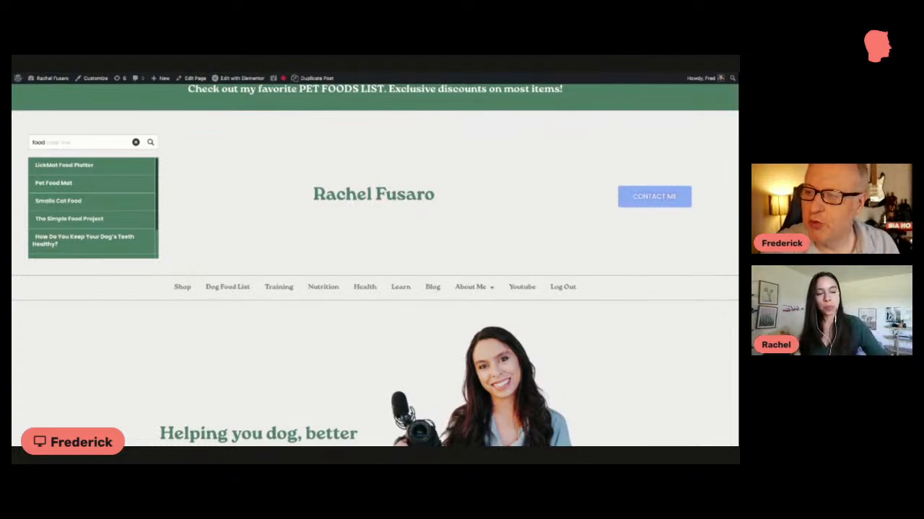
Step: Review the published homepage from the food search suggestions in the header down to the WE stand for section
scroll(93, 208, down, 2)
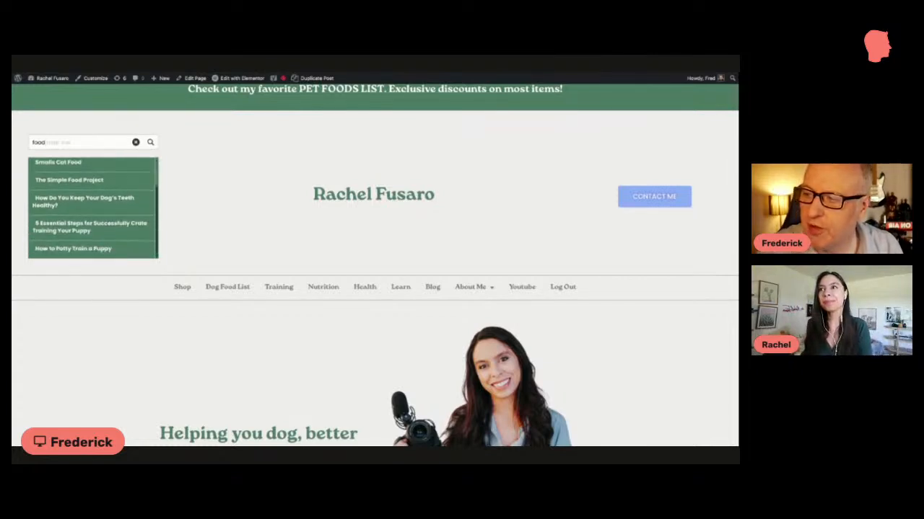
scroll(85, 166, up, 2)
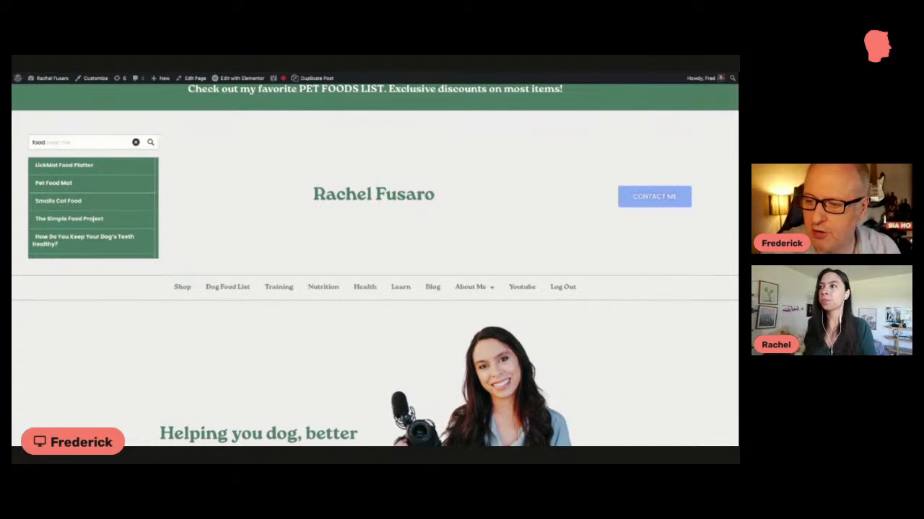
scroll(243, 319, down, 5)
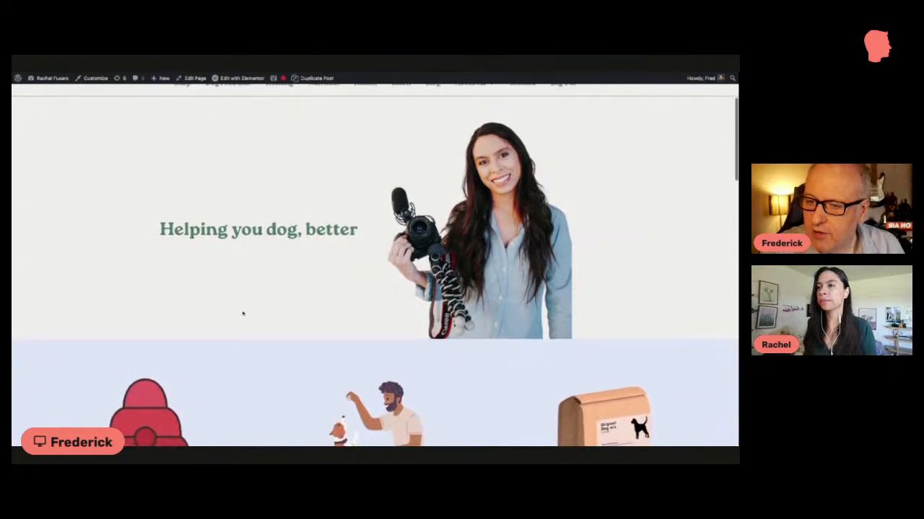
scroll(242, 313, down, 5)
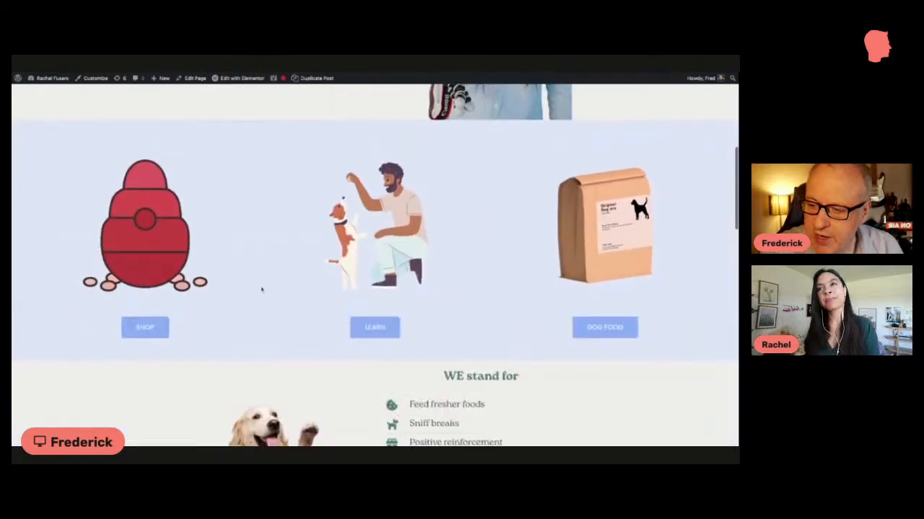
scroll(262, 289, down, 5)
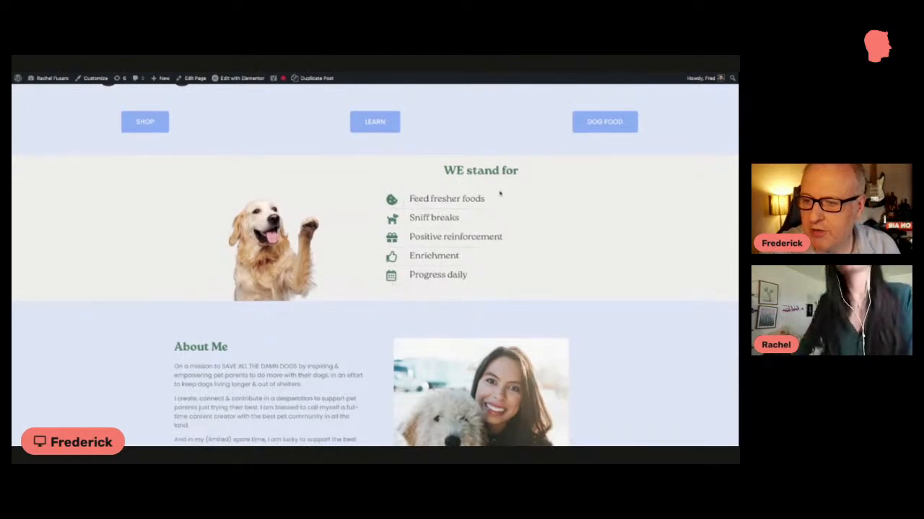
drag(444, 170, 518, 171)
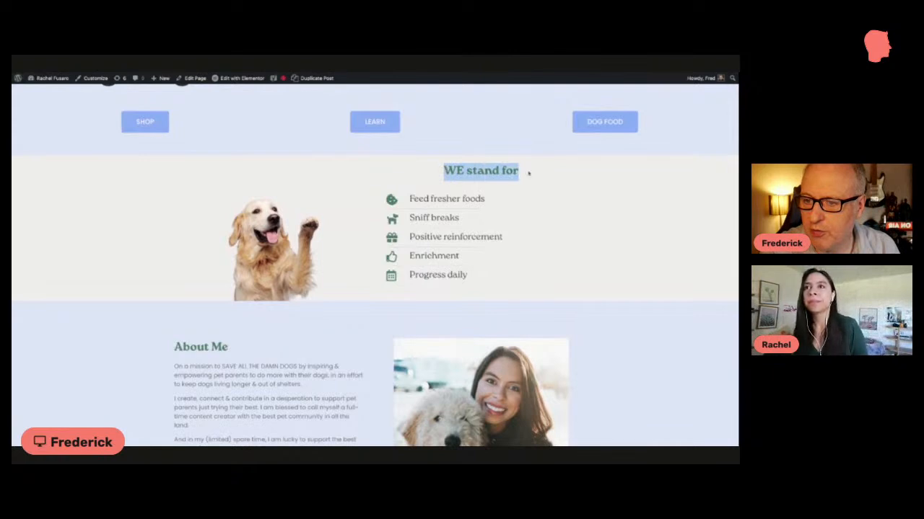
scroll(531, 172, down, 1)
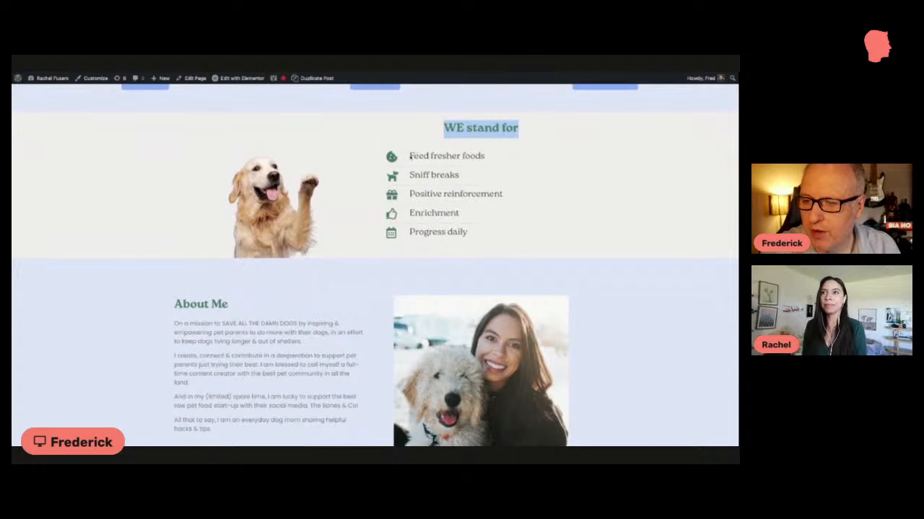
Step: Open the homepage in the Elementor editor and look through its sections down to the latest blog posts
mouse_move(248, 81)
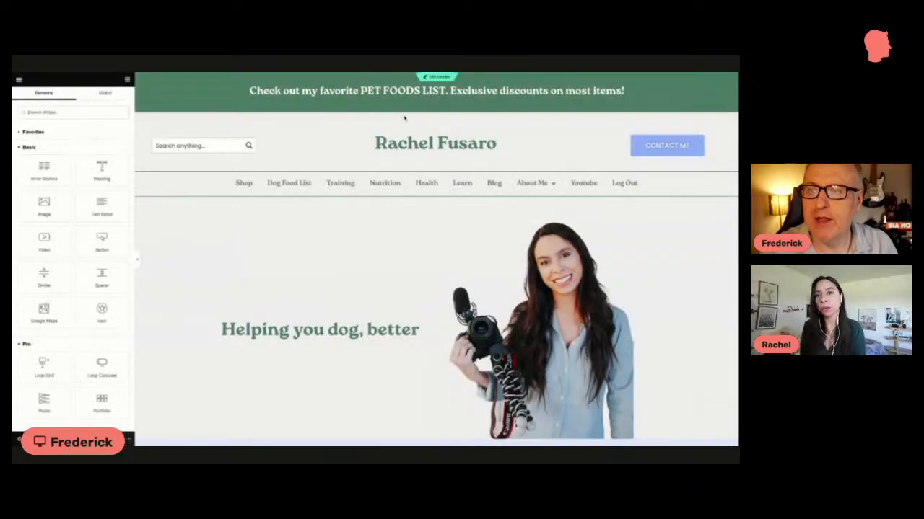
scroll(386, 190, down, 3)
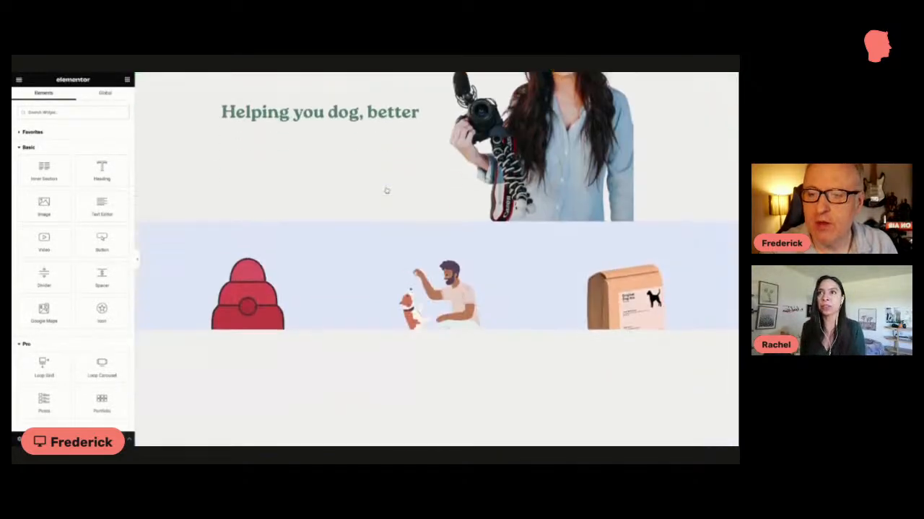
scroll(386, 190, down, 6)
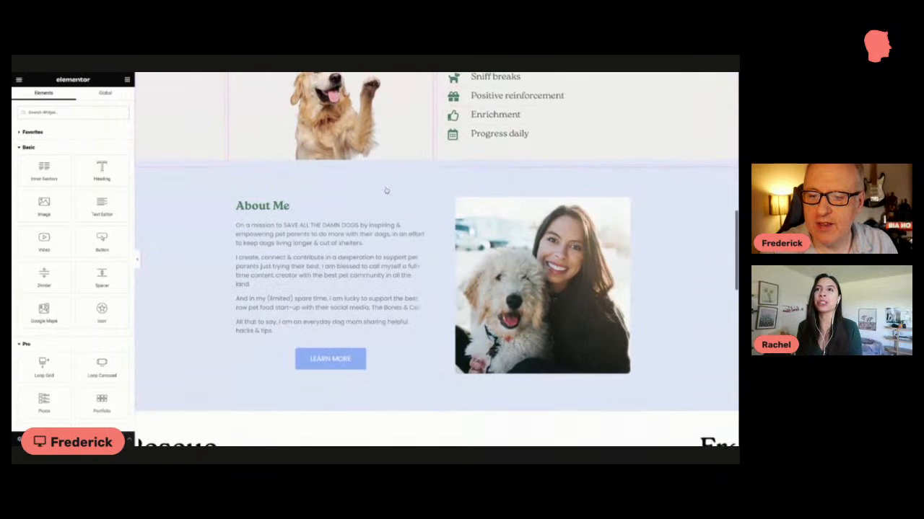
scroll(386, 190, down, 1)
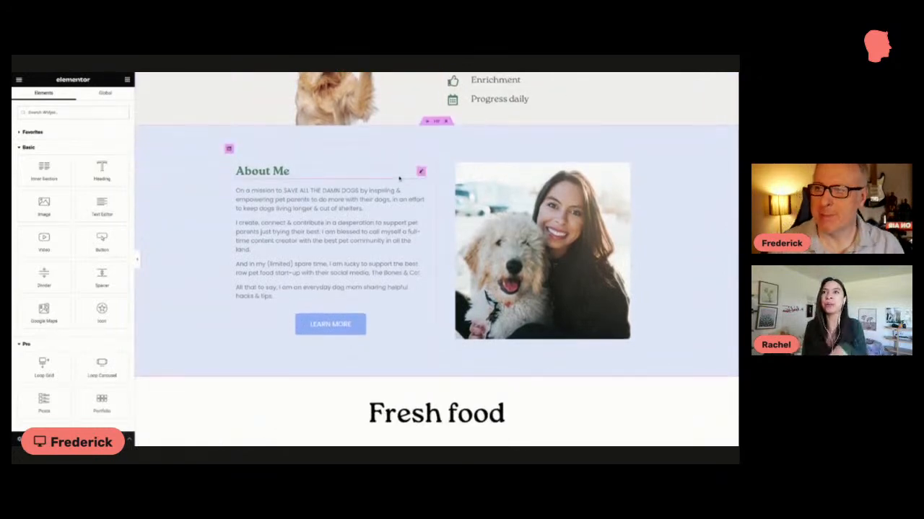
scroll(399, 179, down, 3)
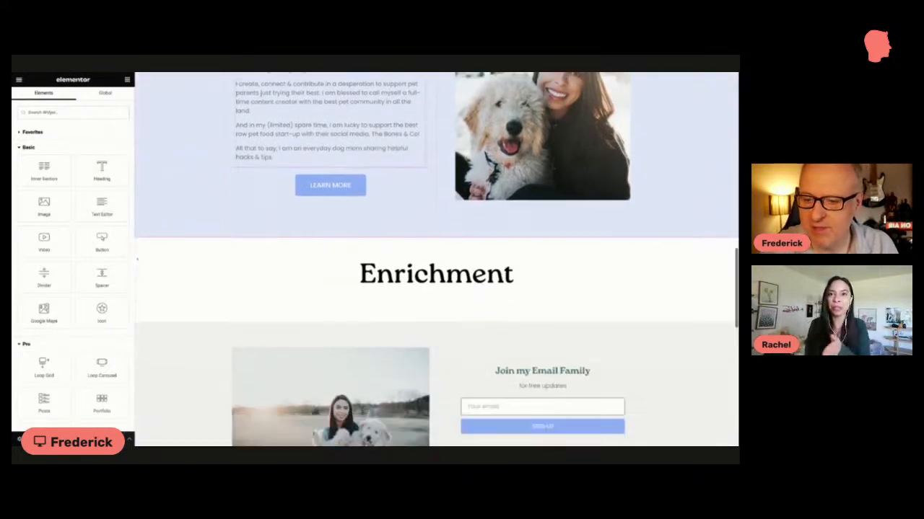
scroll(399, 178, down, 2)
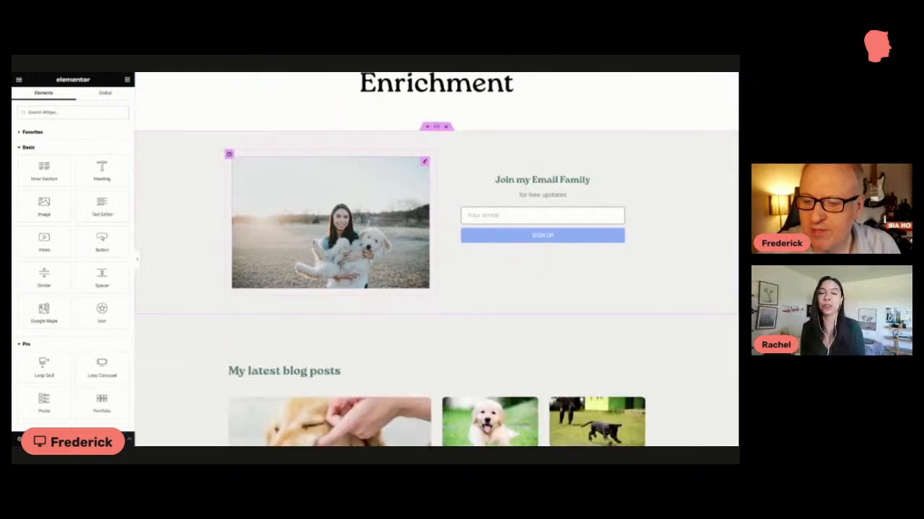
scroll(399, 178, down, 1)
Step: Open the WE stand for icon list for editing and inspect the Feed fresher foods item's text and icon library choices
scroll(399, 178, up, 2)
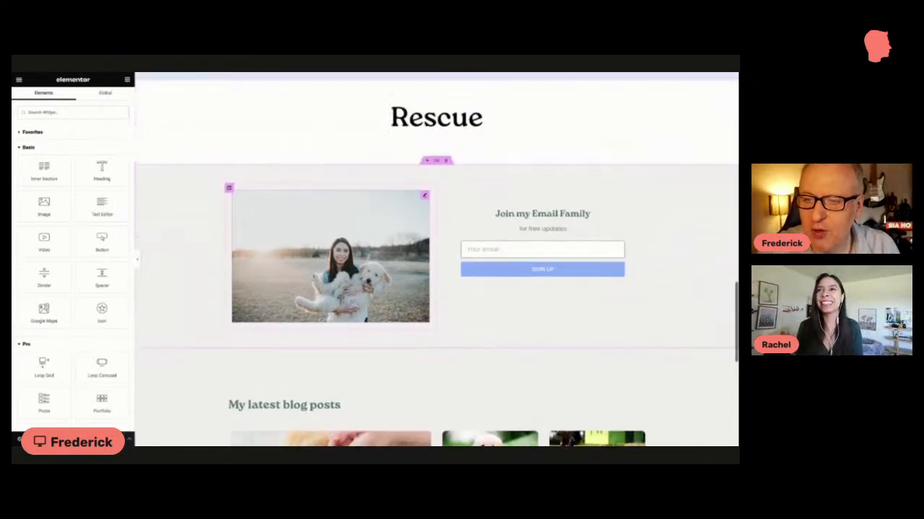
scroll(436, 260, up, 2)
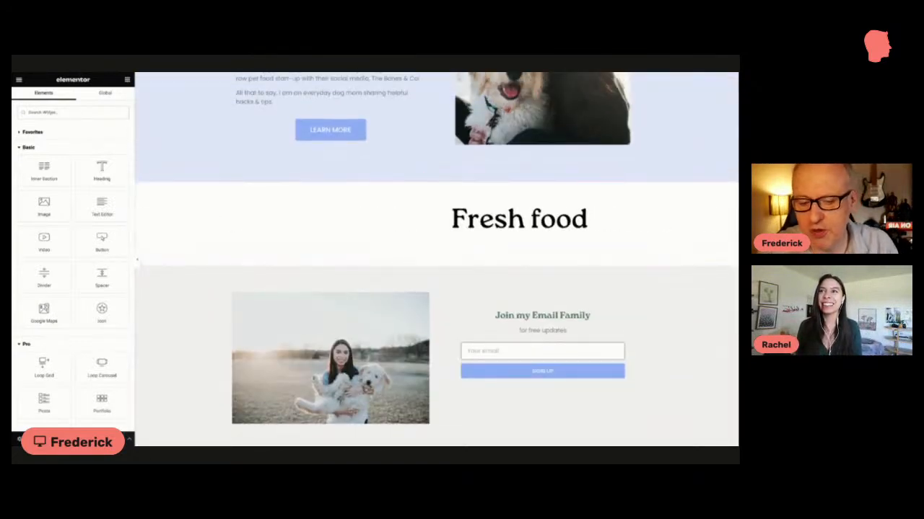
scroll(437, 259, up, 4)
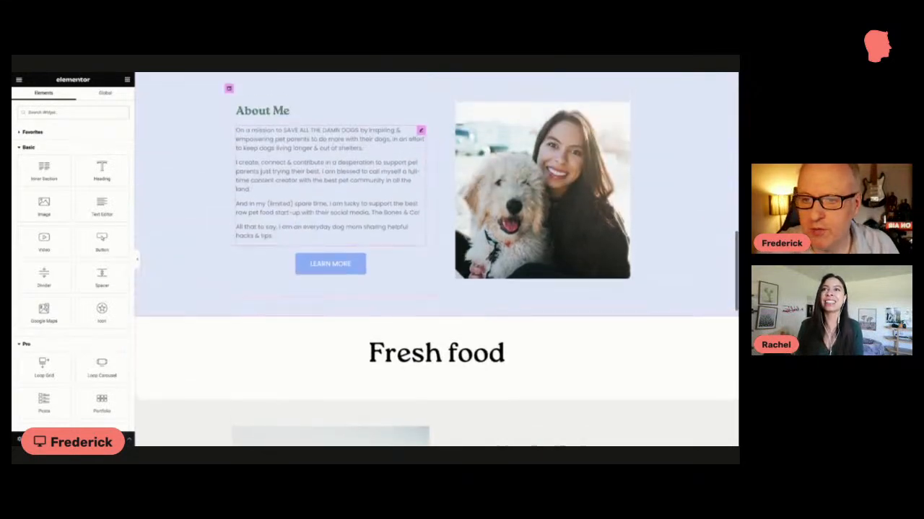
scroll(422, 156, up, 2)
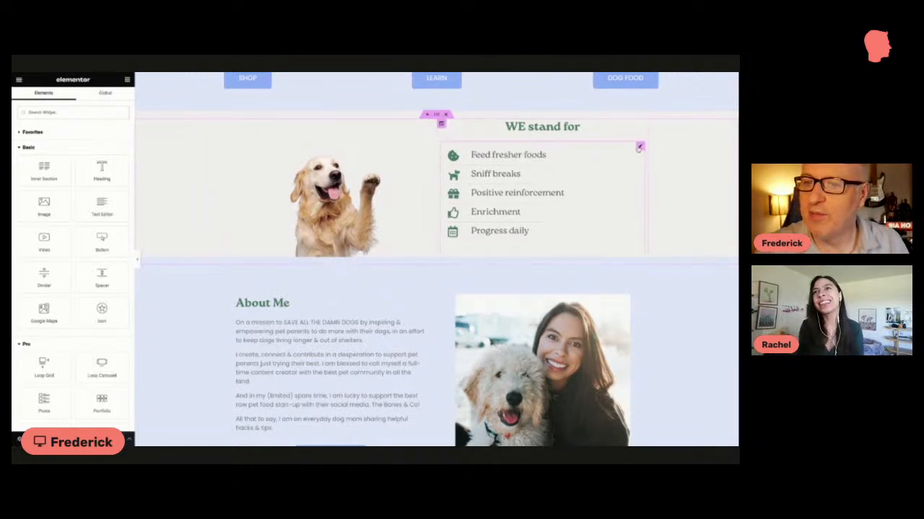
click(638, 148)
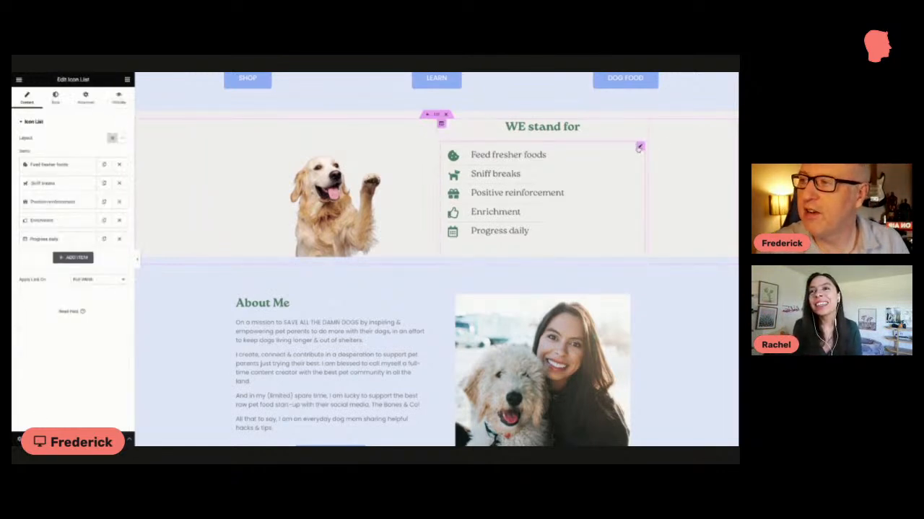
click(58, 167)
mouse_move(62, 225)
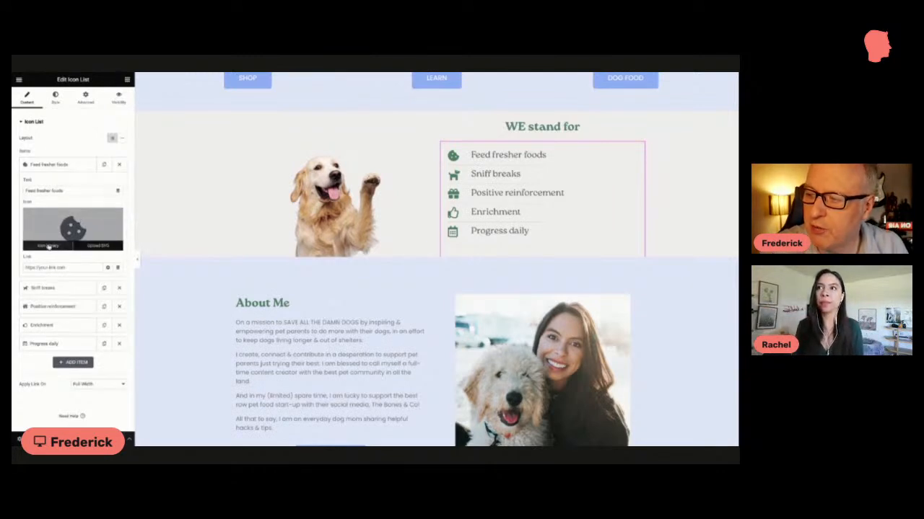
click(48, 245)
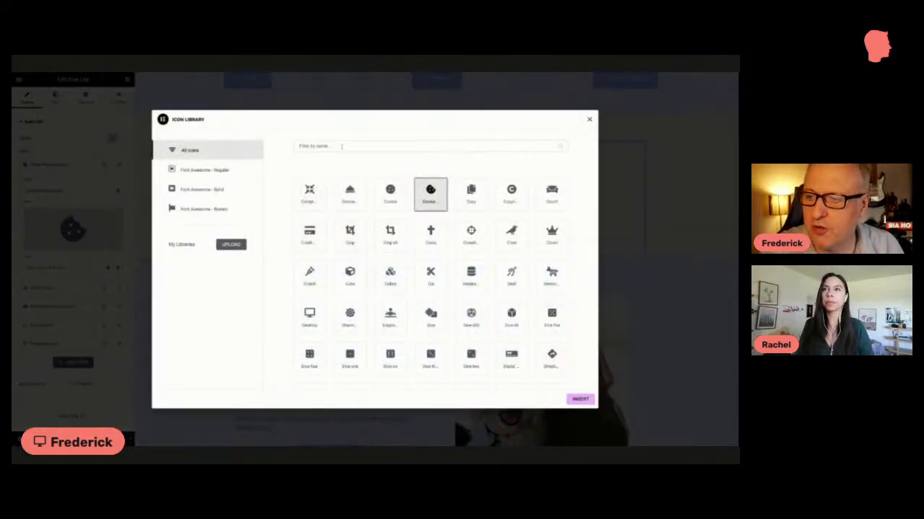
click(588, 119)
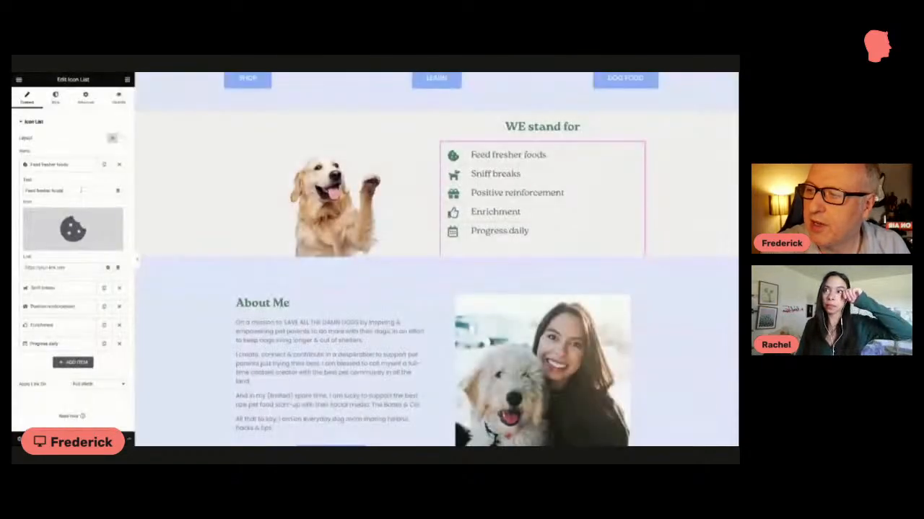
triple_click(81, 190)
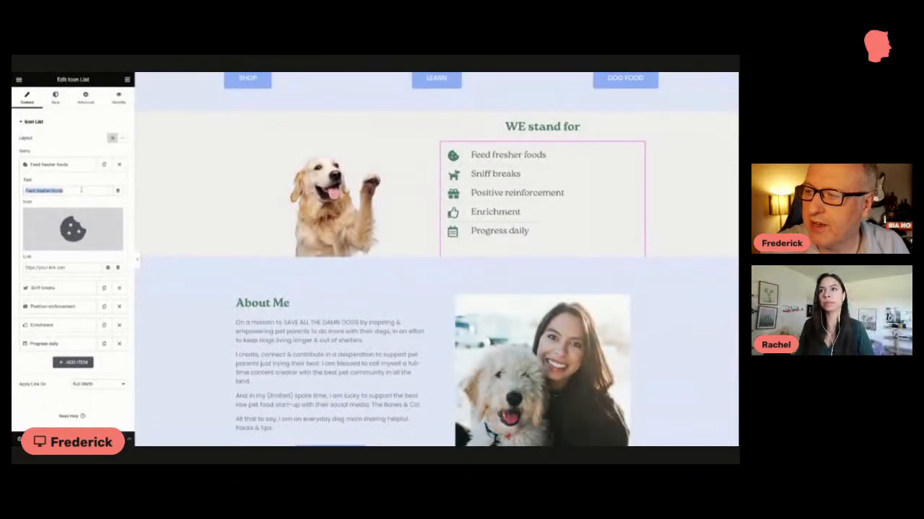
click(65, 169)
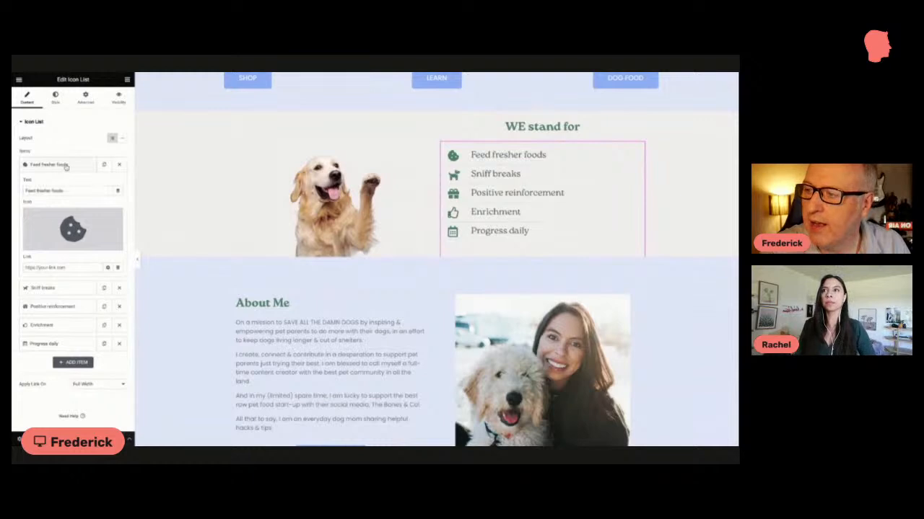
click(65, 169)
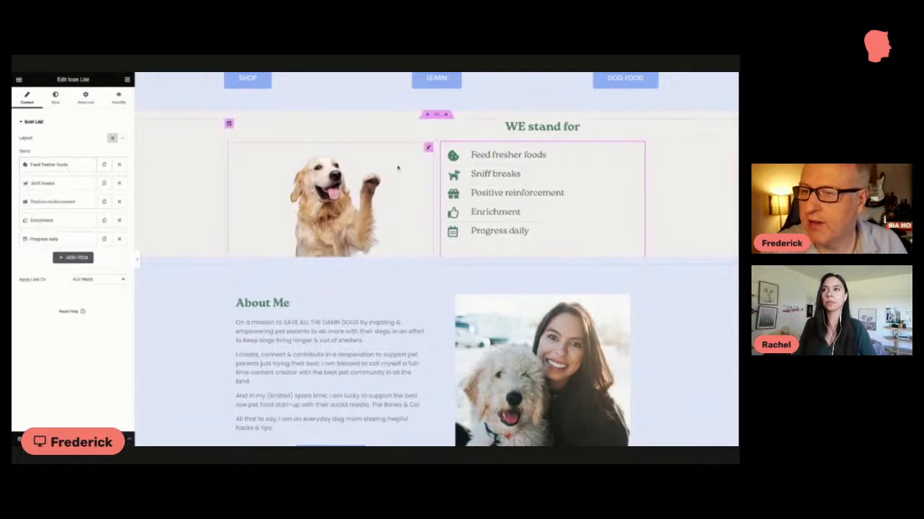
Step: Inspect the icon list's icon style settings and the global colors offered for the icon color
click(56, 99)
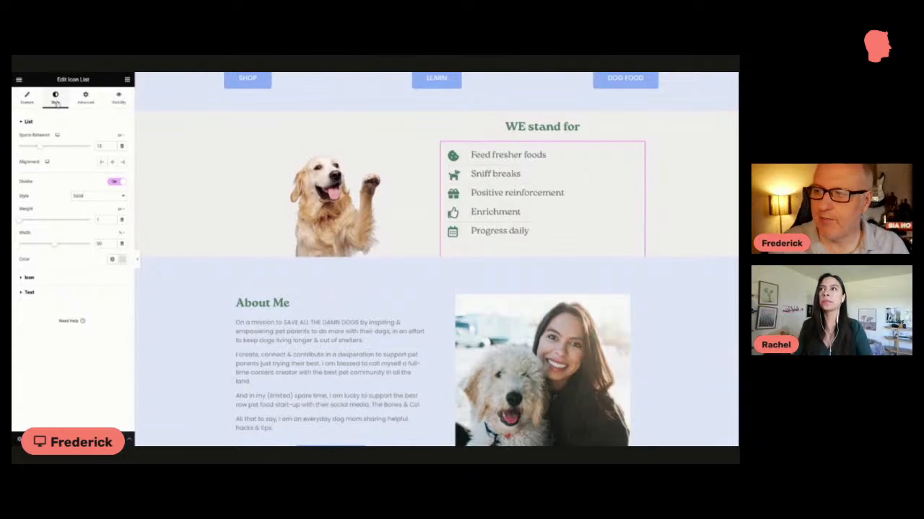
click(45, 278)
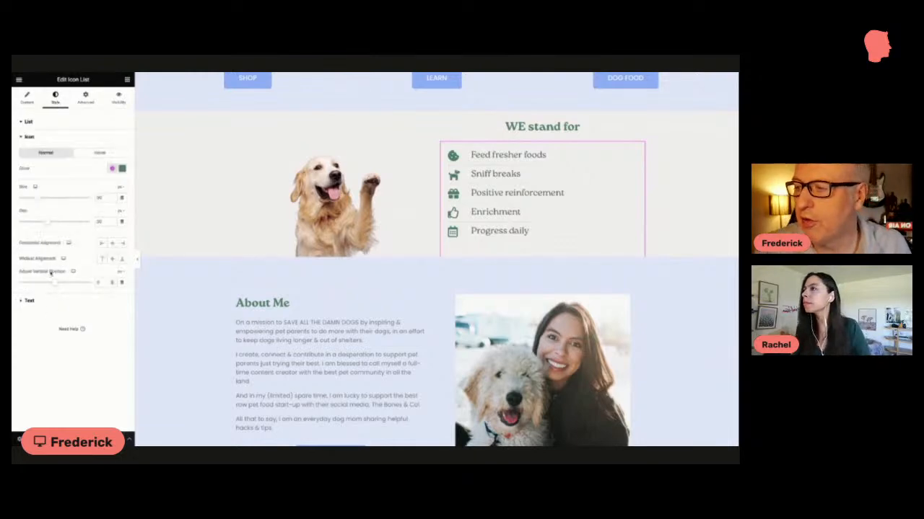
click(111, 169)
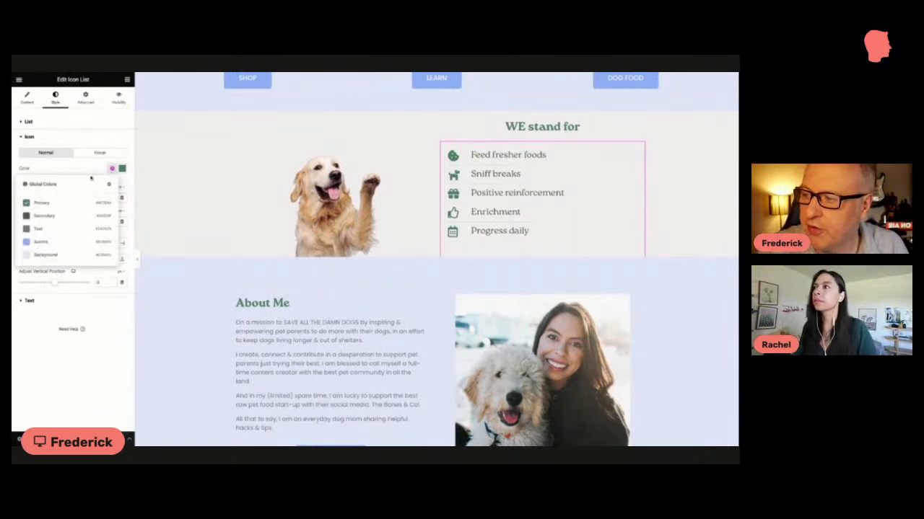
click(99, 165)
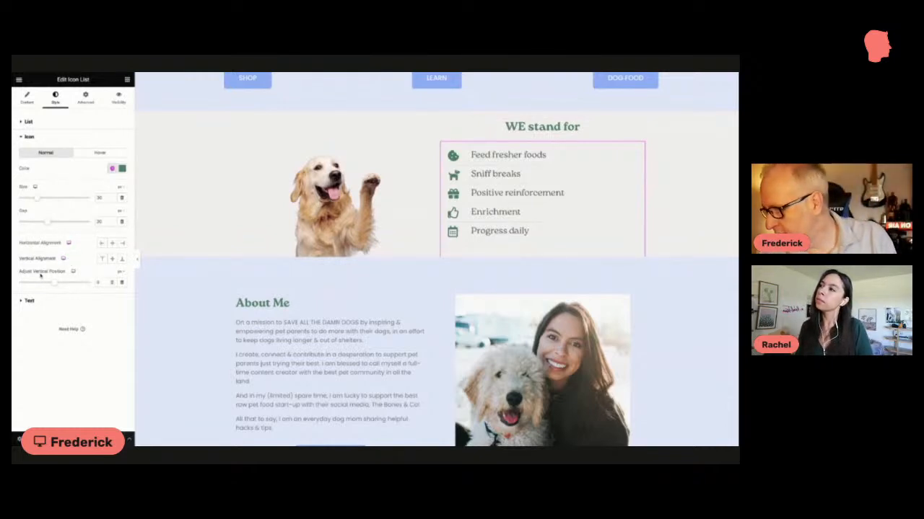
Step: Toggle the divider lines of the icon list off and back on, and try editing the divider width
click(38, 124)
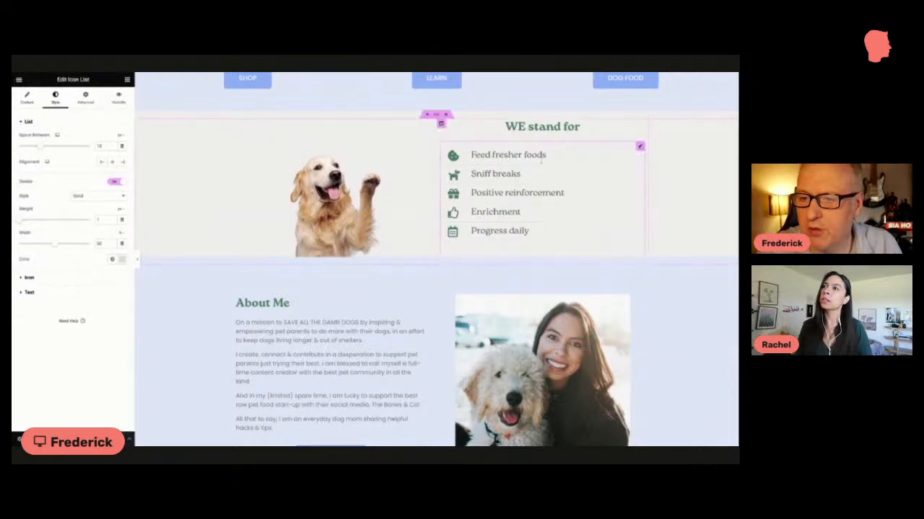
click(115, 182)
click(115, 182)
click(115, 183)
click(116, 182)
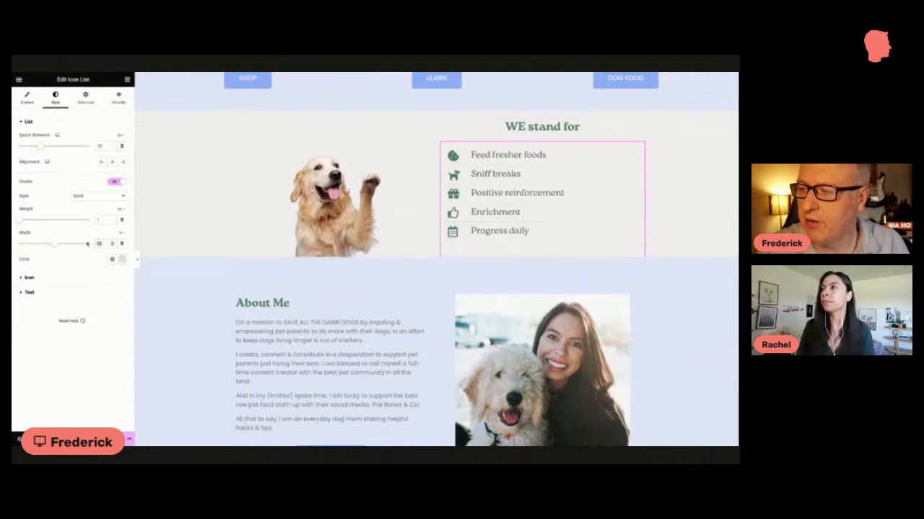
key(BackSpace)
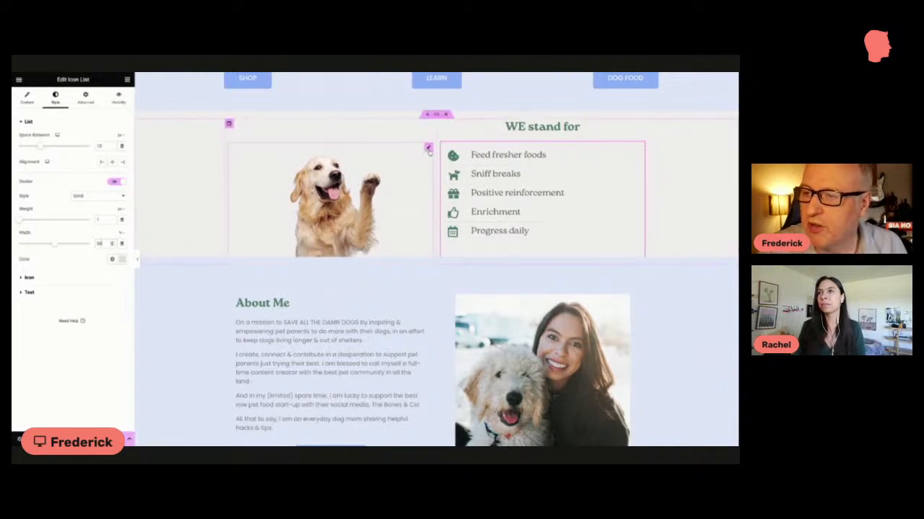
Step: Open the golden retriever image beside the list for editing and inspect its content, style and advanced settings
click(428, 148)
mouse_move(78, 163)
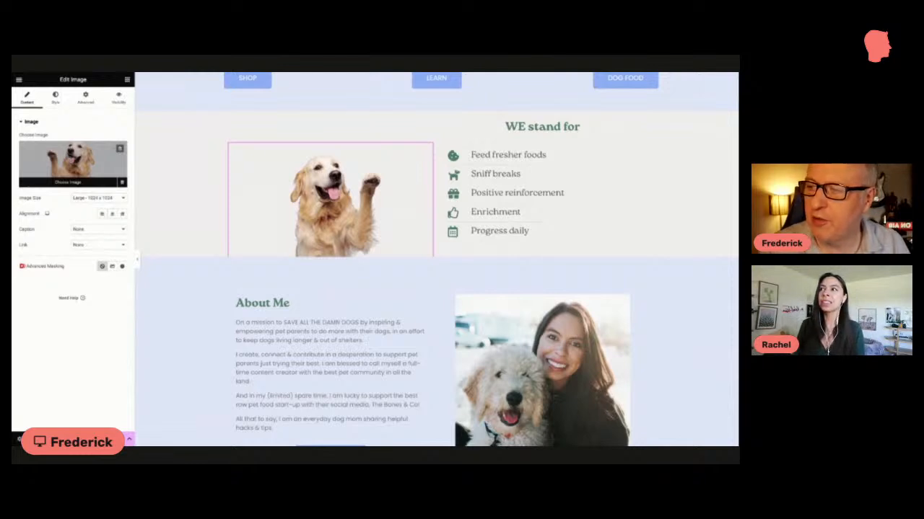
click(57, 99)
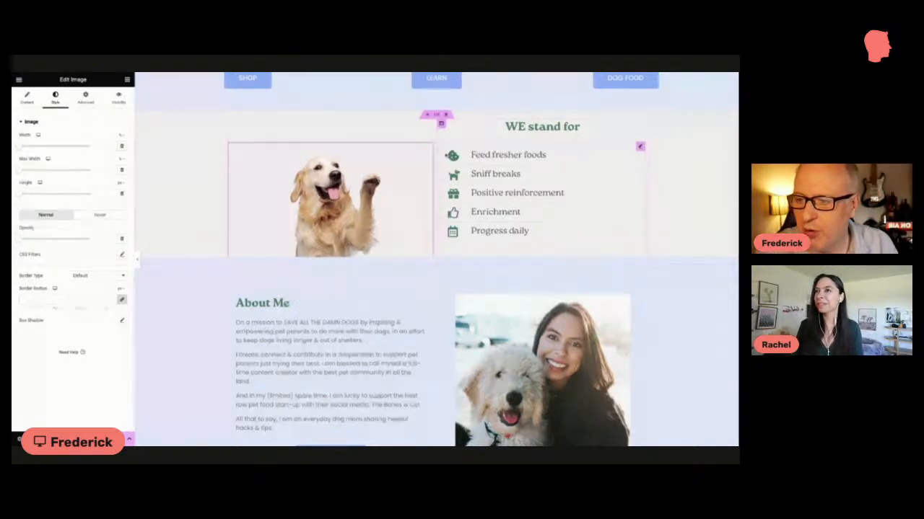
scroll(341, 230, down, 1)
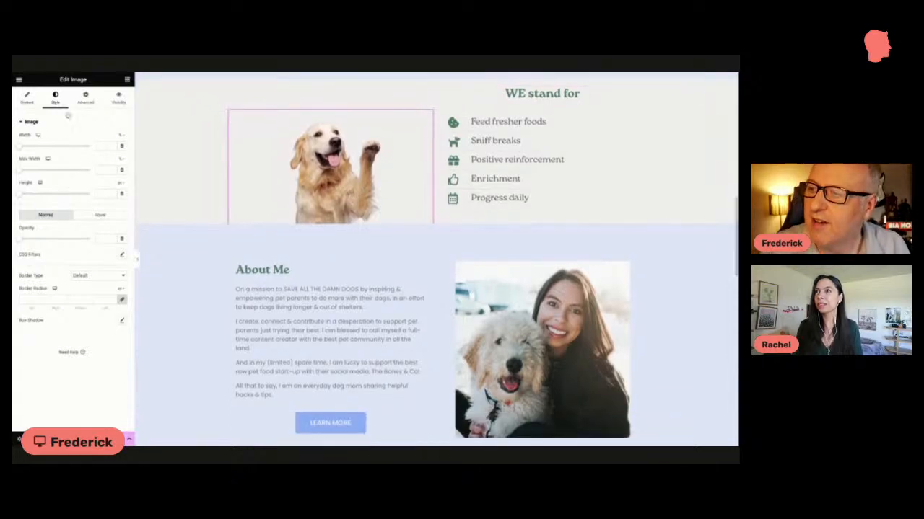
click(84, 99)
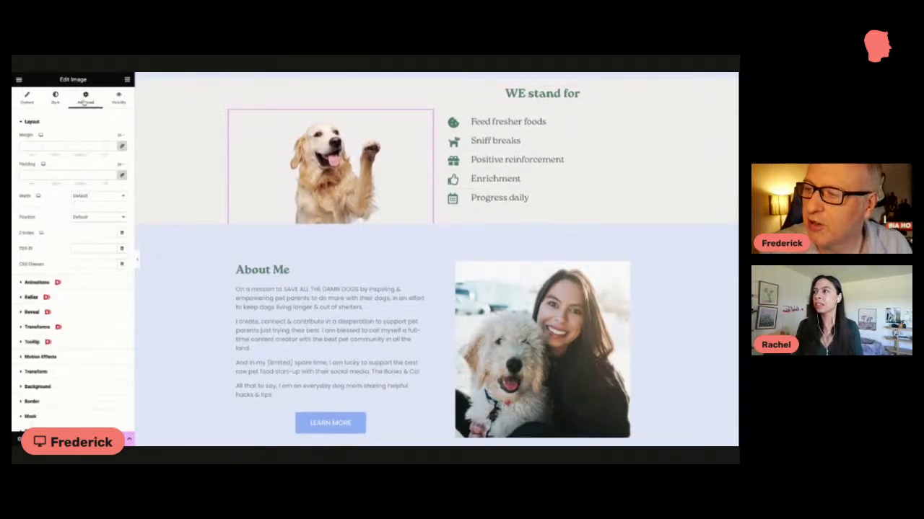
Step: Open the icon list's Feed fresher foods item again and browse the icon library for its icon
click(31, 102)
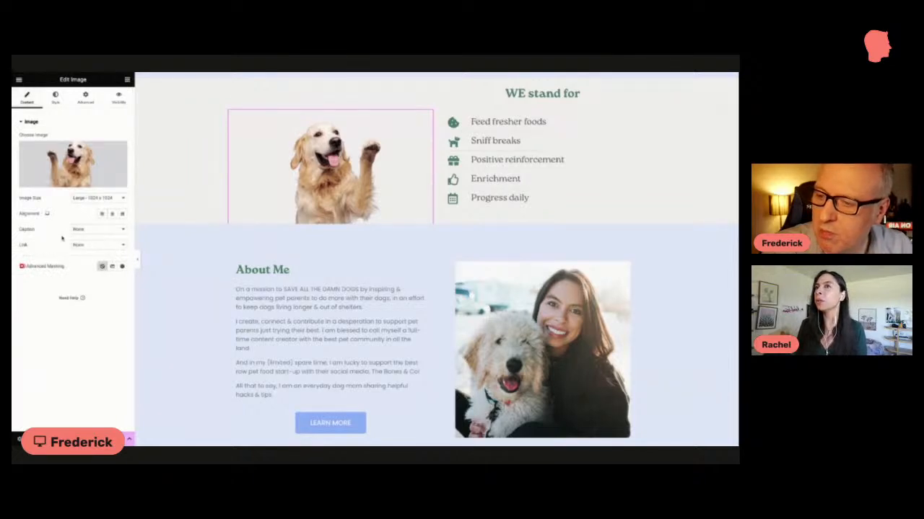
click(640, 114)
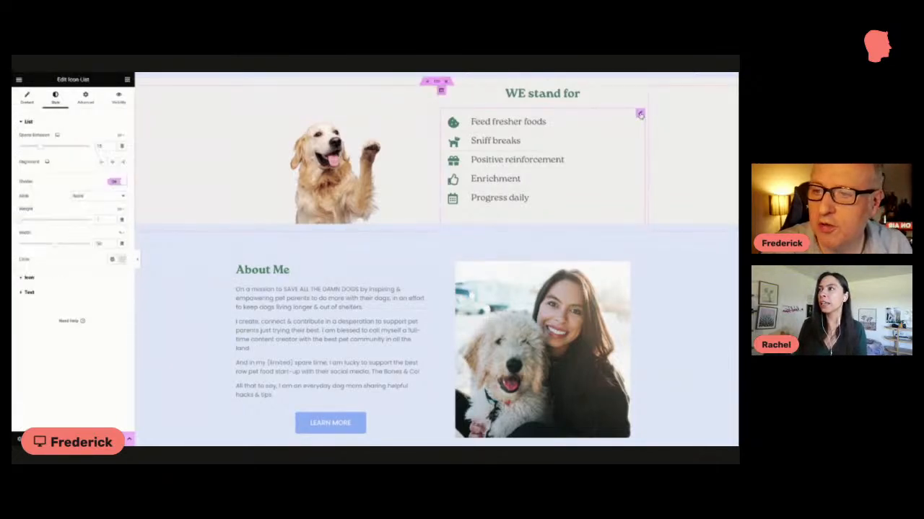
click(34, 101)
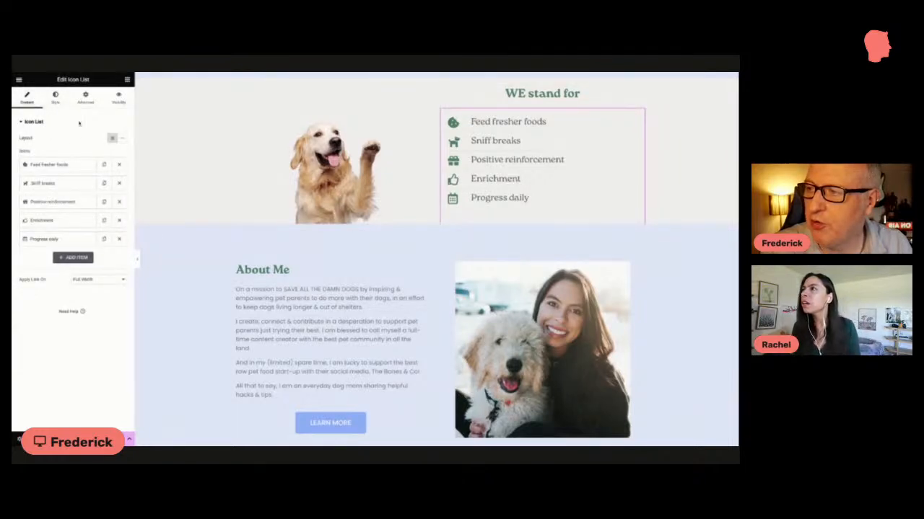
click(63, 165)
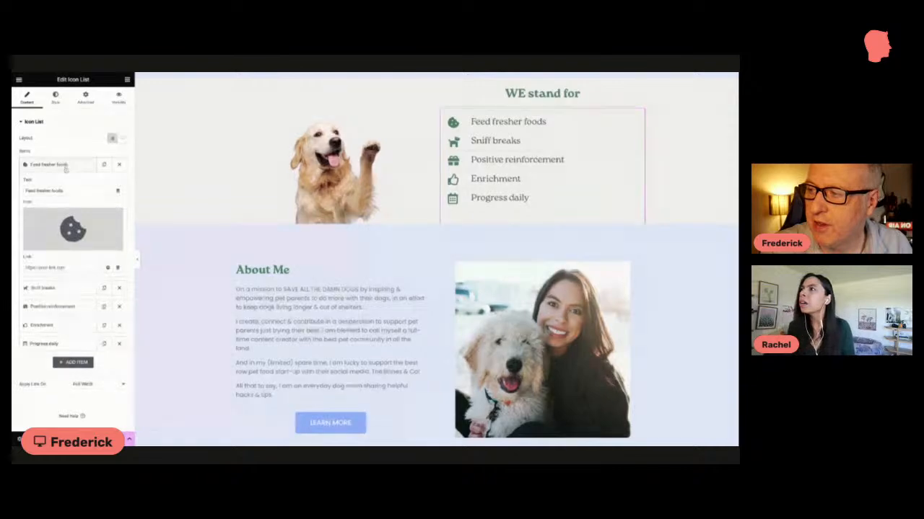
click(58, 248)
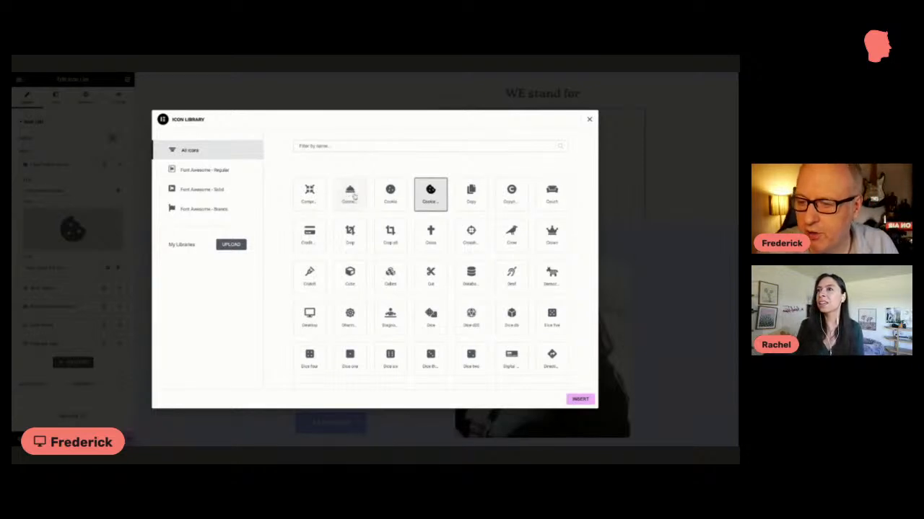
scroll(353, 191, down, 1)
scroll(352, 194, down, 3)
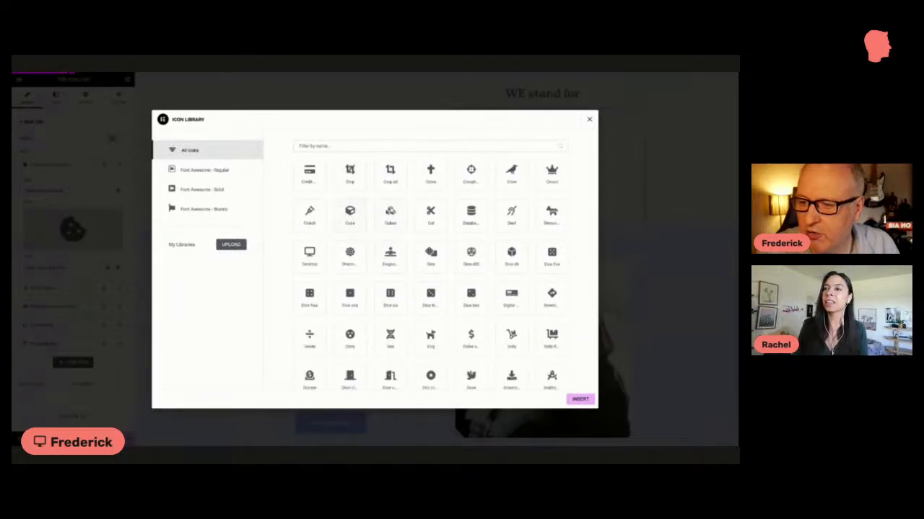
scroll(406, 258, down, 8)
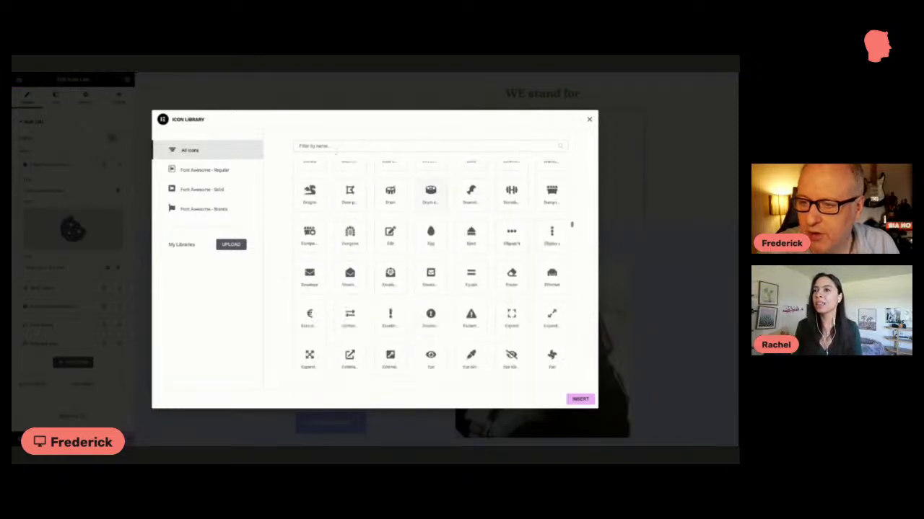
Step: Search the icon library for ins, twi and disc, and close it without inserting an icon
click(334, 147)
text(ins)
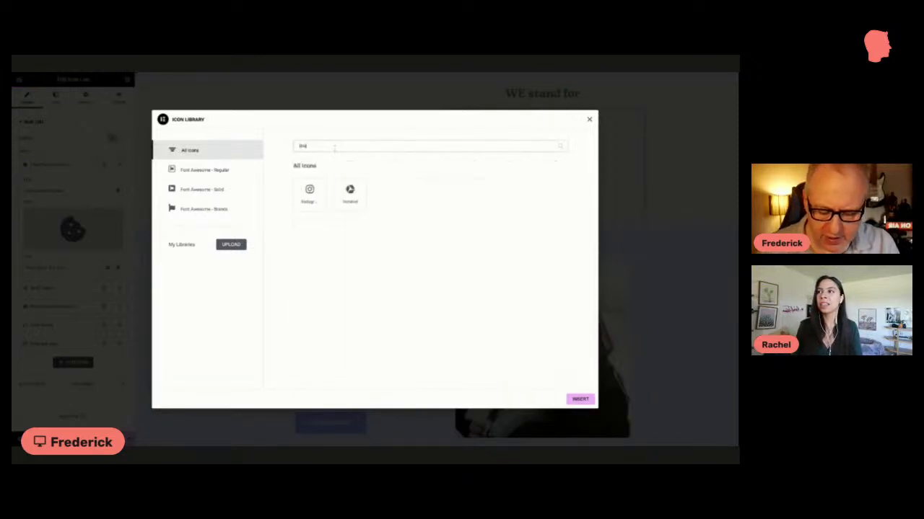
key(BackSpace)
key(BackSpace)
key(BackSpace)
text(twi)
key(BackSpace)
key(BackSpace)
key(BackSpace)
text(disc)
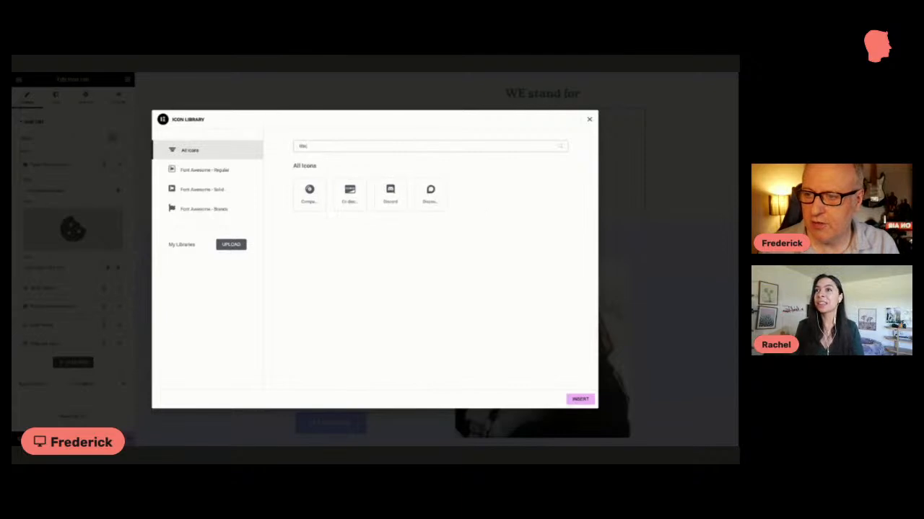
key(BackSpace)
key(BackSpace)
key(BackSpace)
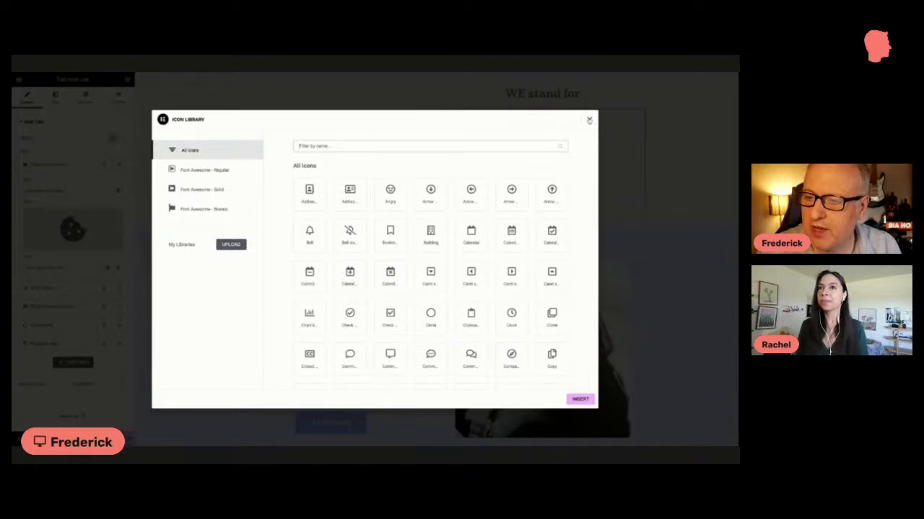
click(589, 121)
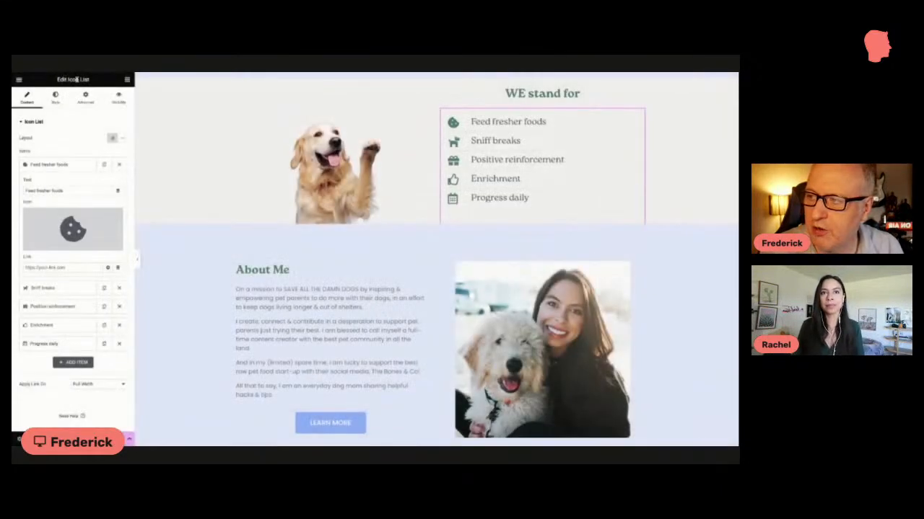
Step: Find the icon widgets, add an Icon Box above the golden retriever image, and delete it again
click(127, 80)
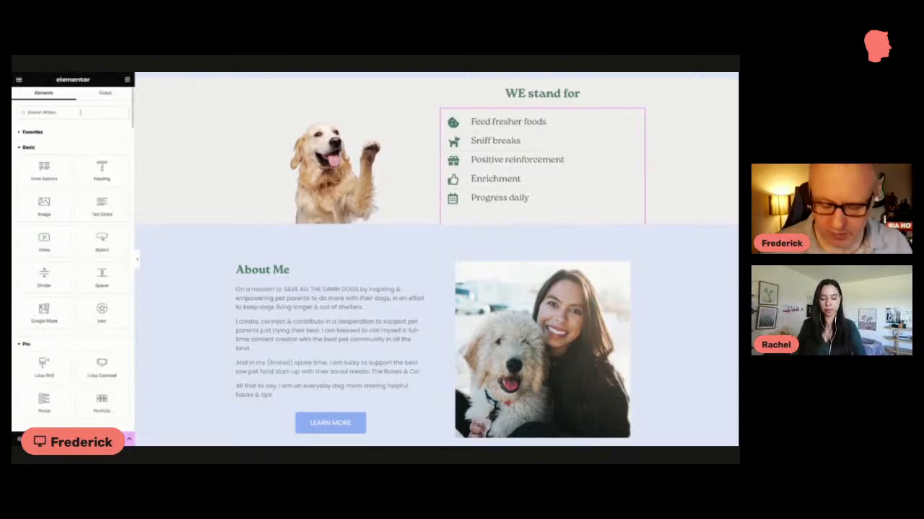
text(icon)
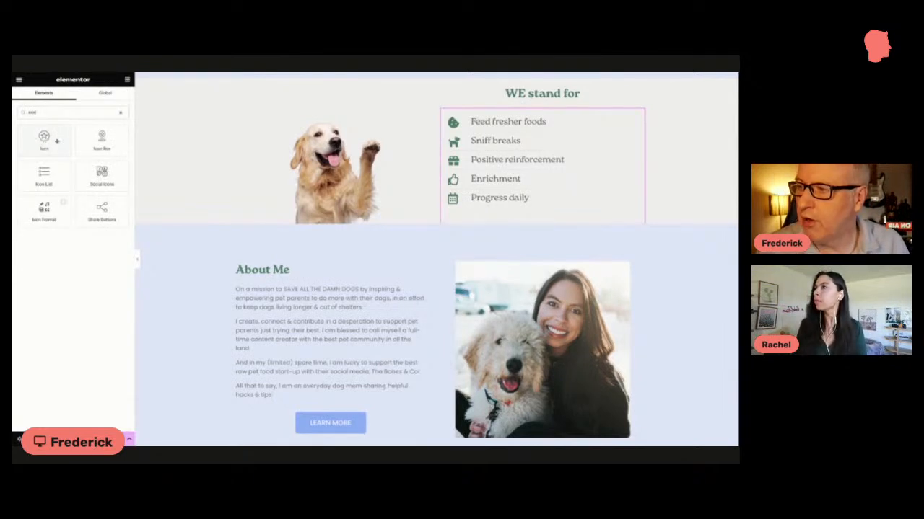
drag(101, 141, 389, 117)
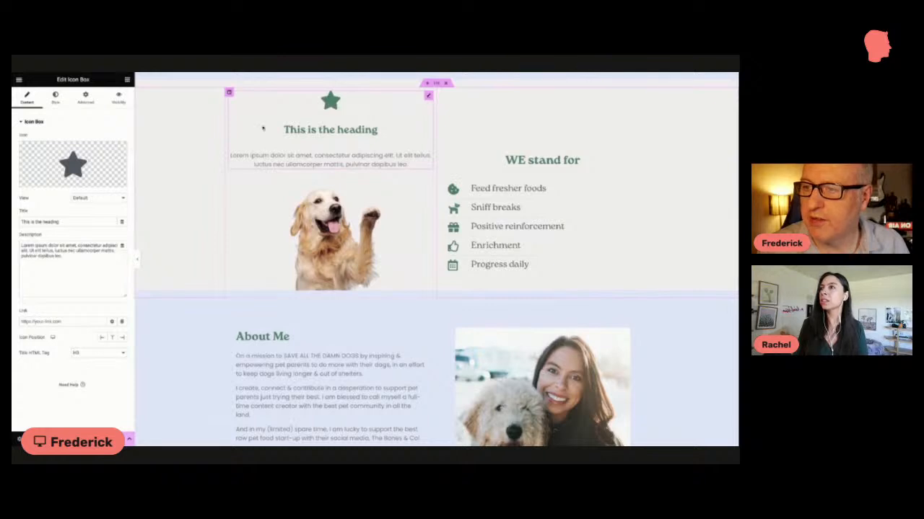
mouse_move(59, 183)
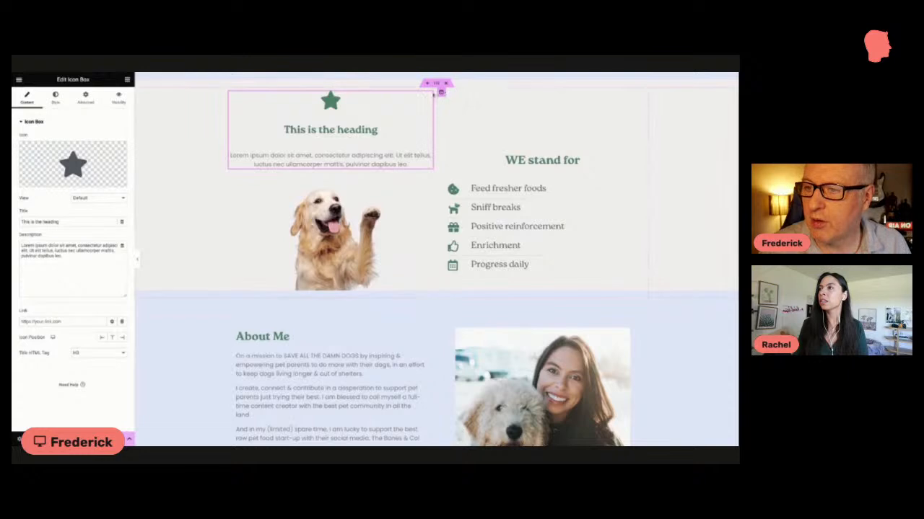
right_click(430, 96)
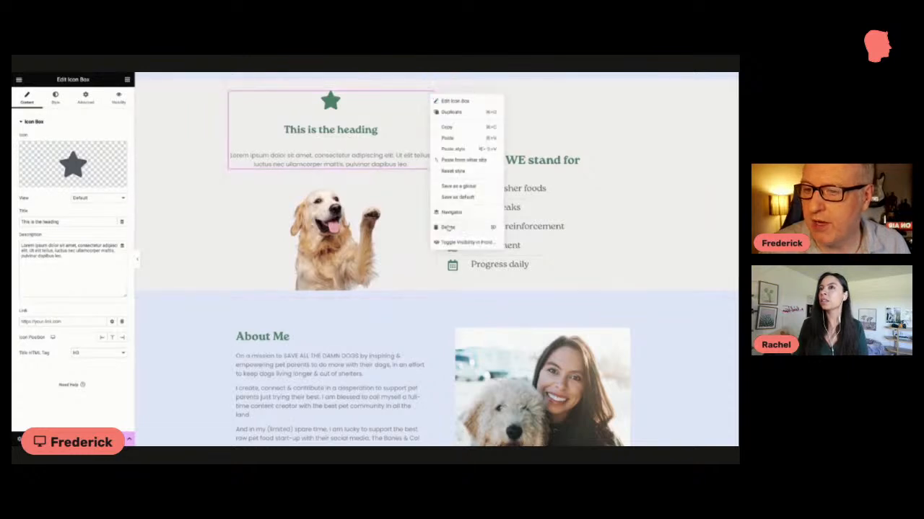
click(448, 228)
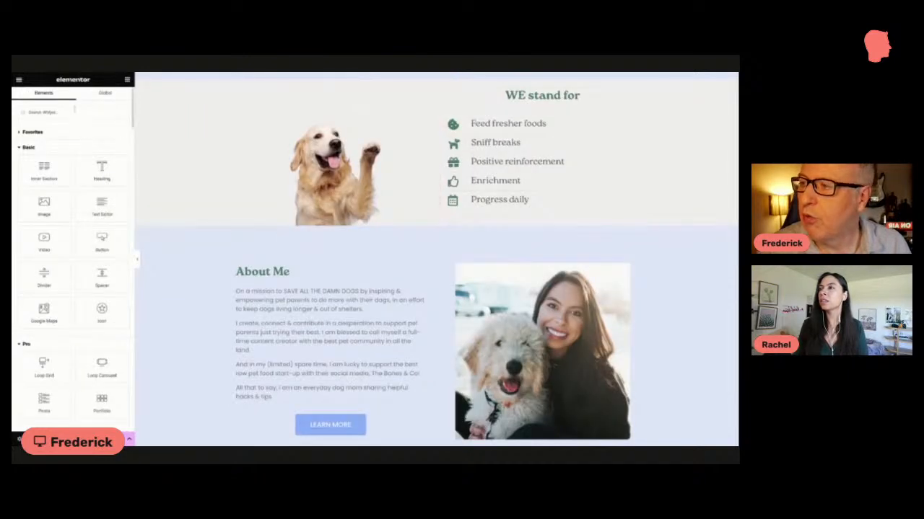
Step: Search the widgets for icon and examine the social icons in the page footer
click(70, 112)
text(i)
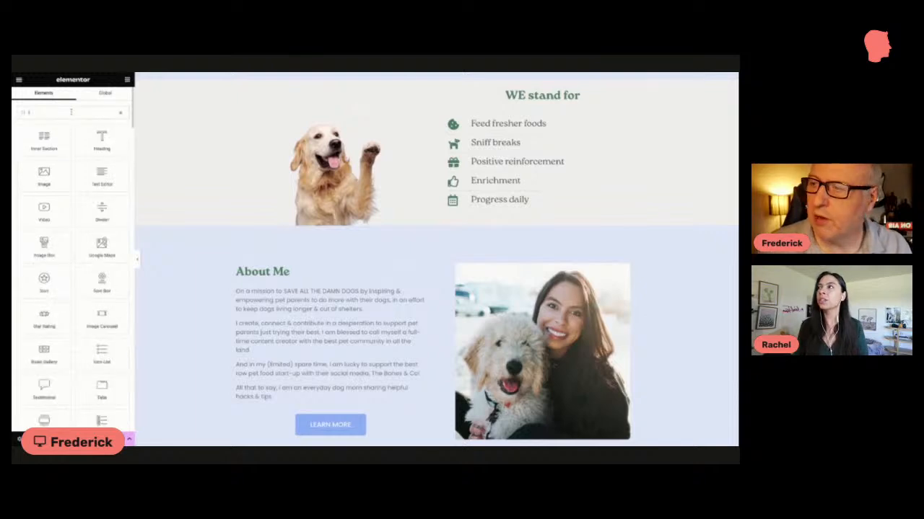
text(con)
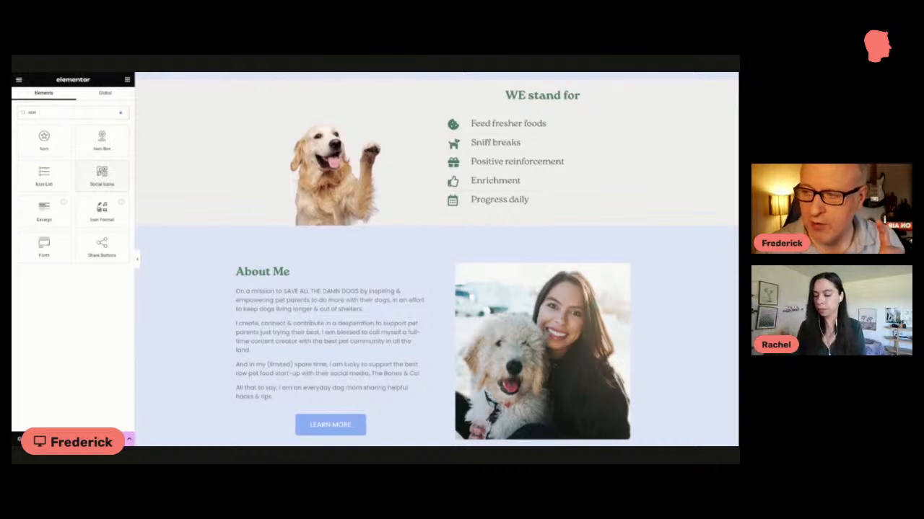
scroll(295, 249, down, 15)
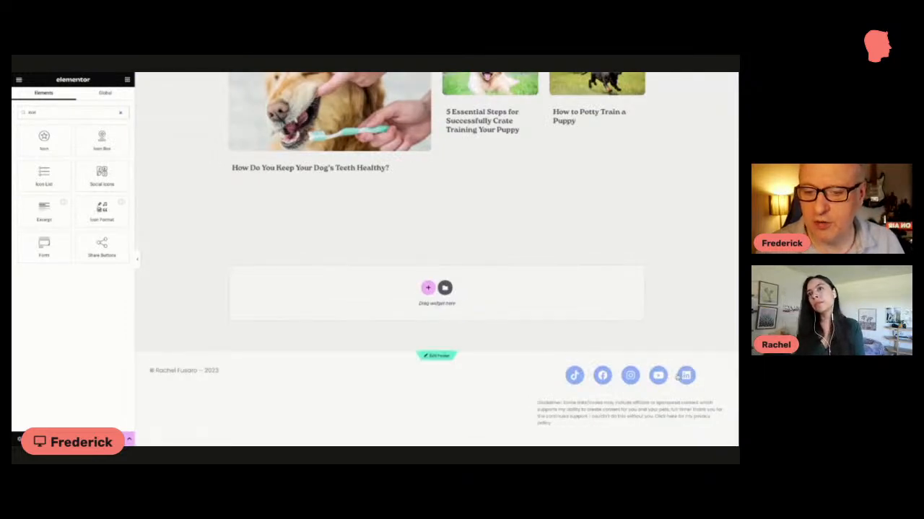
scroll(590, 364, up, 1)
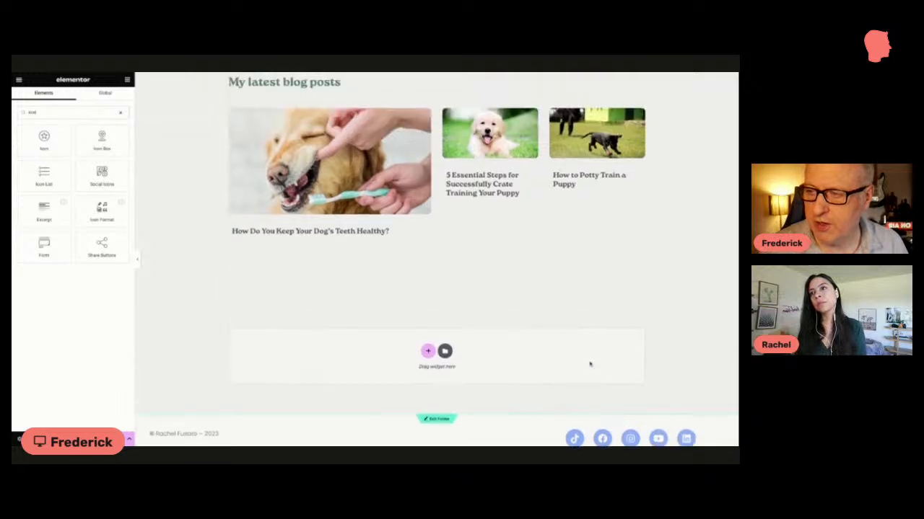
scroll(590, 364, up, 3)
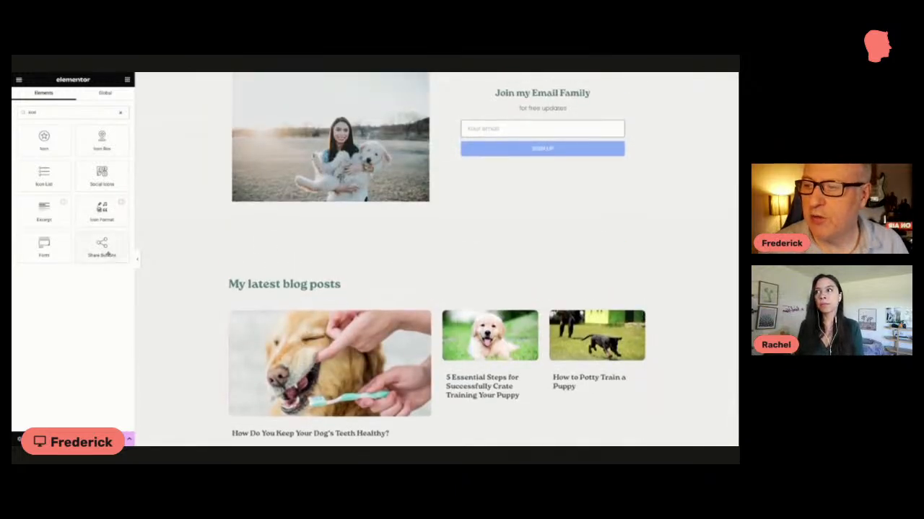
Step: Review the page from the WE stand for section to the signup area and open the Join my Email Family form for editing
scroll(347, 286, down, 1)
scroll(346, 286, up, 4)
scroll(346, 286, down, 1)
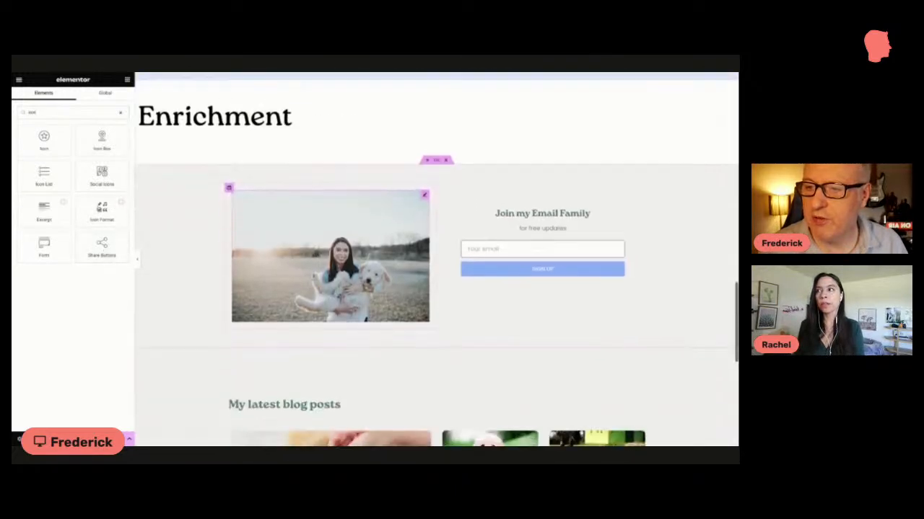
scroll(437, 260, down, 2)
scroll(437, 260, up, 9)
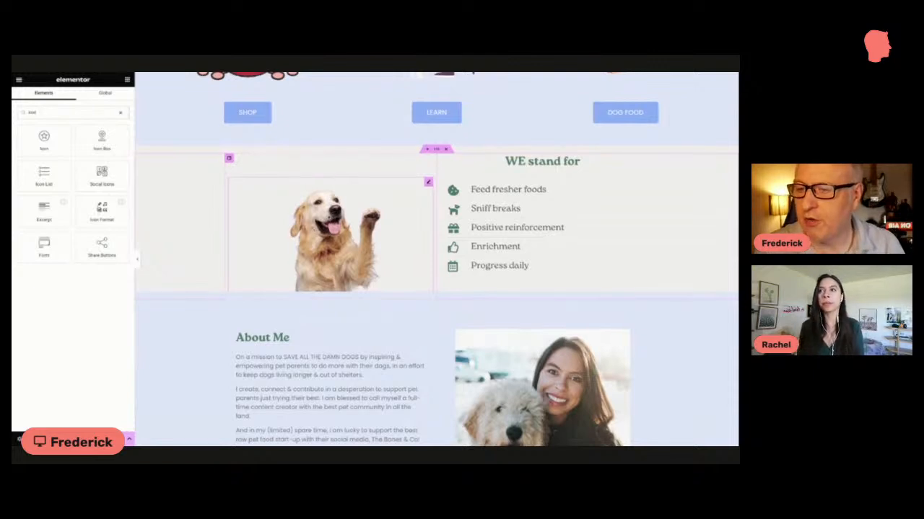
scroll(329, 218, down, 2)
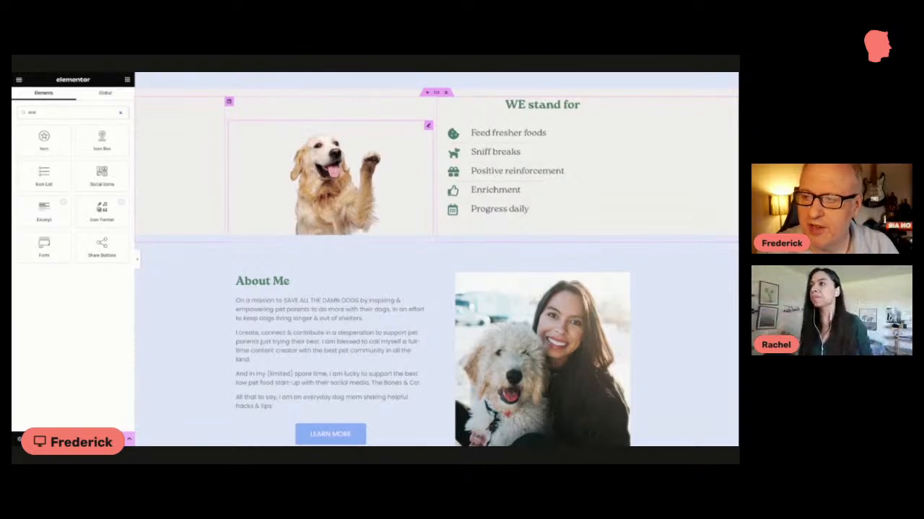
scroll(328, 210, down, 5)
scroll(329, 209, down, 2)
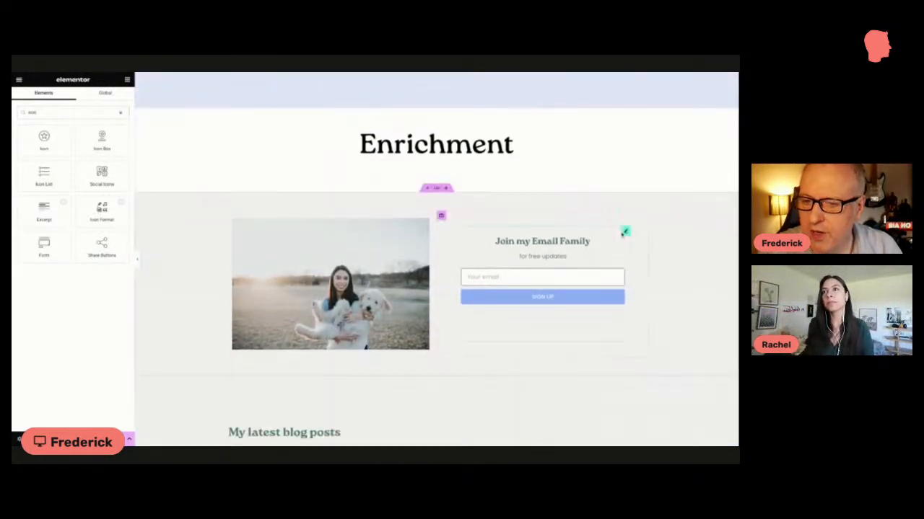
click(625, 231)
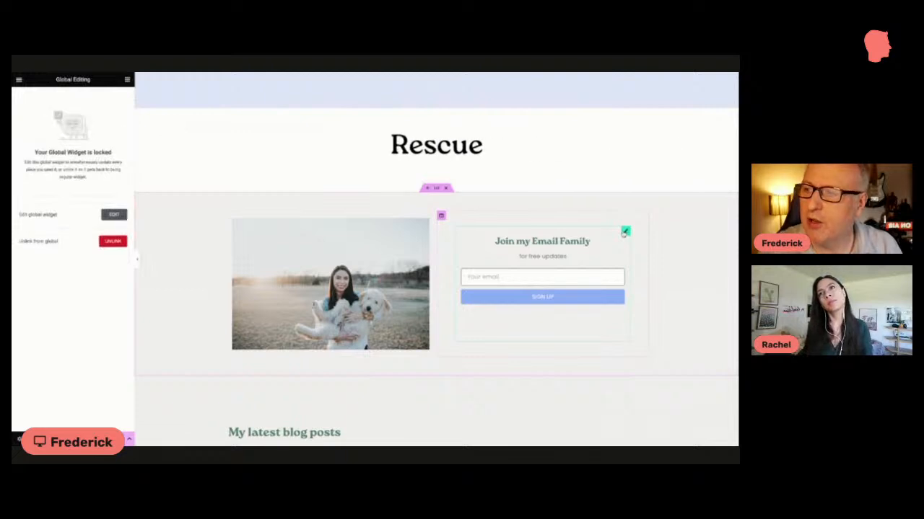
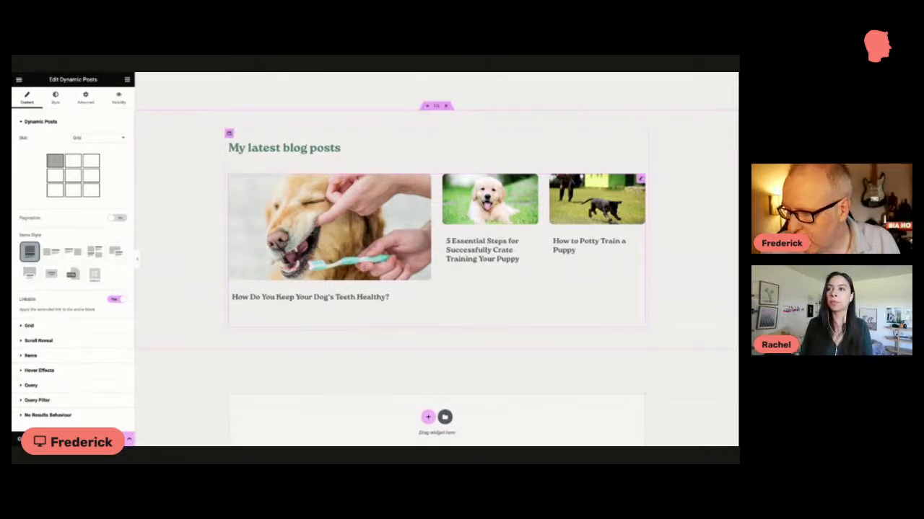
Step: Open the Grid settings of the My latest blog posts widget and examine its layout options
scroll(436, 260, down, 1)
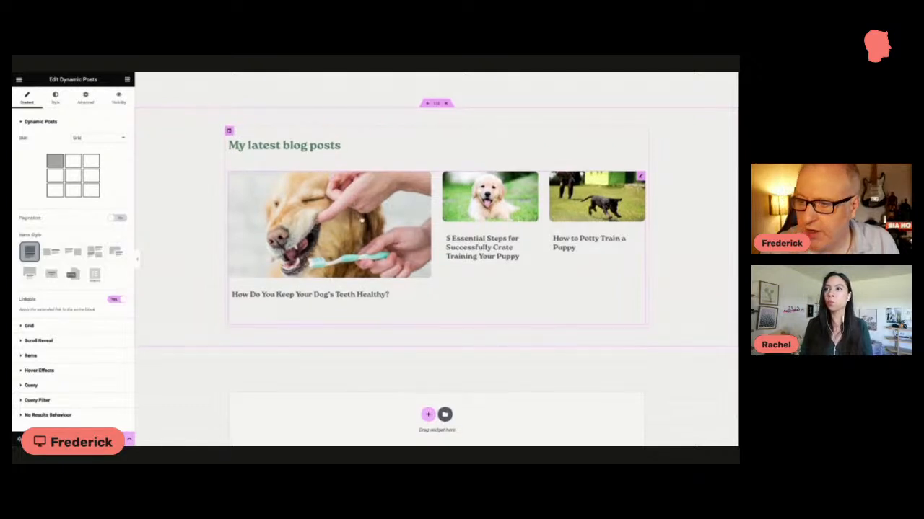
click(40, 328)
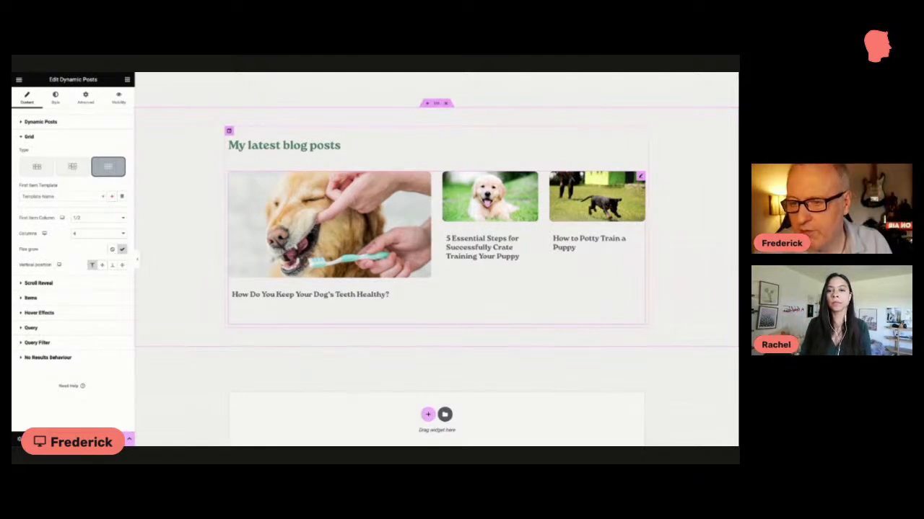
scroll(437, 260, up, 1)
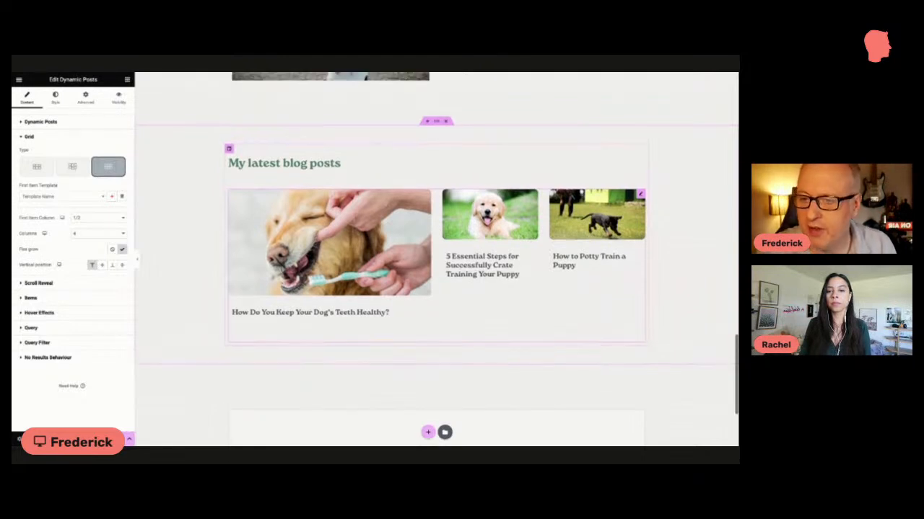
scroll(437, 259, up, 2)
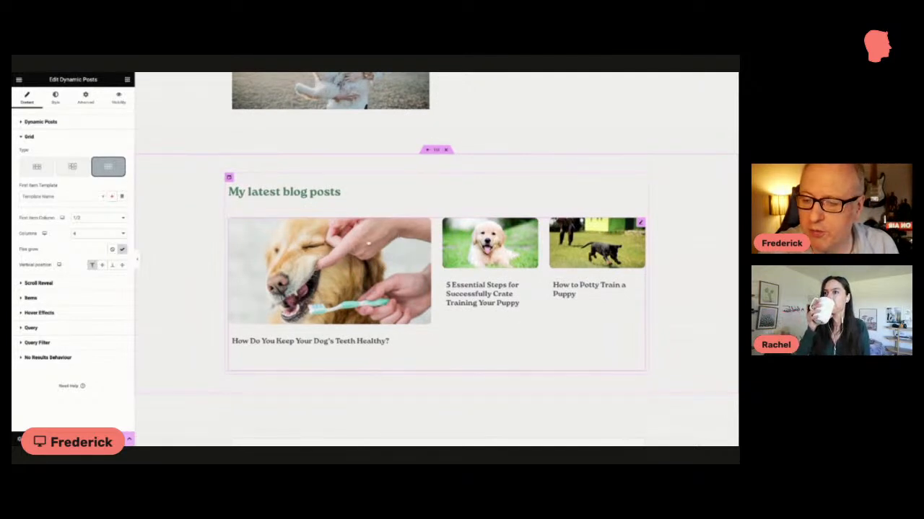
scroll(368, 244, up, 1)
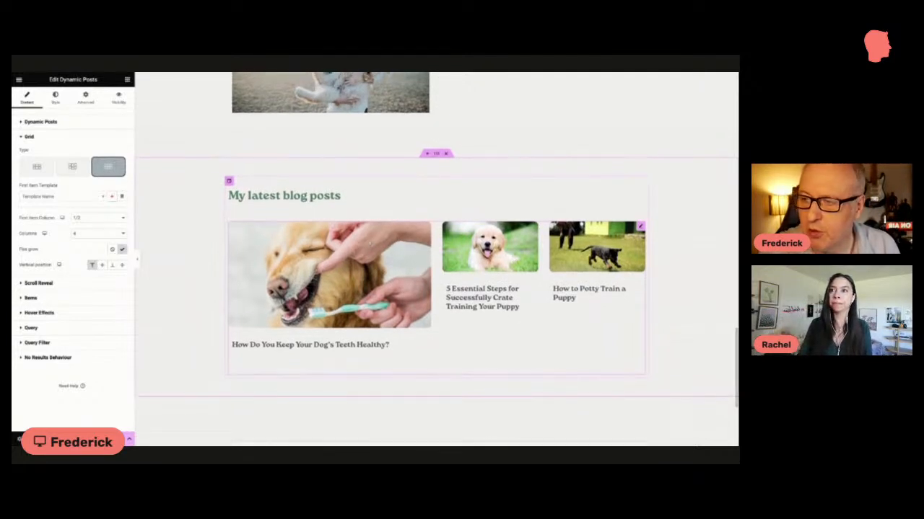
Step: Try first item column widths of 1/1 and 1/3 for the blog posts grid, and set the width back to 1/2
click(93, 216)
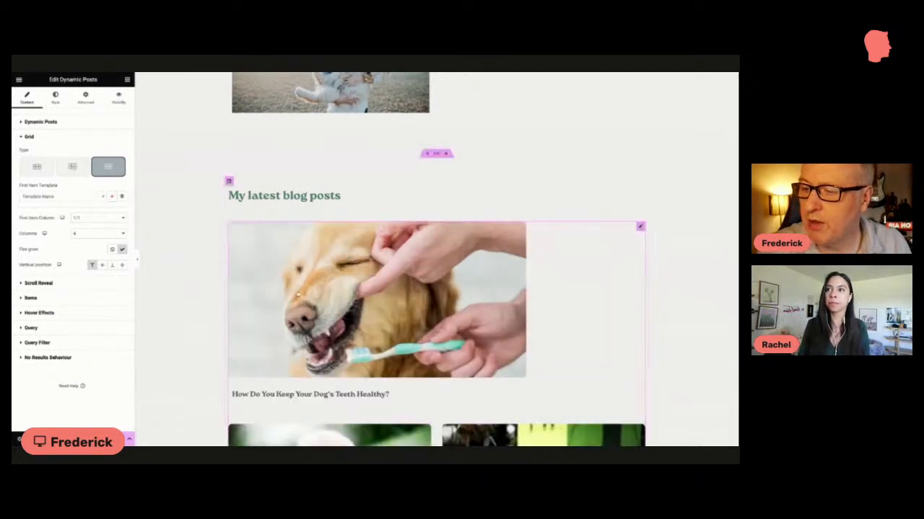
scroll(298, 294, down, 3)
scroll(296, 293, down, 1)
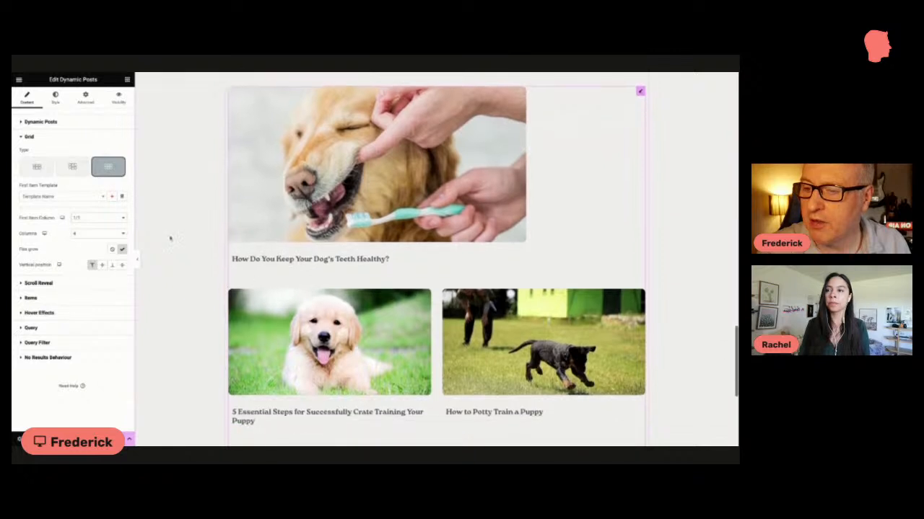
click(102, 219)
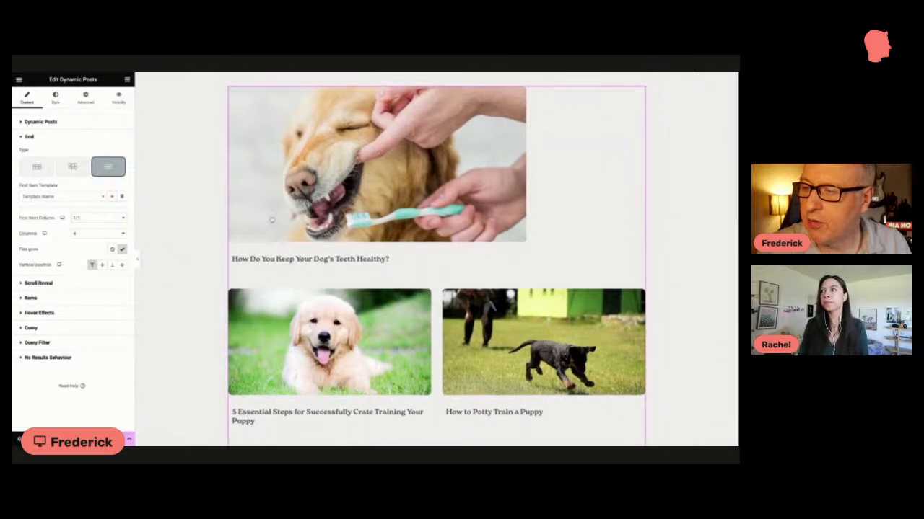
scroll(271, 218, up, 1)
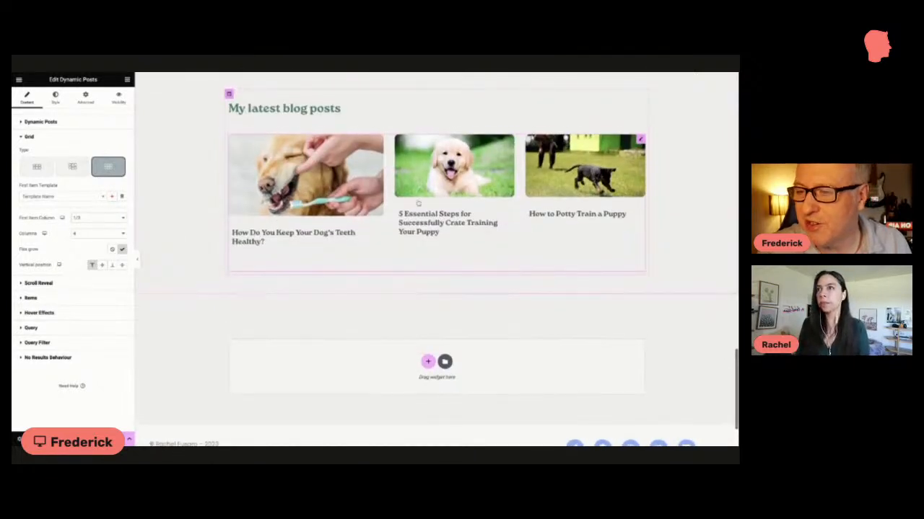
click(110, 216)
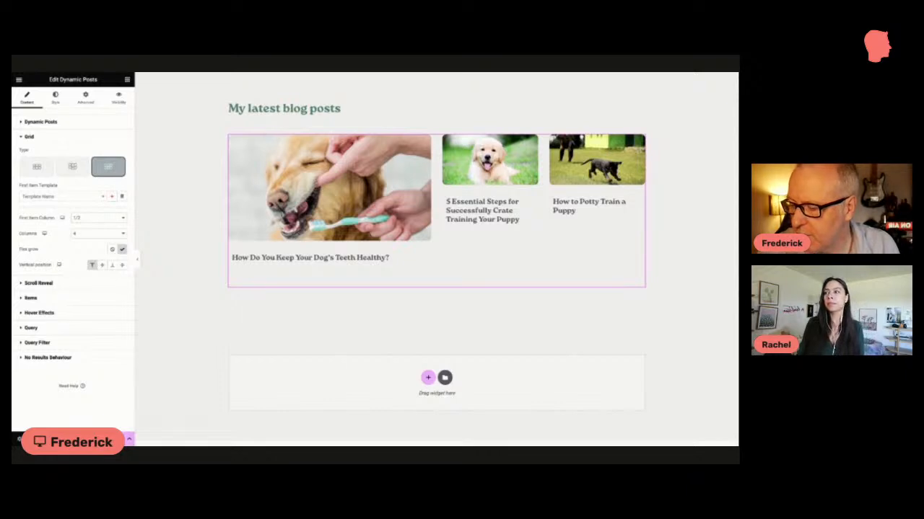
Step: Return to the homepage header and examine its navigation menu
scroll(286, 381, down, 1)
scroll(286, 384, up, 1)
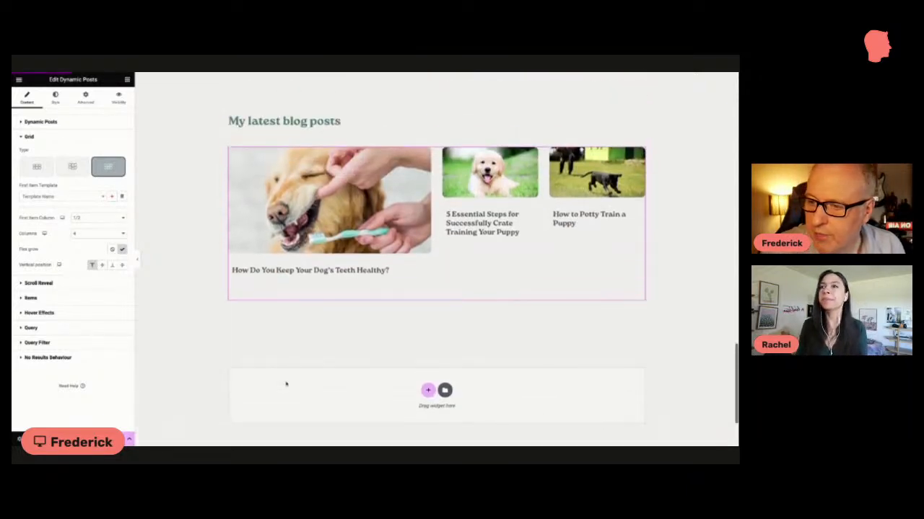
scroll(186, 110, up, 3)
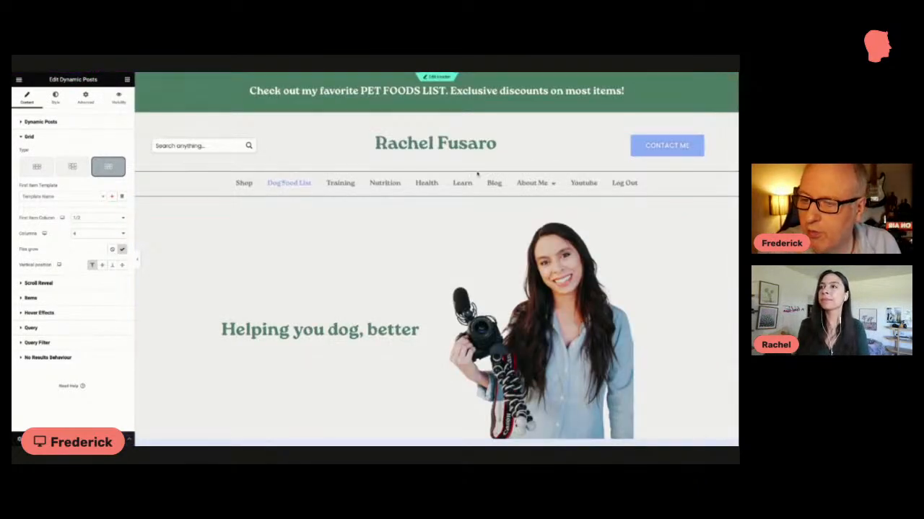
mouse_move(525, 186)
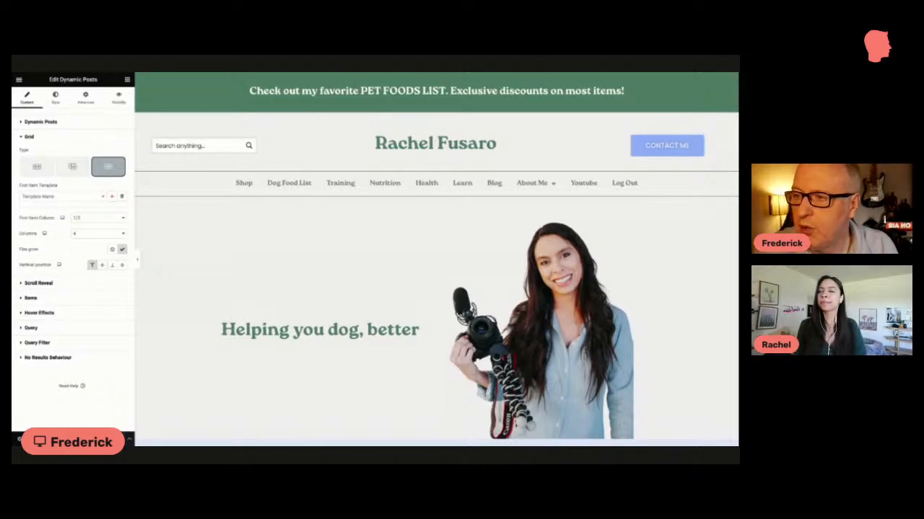
Step: Switch to the logged-out live site and open the sign-up form for the Free Membership
key(super+Tab)
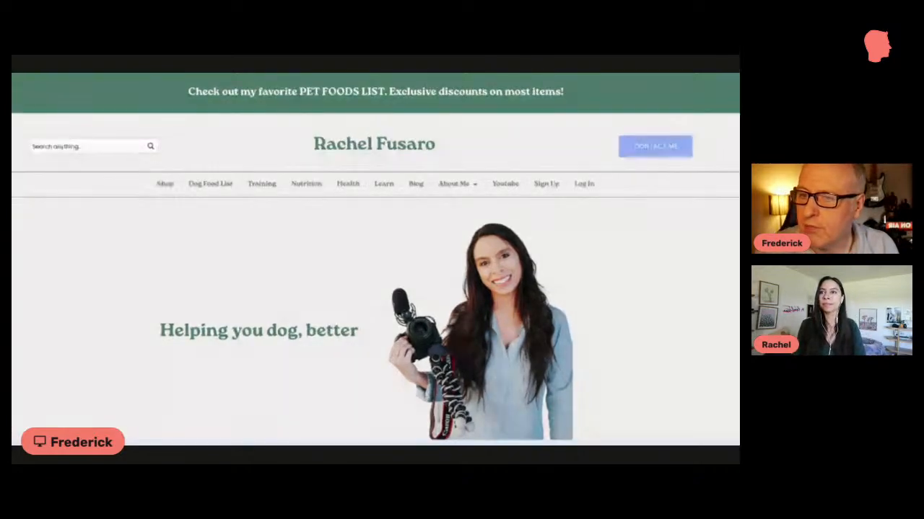
scroll(272, 117, down, 1)
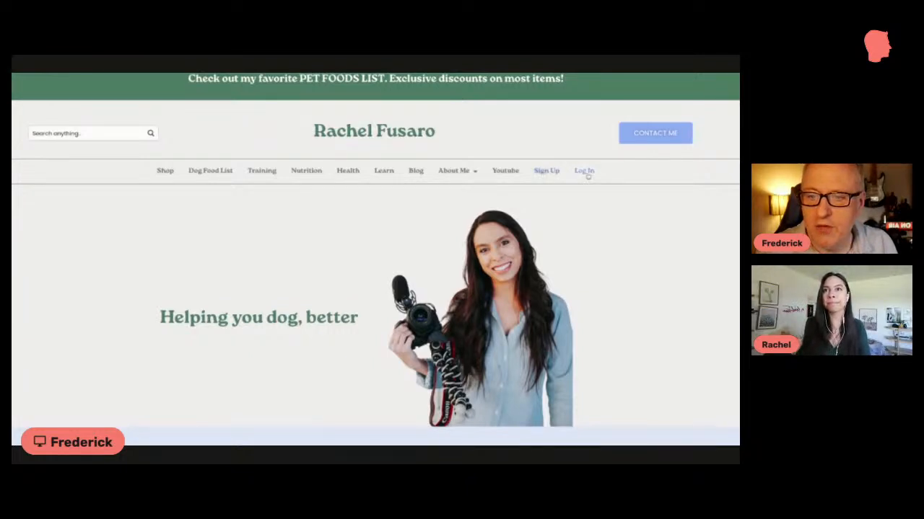
click(548, 171)
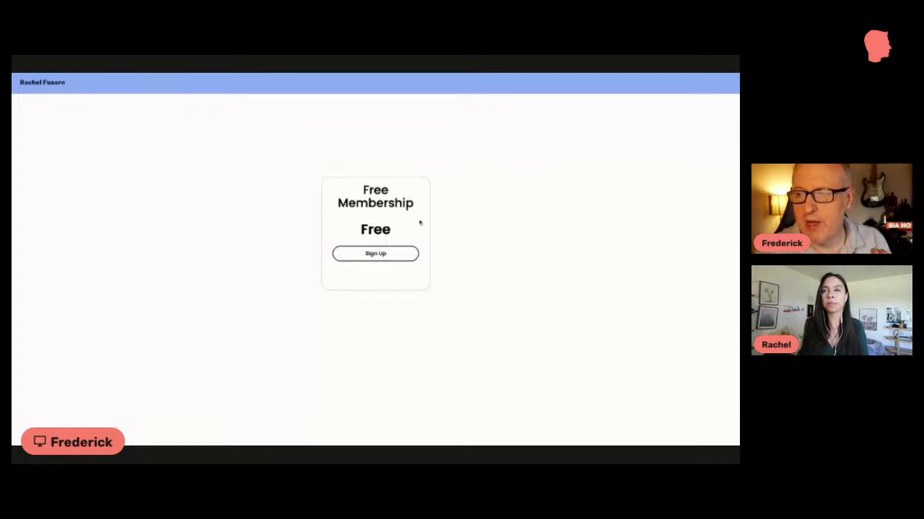
click(393, 257)
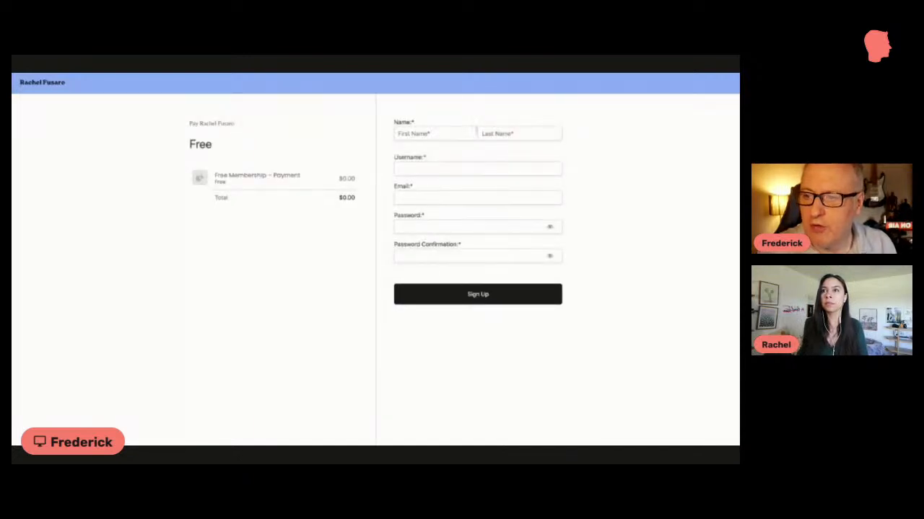
Step: Check the sign-up form's validation by leaving the username empty, and look over the page
click(438, 168)
click(393, 190)
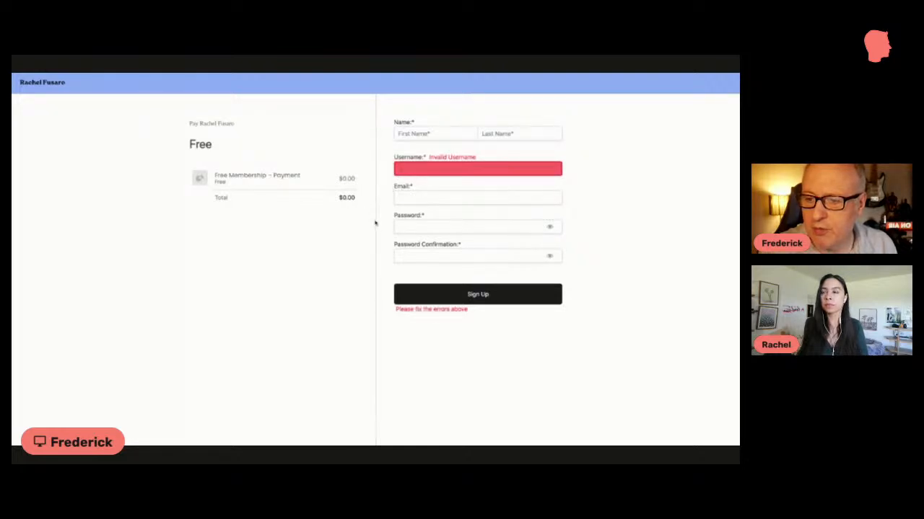
scroll(278, 171, down, 2)
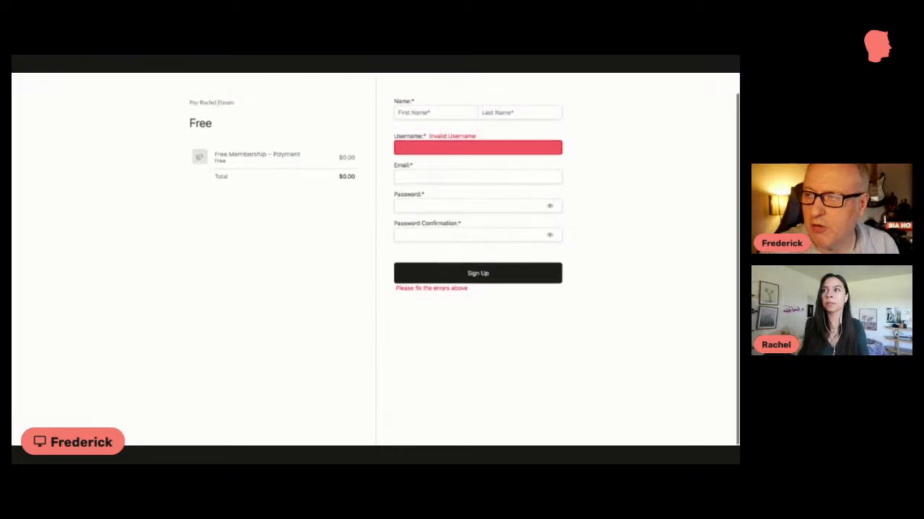
scroll(133, 85, up, 2)
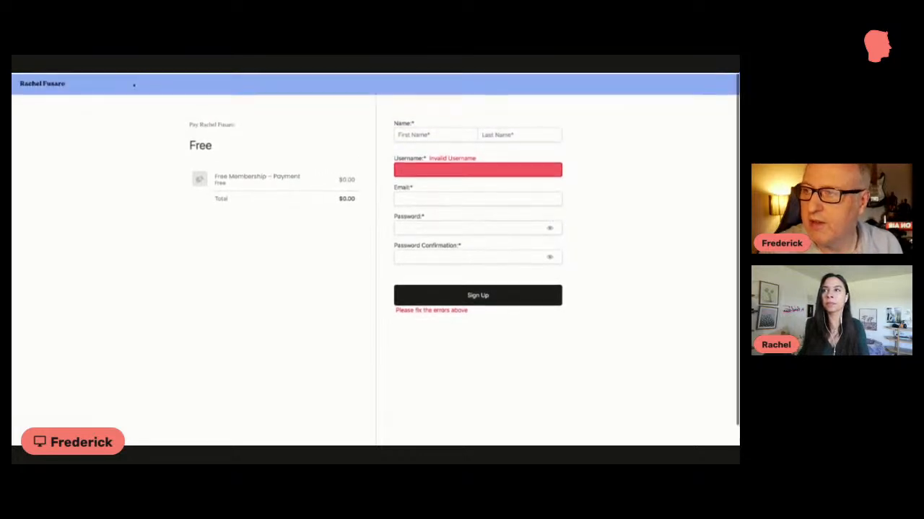
Step: Go to the homepage, view the login page, and go back
click(60, 84)
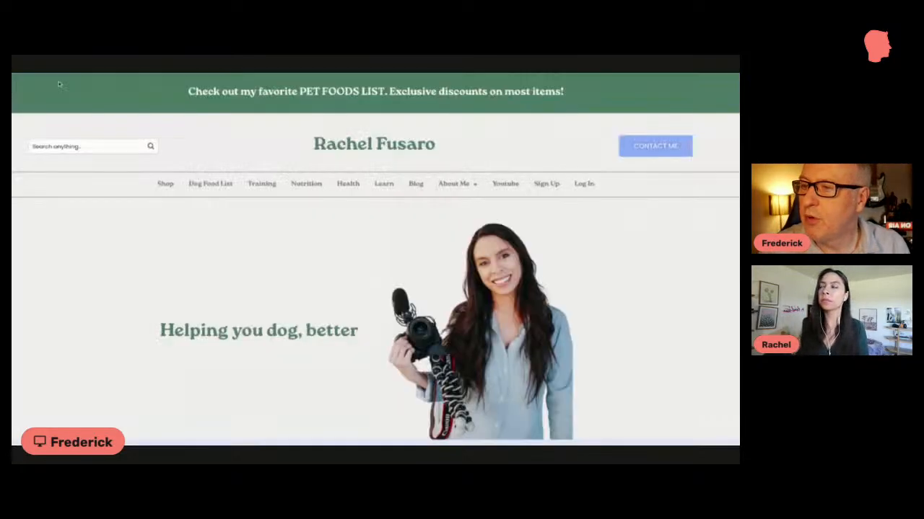
click(590, 185)
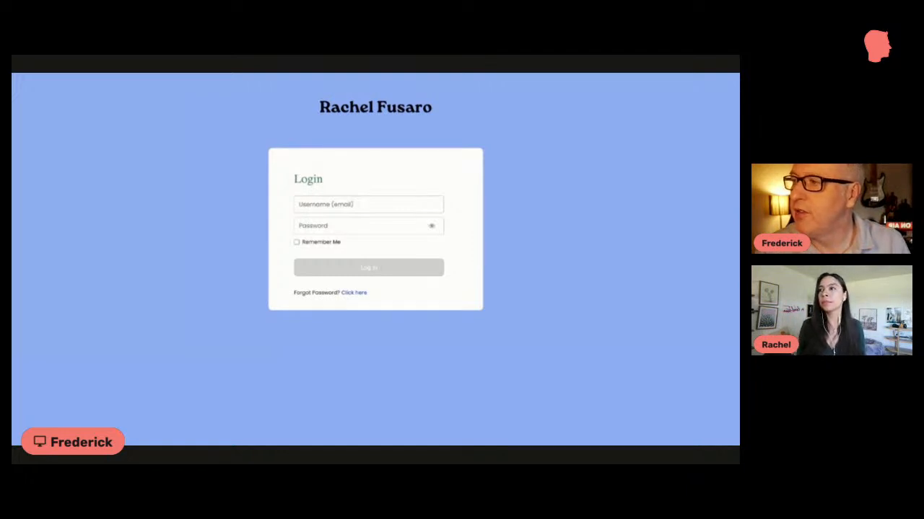
key(alt+Left)
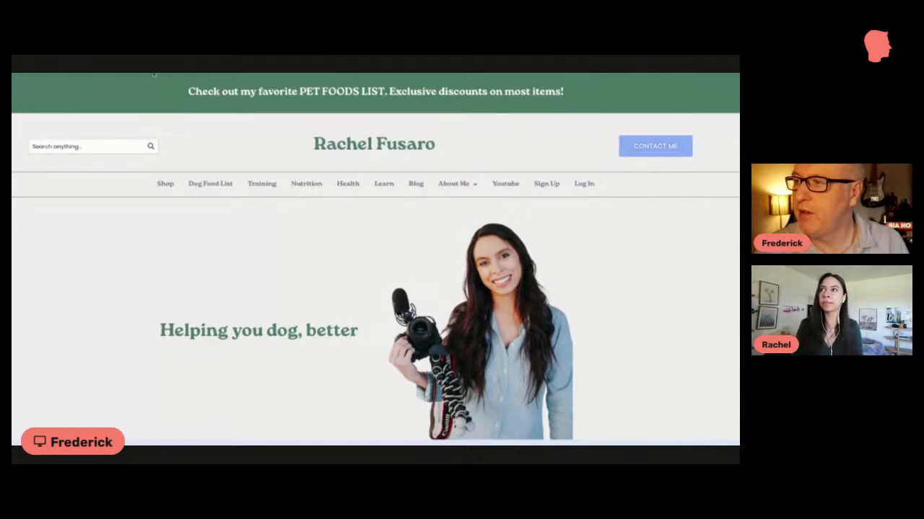
Step: Switch to the logged-in live site and open the How Do You Keep Your Dog's Teeth Healthy? blog post
key(ctrl+Tab)
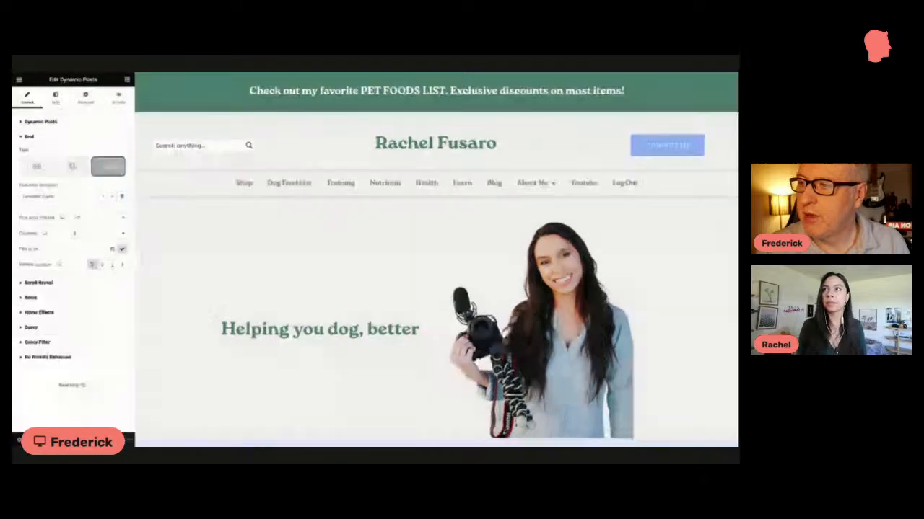
scroll(229, 111, down, 2)
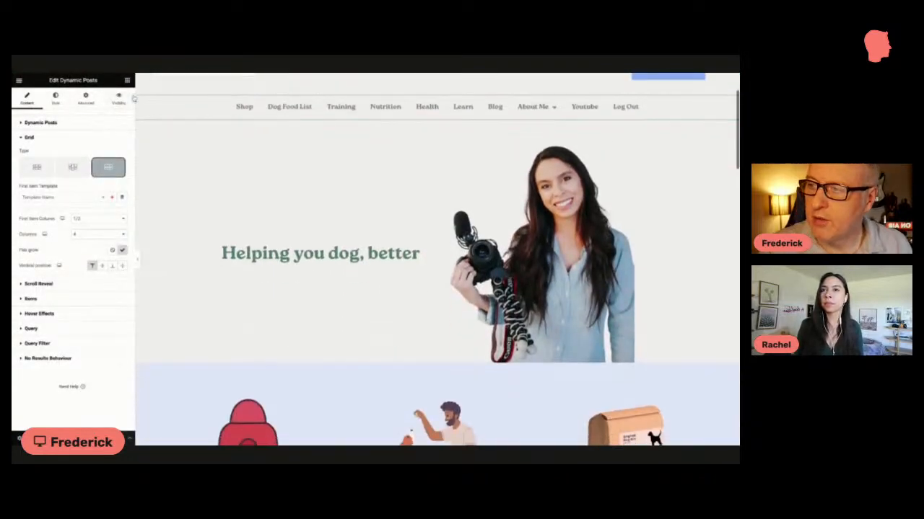
scroll(202, 130, up, 2)
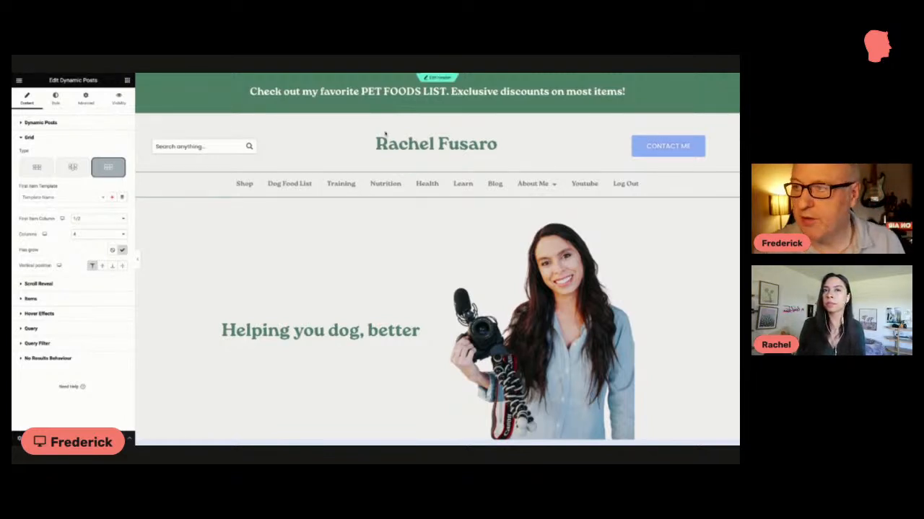
scroll(301, 165, down, 15)
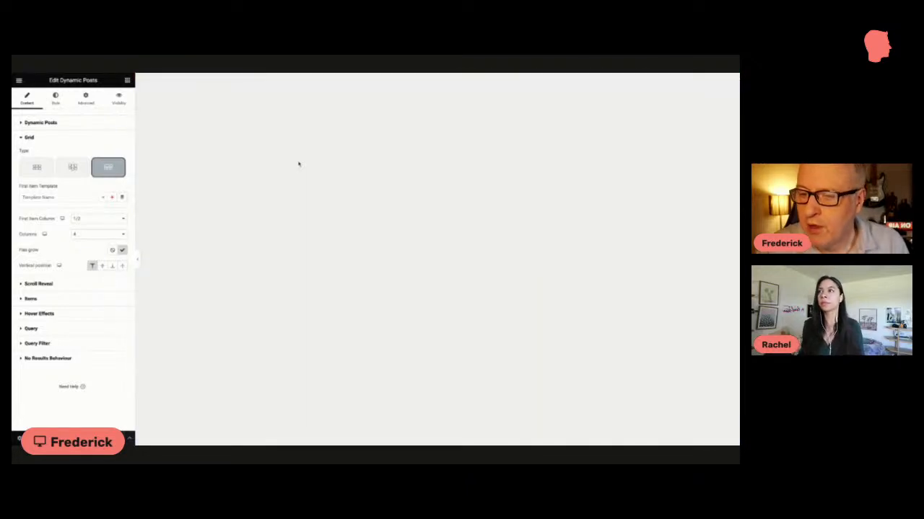
key(ctrl+Tab)
scroll(300, 167, up, 5)
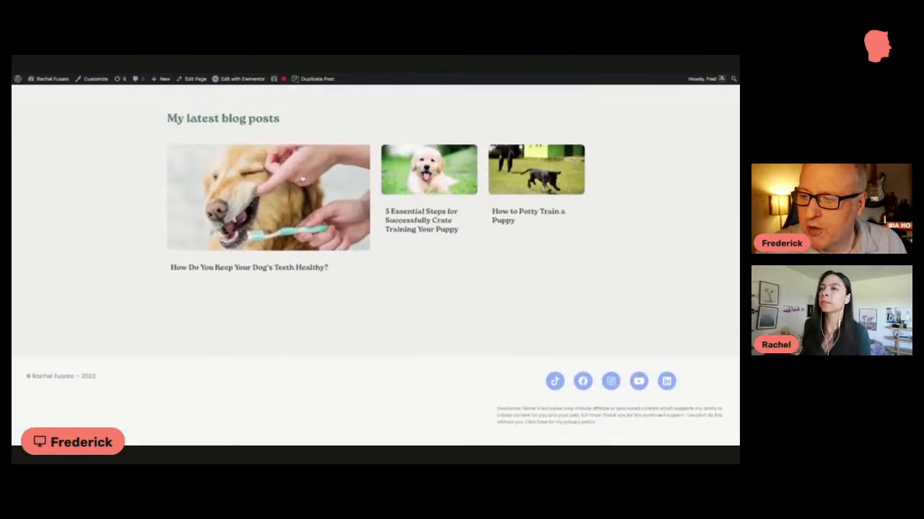
click(301, 179)
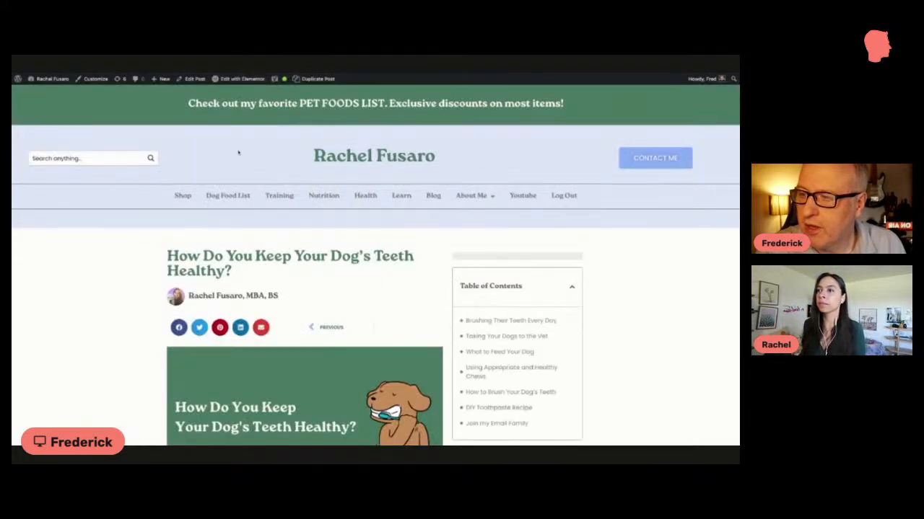
Step: Review the blog post's Edit with Elementor options, reading progress bar, table of contents and sections down to the DIY Toothpaste Recipe
scroll(239, 152, down, 1)
mouse_move(247, 78)
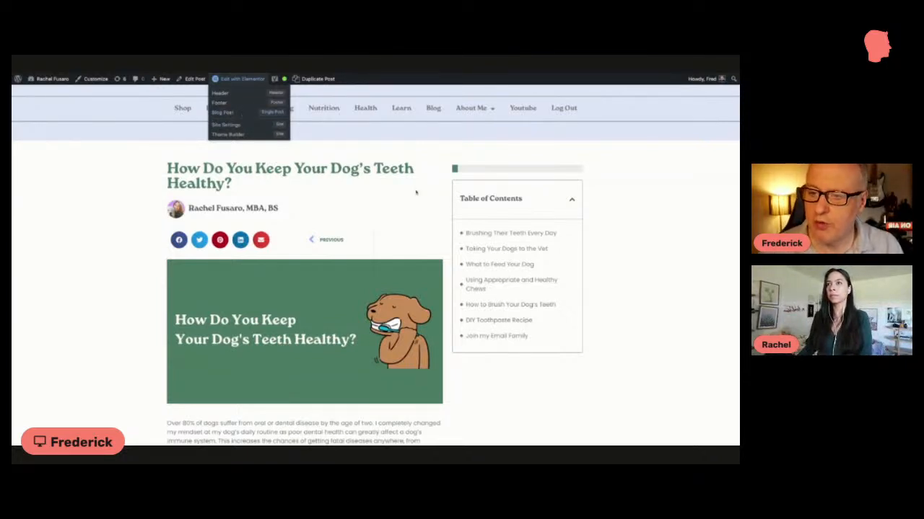
scroll(427, 190, down, 3)
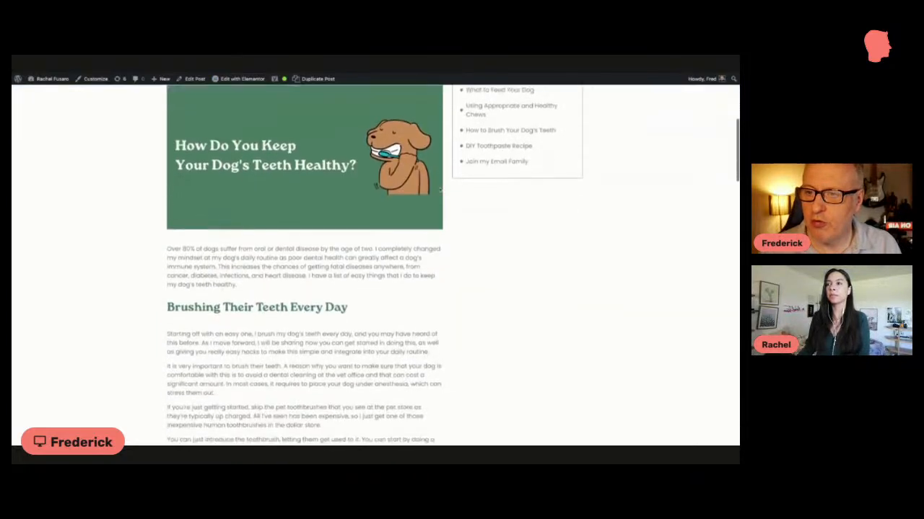
scroll(439, 189, down, 2)
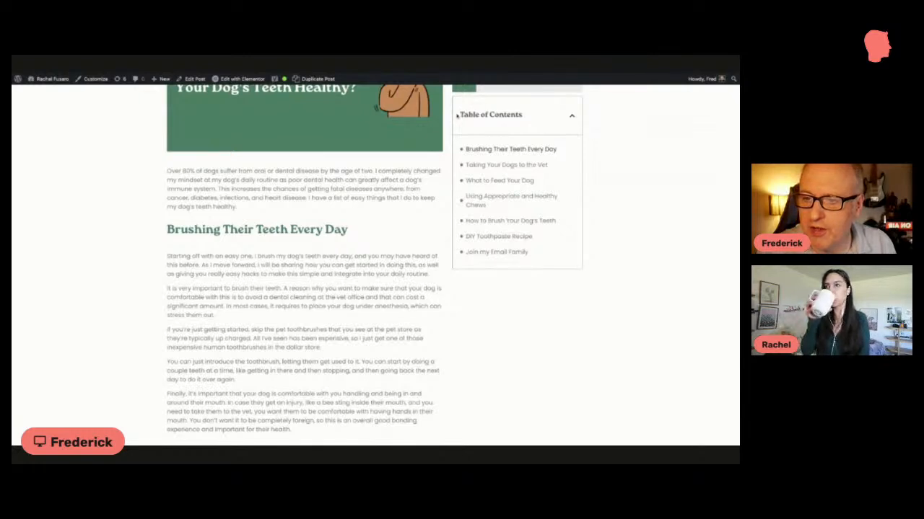
scroll(461, 108, down, 2)
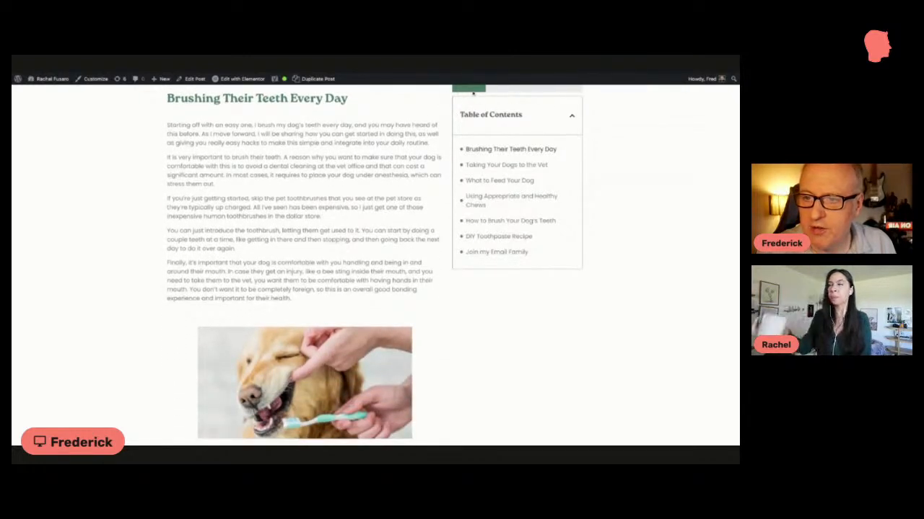
scroll(455, 104, down, 4)
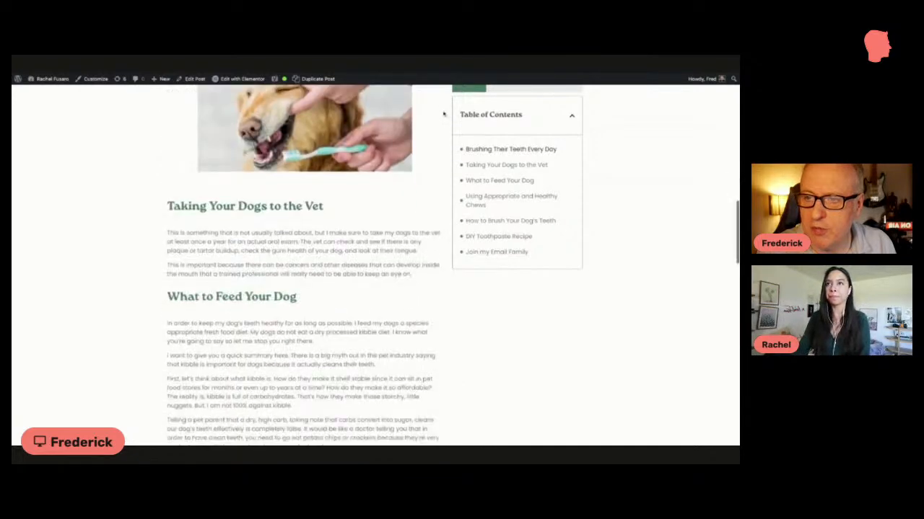
scroll(443, 114, down, 10)
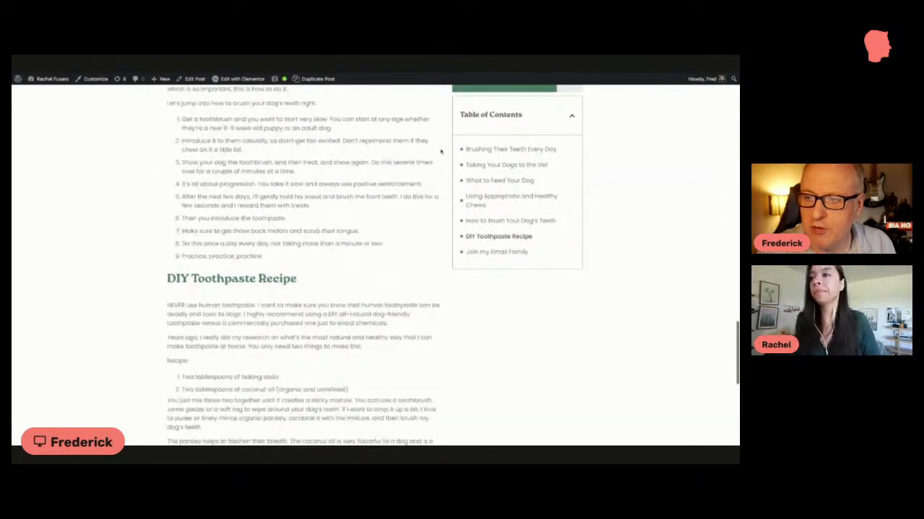
Step: Examine how the sticky table of contents and reading progress bar follow the blog post between its header and the Join my Email Family form
scroll(441, 151, down, 5)
scroll(570, 231, up, 1)
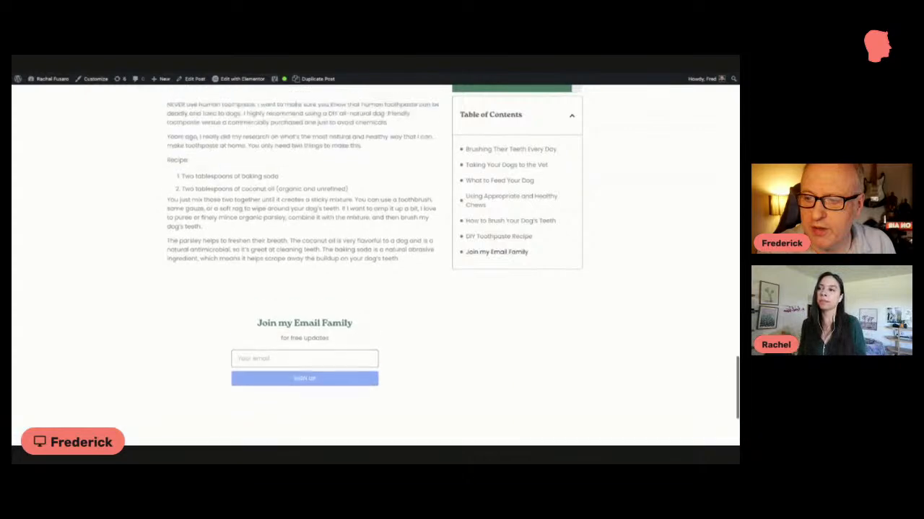
scroll(375, 263, up, 14)
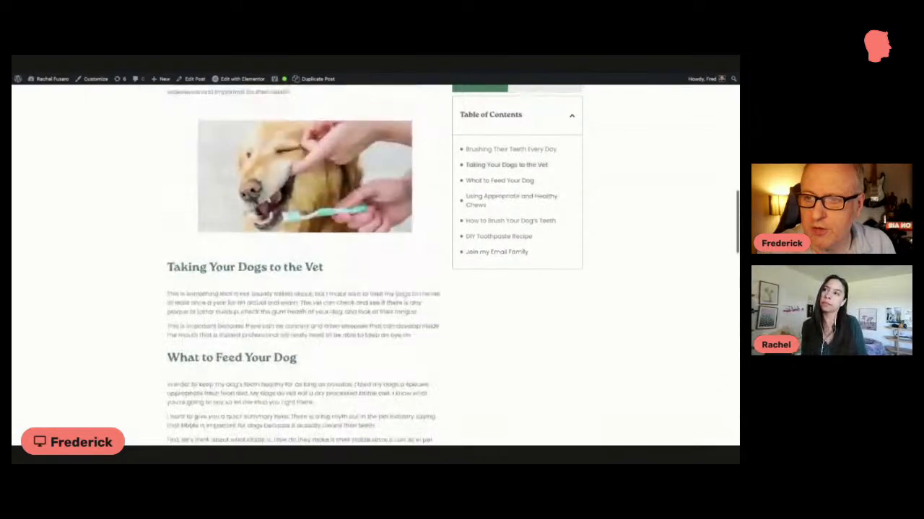
scroll(375, 263, down, 15)
scroll(303, 264, up, 15)
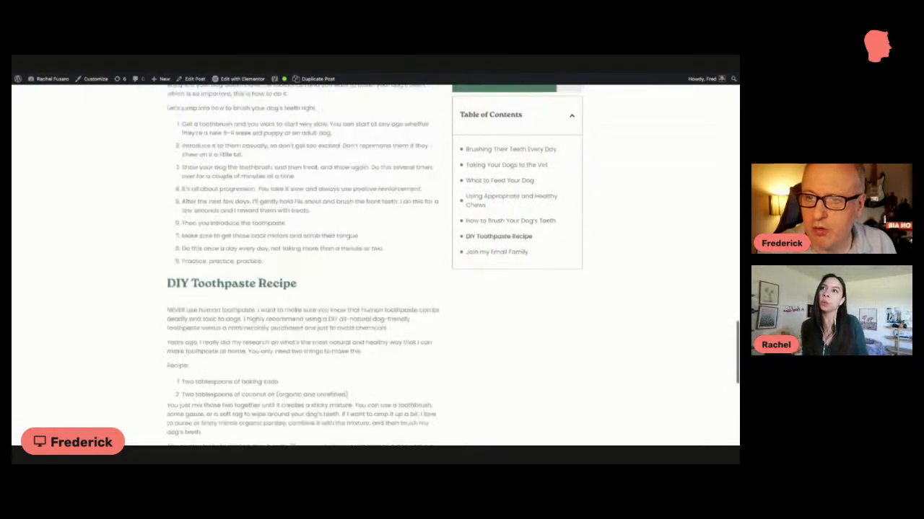
scroll(375, 264, up, 6)
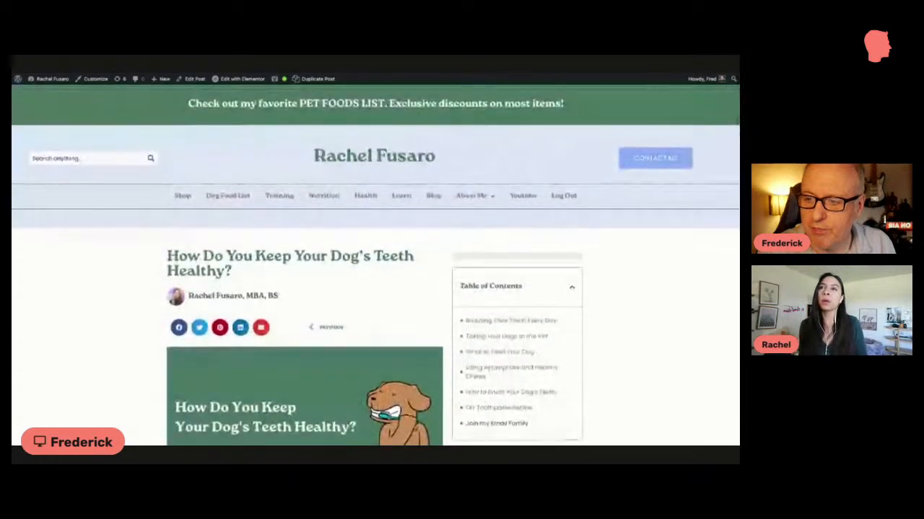
scroll(375, 263, down, 15)
scroll(375, 263, up, 10)
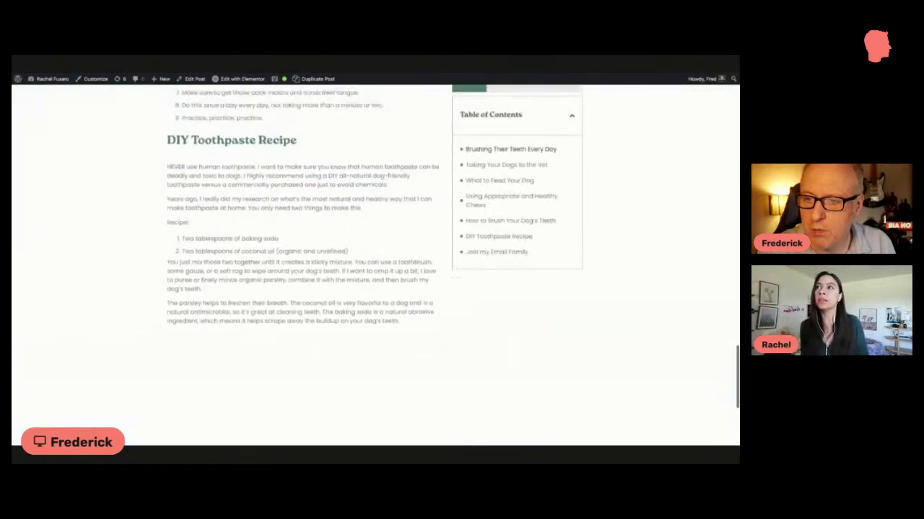
scroll(376, 264, up, 3)
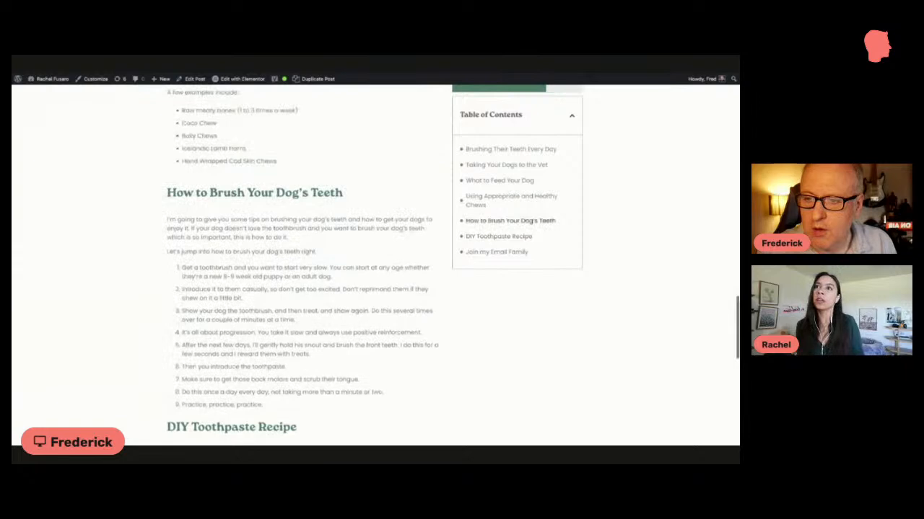
Step: Narrow the browser window to mobile width and check where the table of contents sits in the blog post
drag(739, 263, 542, 263)
drag(667, 263, 478, 264)
scroll(358, 132, up, 20)
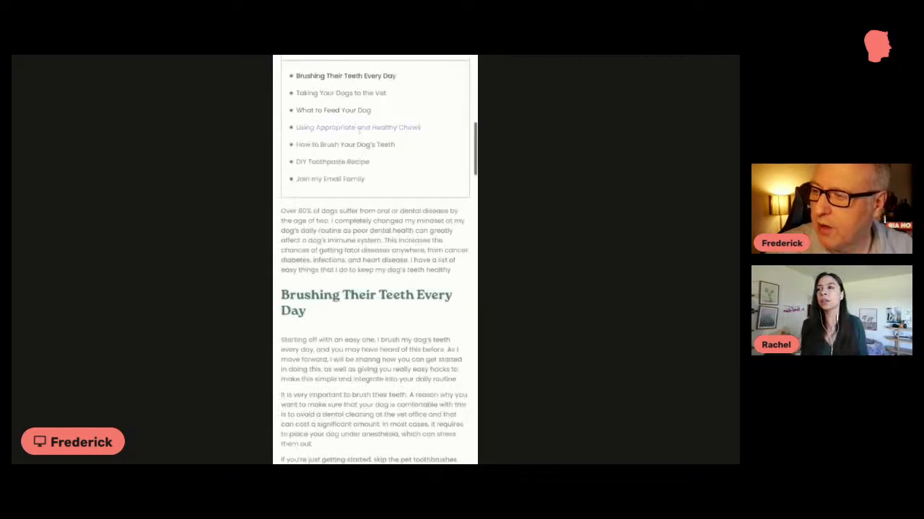
scroll(467, 240, down, 2)
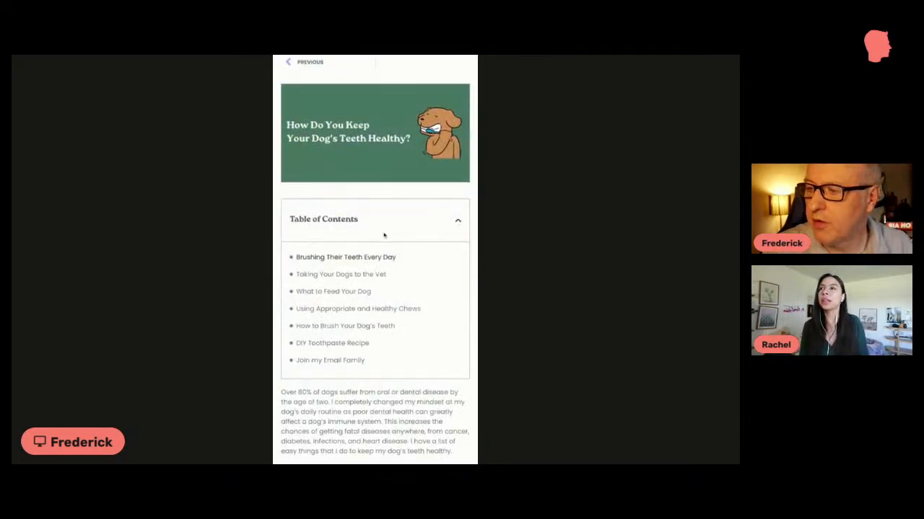
scroll(384, 236, down, 1)
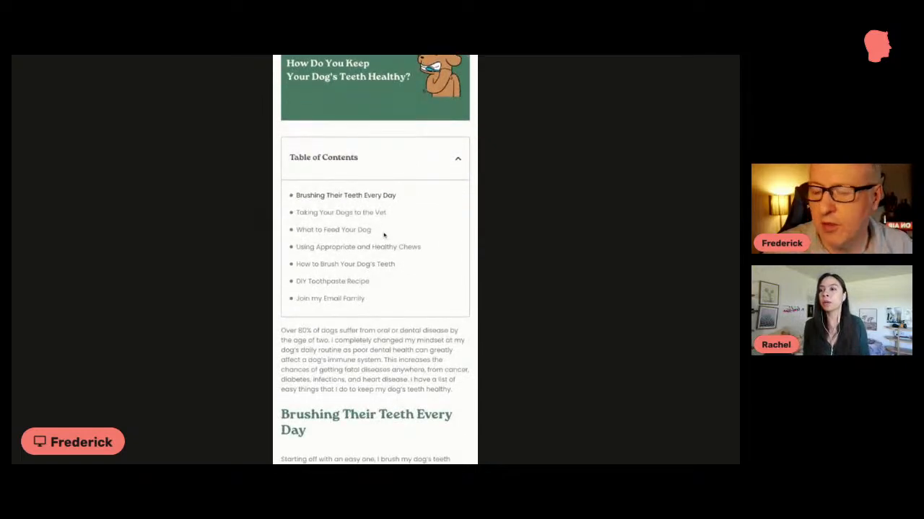
scroll(384, 235, down, 2)
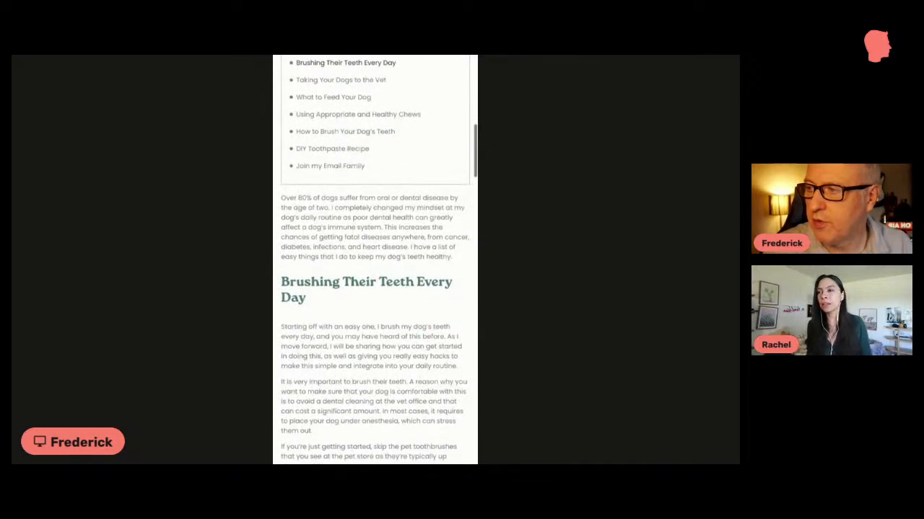
Step: Examine the blog post's mobile layout, covering the site header, title, share buttons, featured image, table of contents and opening text
scroll(384, 236, up, 2)
scroll(383, 235, up, 3)
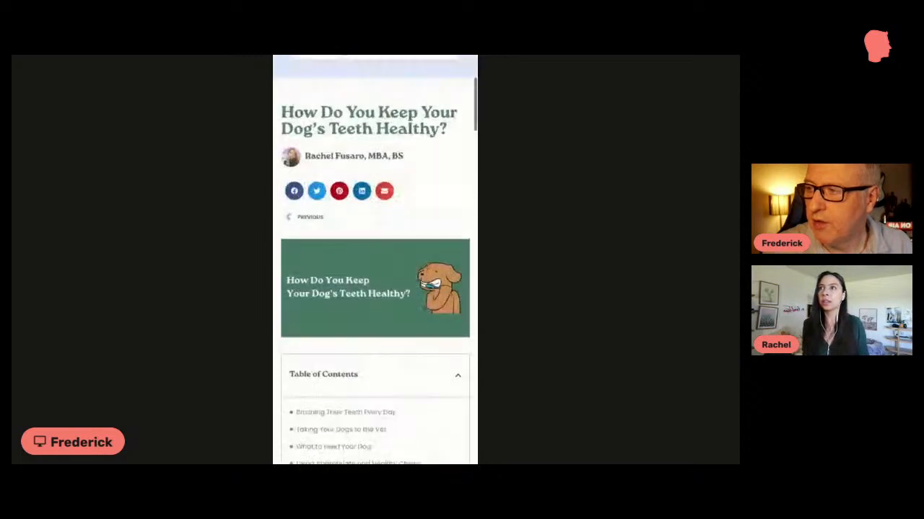
scroll(384, 236, down, 2)
scroll(384, 235, down, 2)
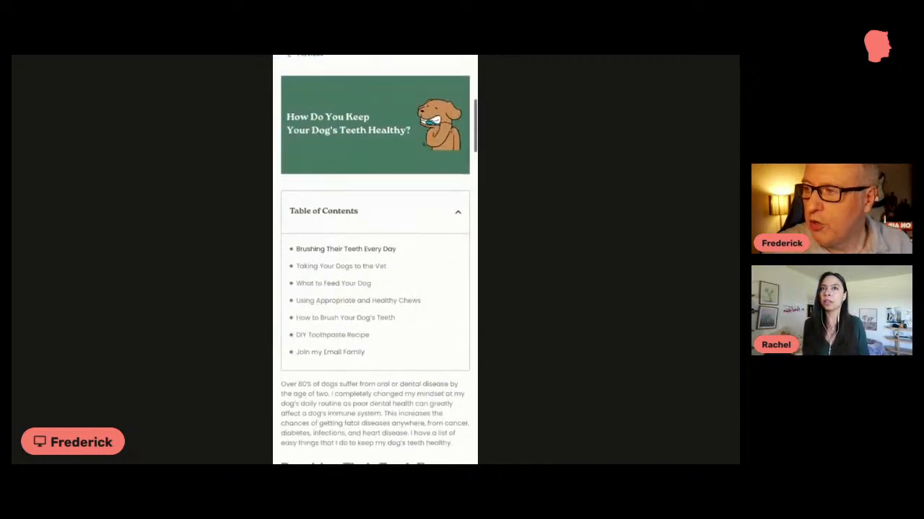
scroll(384, 235, down, 1)
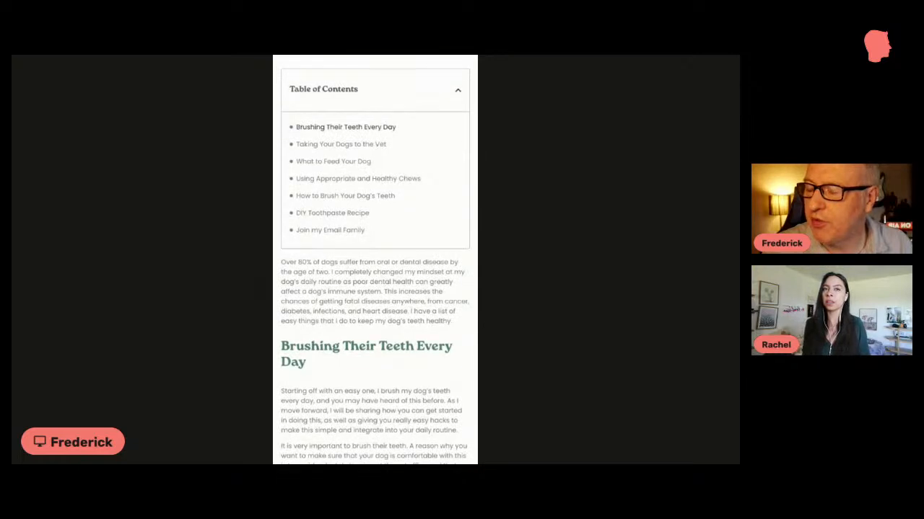
scroll(382, 229, up, 10)
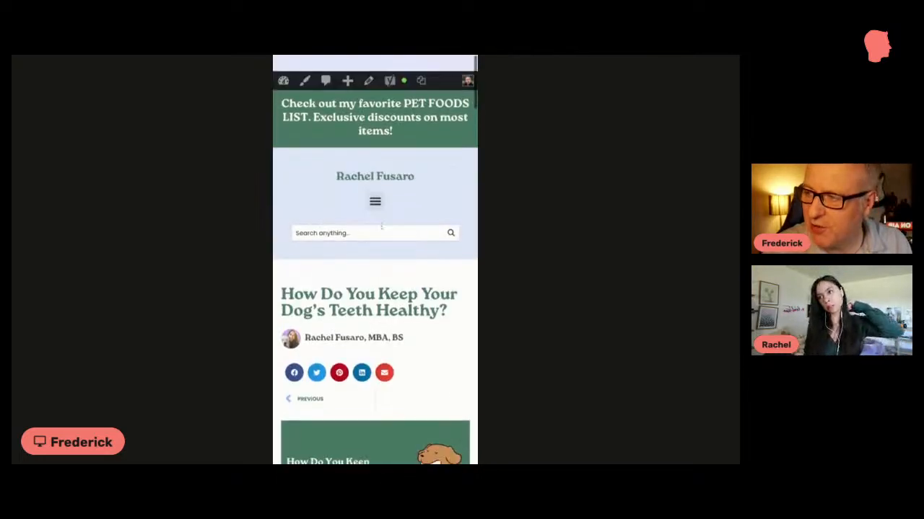
scroll(406, 188, down, 3)
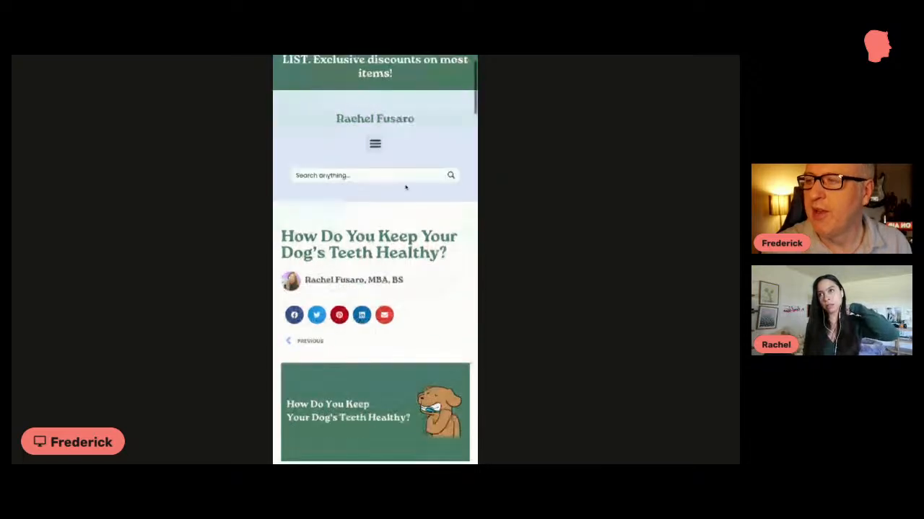
scroll(406, 186, down, 1)
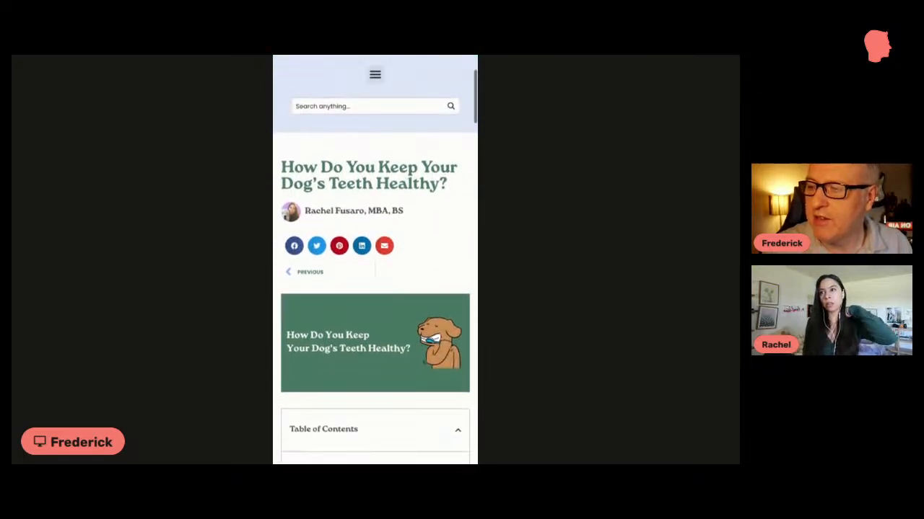
scroll(418, 171, down, 8)
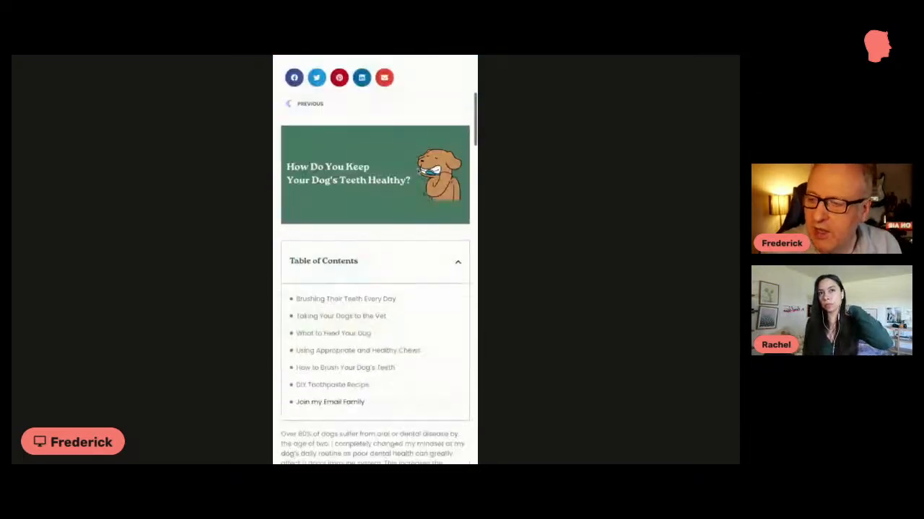
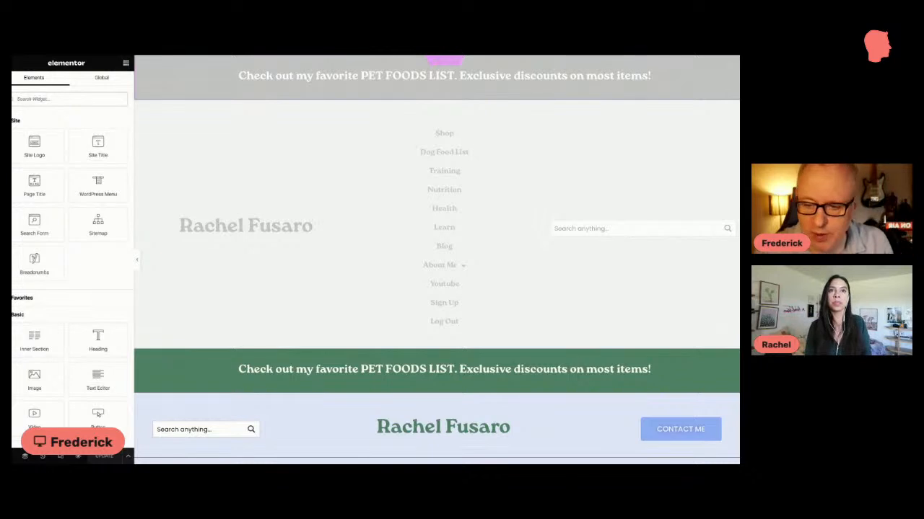
Step: Open the settings of the horizontal navigation menu in the desktop header template
scroll(394, 202, down, 4)
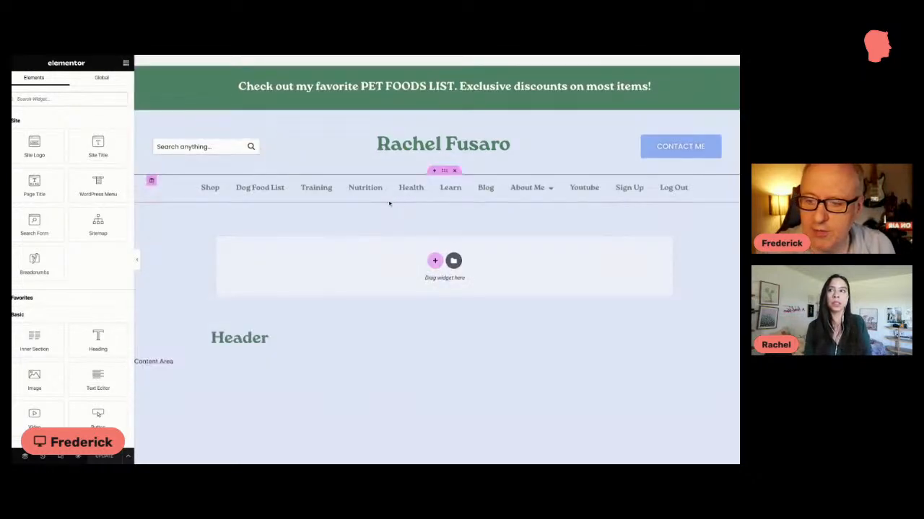
scroll(390, 206, up, 1)
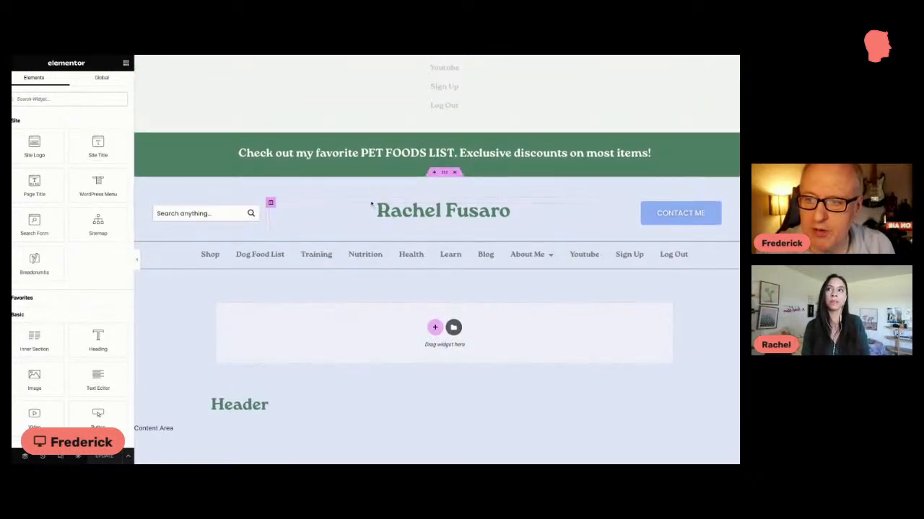
scroll(373, 205, down, 1)
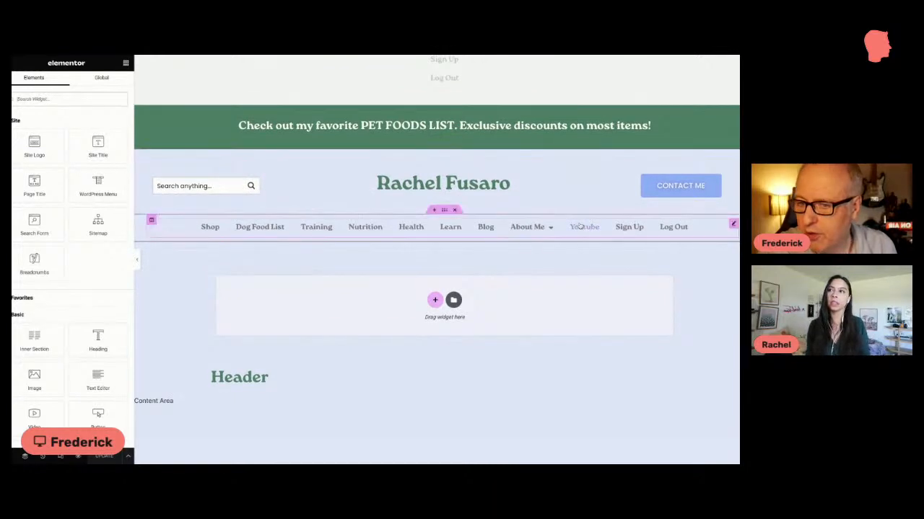
click(733, 224)
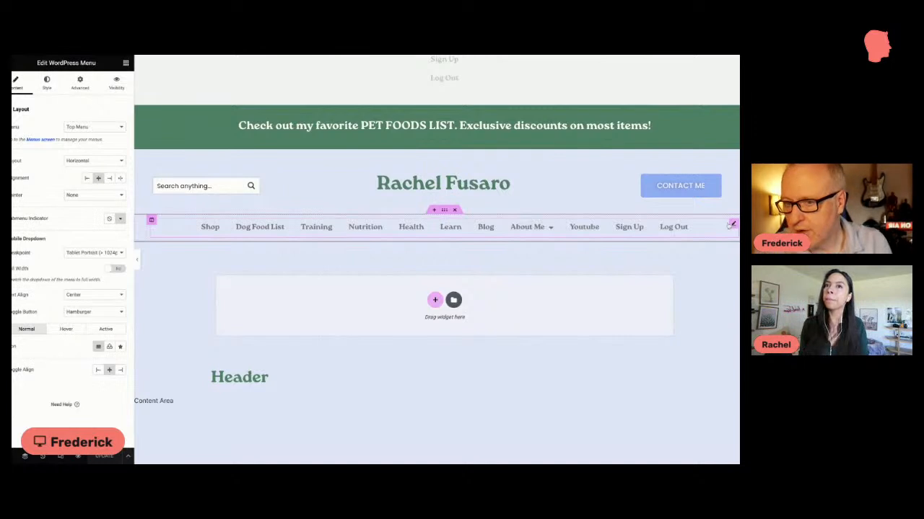
Step: Switch the header template to the Mobile Portrait preview and expand the mobile header's navigation menu with its settings open
scroll(421, 194, up, 4)
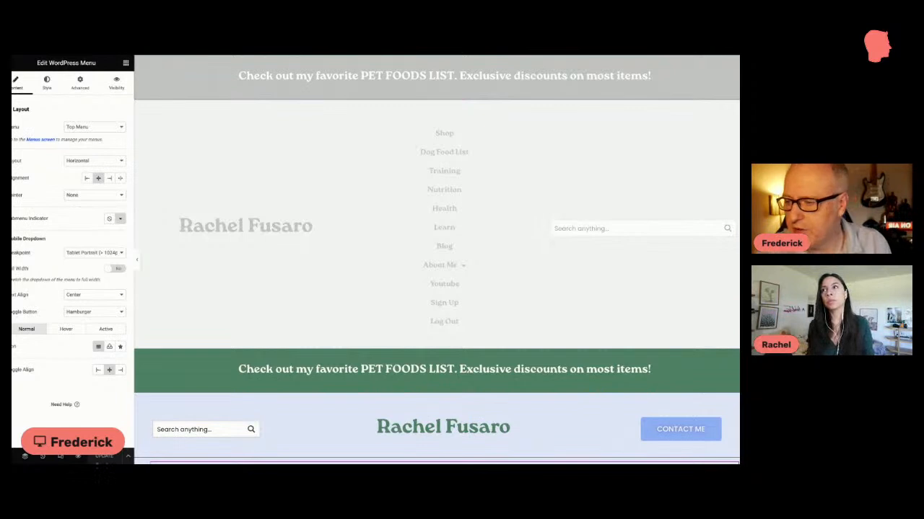
click(61, 457)
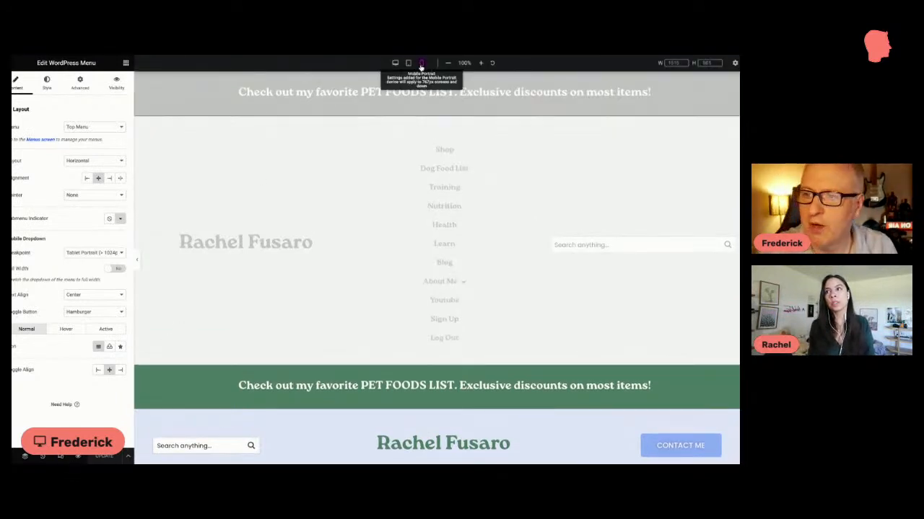
click(421, 63)
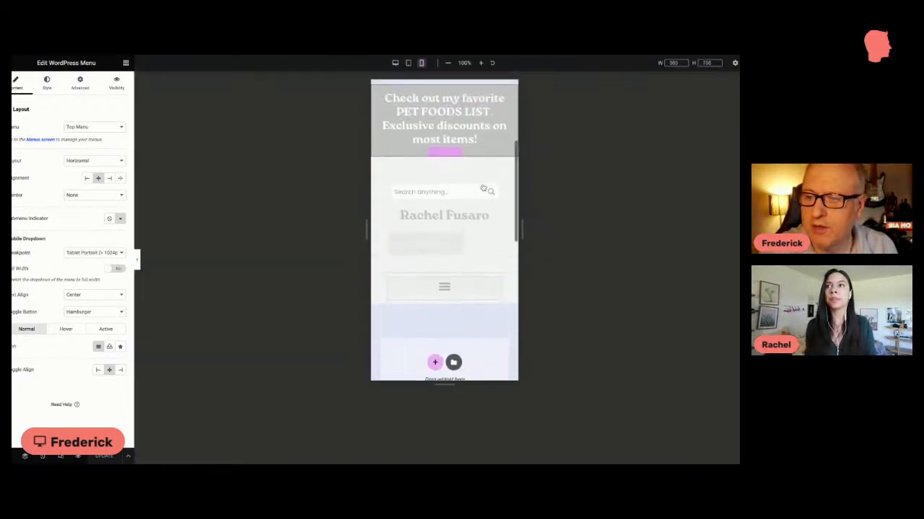
scroll(484, 187, up, 1)
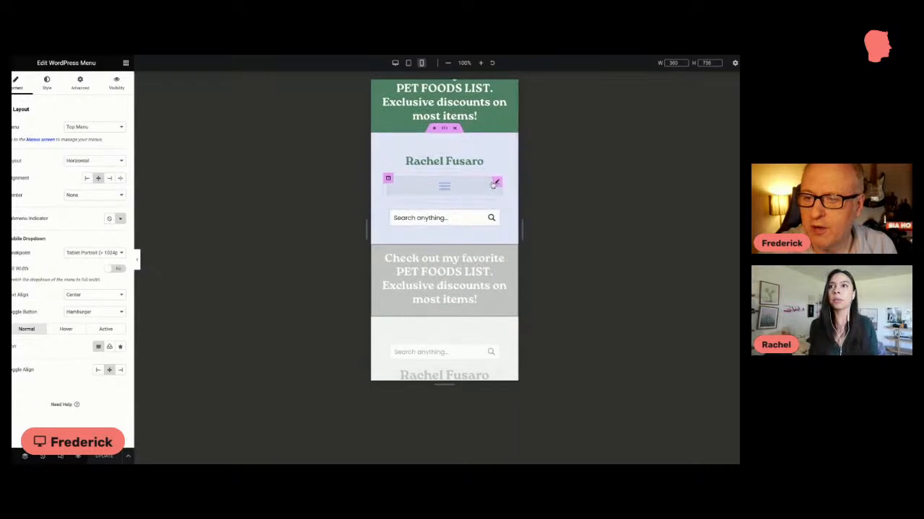
click(493, 185)
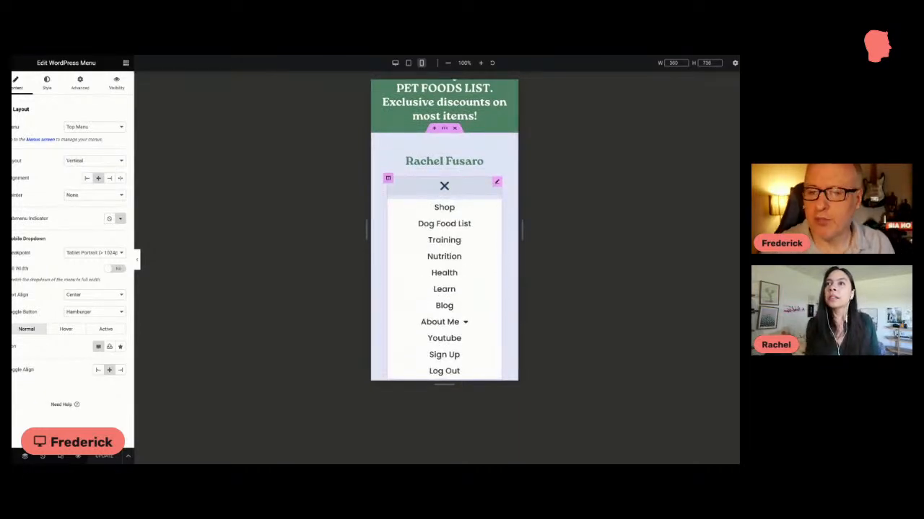
Step: Return to the desktop preview and examine the header's discount banner, search field, CONTACT ME button and navigation links
click(395, 63)
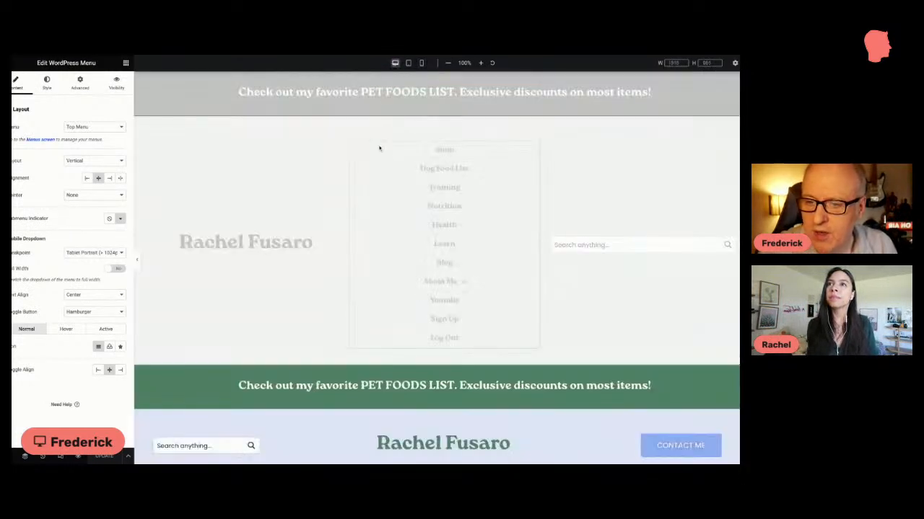
scroll(379, 150, down, 3)
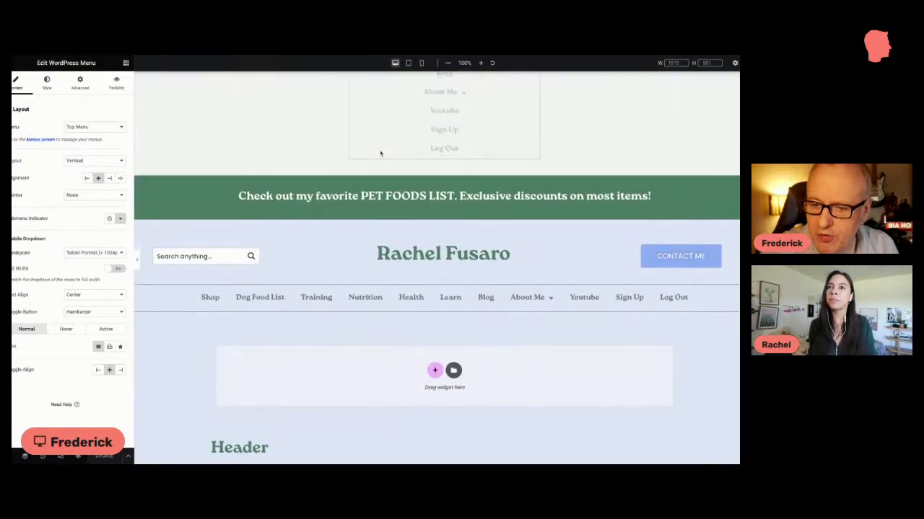
scroll(381, 153, down, 1)
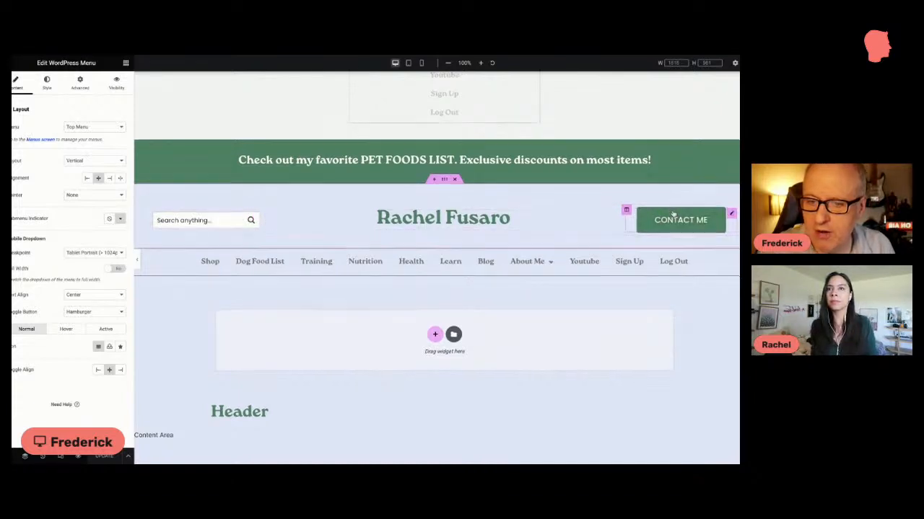
scroll(672, 214, down, 1)
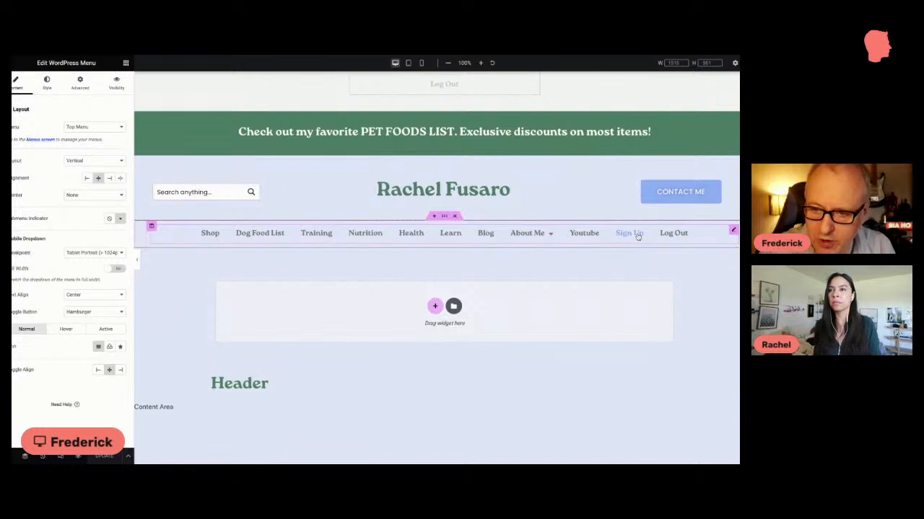
scroll(638, 236, up, 5)
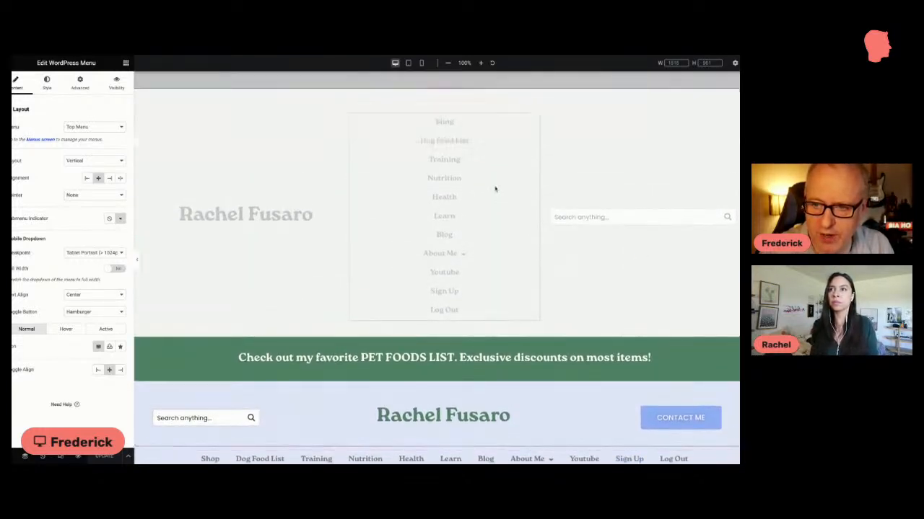
scroll(495, 189, down, 5)
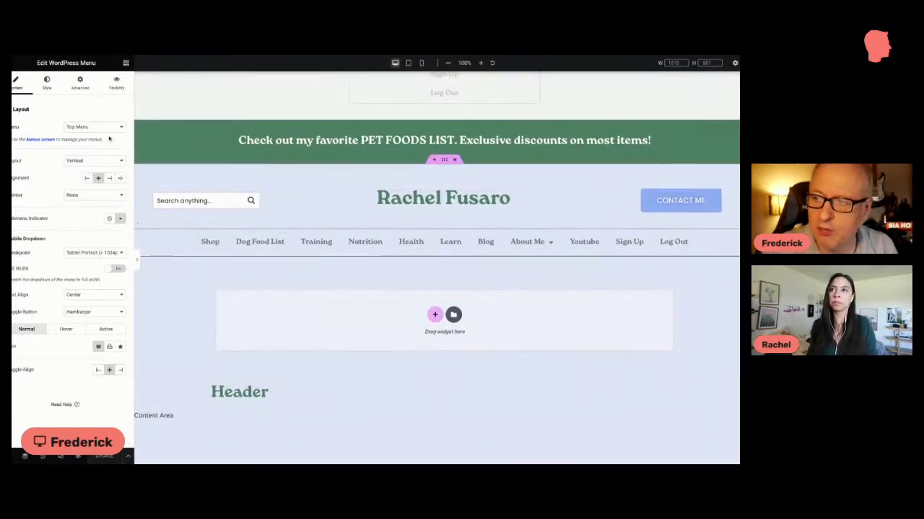
Step: Open the Responsive visibility settings of the desktop header section holding the search field, site title and CONTACT ME button
click(444, 161)
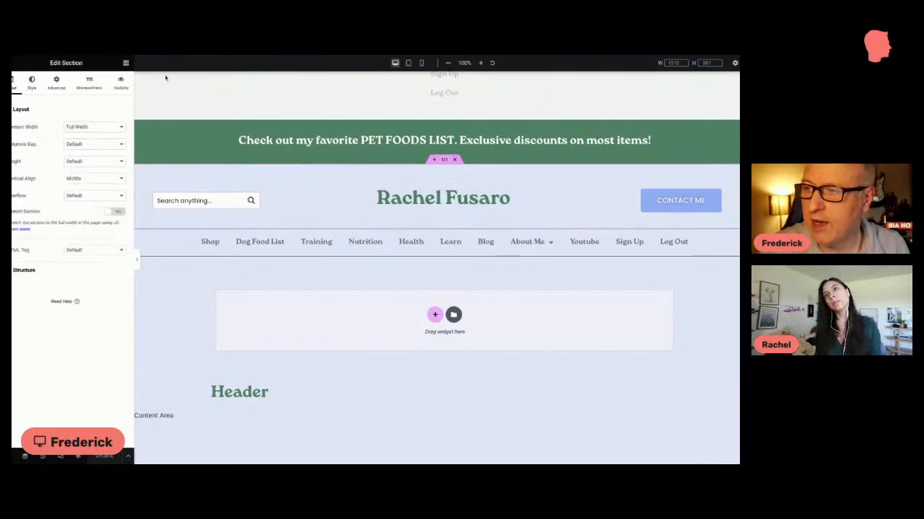
click(57, 83)
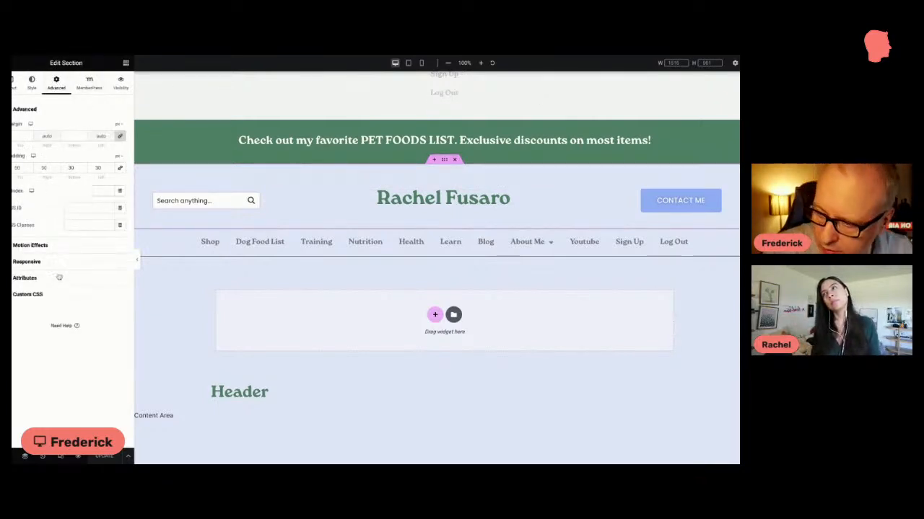
click(58, 264)
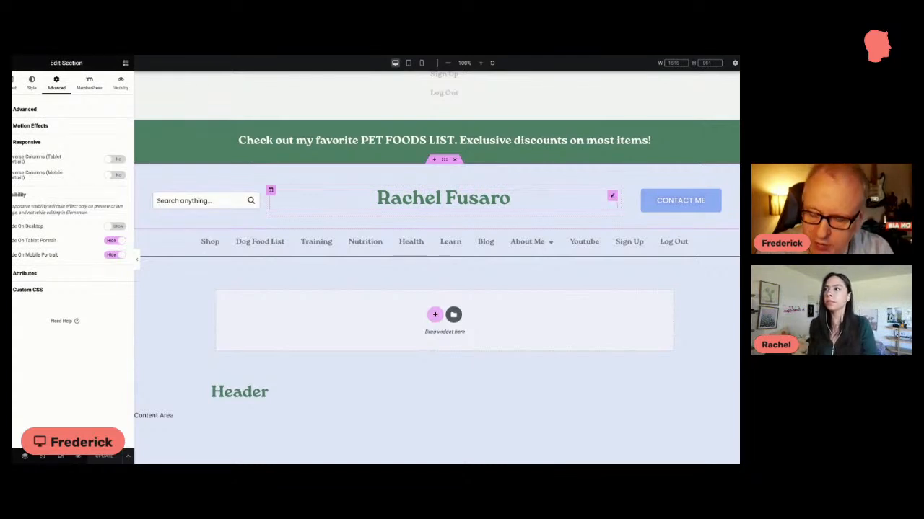
Step: In the Mobile Portrait preview, open the mobile header menu's settings and check its dropdown both expanded and collapsed
scroll(435, 160, up, 4)
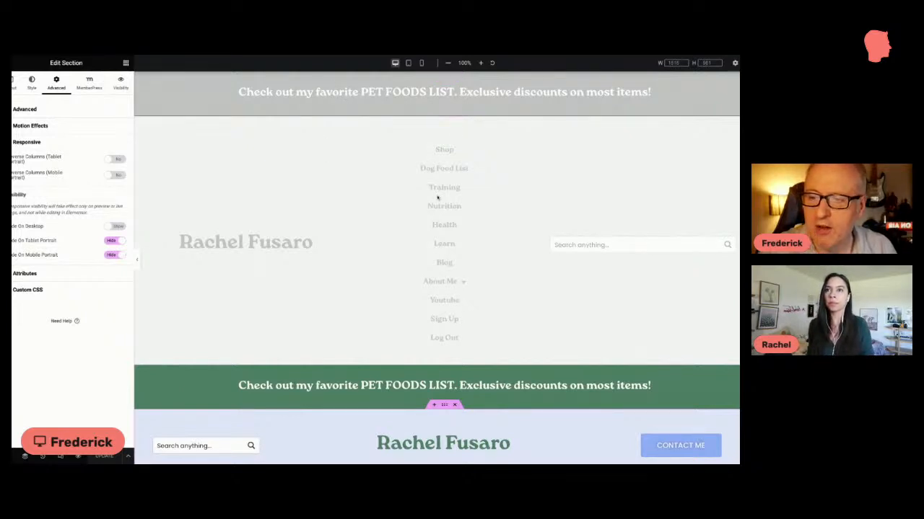
click(420, 63)
scroll(449, 203, down, 5)
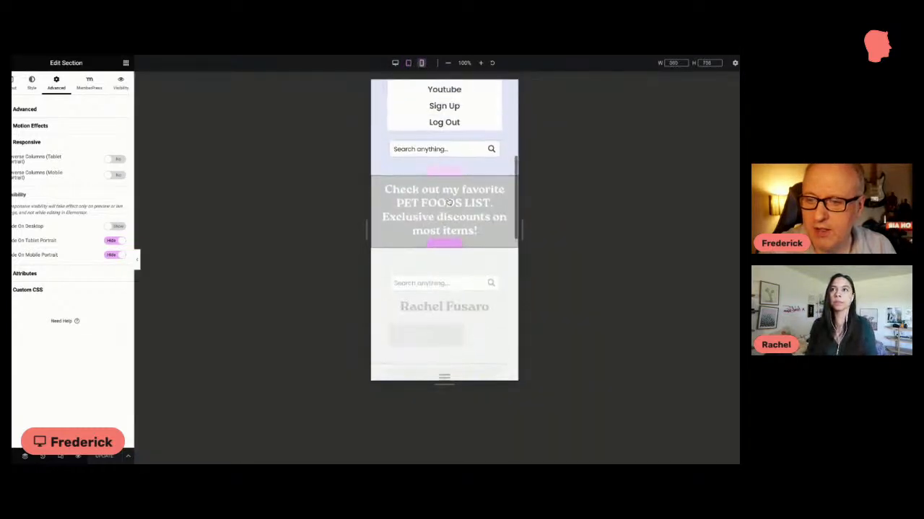
scroll(449, 203, up, 5)
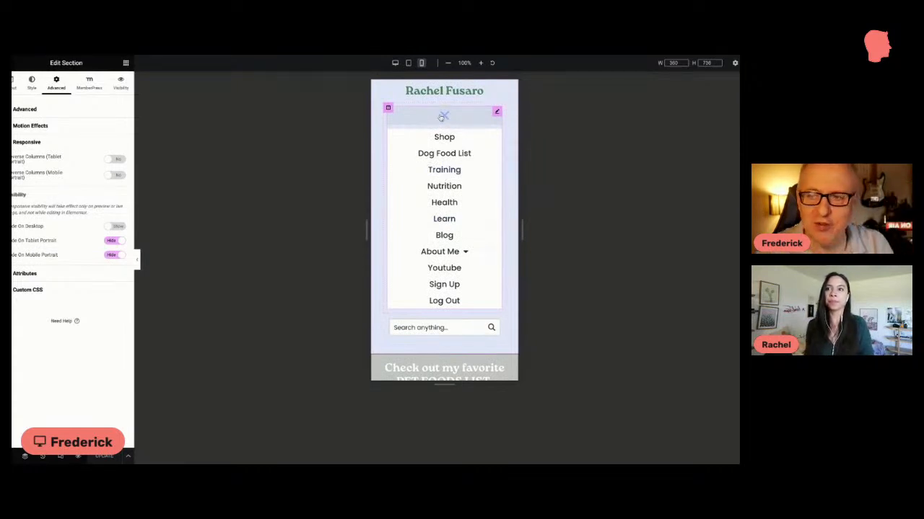
scroll(447, 118, up, 1)
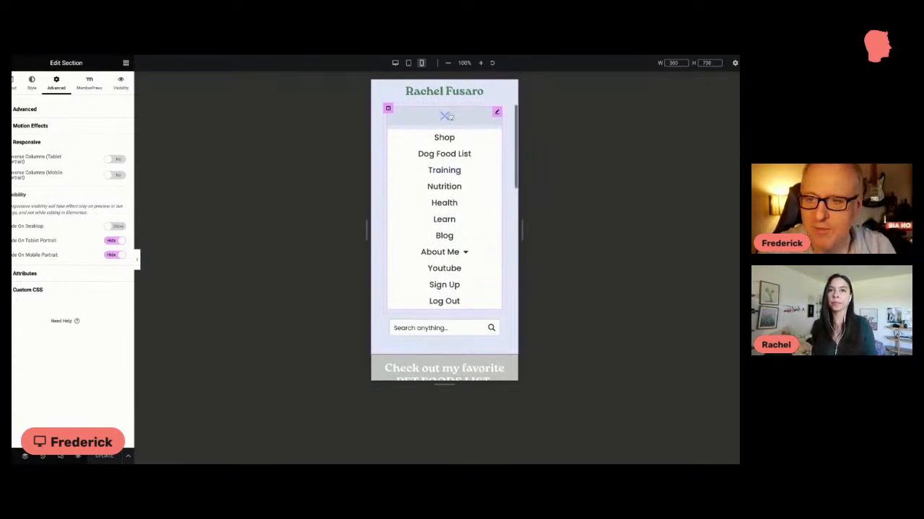
click(495, 113)
click(445, 118)
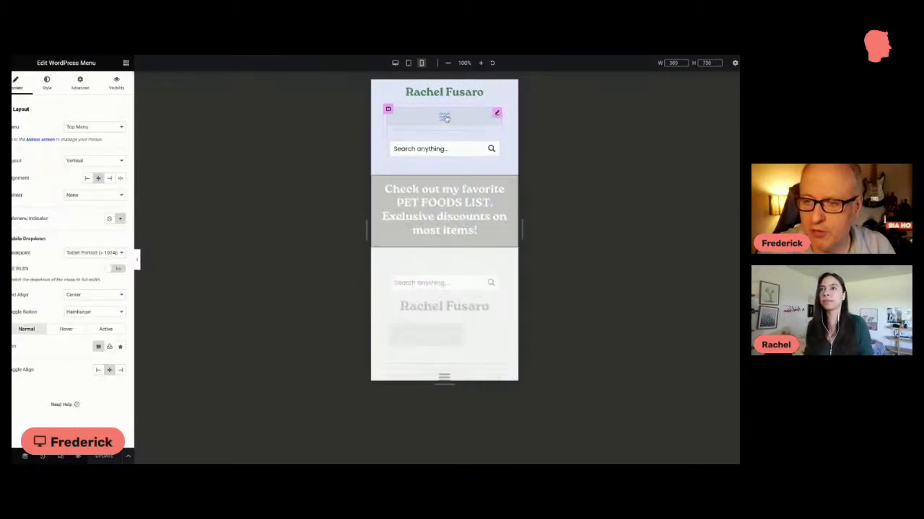
click(445, 118)
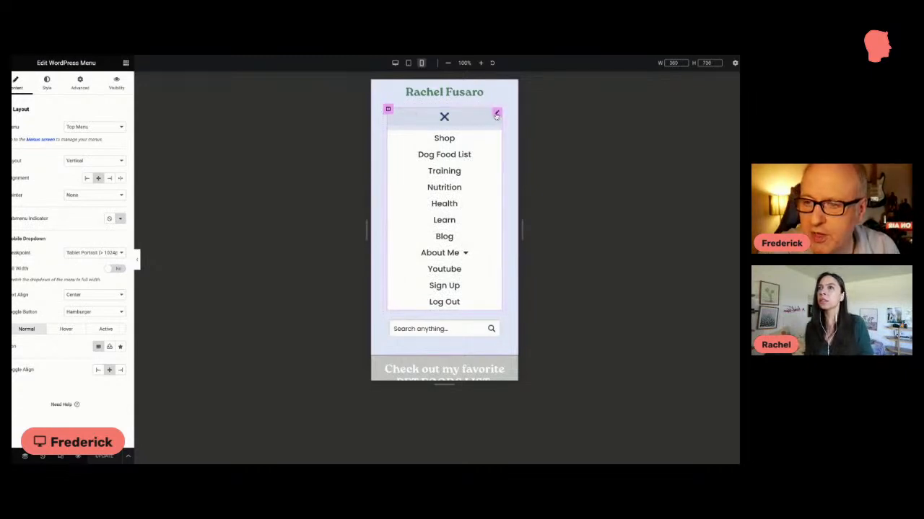
click(445, 120)
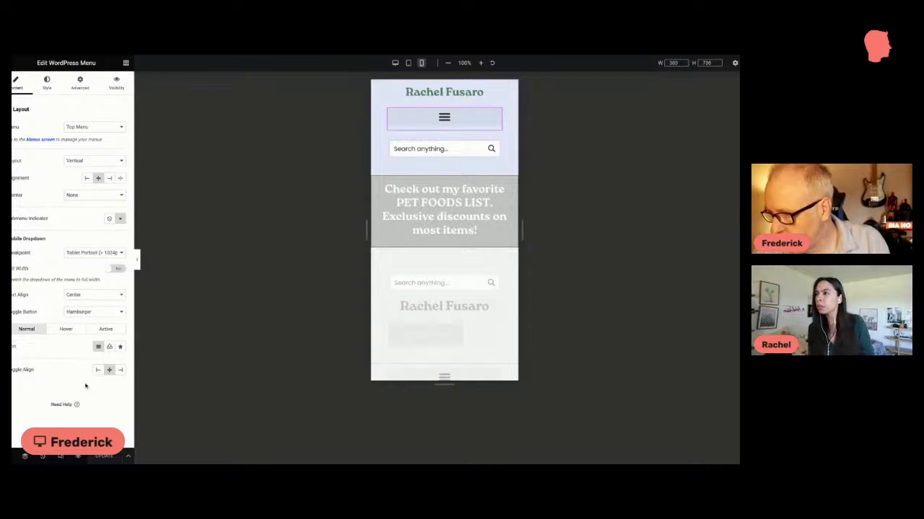
Step: Enable Full Width for the menu's mobile dropdown and test it by expanding and collapsing the menu
click(112, 269)
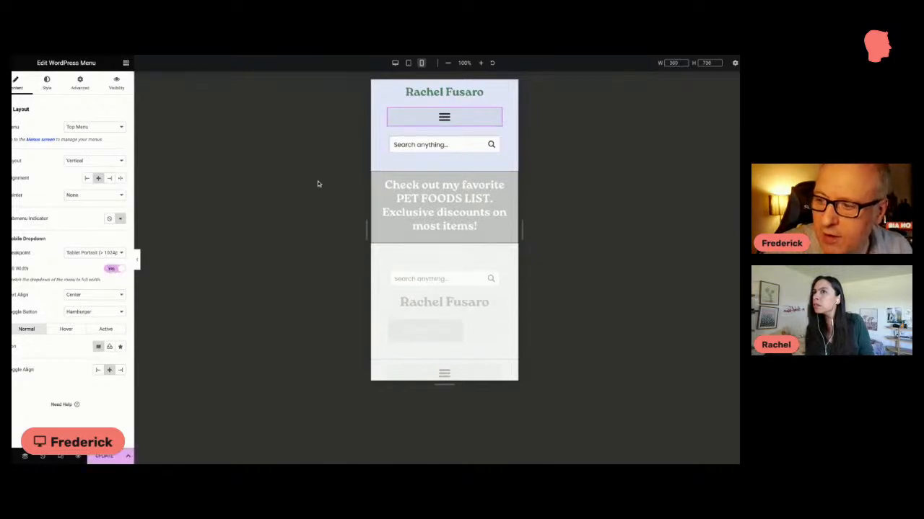
drag(447, 118, 453, 115)
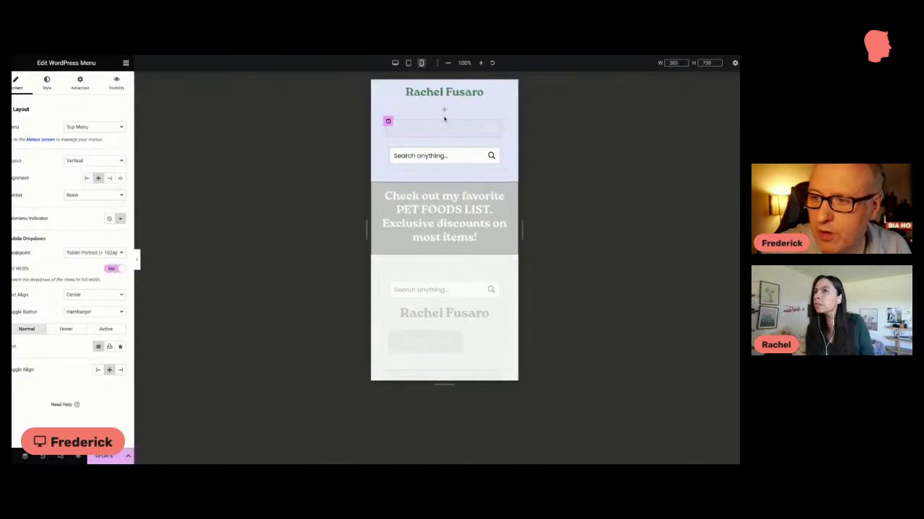
click(444, 130)
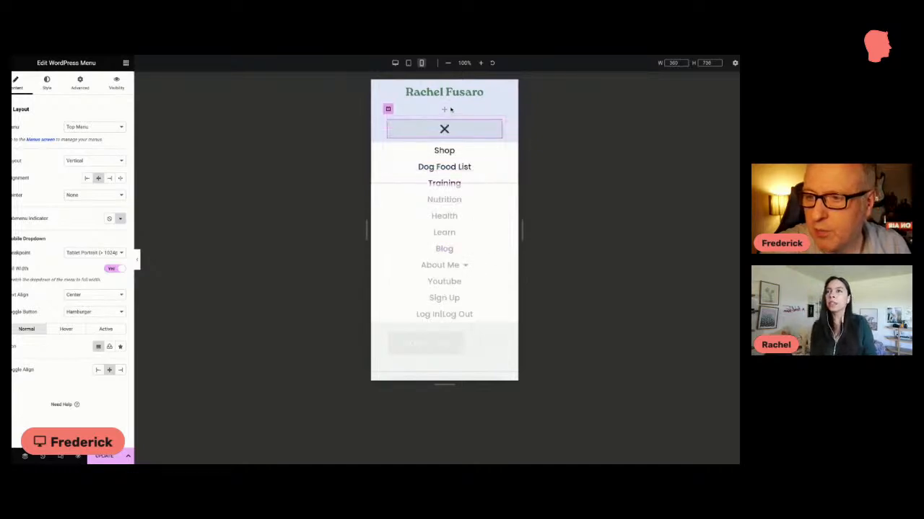
click(444, 130)
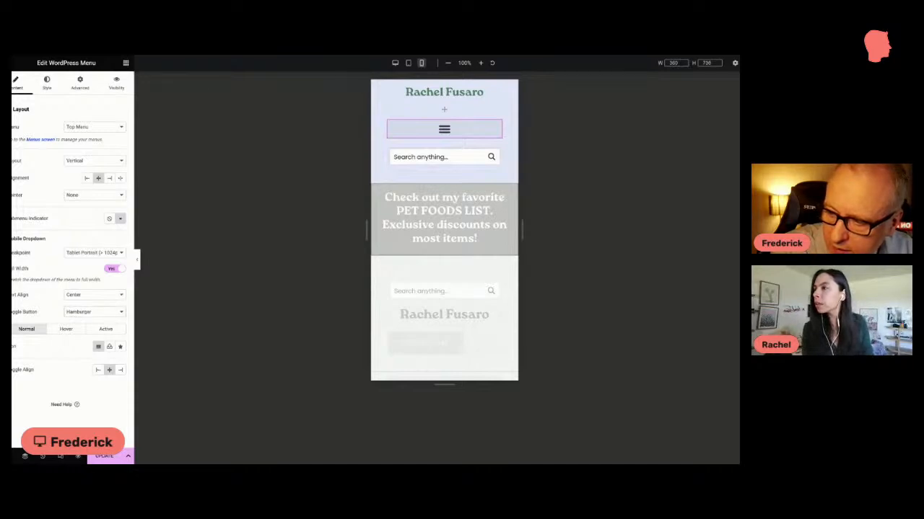
Step: Try the mobile dropdown with the toggle button set to None and text aligned Aside, restoring Center and Hamburger
click(79, 307)
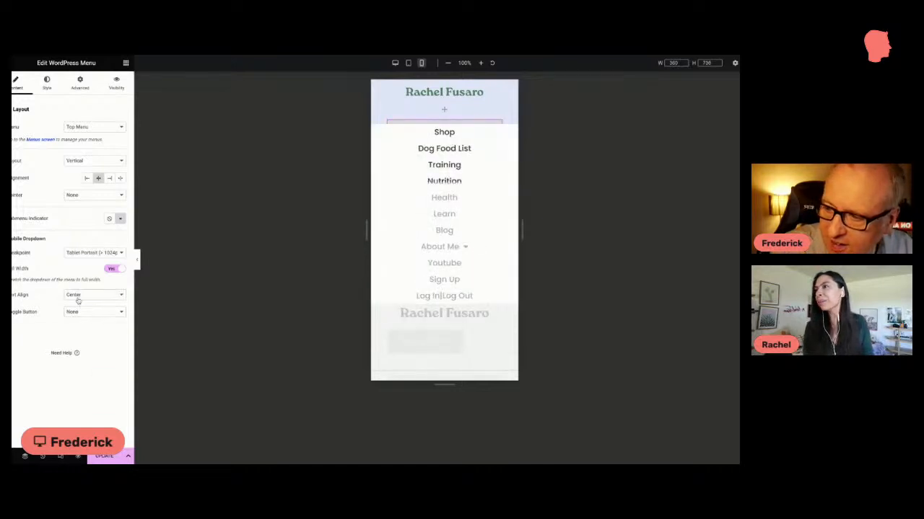
click(81, 297)
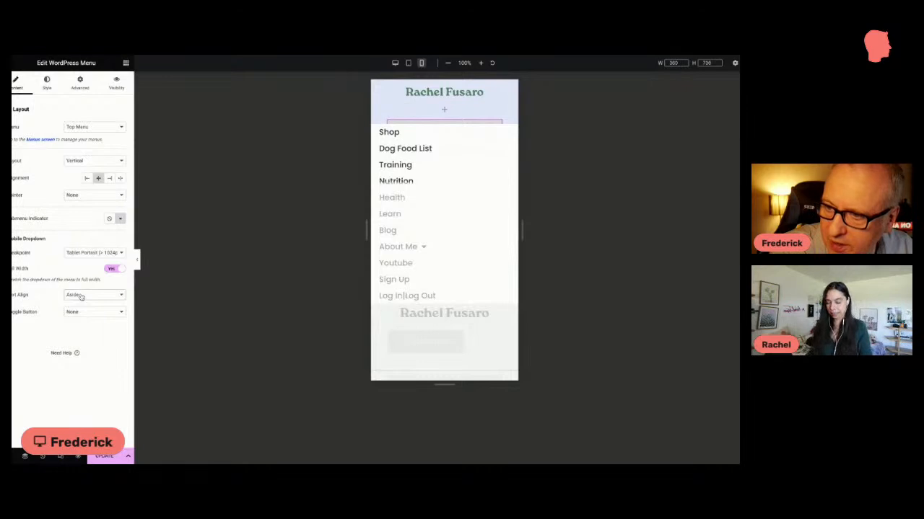
click(81, 302)
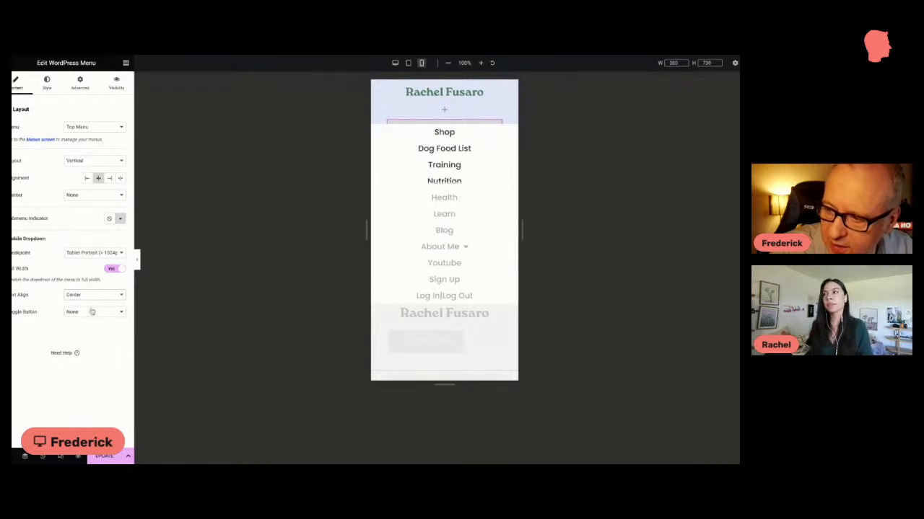
click(90, 314)
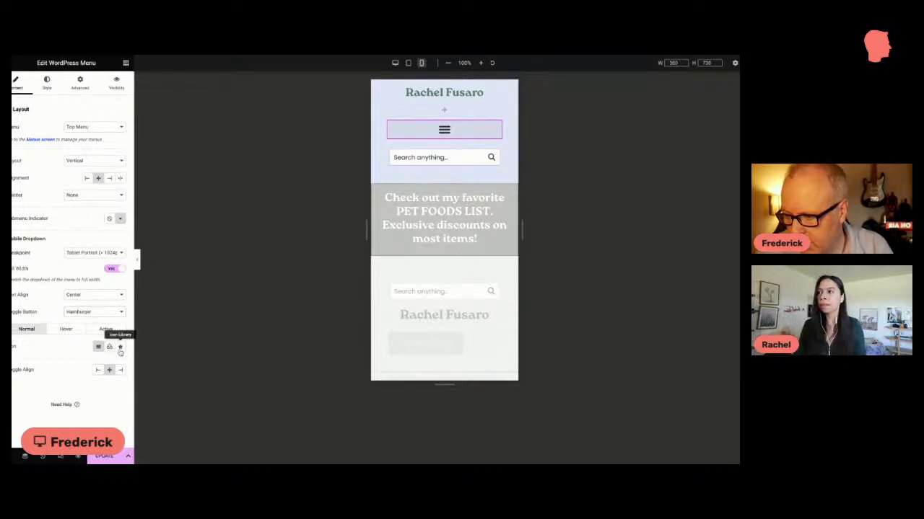
Step: Replace the mobile menu's normal toggle icon with the outlined plus-square icon from the icon library
click(120, 347)
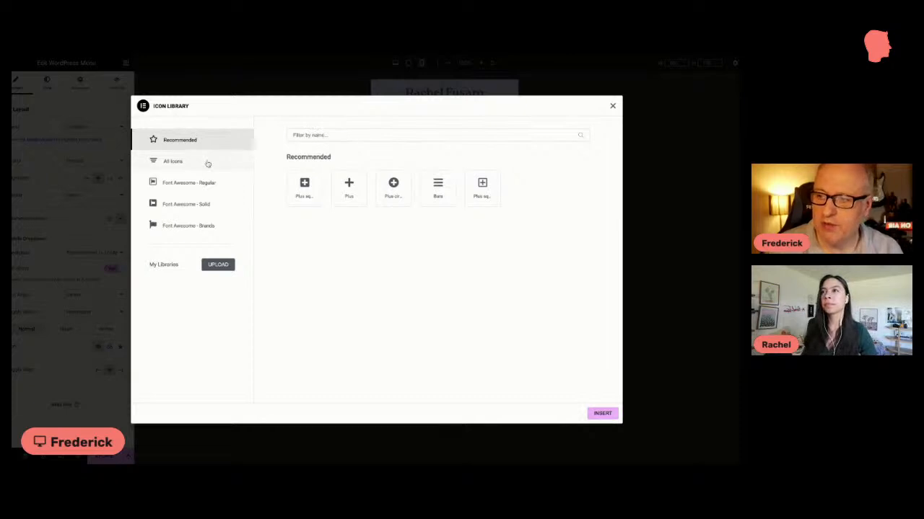
click(330, 134)
text(menu)
key(BackSpace)
key(BackSpace)
key(BackSpace)
key(BackSpace)
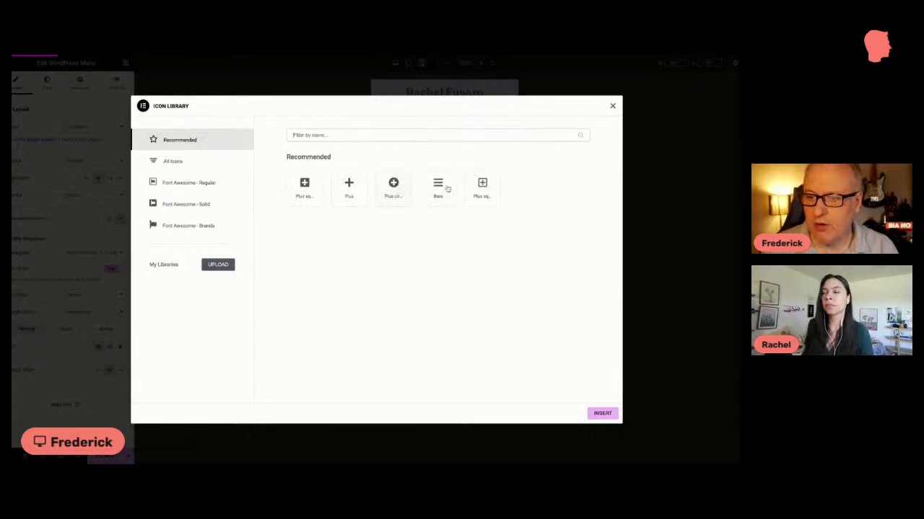
click(487, 185)
click(603, 413)
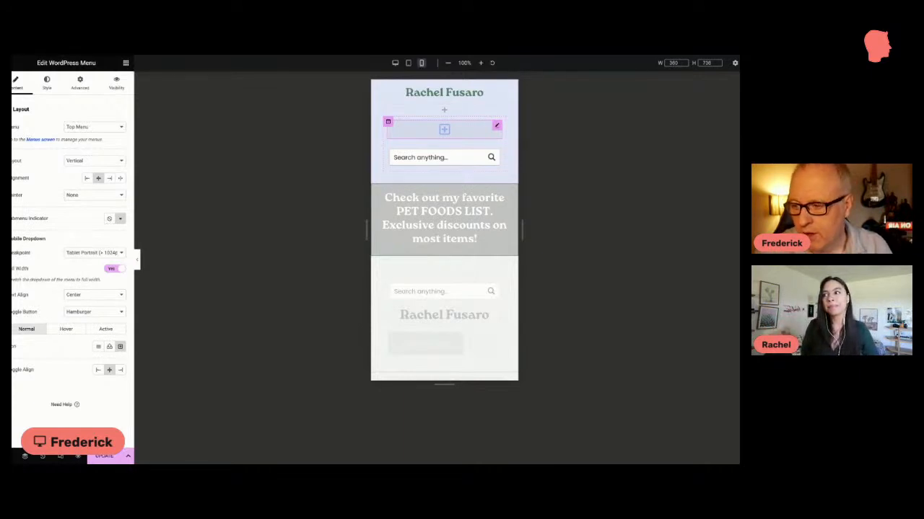
Step: Increase the mobile menu's toggle button size to 40 and save the header template
click(47, 85)
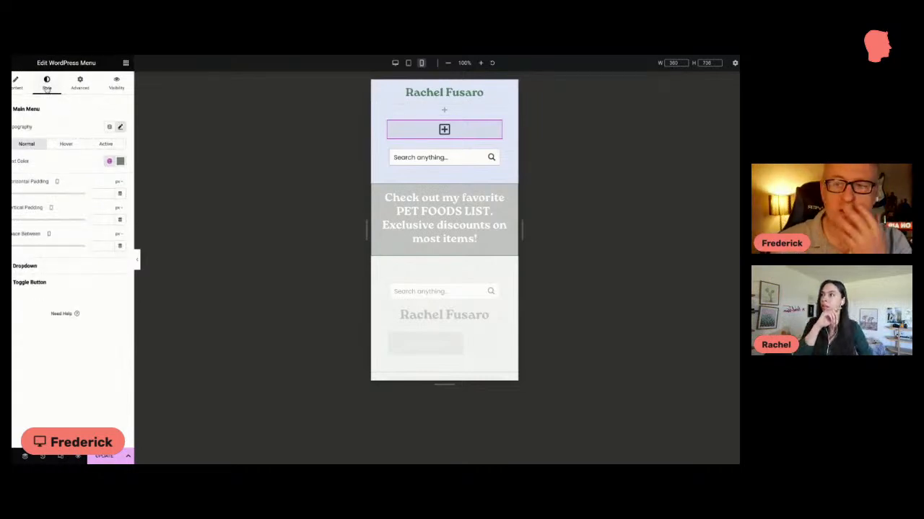
click(18, 283)
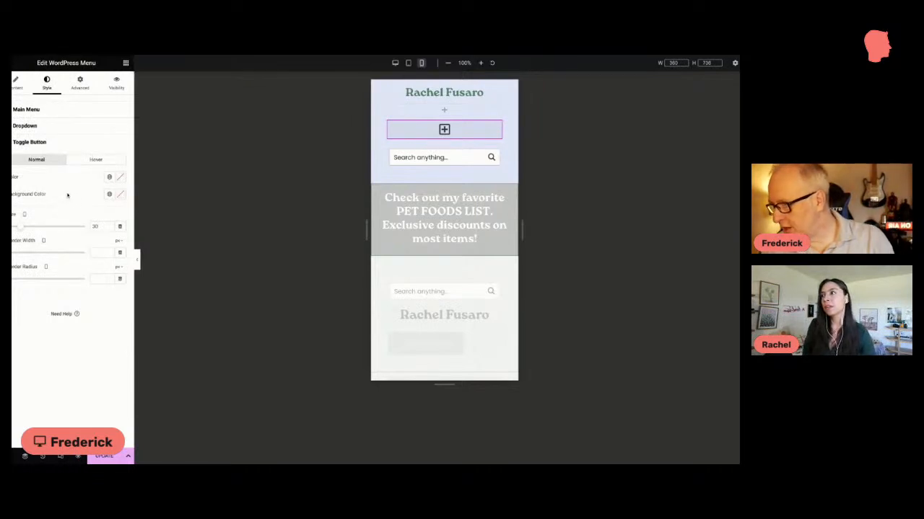
click(110, 225)
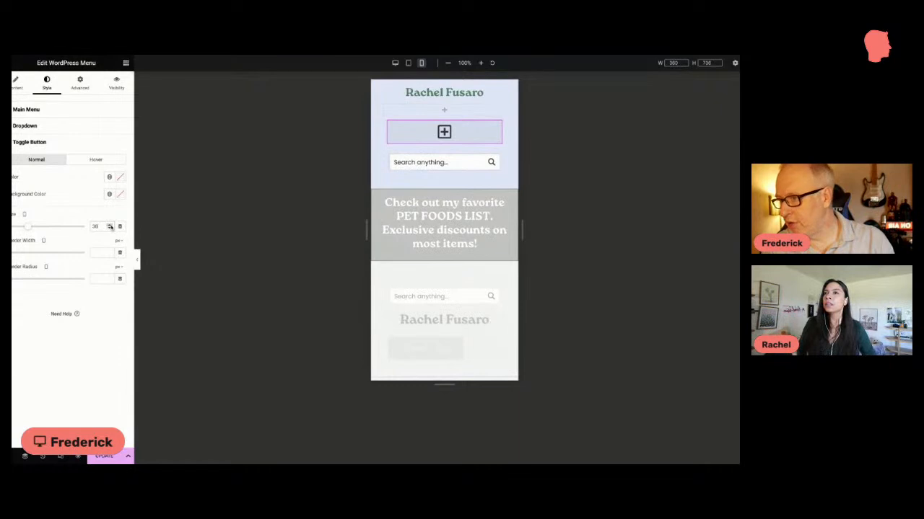
click(110, 225)
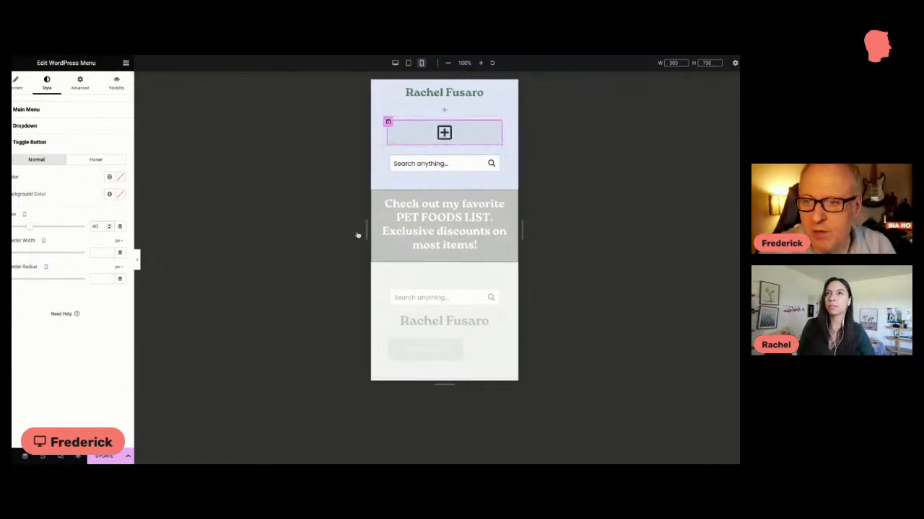
key(ctrl+s)
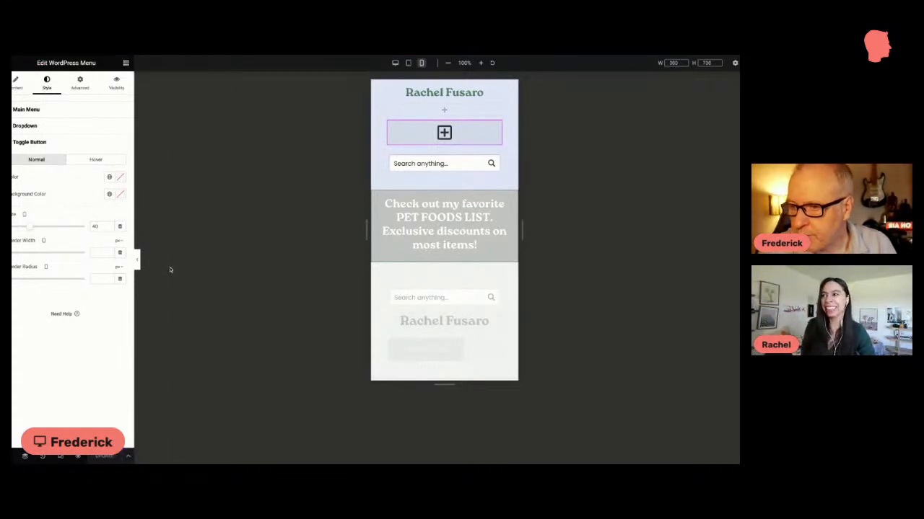
Step: Return to the menu's content settings, switch the header preview to desktop, and open the Site Settings
click(15, 85)
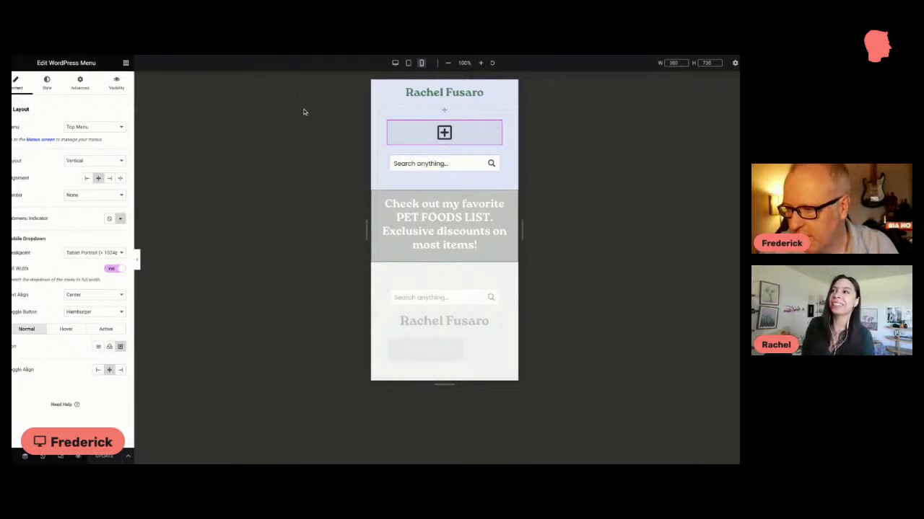
click(394, 63)
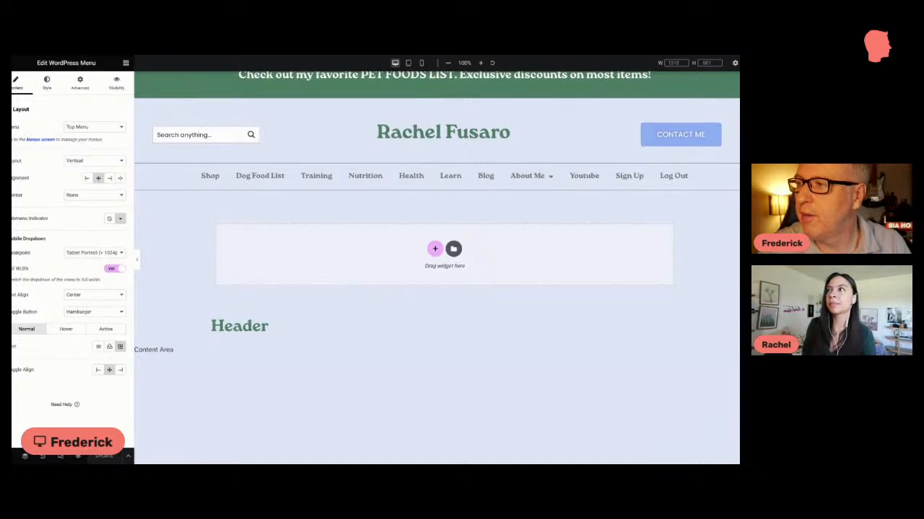
click(14, 62)
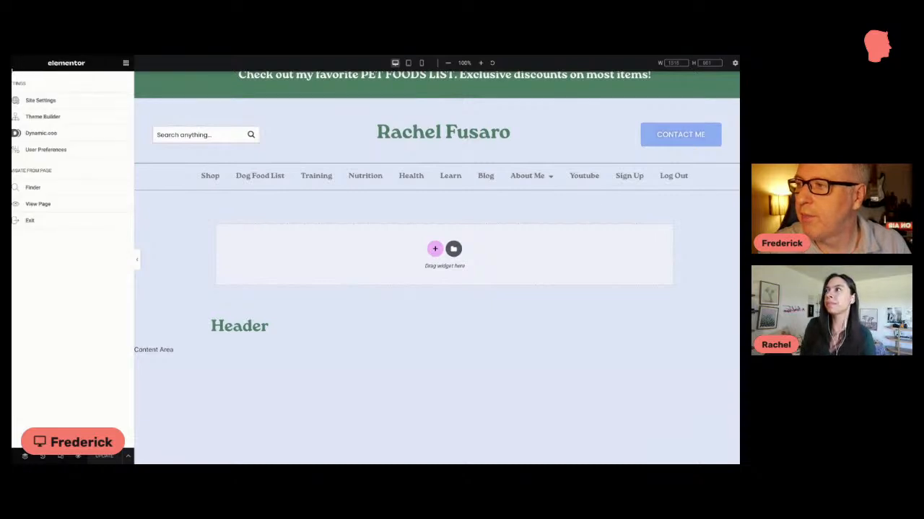
click(29, 101)
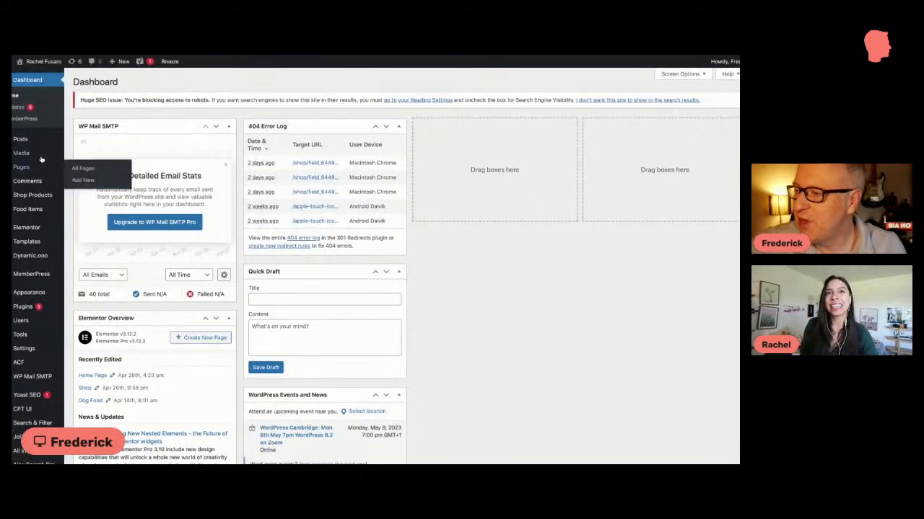
Step: From the WordPress list of all posts, open "How Do You Keep Your Dog's Teeth Healthy?" for editing
mouse_move(29, 140)
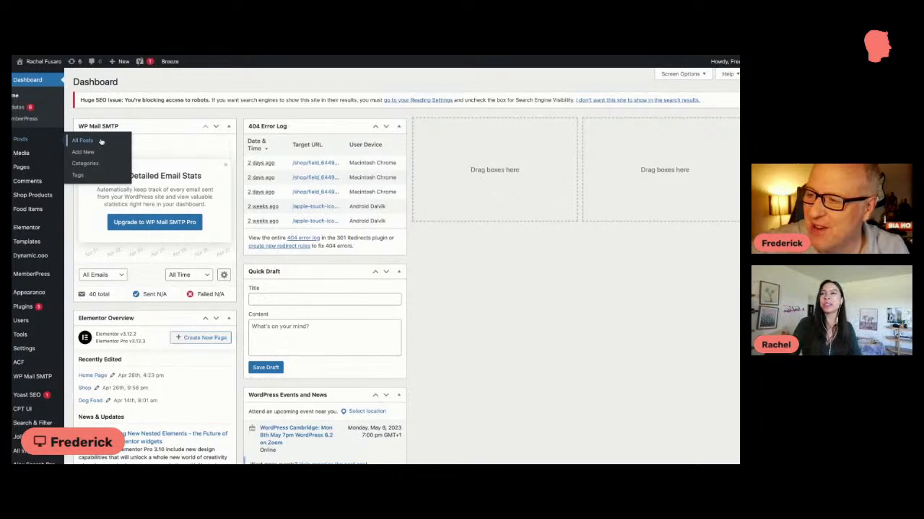
click(82, 141)
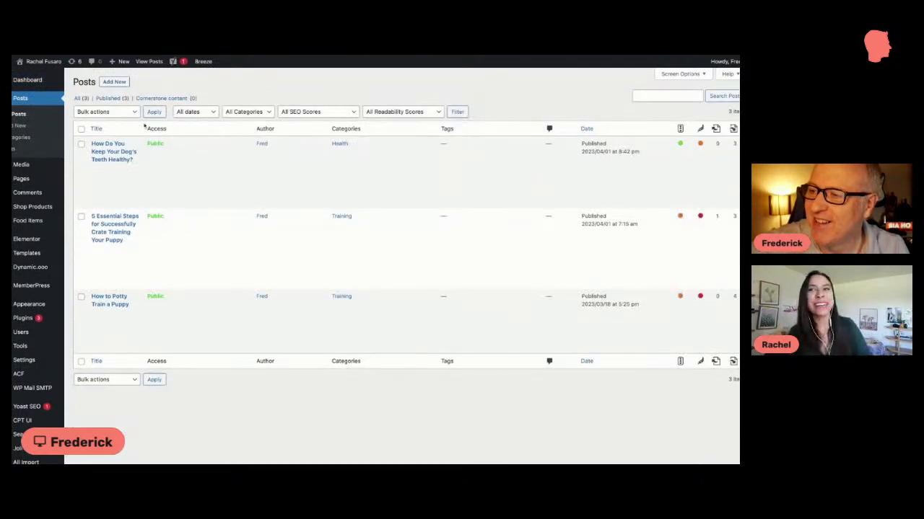
scroll(145, 126, down, 1)
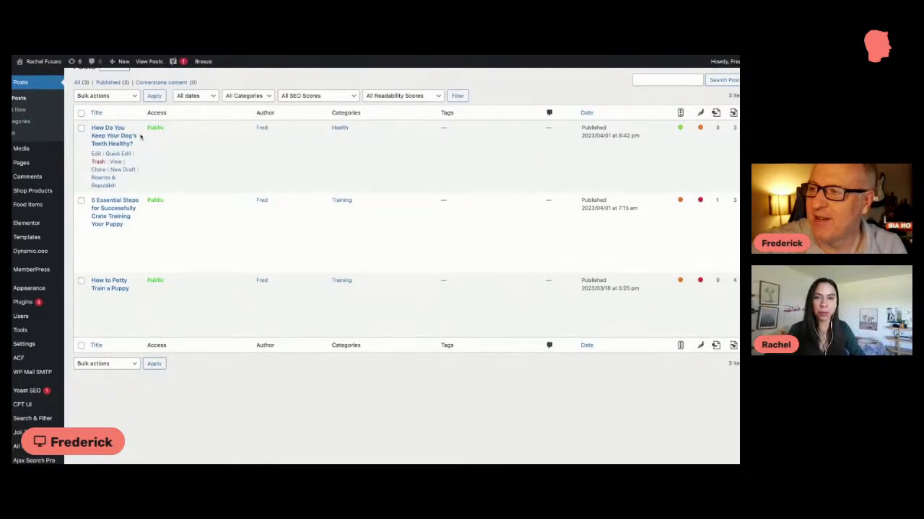
scroll(140, 136, up, 1)
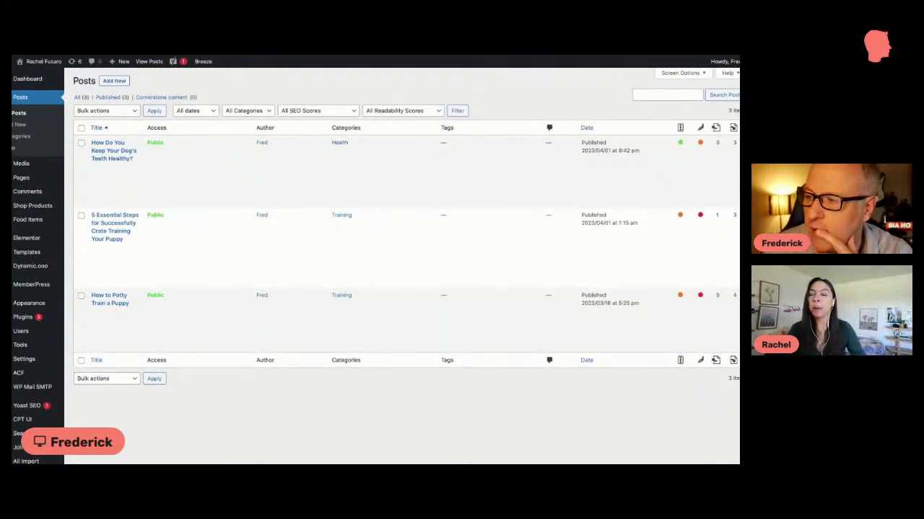
mouse_move(122, 156)
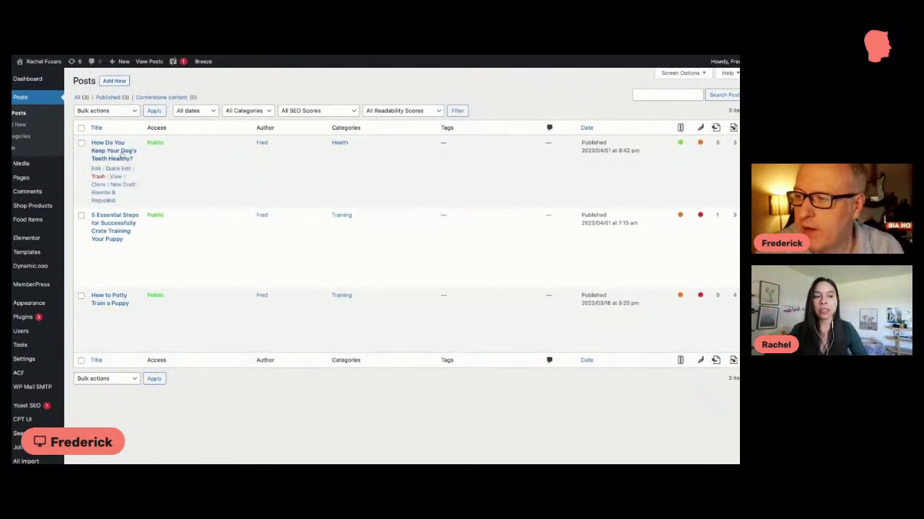
click(96, 169)
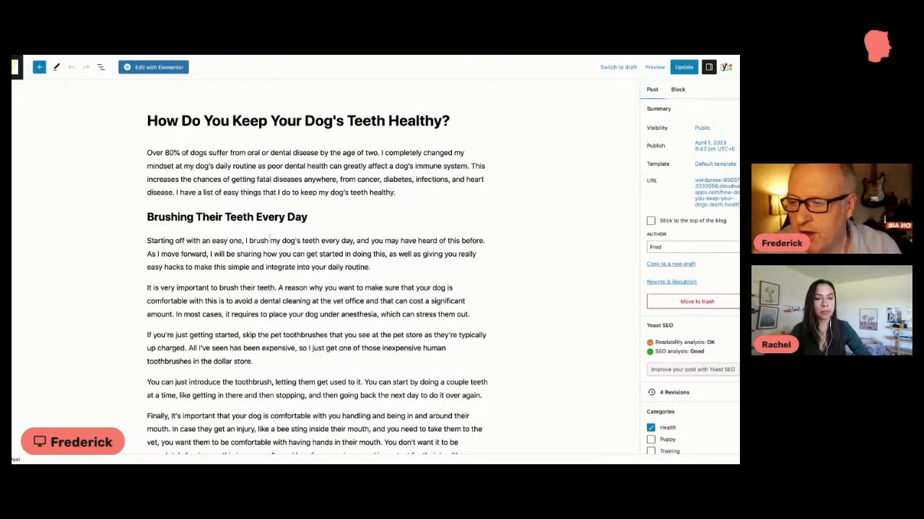
Step: Inspect the block settings of the toothbrushing image in the post body, and the post's featured image
scroll(348, 257, down, 2)
scroll(347, 258, down, 6)
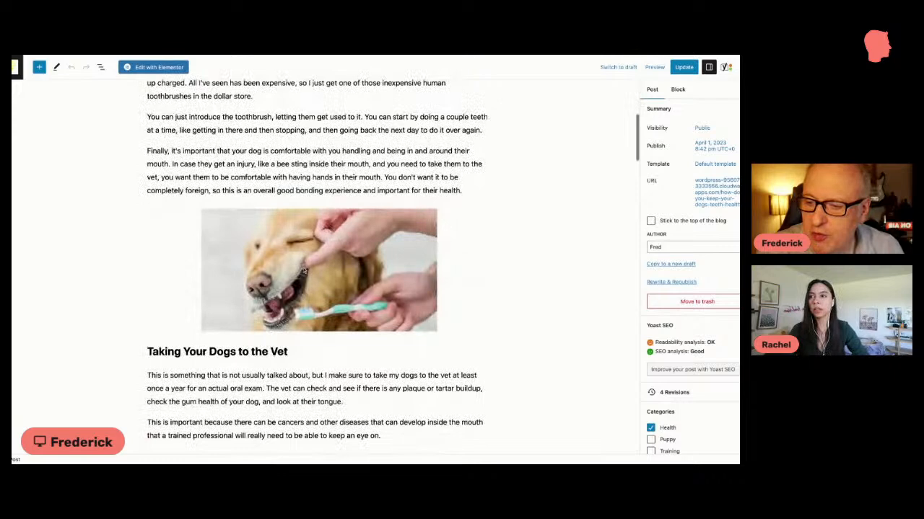
click(303, 269)
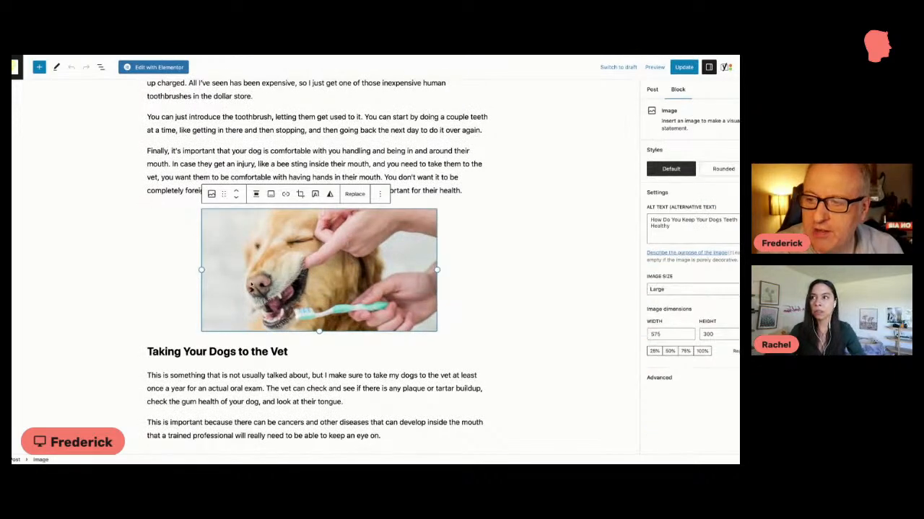
scroll(453, 253, down, 1)
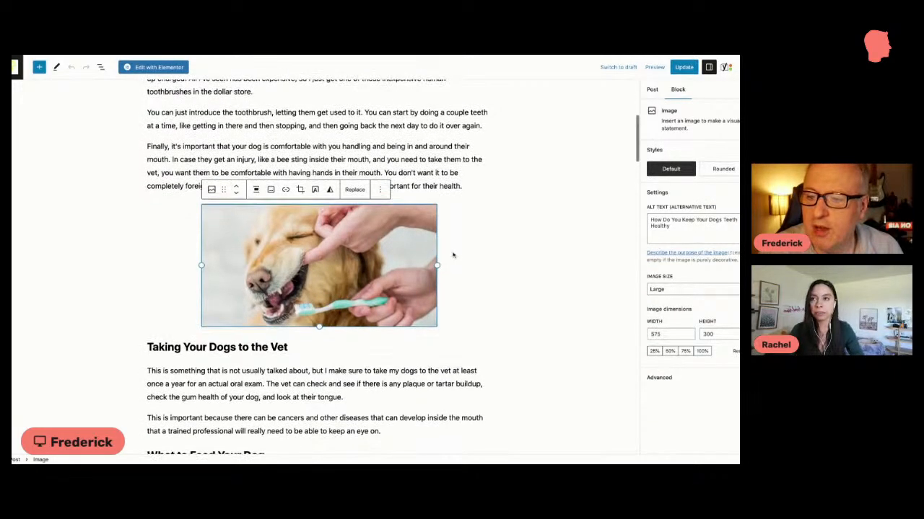
click(654, 91)
scroll(691, 259, down, 10)
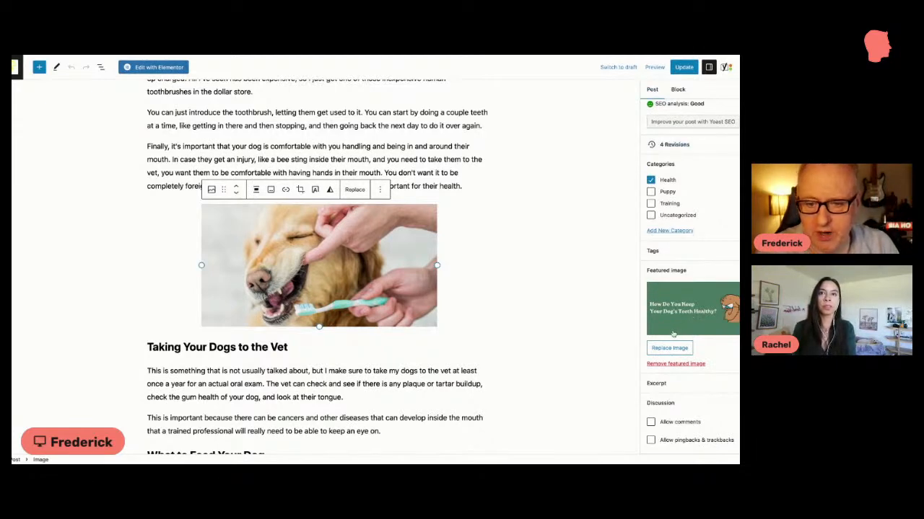
Step: Look through the post's body content down to the image under Extra Fields for Posts and the Yoast SEO section
scroll(318, 267, down, 5)
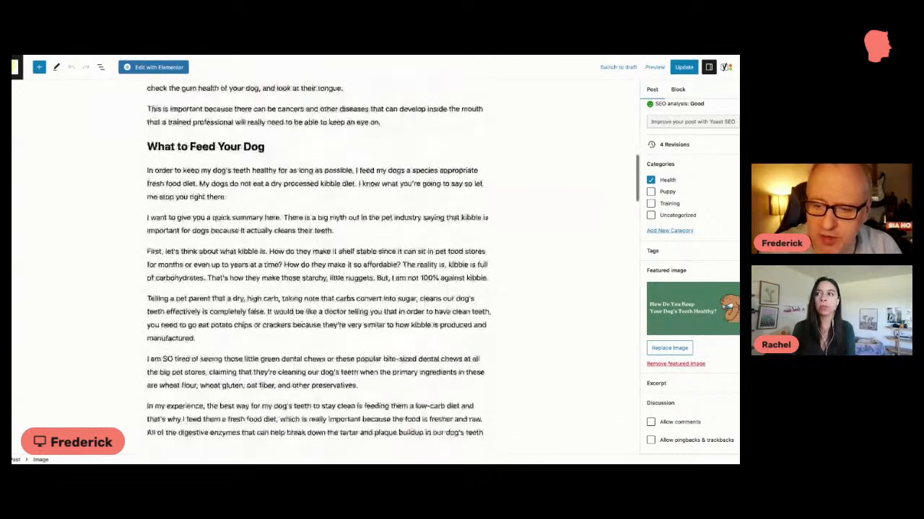
scroll(317, 267, down, 10)
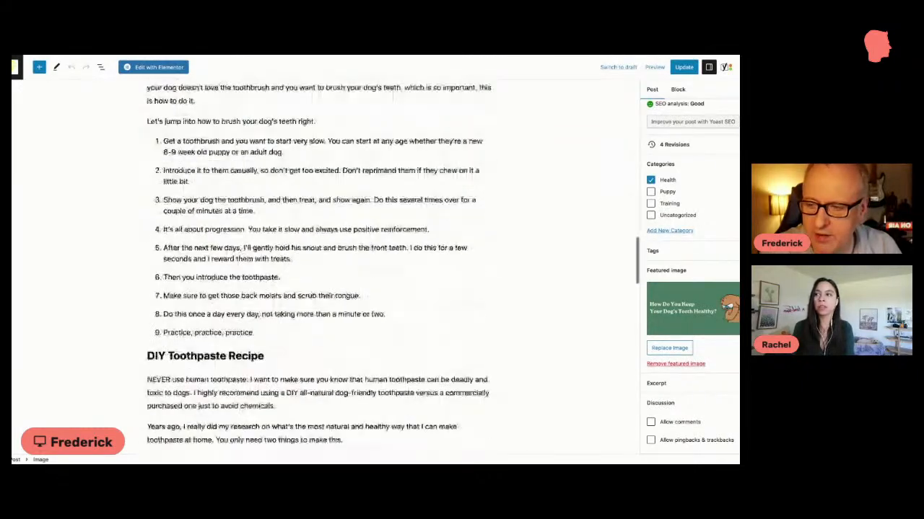
scroll(178, 328, down, 7)
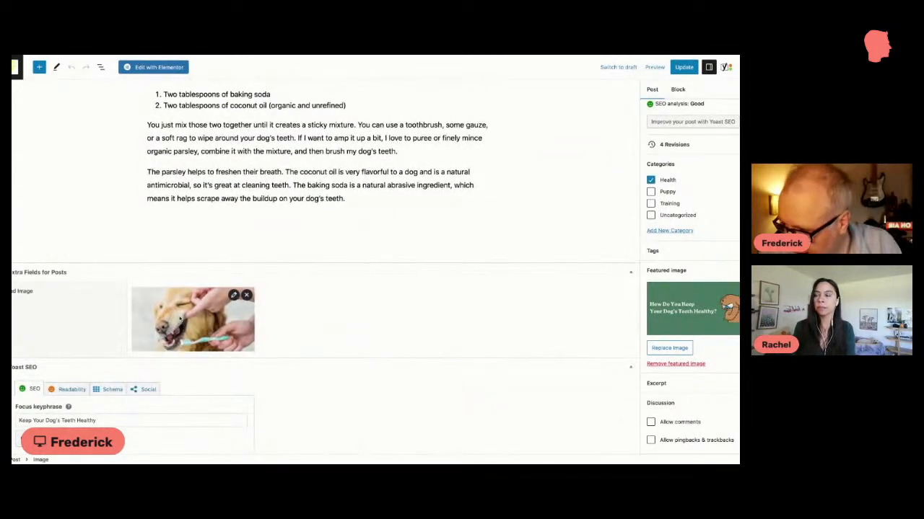
scroll(303, 138, up, 4)
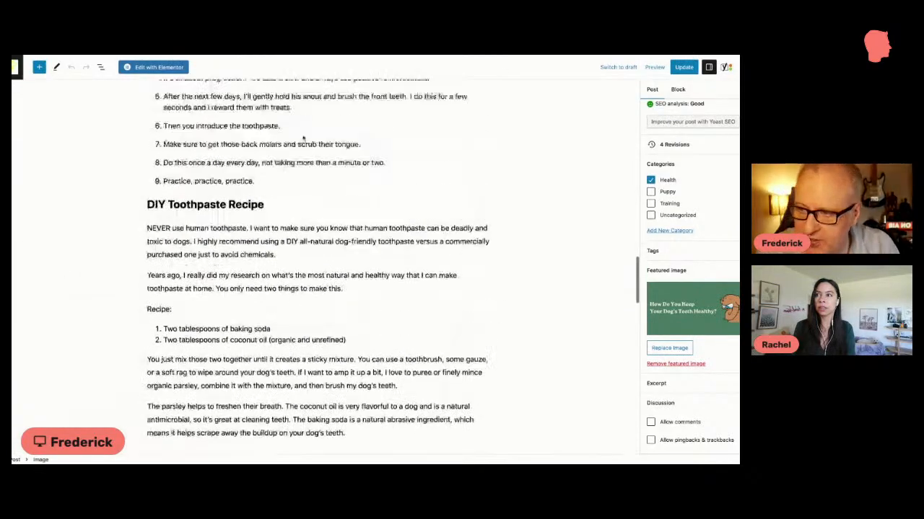
scroll(303, 139, up, 15)
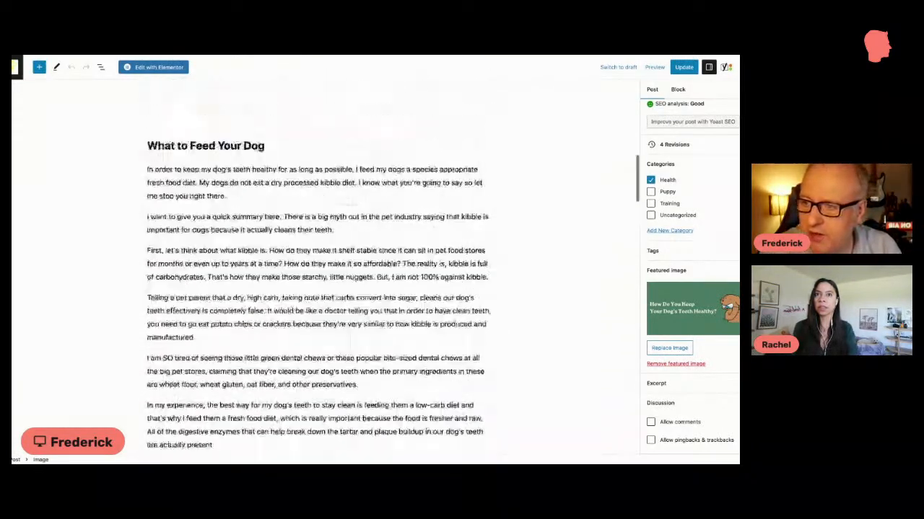
scroll(318, 267, up, 4)
scroll(318, 267, down, 12)
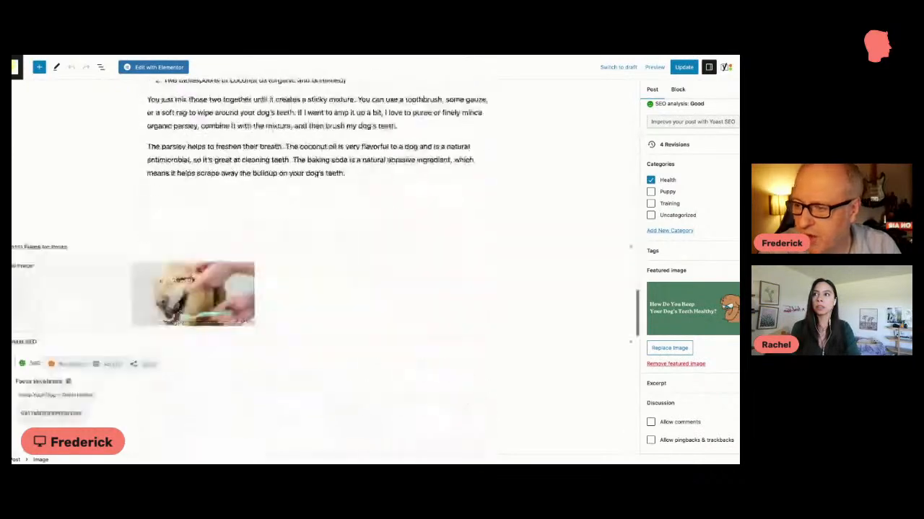
scroll(200, 222, down, 2)
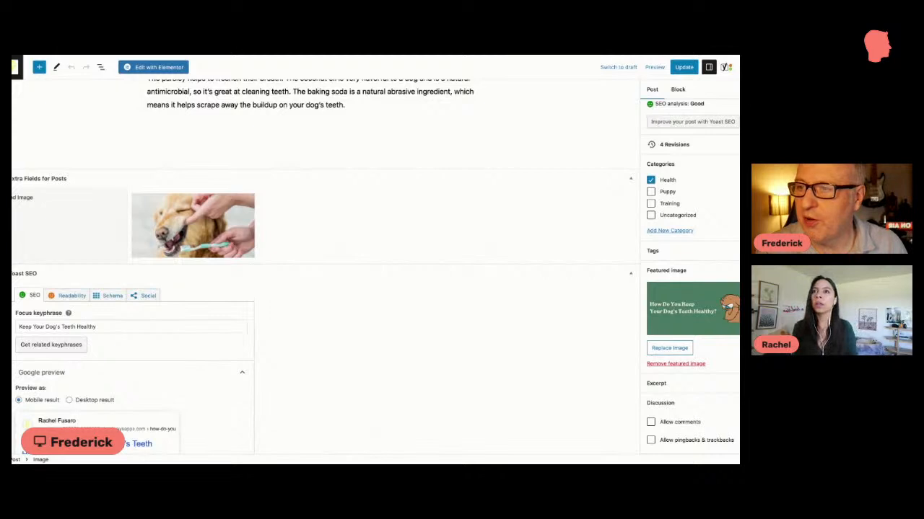
Step: Compare the post's featured and extra-field images with the thumbnails under "My latest blog posts" on the live page
key(ctrl+Tab)
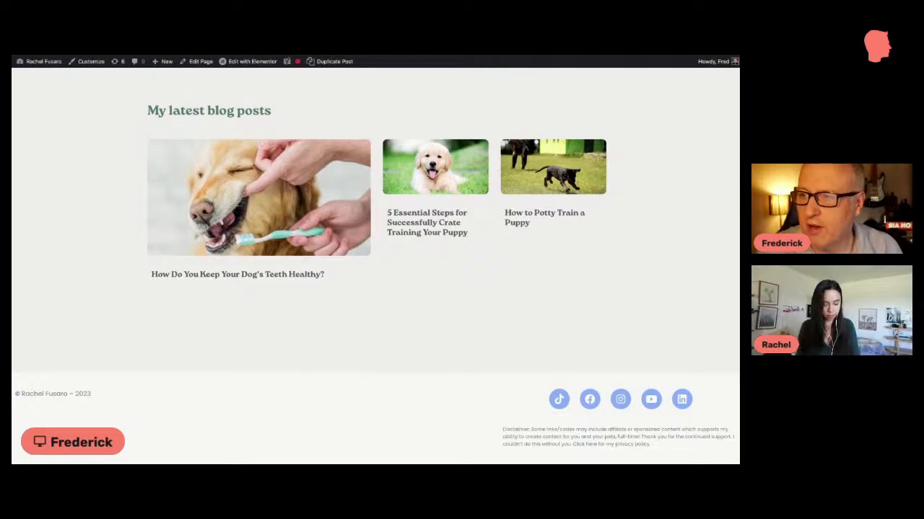
key(ctrl+Tab)
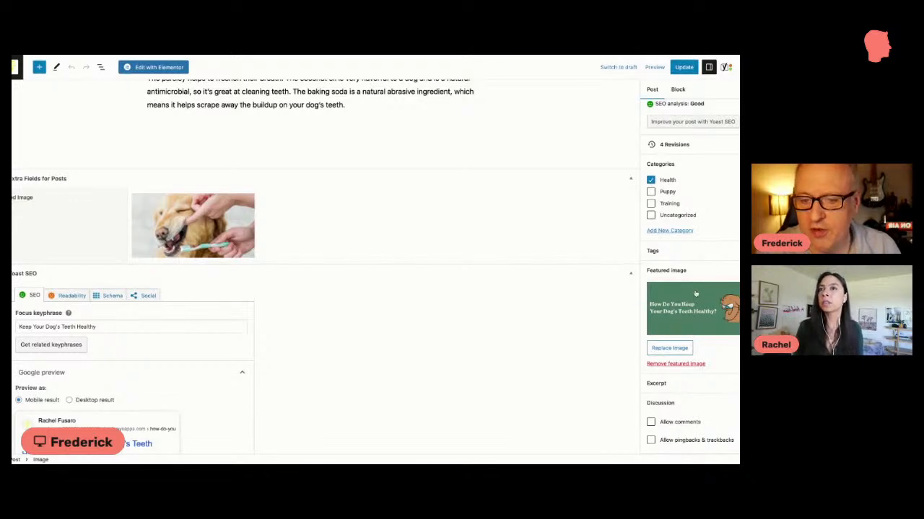
click(430, 52)
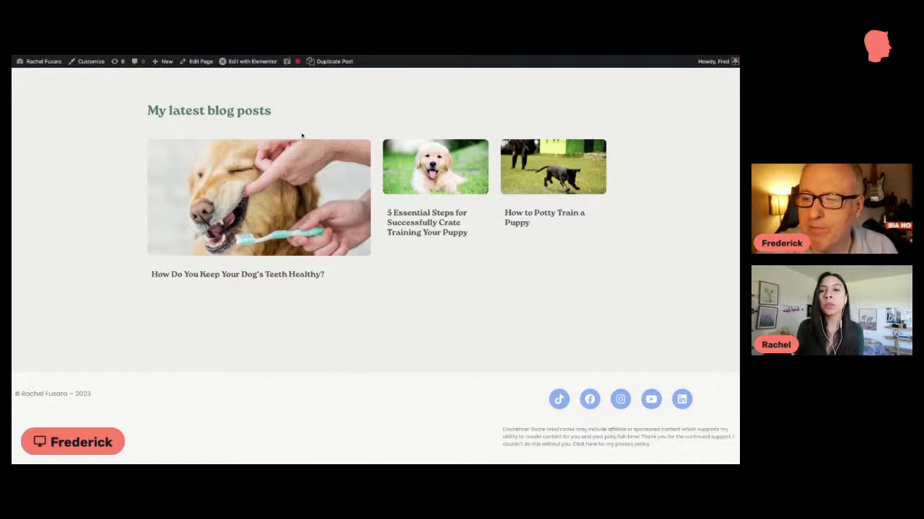
scroll(301, 135, up, 1)
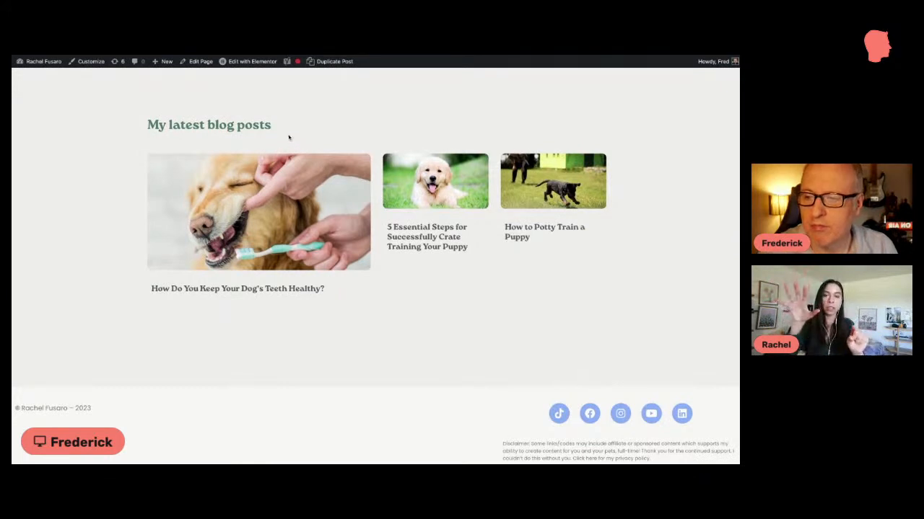
scroll(285, 135, down, 1)
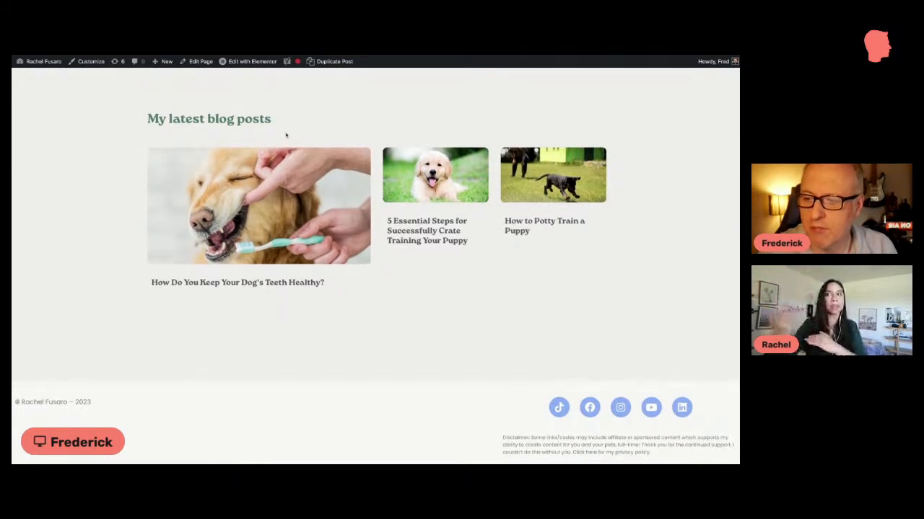
scroll(299, 159, up, 1)
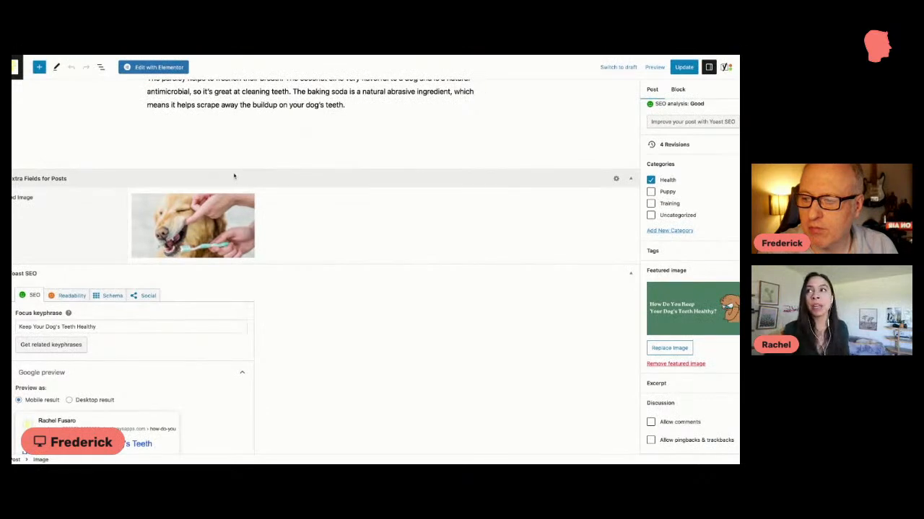
Step: Insert an empty Image block in the post body directly above the "Using Appropriate and Healthy Chews" heading
scroll(234, 176, up, 5)
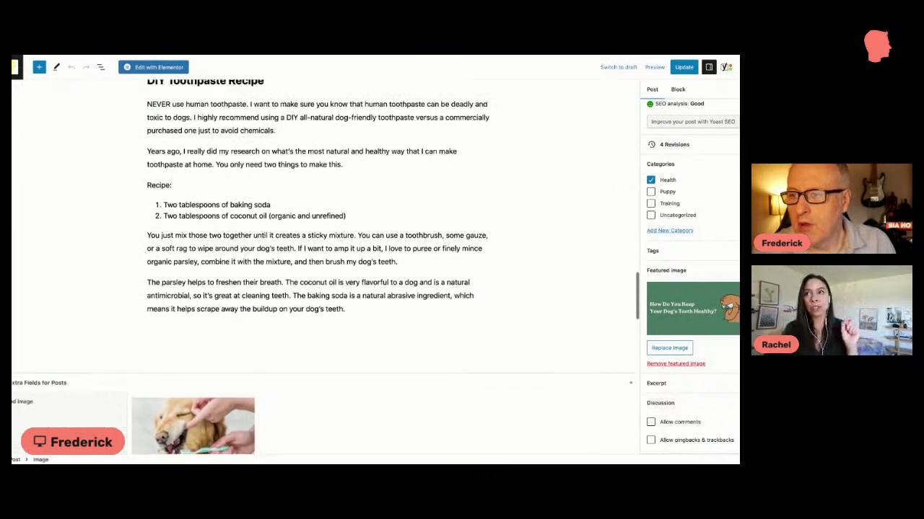
scroll(317, 260, up, 3)
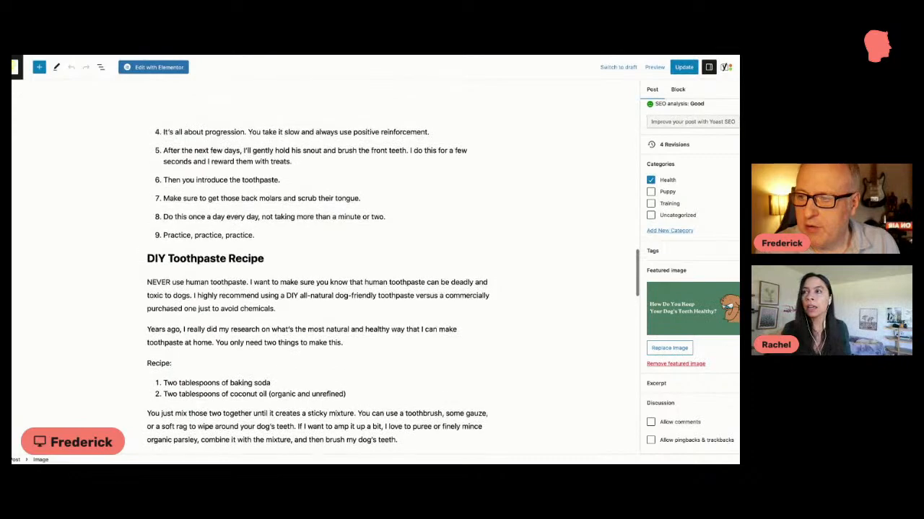
scroll(317, 260, up, 5)
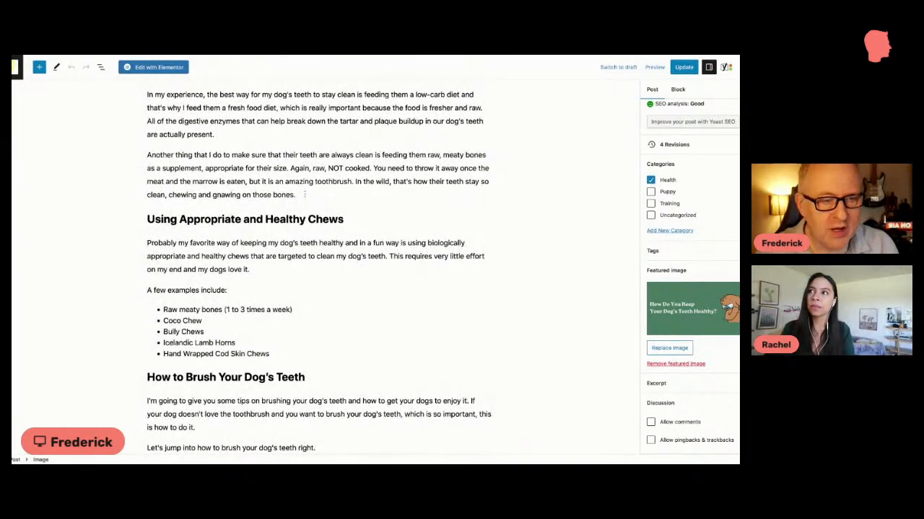
click(306, 194)
key(Return)
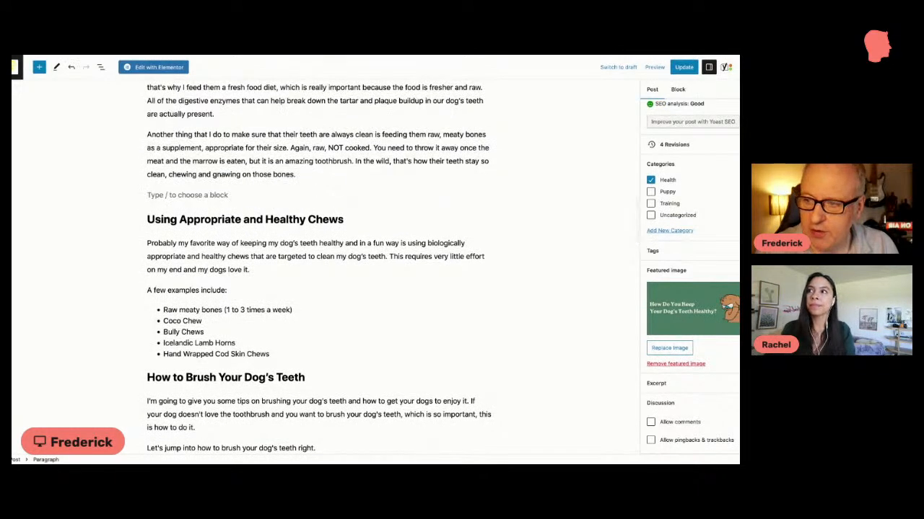
text(/)
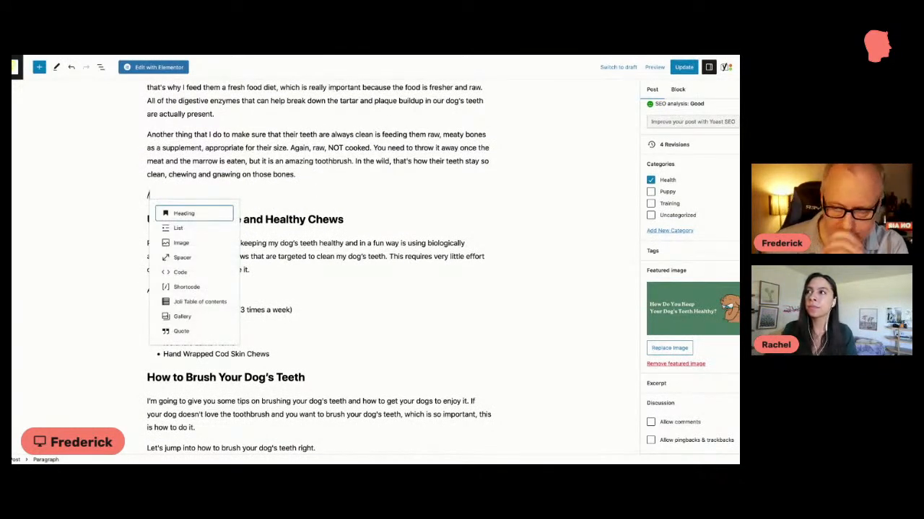
click(181, 243)
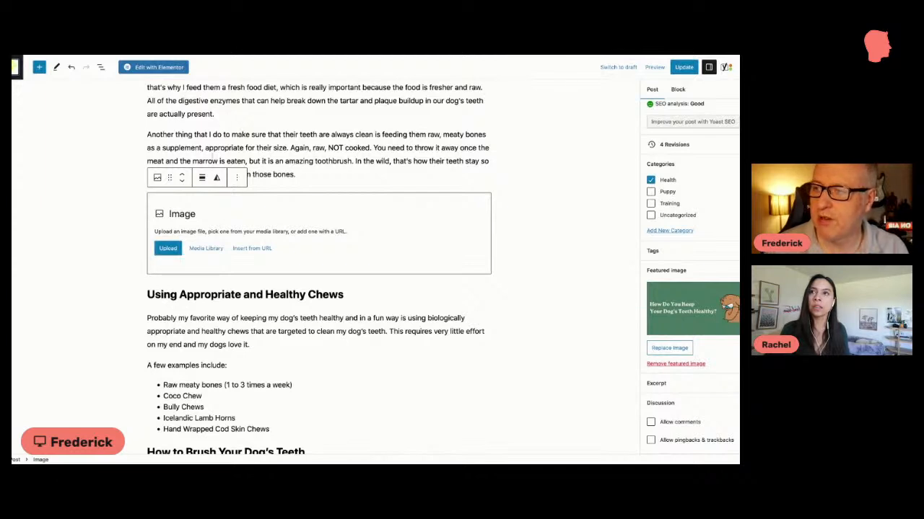
Step: From the list of posts, view the published "How Do You Keep Your Dog's Teeth Healthy?" post and open its Blog Post template in Elementor
click(15, 67)
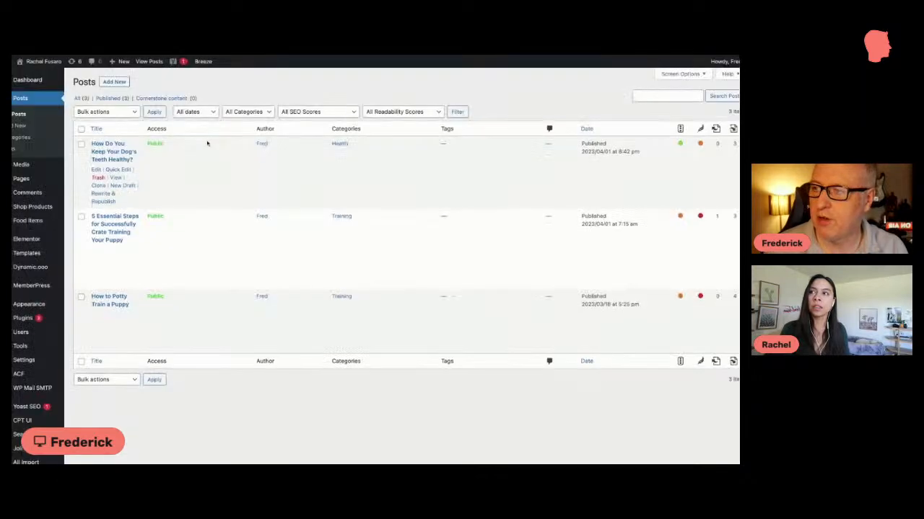
click(115, 177)
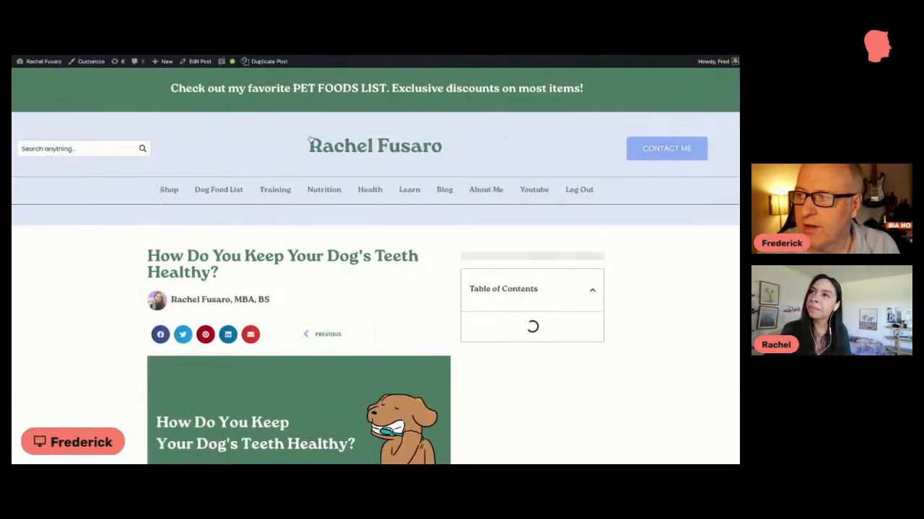
scroll(312, 164, down, 2)
scroll(312, 165, down, 2)
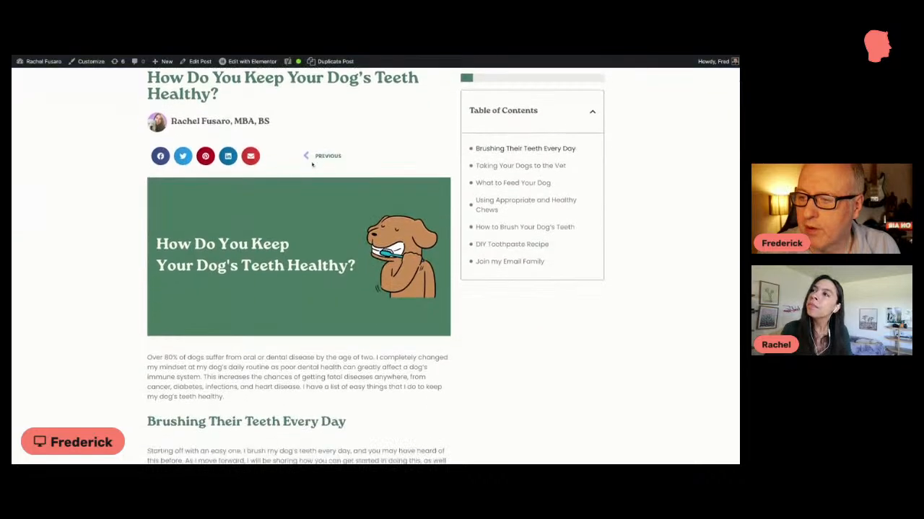
scroll(312, 165, up, 4)
mouse_move(224, 62)
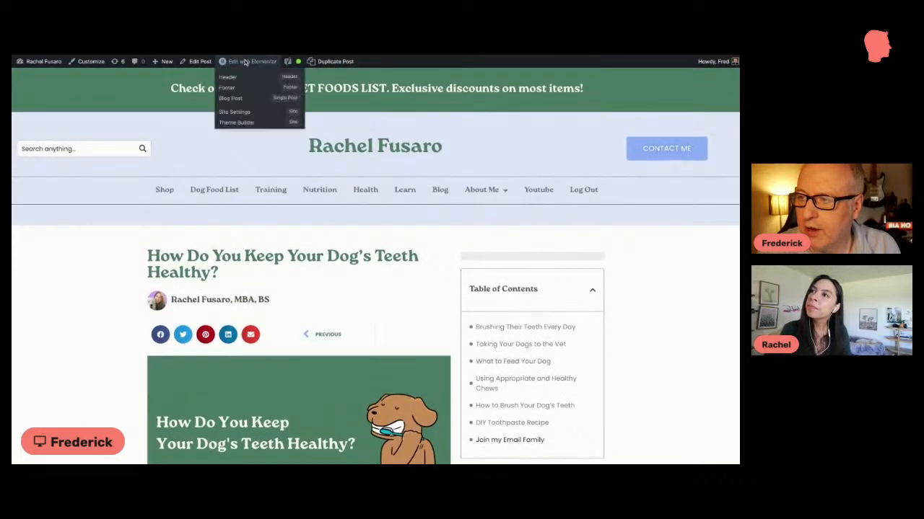
click(233, 98)
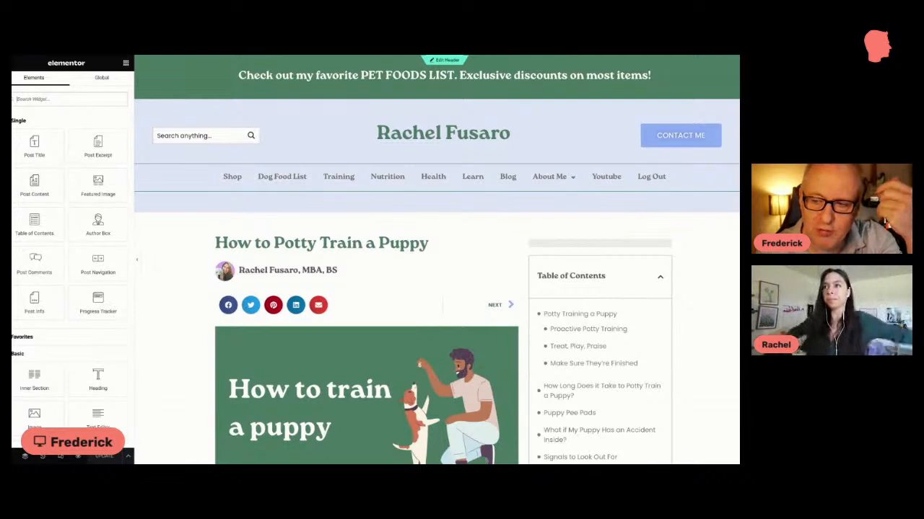
Step: Look through the Blog Post template's layout down to the email sign-up form, and inspect the Post Content widget's style settings
scroll(462, 217, down, 1)
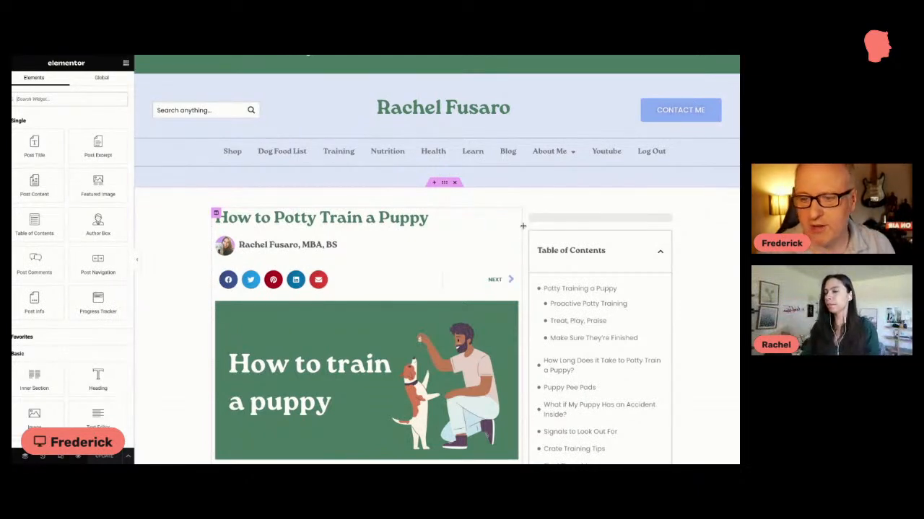
scroll(526, 217, down, 1)
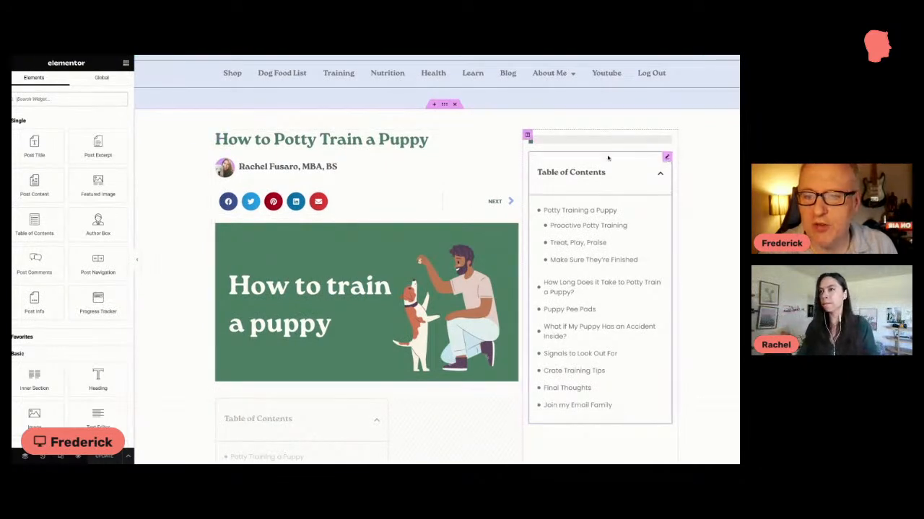
scroll(664, 144, down, 1)
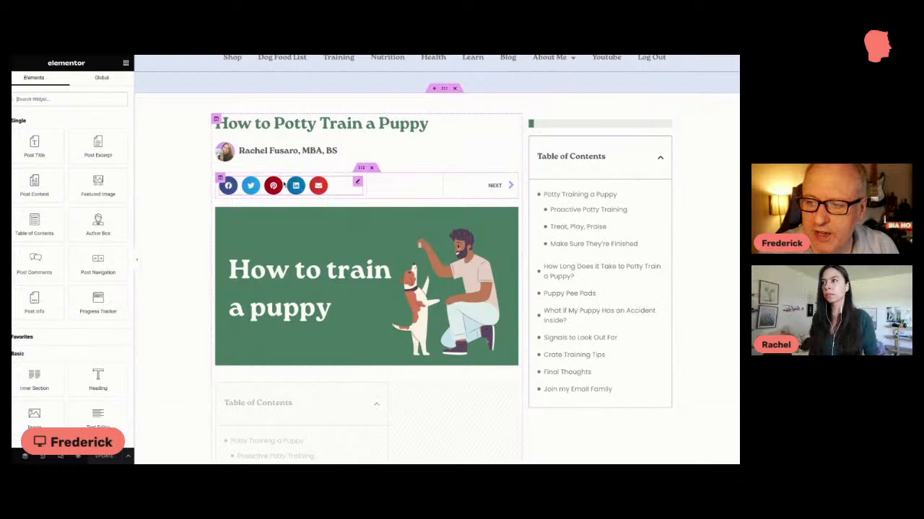
scroll(537, 262, down, 3)
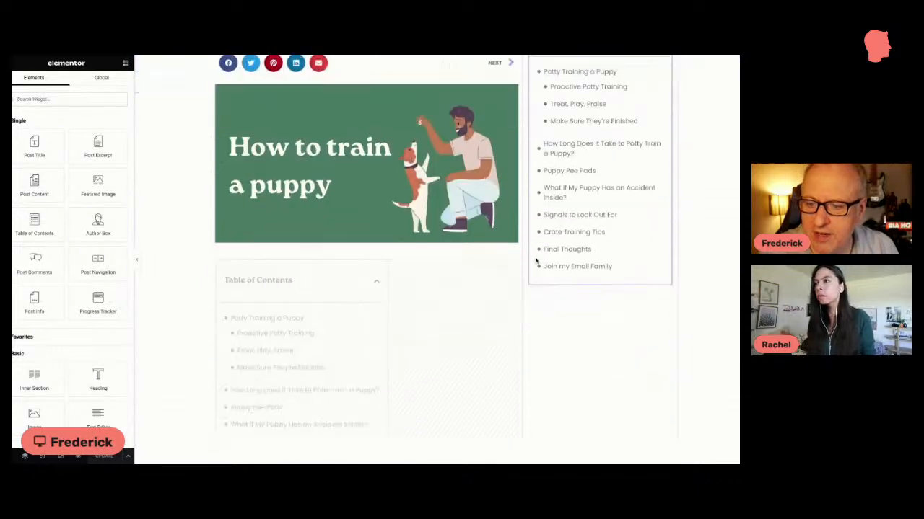
scroll(536, 262, down, 5)
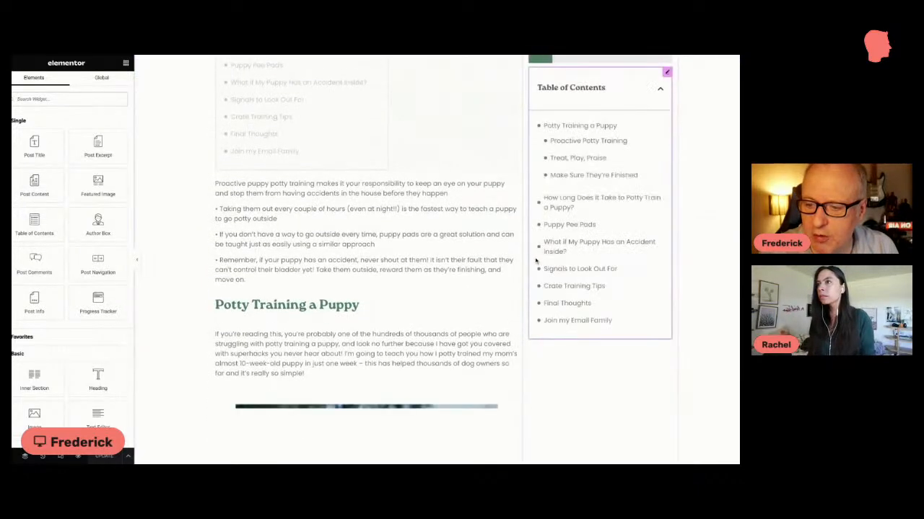
click(512, 184)
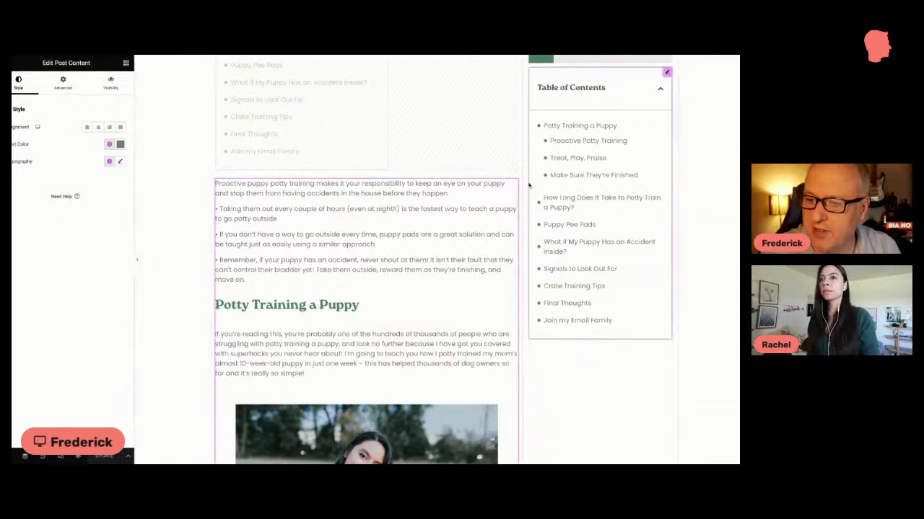
scroll(513, 185, down, 8)
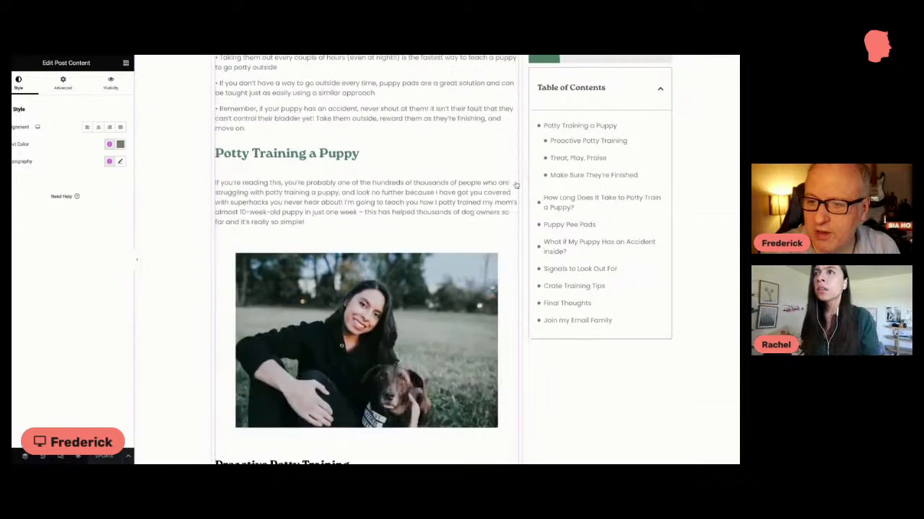
scroll(499, 190, down, 10)
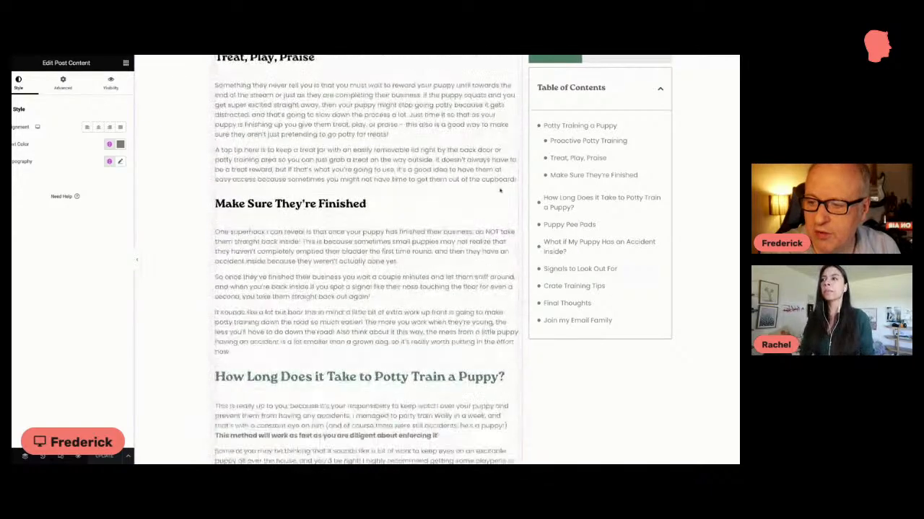
scroll(367, 260, down, 10)
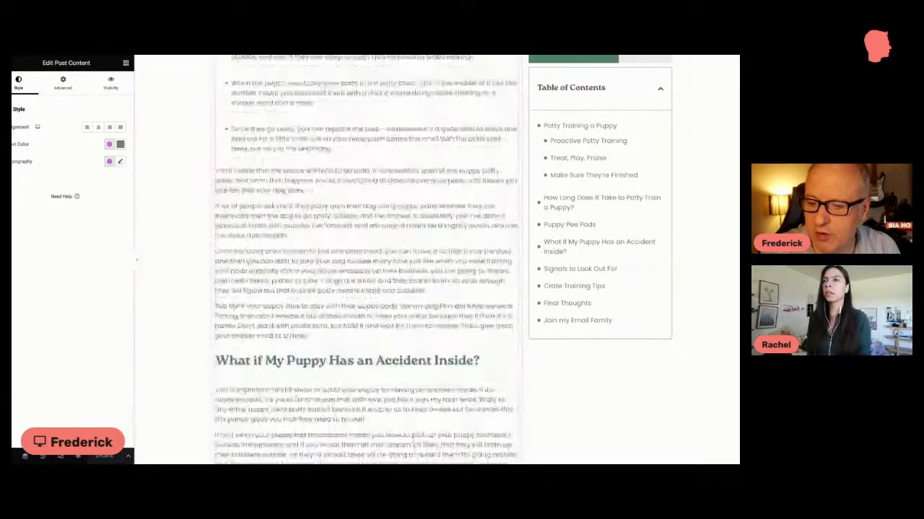
scroll(366, 260, down, 5)
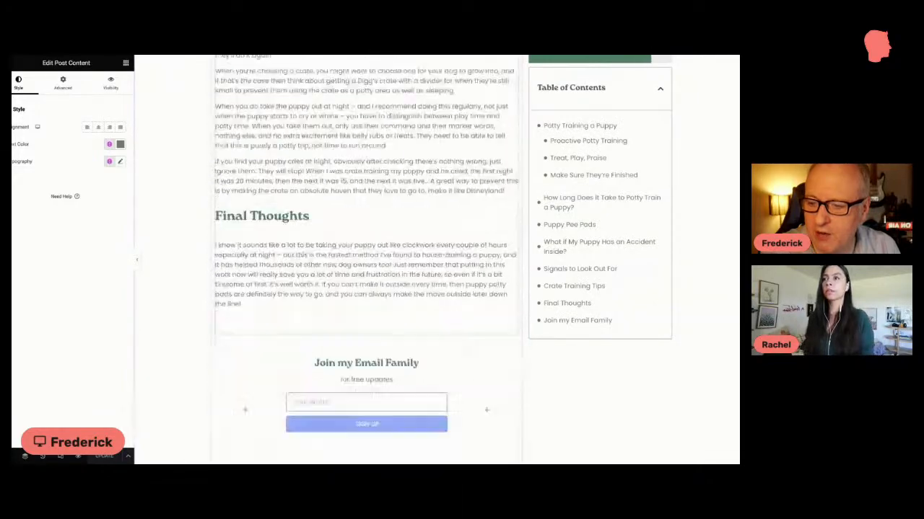
scroll(367, 259, up, 2)
scroll(366, 259, up, 20)
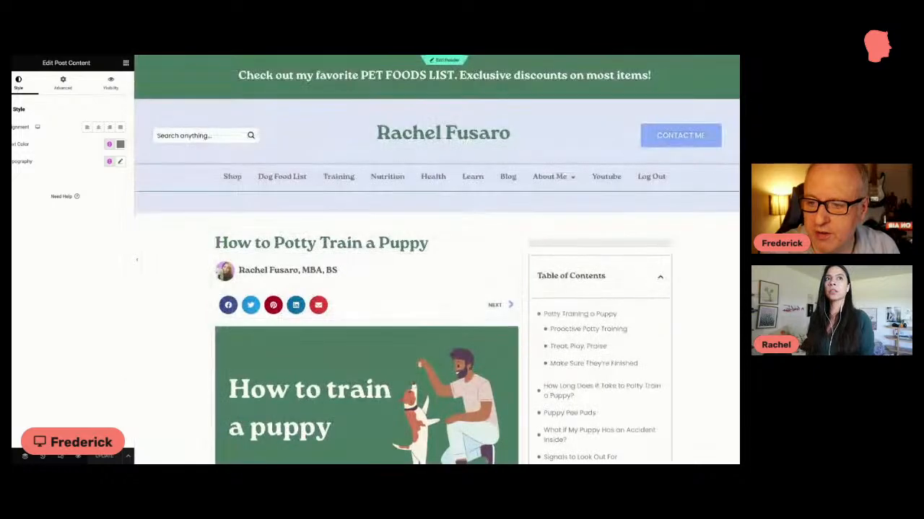
Step: Inspect the content settings of the template's Post Title, Author Box, Share Buttons and Post Navigation widgets
scroll(366, 259, down, 5)
scroll(367, 260, up, 2)
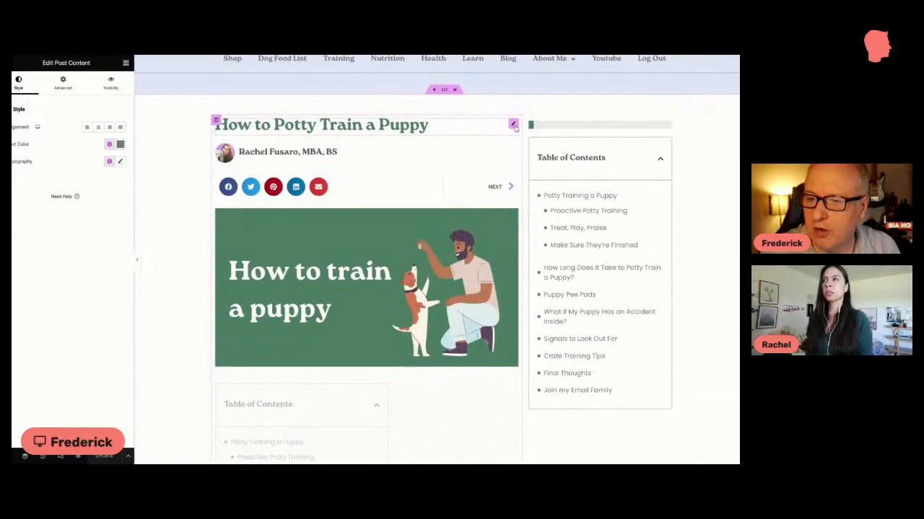
click(513, 124)
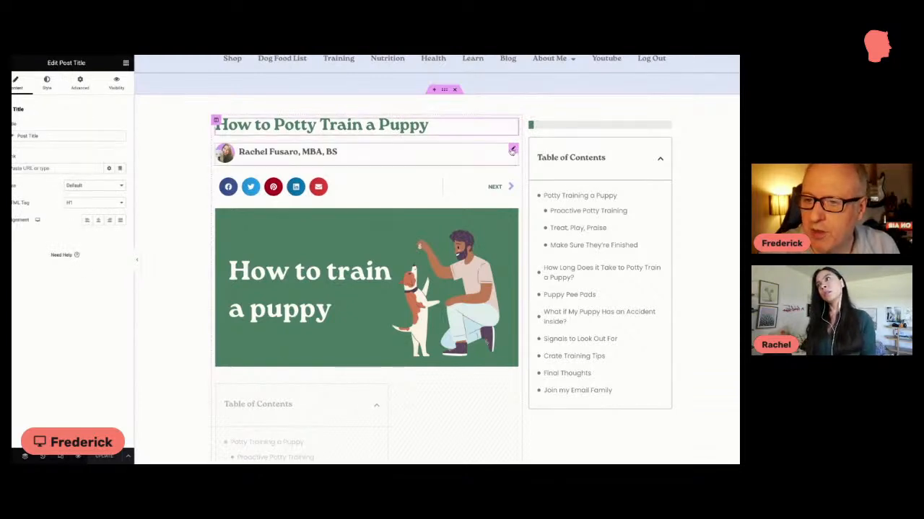
click(513, 149)
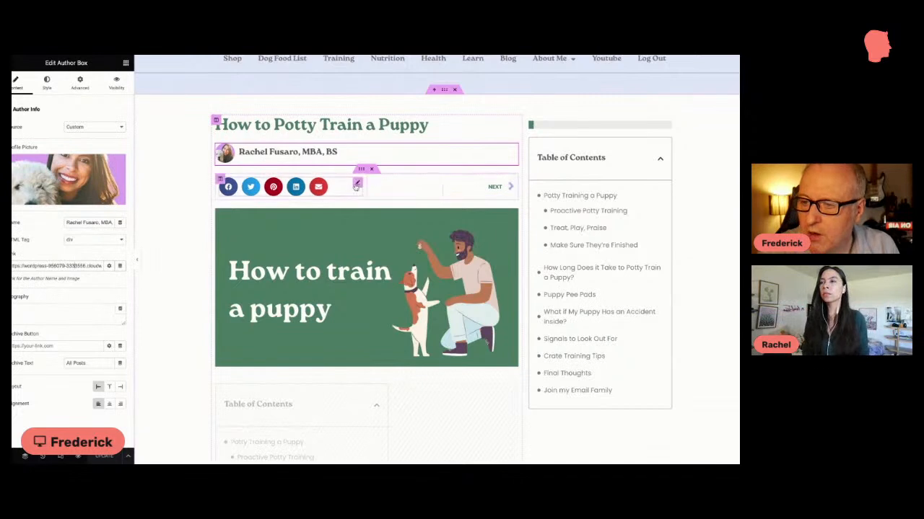
click(356, 184)
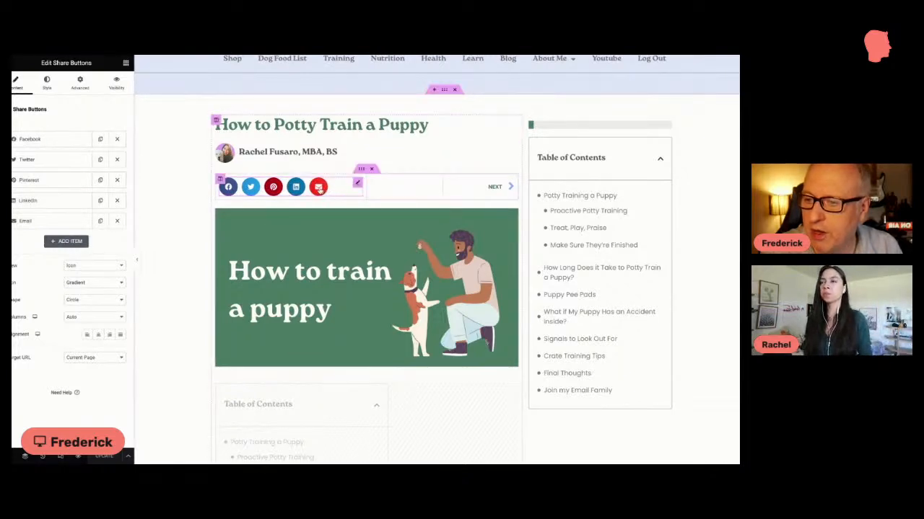
click(510, 184)
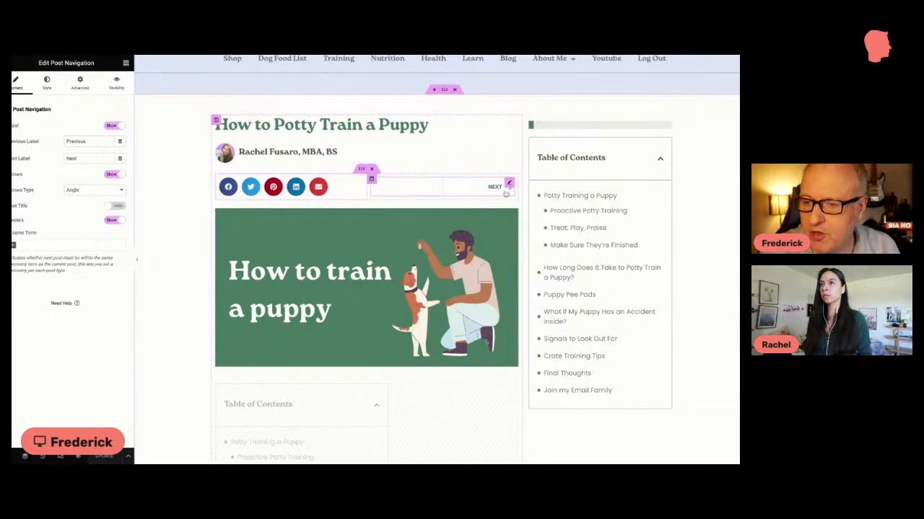
Step: Compare the sidebar Table of Contents with the dimmed Table of Contents between the featured image and the post content
scroll(516, 195, down, 3)
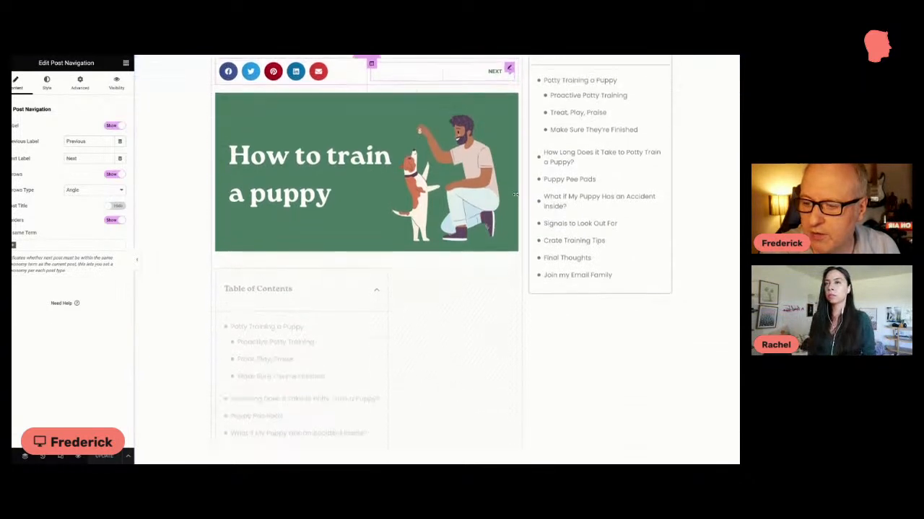
scroll(513, 158, up, 2)
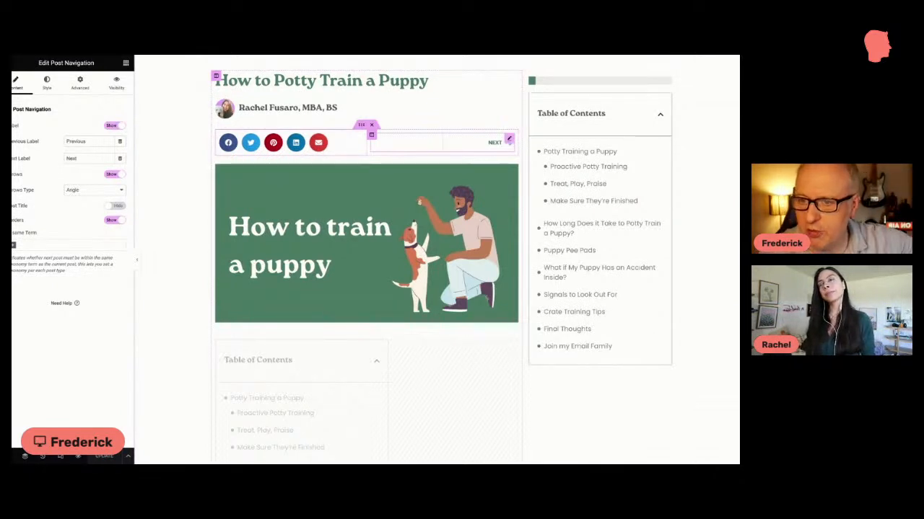
scroll(441, 260, down, 2)
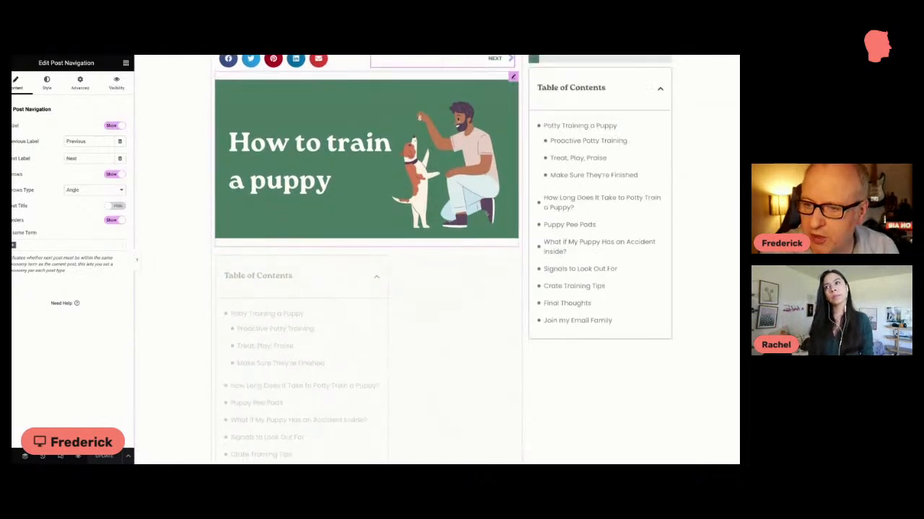
scroll(366, 259, down, 4)
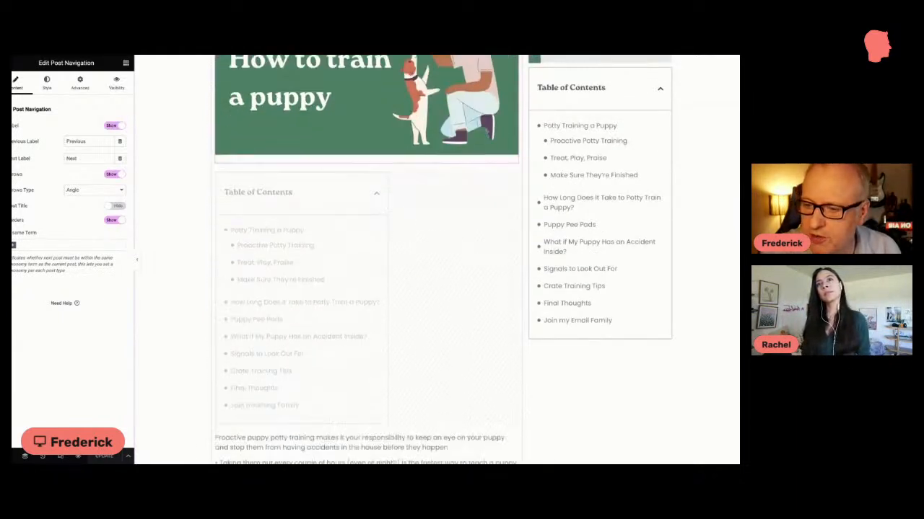
scroll(364, 167, up, 3)
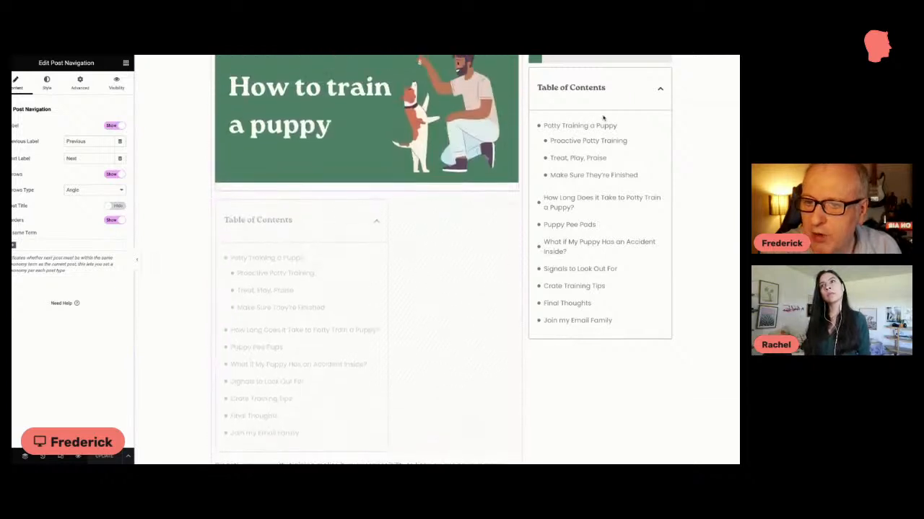
scroll(364, 166, down, 2)
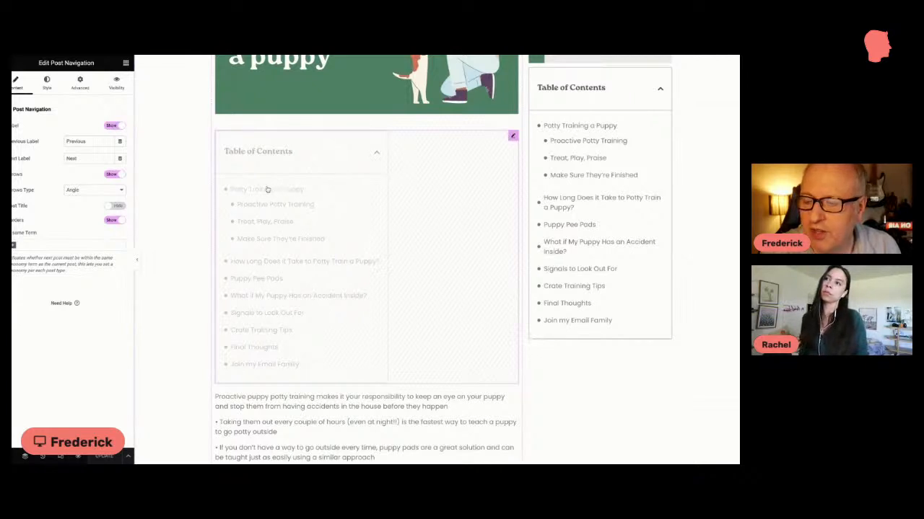
scroll(530, 181, up, 8)
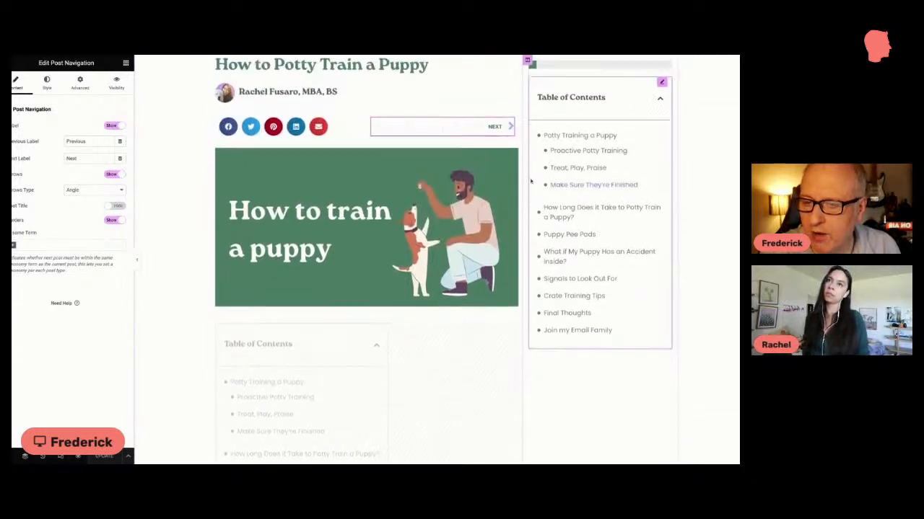
scroll(530, 180, down, 2)
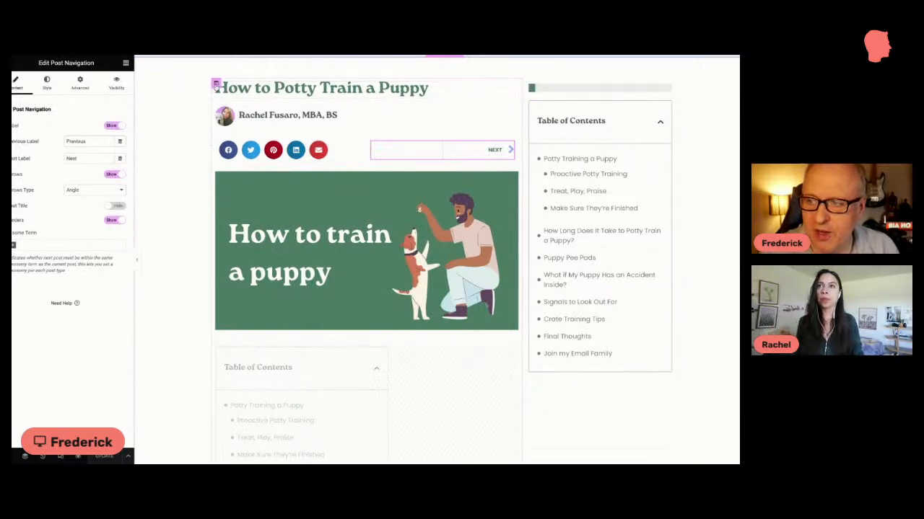
Step: Inspect the layout settings of the template's main column and the content settings of the dimmed Table of Contents
click(216, 84)
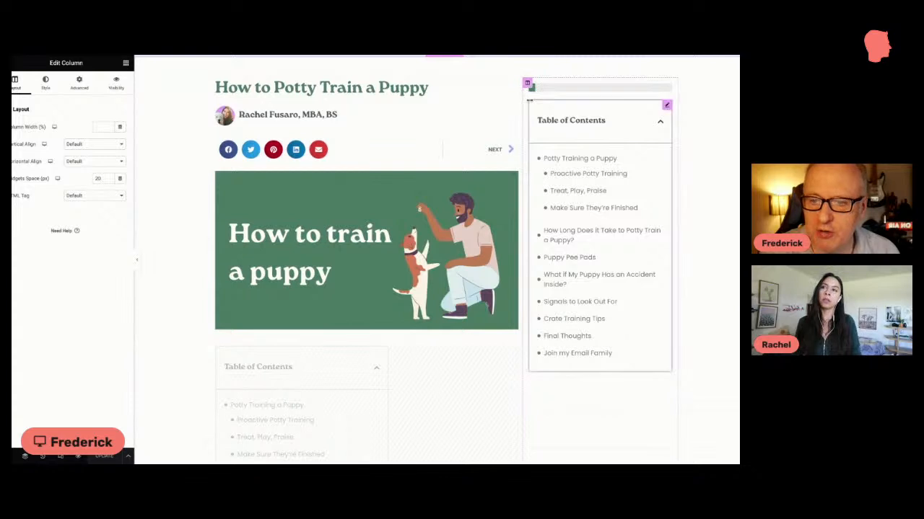
scroll(408, 241, down, 3)
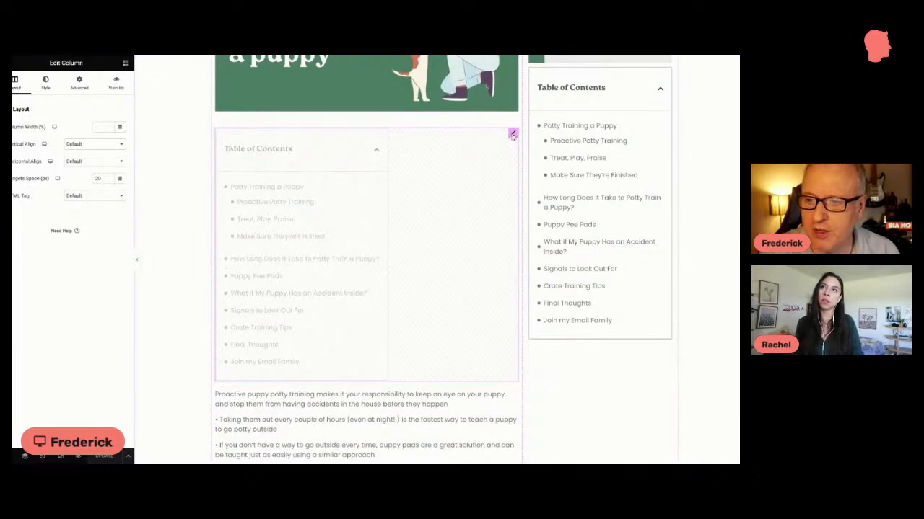
click(512, 135)
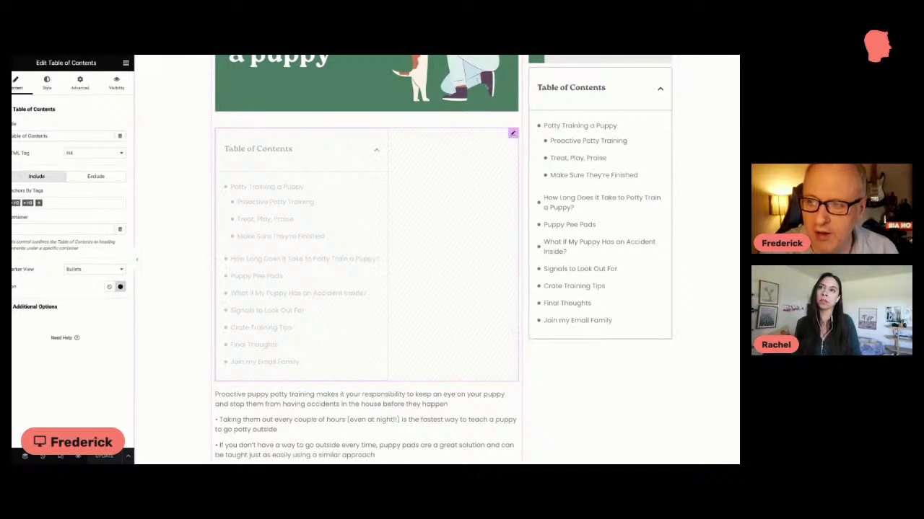
Step: Look through the post body down to the email sign-up form and Related posts, and inspect the Post Content widget's style settings
scroll(511, 284, down, 2)
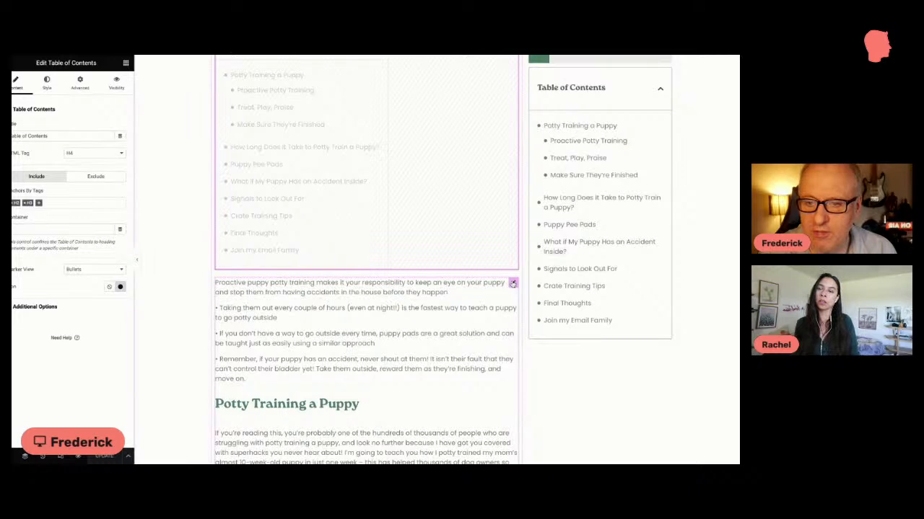
scroll(512, 284, down, 15)
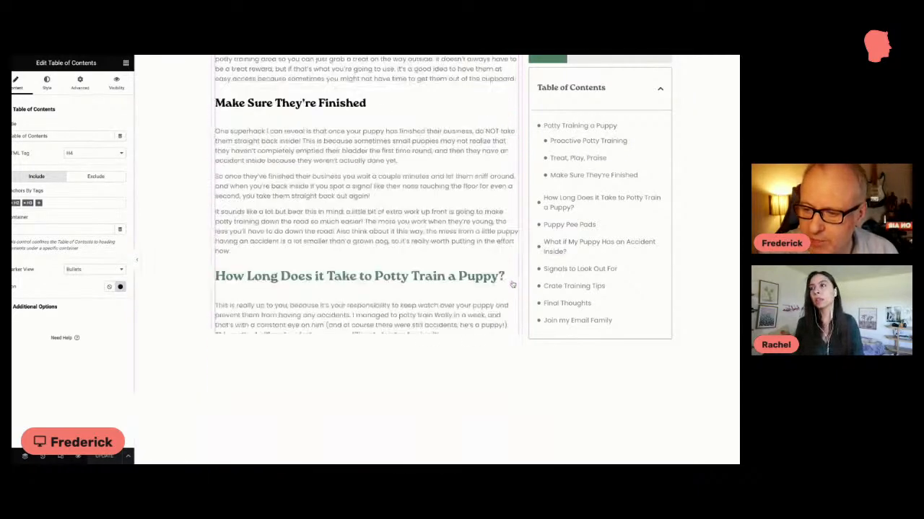
scroll(513, 285, down, 10)
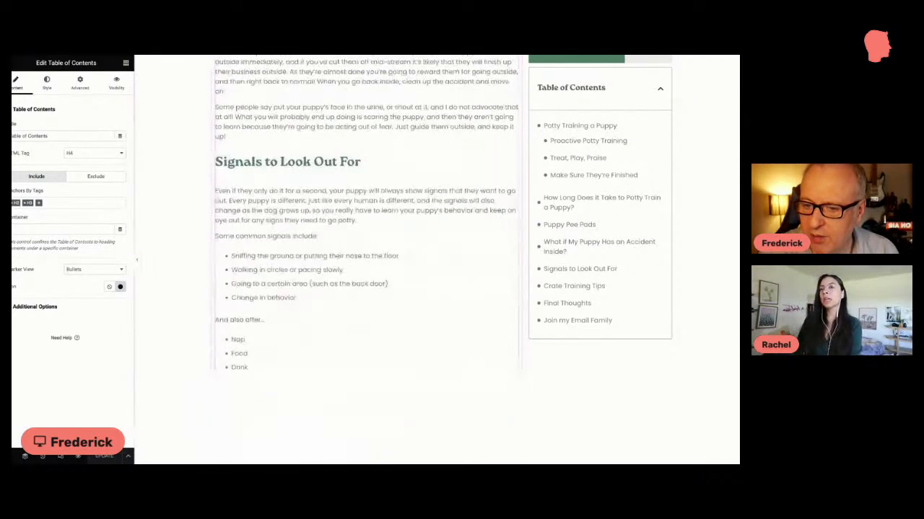
scroll(366, 259, down, 10)
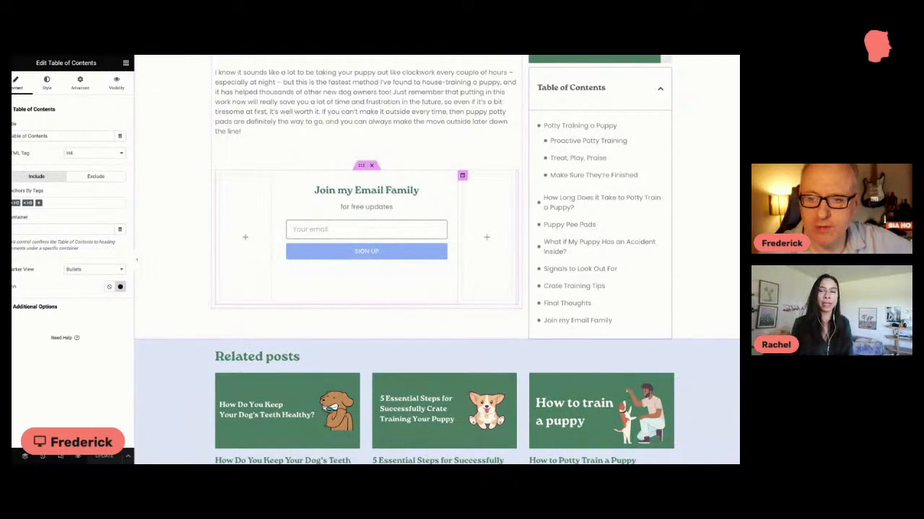
scroll(518, 220, up, 5)
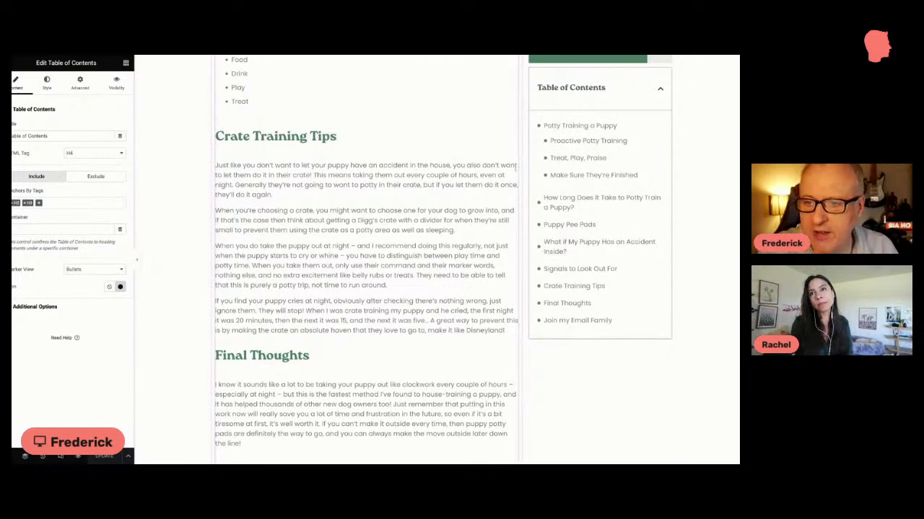
scroll(515, 168, up, 3)
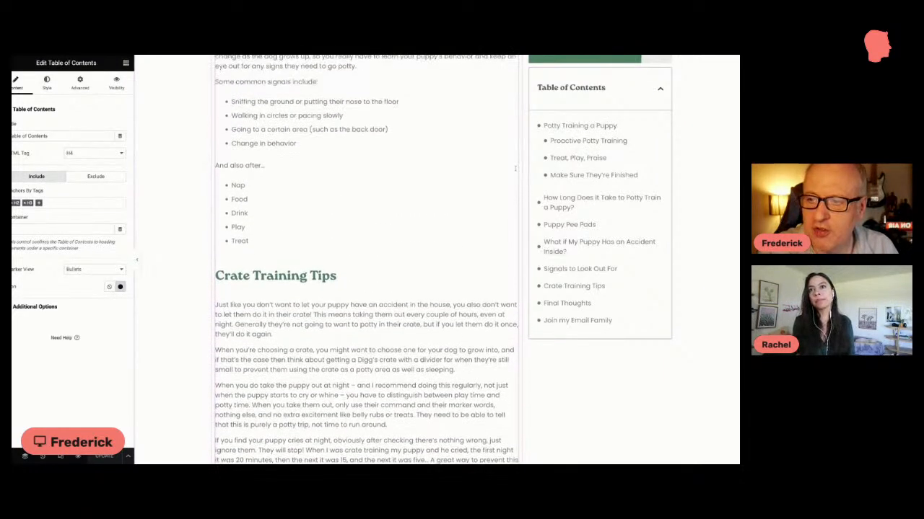
scroll(515, 168, up, 3)
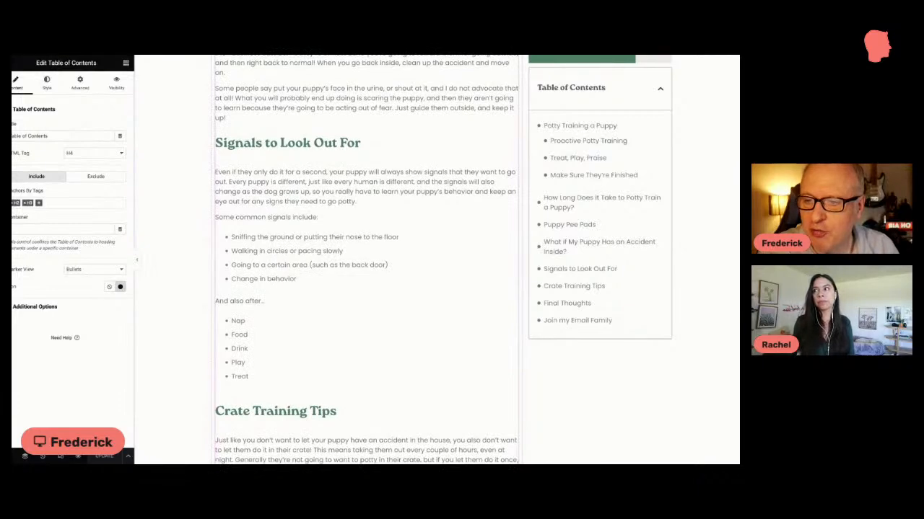
scroll(515, 167, up, 5)
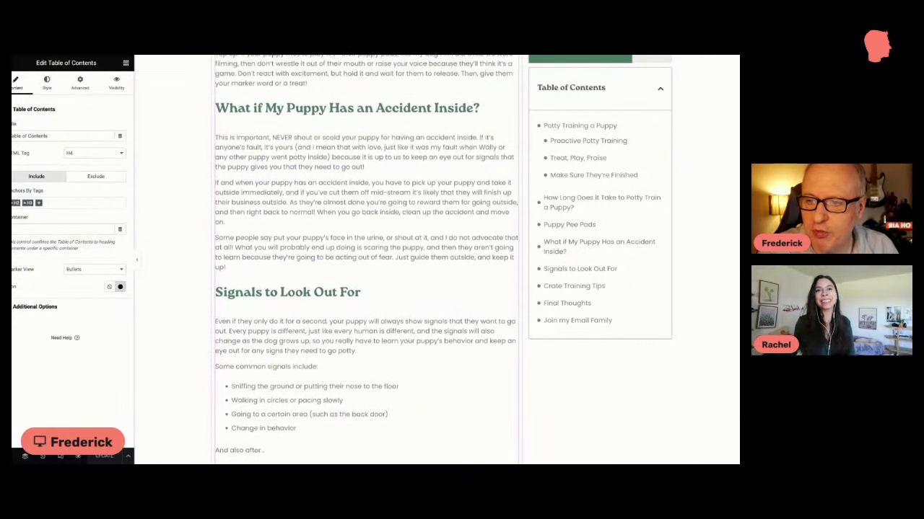
scroll(366, 260, up, 5)
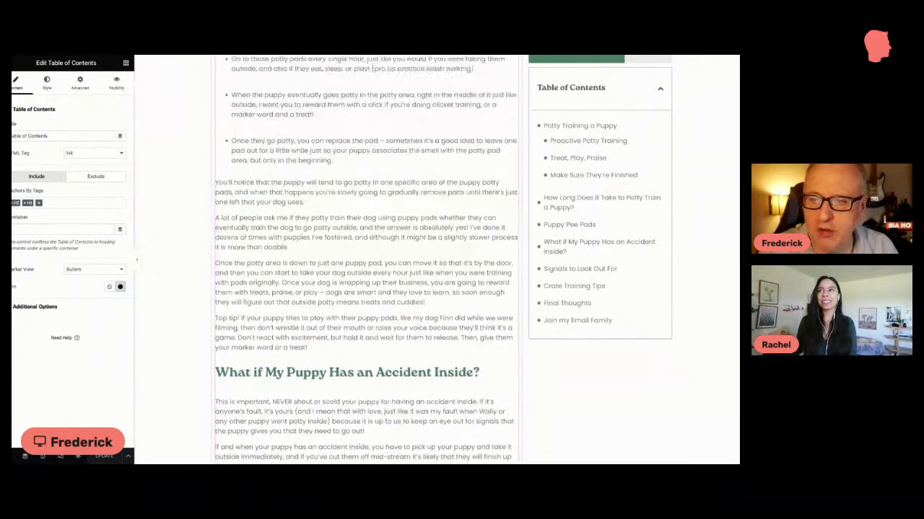
scroll(366, 260, up, 6)
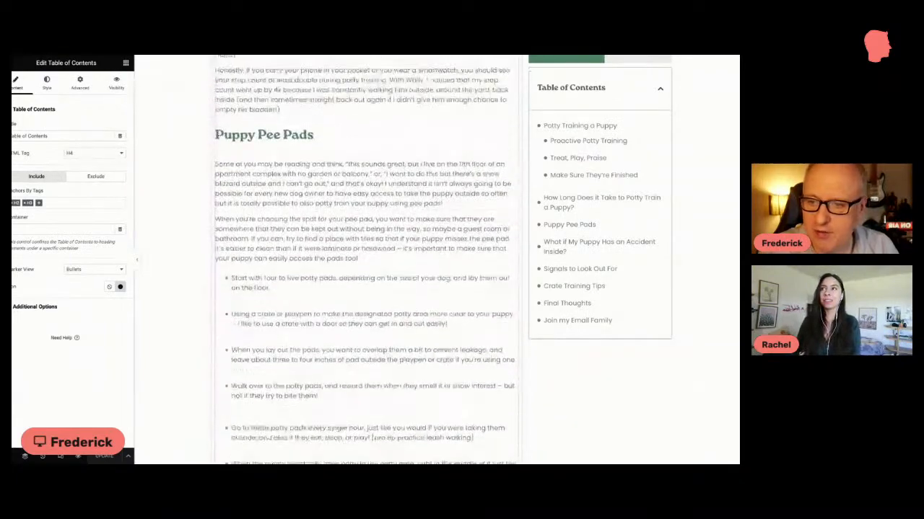
click(277, 170)
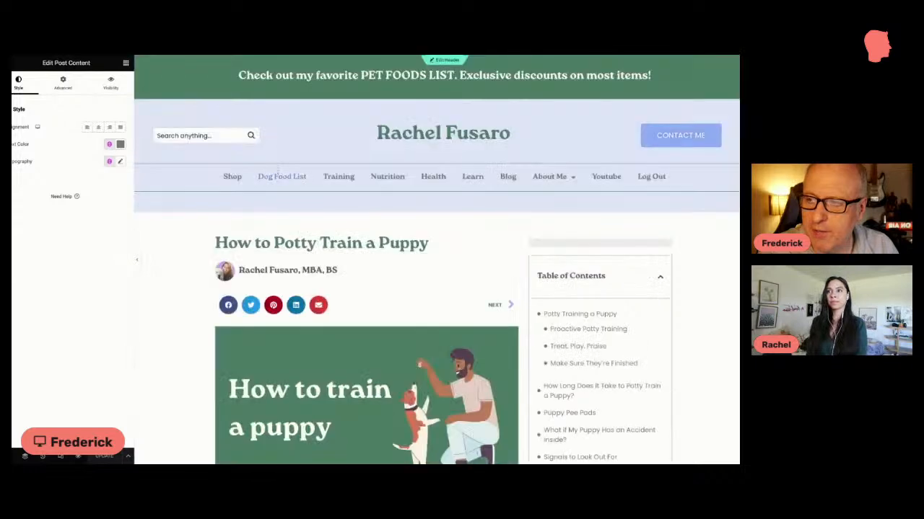
Step: Inspect the Post Title widget's content settings and the Post Content widget's style settings at the "Potty Training a Puppy" heading
scroll(282, 176, down, 2)
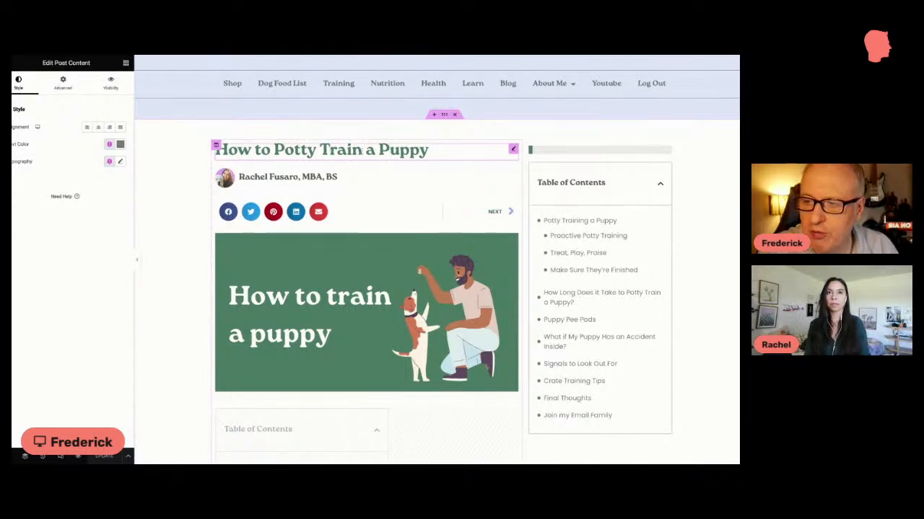
click(513, 150)
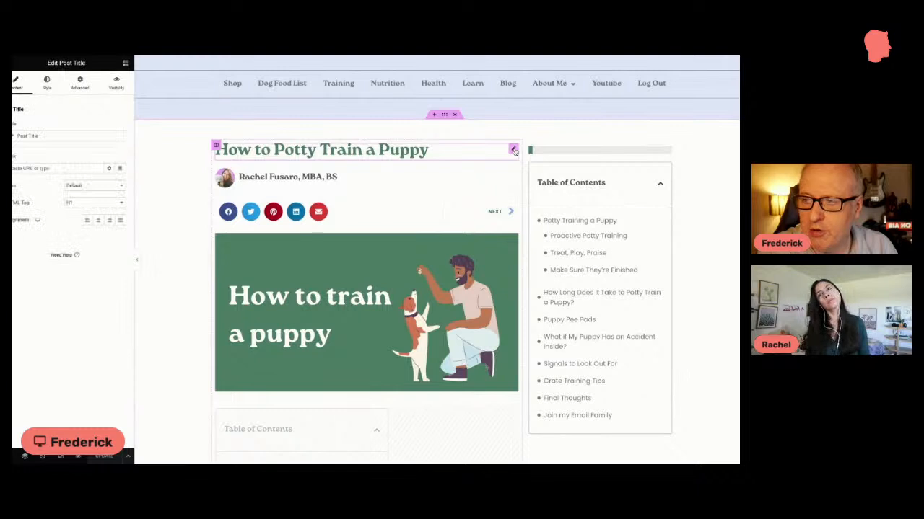
scroll(514, 151, down, 1)
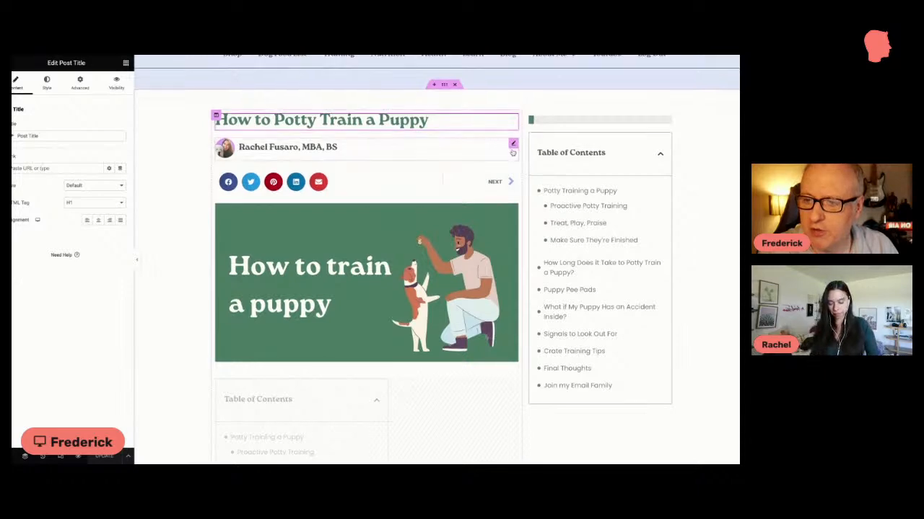
scroll(511, 152, down, 3)
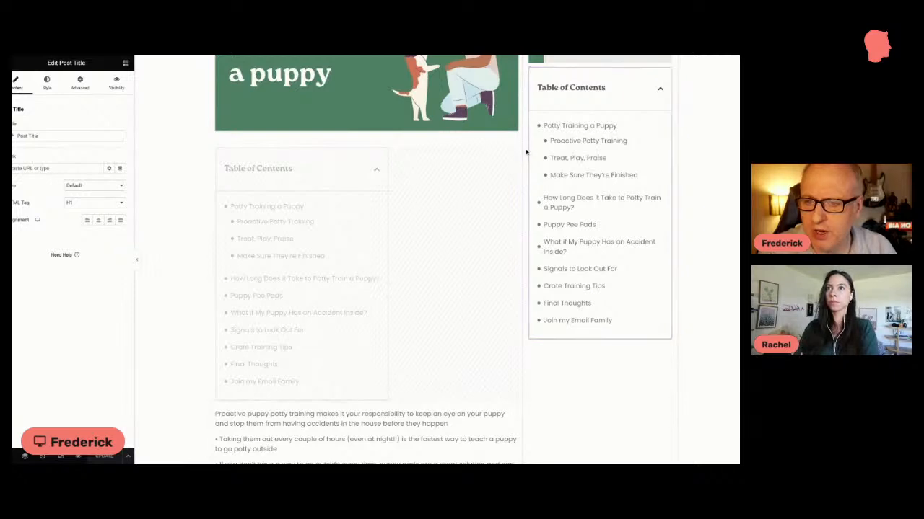
scroll(526, 153, down, 1)
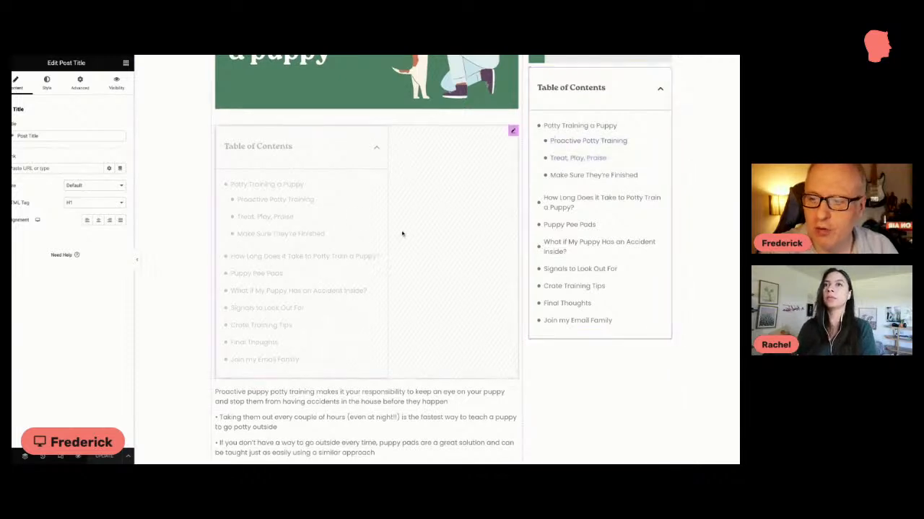
scroll(402, 233, down, 3)
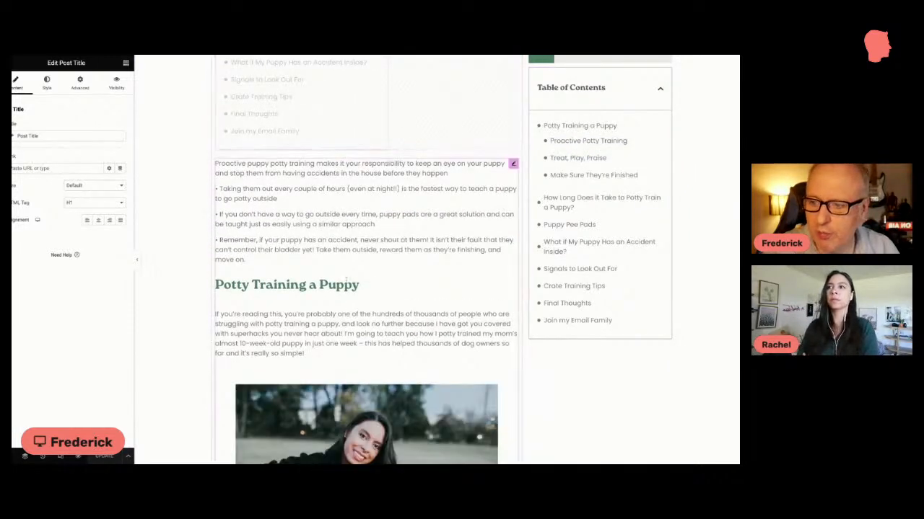
click(323, 285)
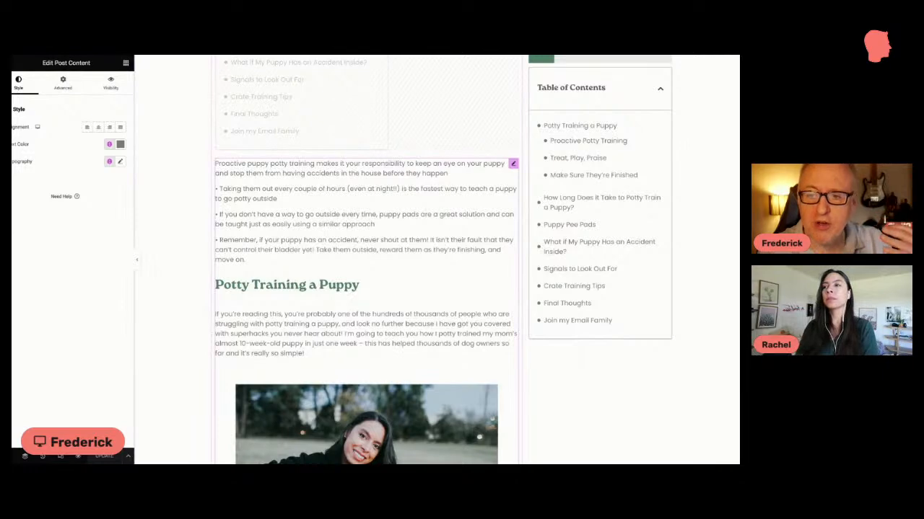
Step: Compare the post's headings with the sidebar Table of Contents, following its "Make Sure They're Finished" entry
scroll(366, 260, up, 10)
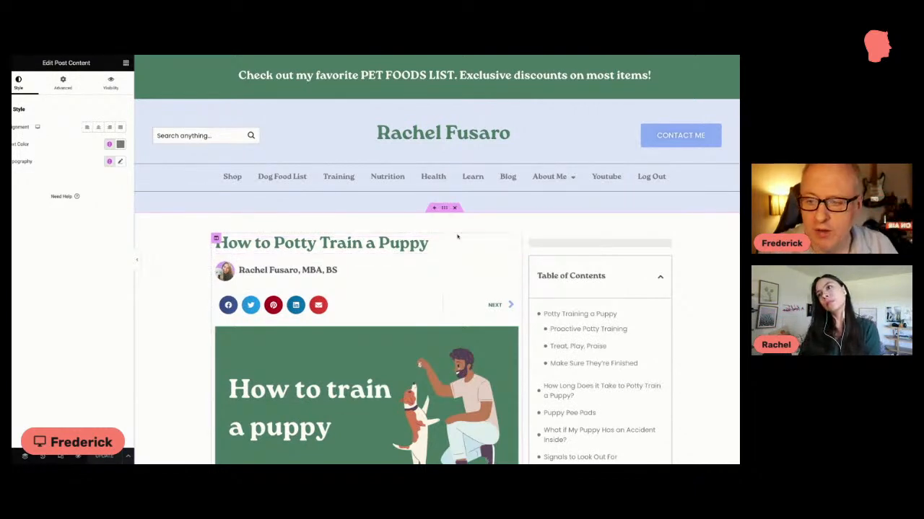
scroll(469, 244, down, 5)
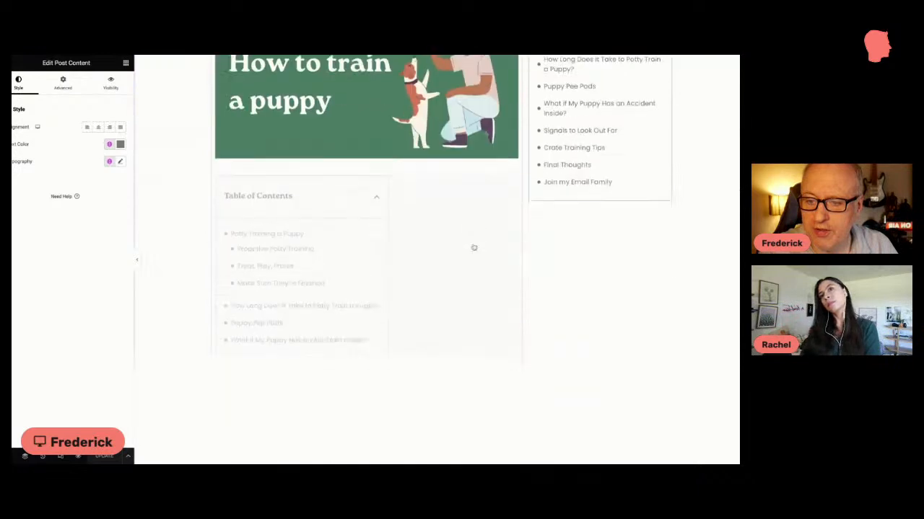
scroll(310, 243, down, 5)
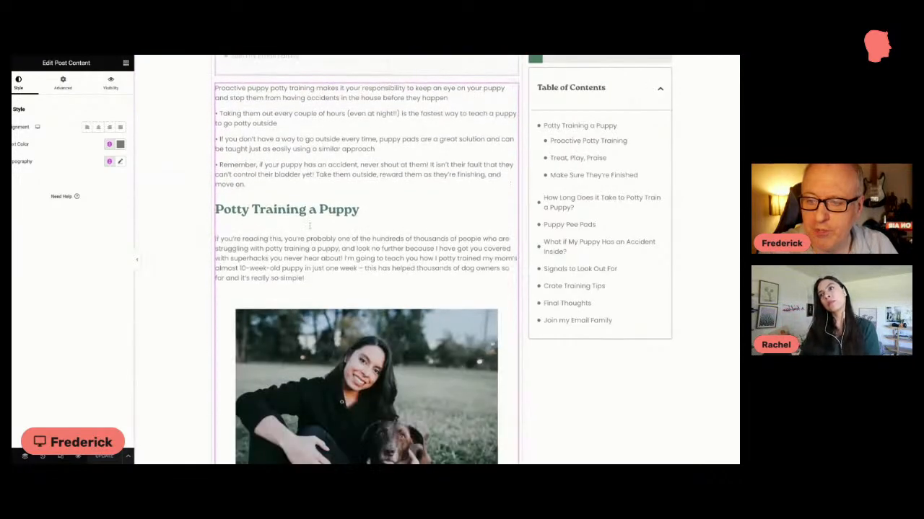
scroll(309, 226, down, 6)
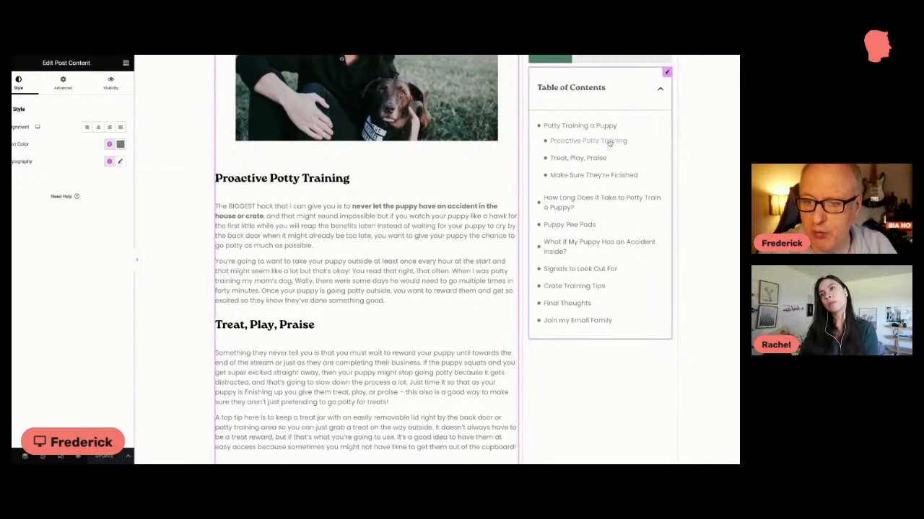
click(552, 180)
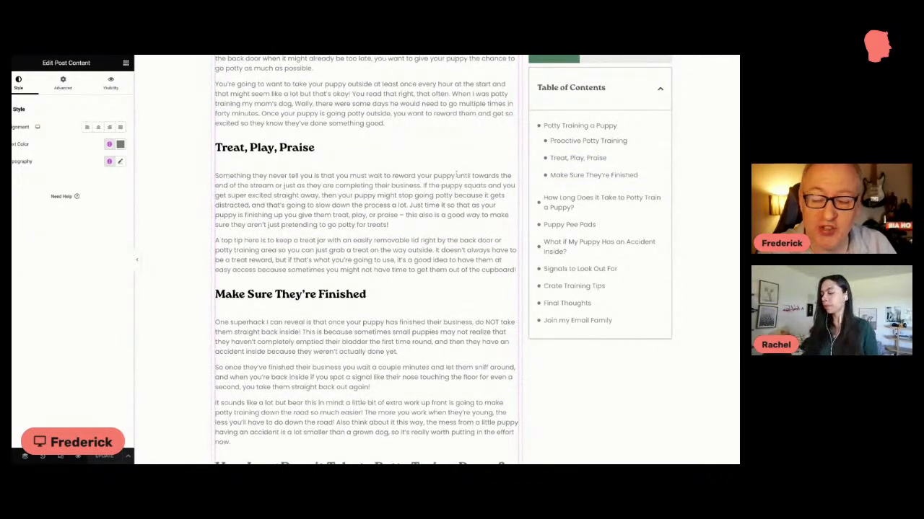
scroll(456, 173, down, 1)
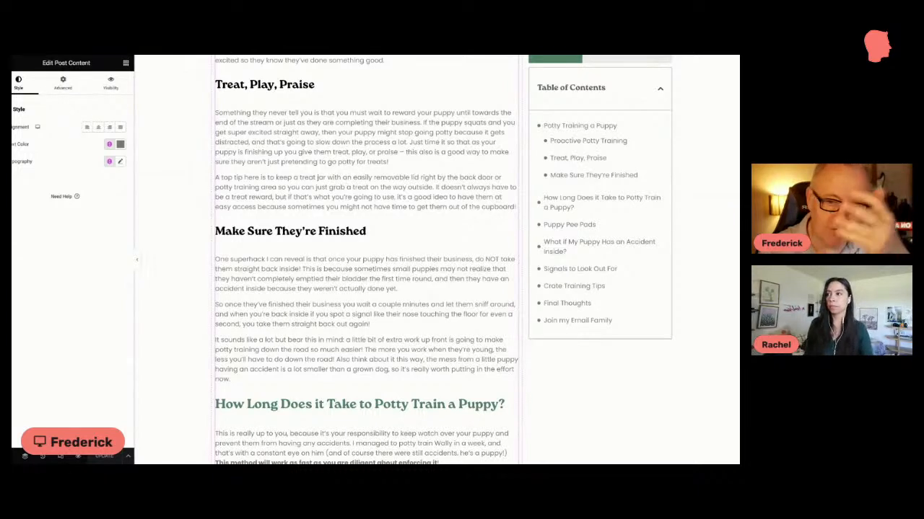
scroll(321, 225, down, 1)
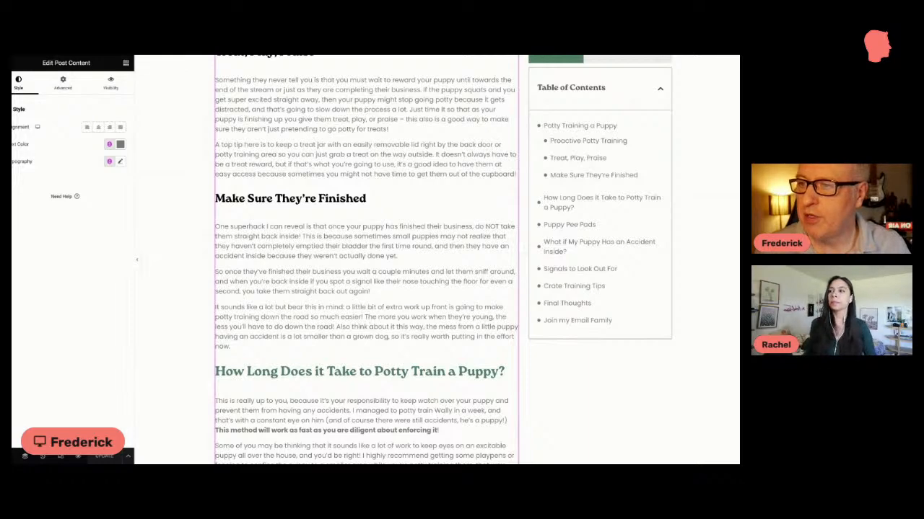
Step: Open the published "How Do You Keep Your Dog's Teeth Healthy?" post in the WordPress block editor and select its "Brushing Their Teeth Every Day" heading
click(332, 44)
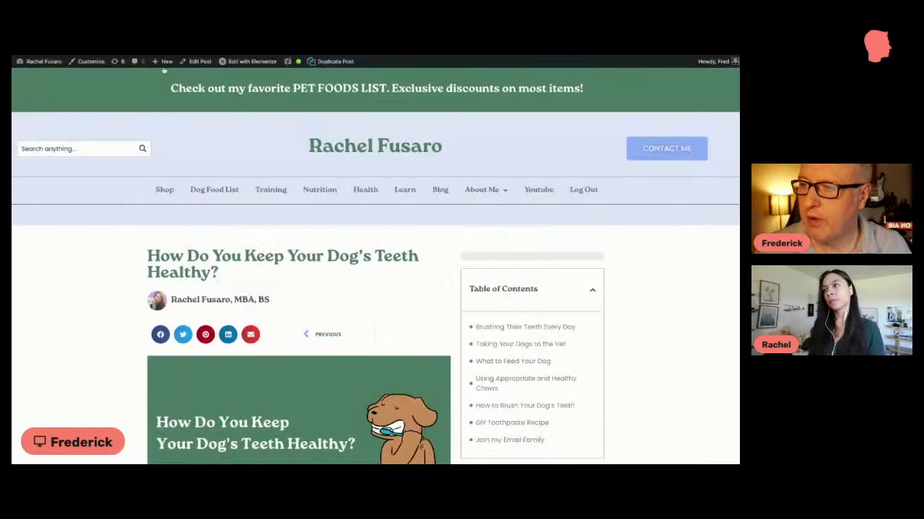
click(199, 62)
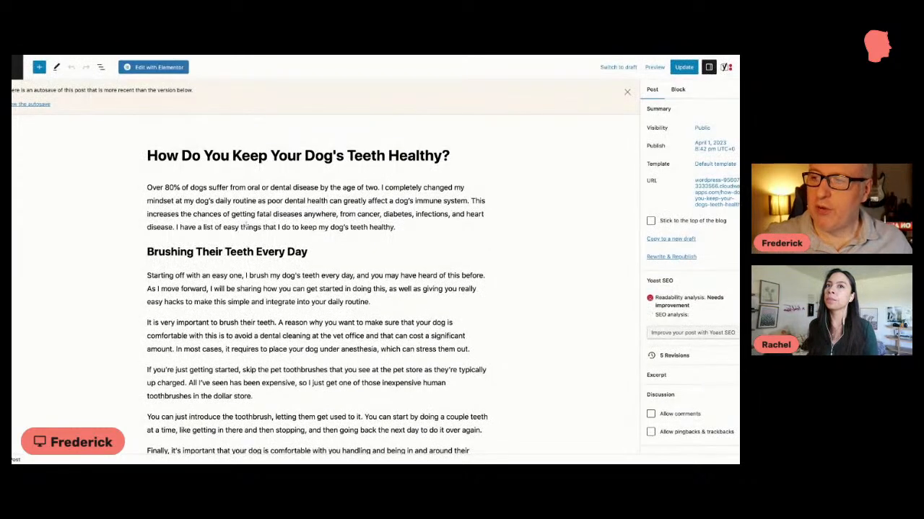
click(239, 247)
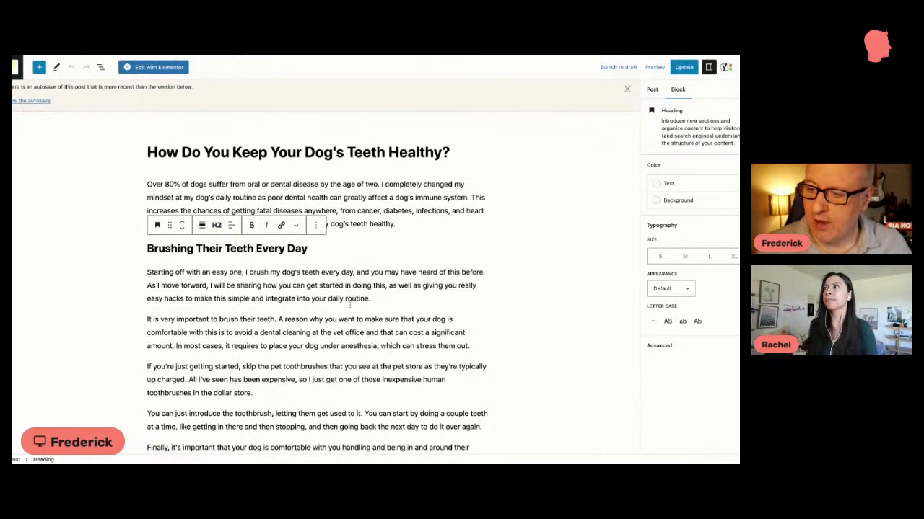
Step: Add a bold "TITLE" paragraph after the first paragraph under the "Brushing Their Teeth Every Day" heading
scroll(349, 305, down, 1)
click(375, 292)
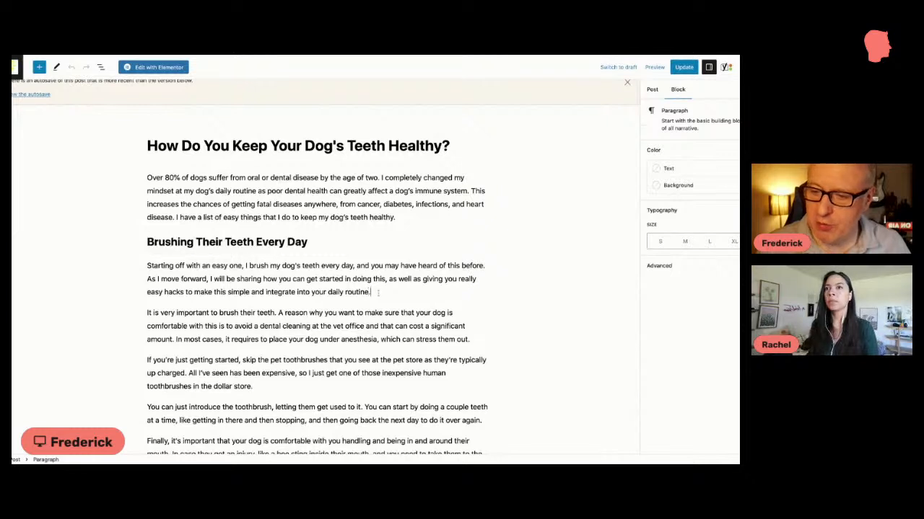
key(Return)
text(T)
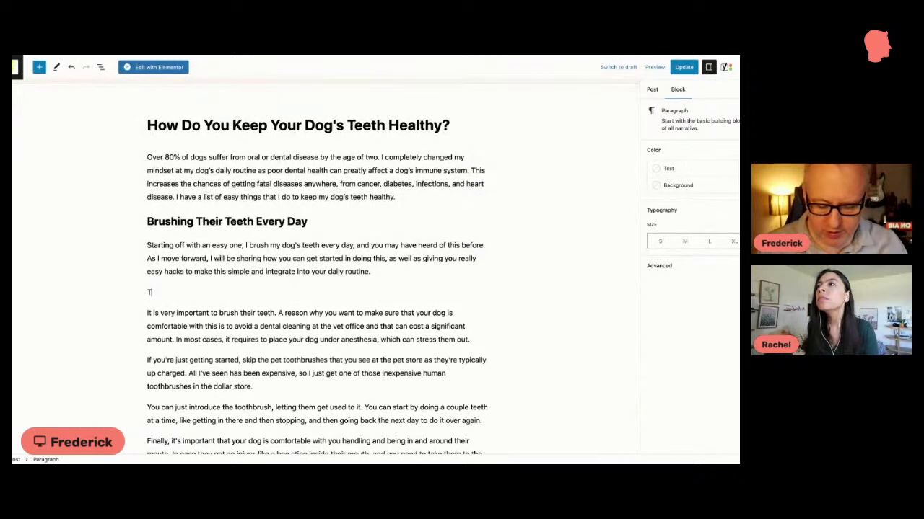
text(ITLE)
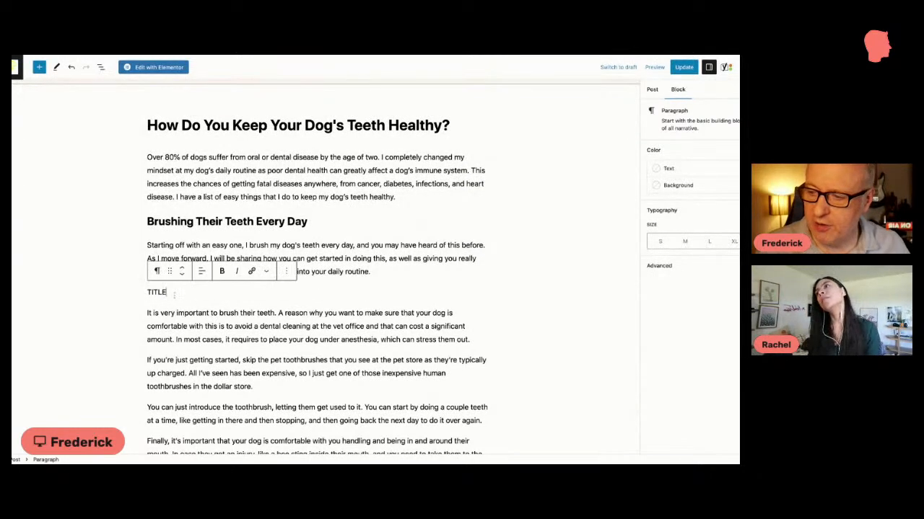
key(shift+Home)
key(ctrl+b)
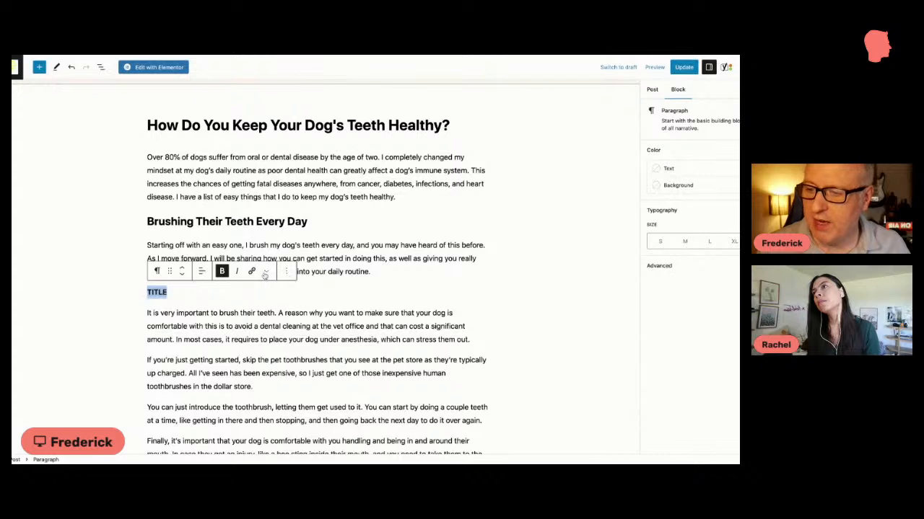
Step: Enlarge the "TITLE" paragraph to Extra Large, convert it to an H2 heading and bring up its heading level choices
click(264, 274)
click(264, 274)
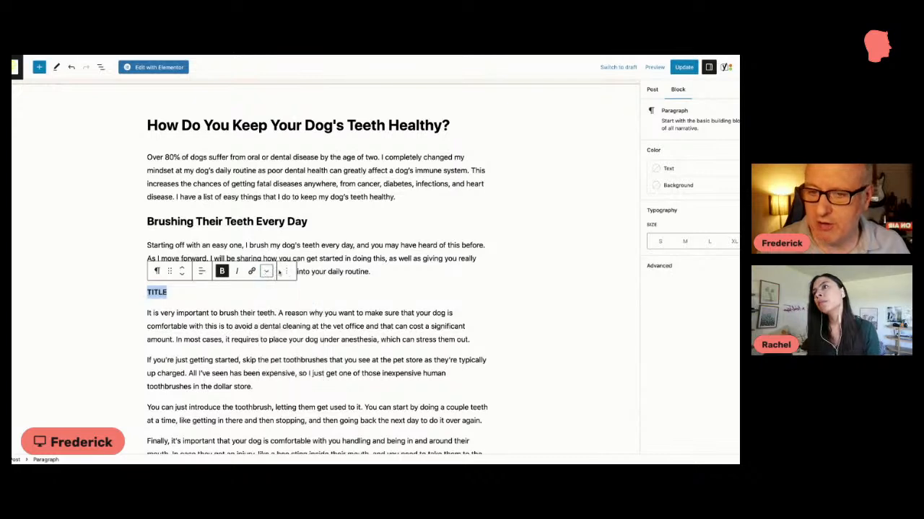
click(685, 242)
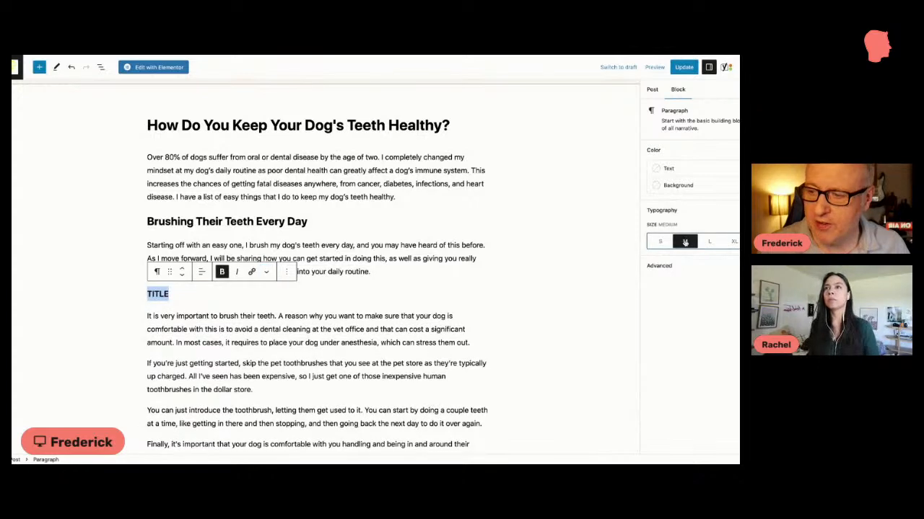
click(733, 242)
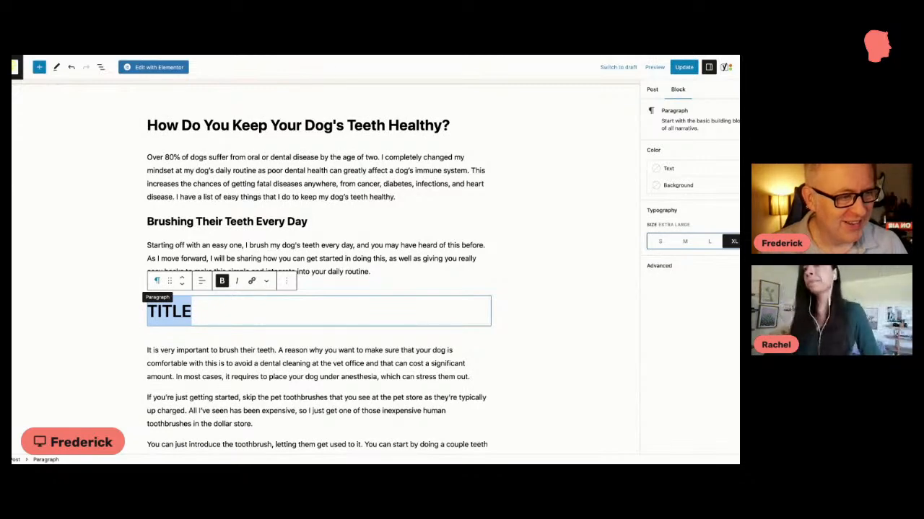
click(157, 281)
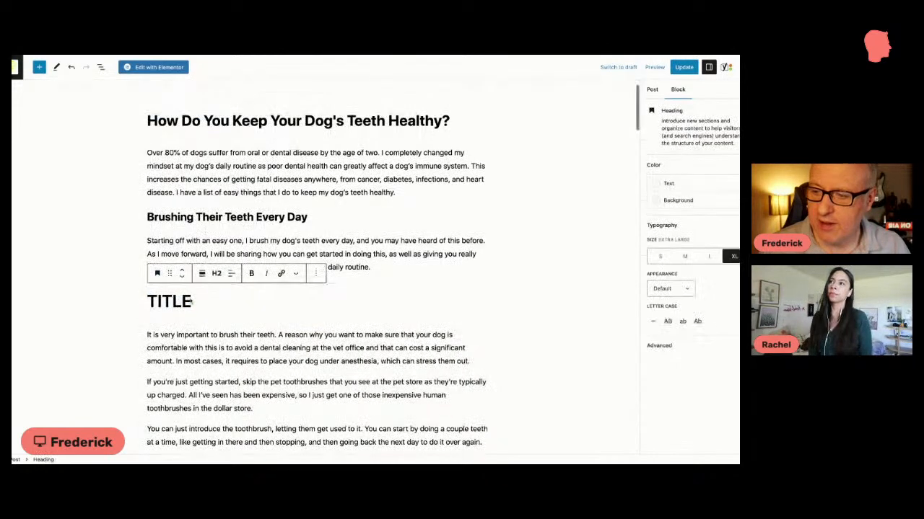
click(217, 274)
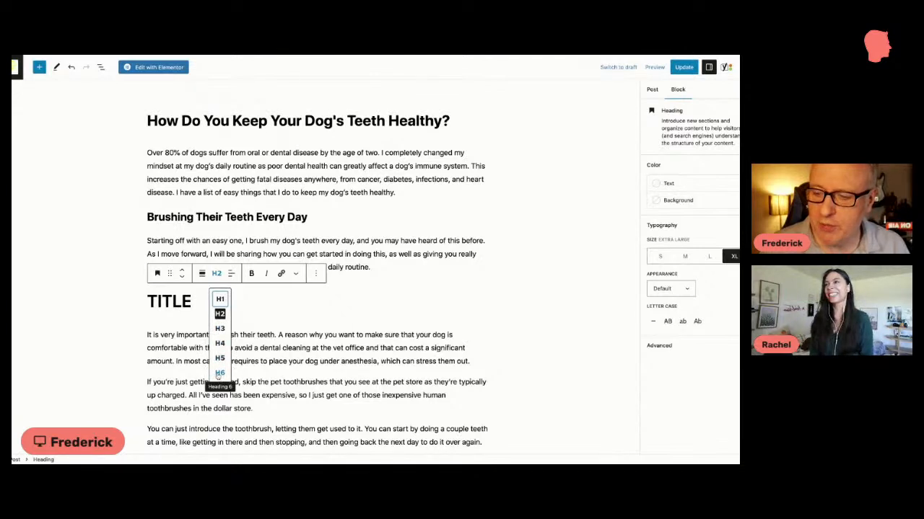
Step: Delete the "TITLE" heading block from the "Brushing Their Teeth Every Day" section
click(194, 301)
drag(195, 302, 145, 302)
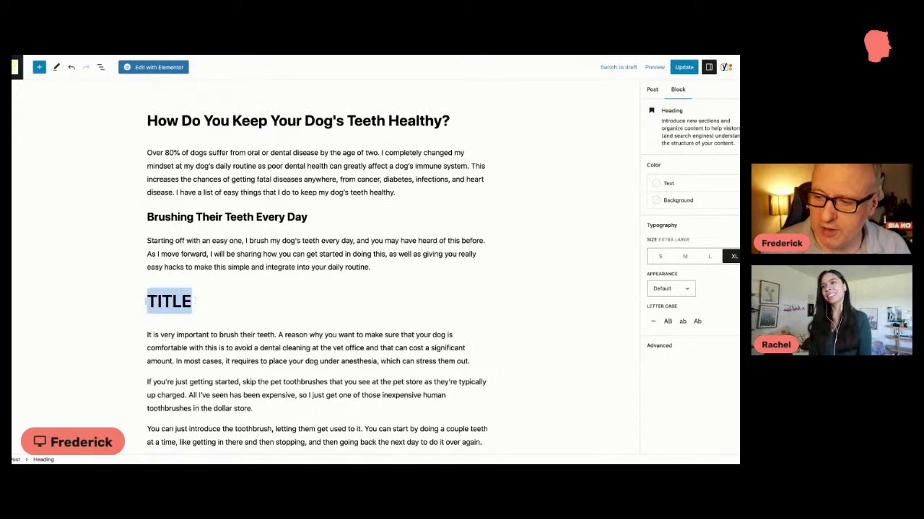
key(BackSpace)
key(BackSpace)
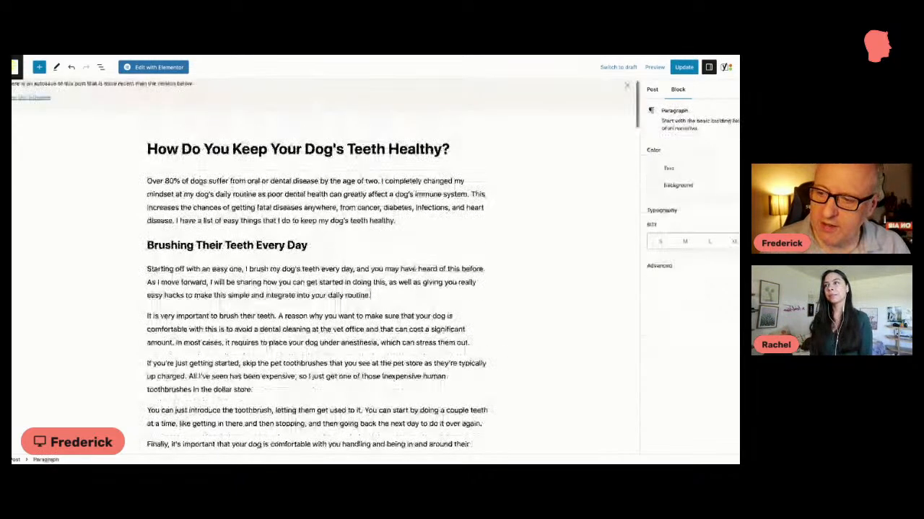
Step: Examine the focus keyphrase in the post's Yoast SEO settings alongside the Google preview
scroll(371, 239, down, 10)
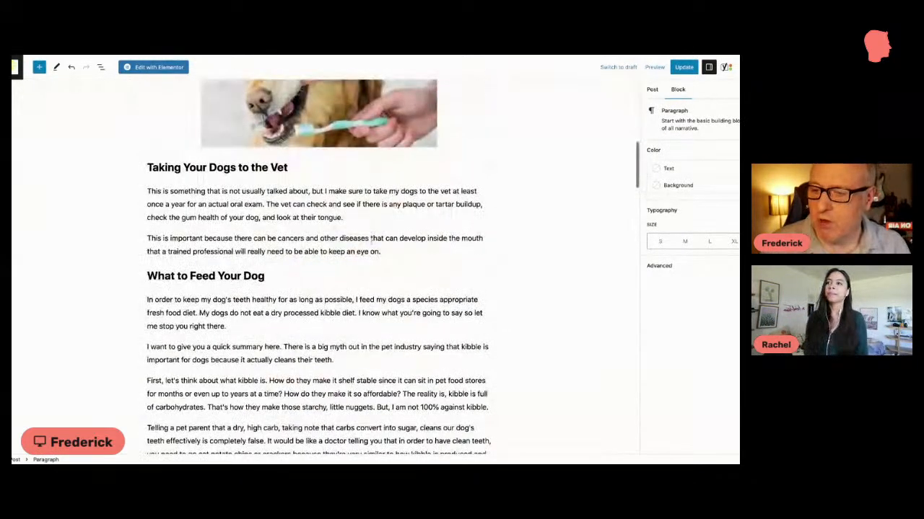
scroll(370, 239, down, 15)
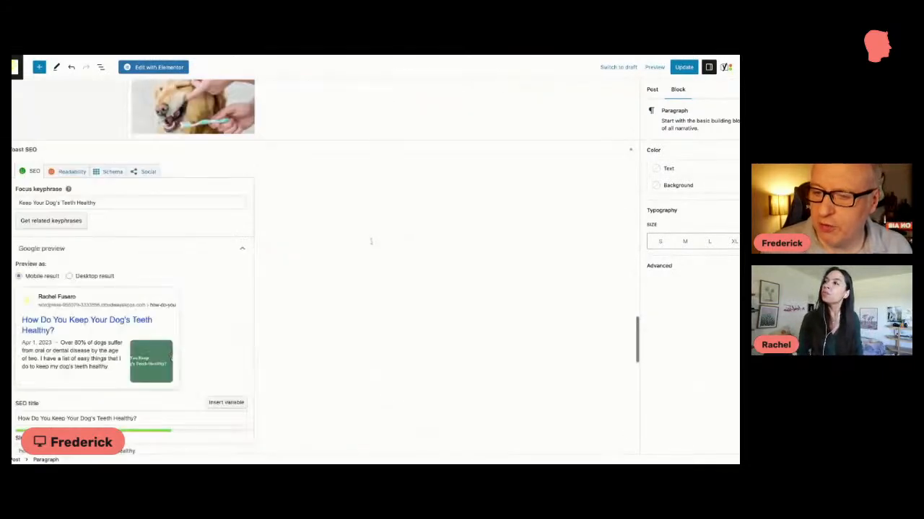
scroll(266, 283, down, 1)
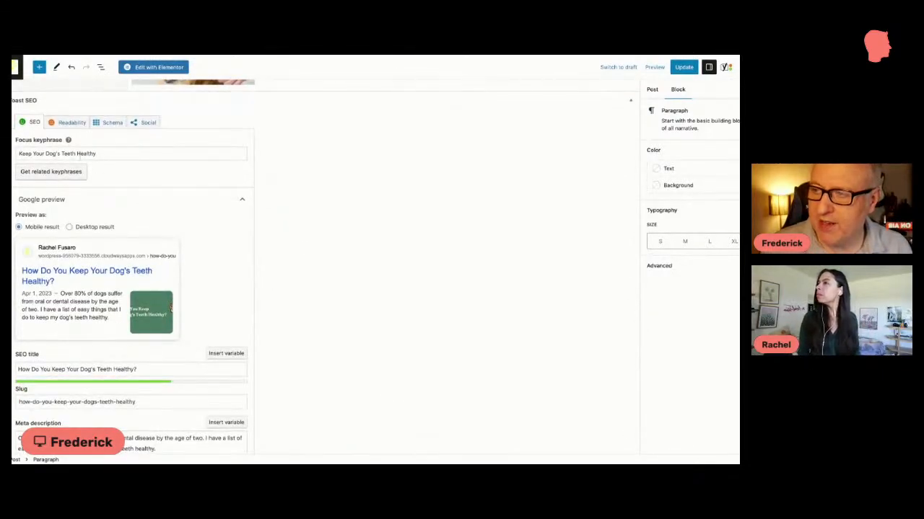
click(108, 154)
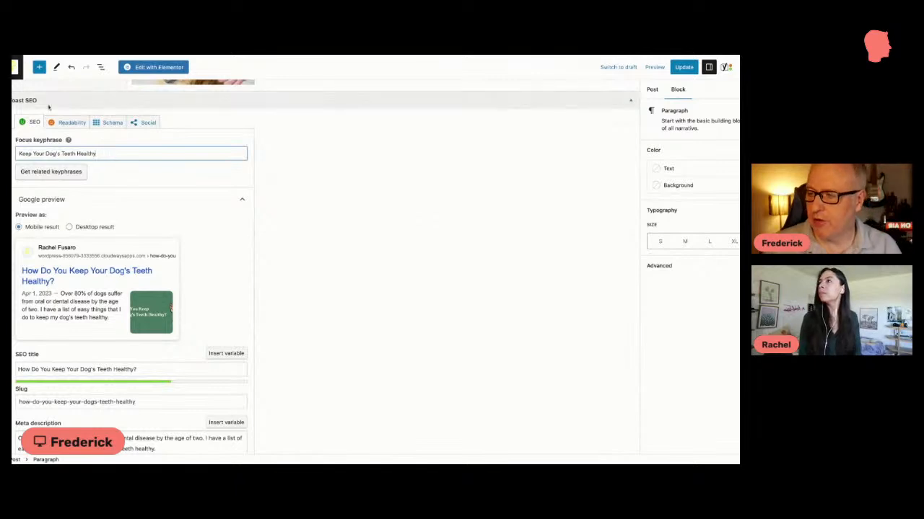
triple_click(105, 151)
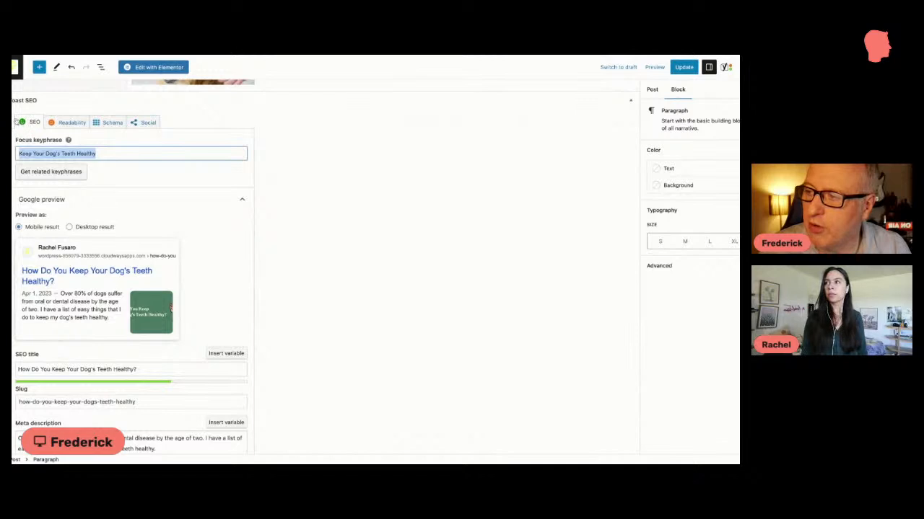
drag(97, 154, 13, 155)
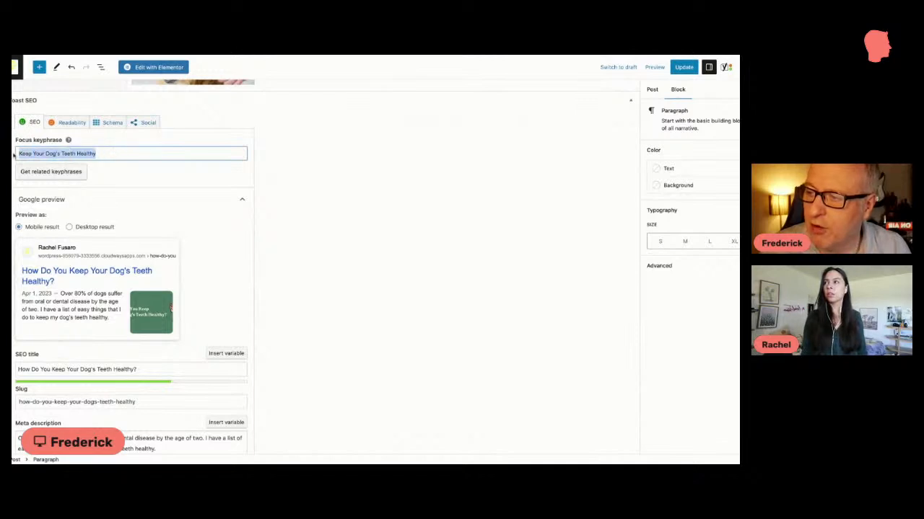
click(114, 153)
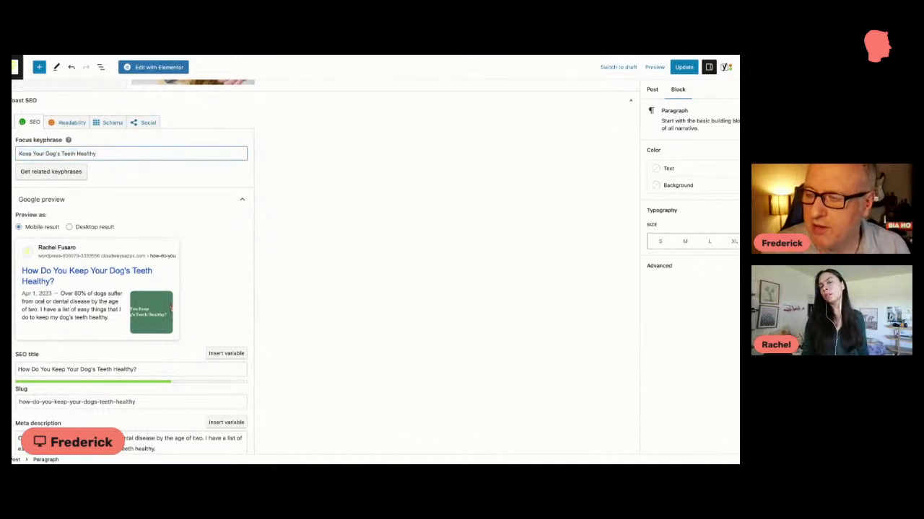
scroll(108, 154, down, 1)
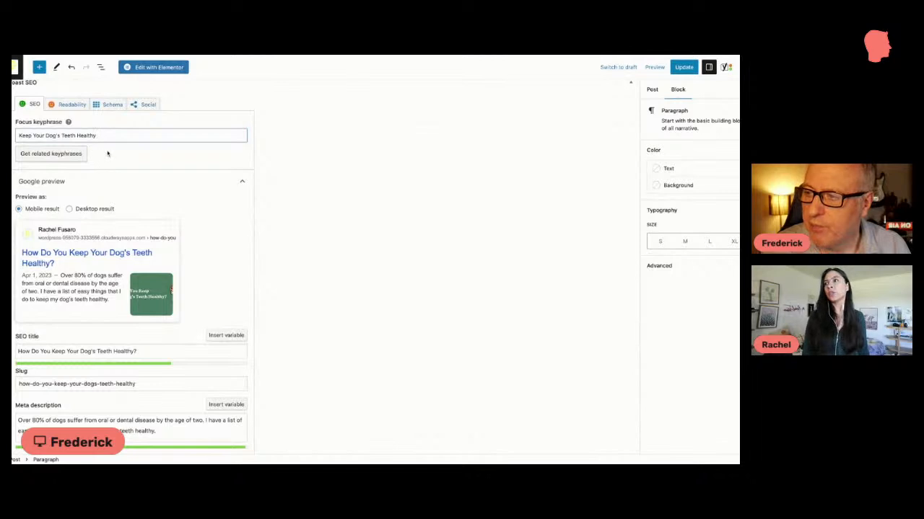
key(ctrl+a)
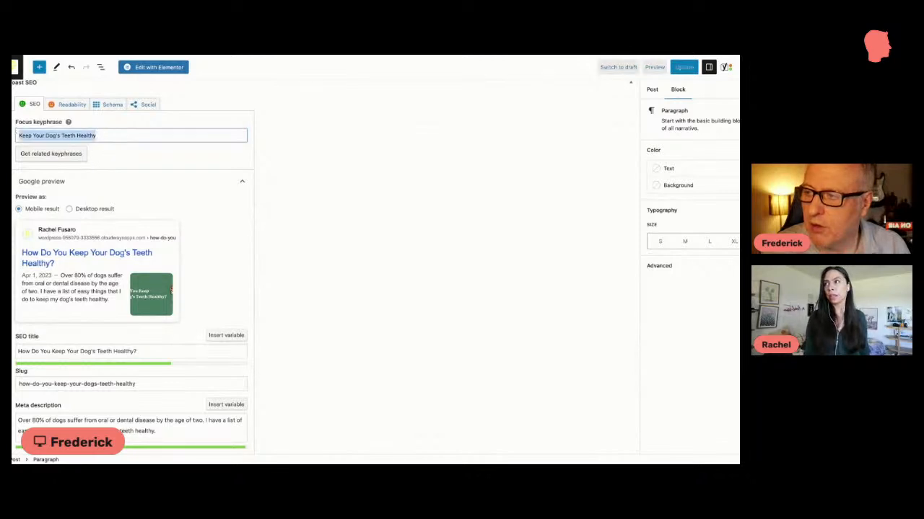
click(114, 136)
drag(118, 135, 18, 134)
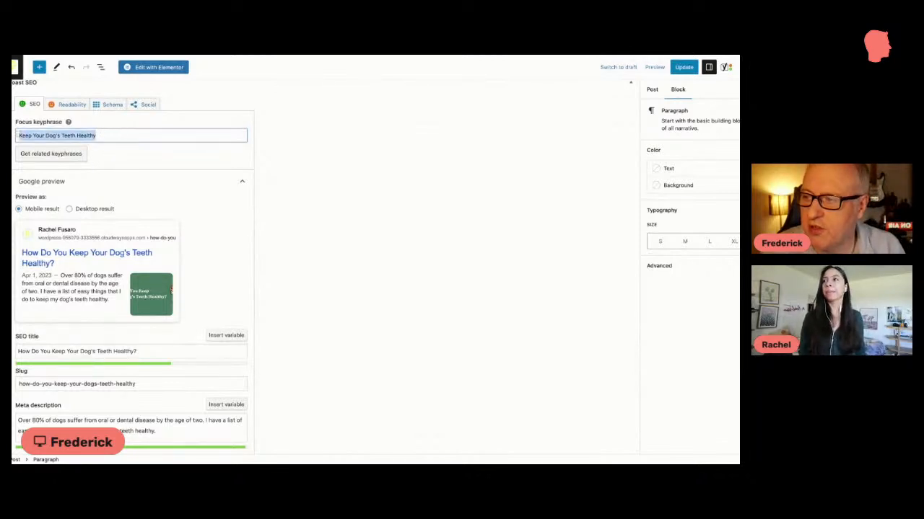
click(119, 134)
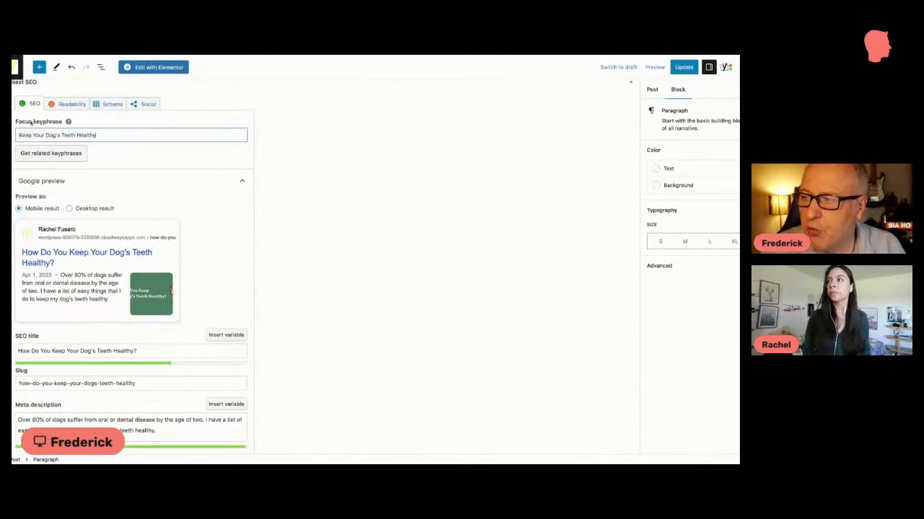
scroll(31, 123, up, 1)
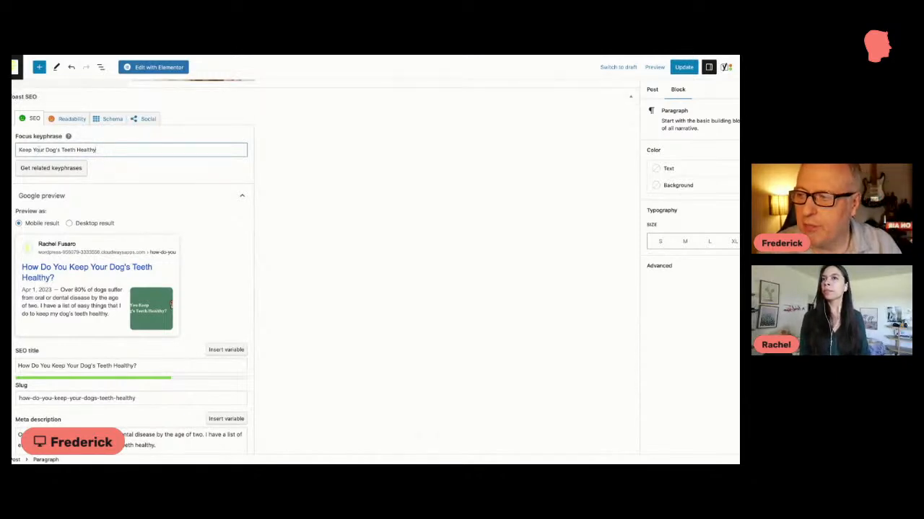
triple_click(18, 149)
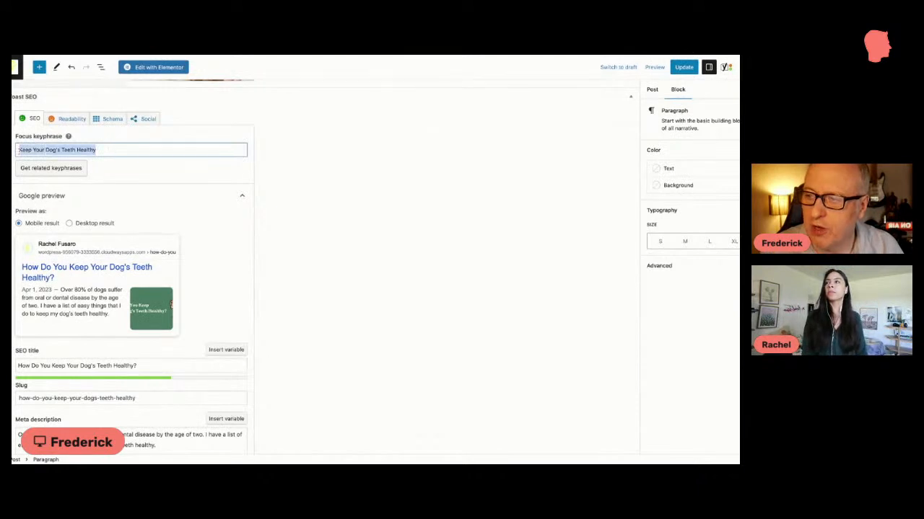
click(106, 150)
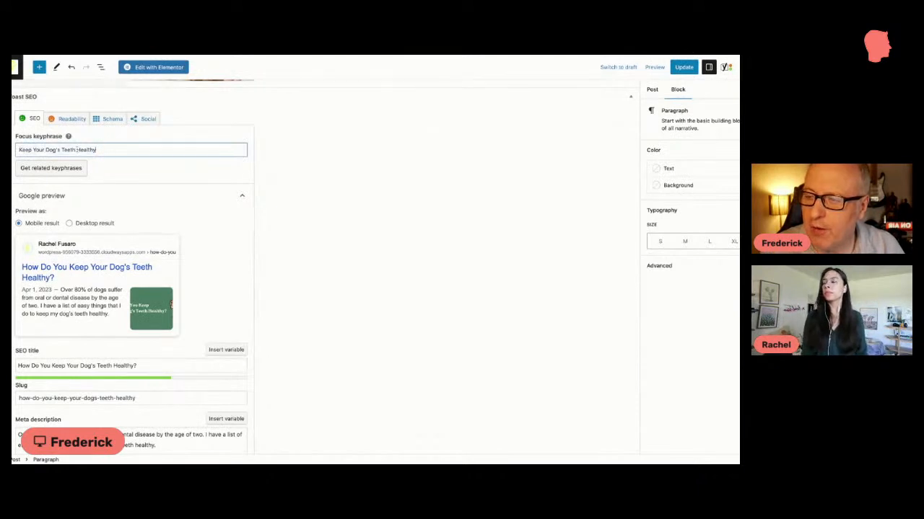
Step: Try shortening the focus keyphrase to "Teeth Healthy" and undo the change
drag(62, 149, 18, 149)
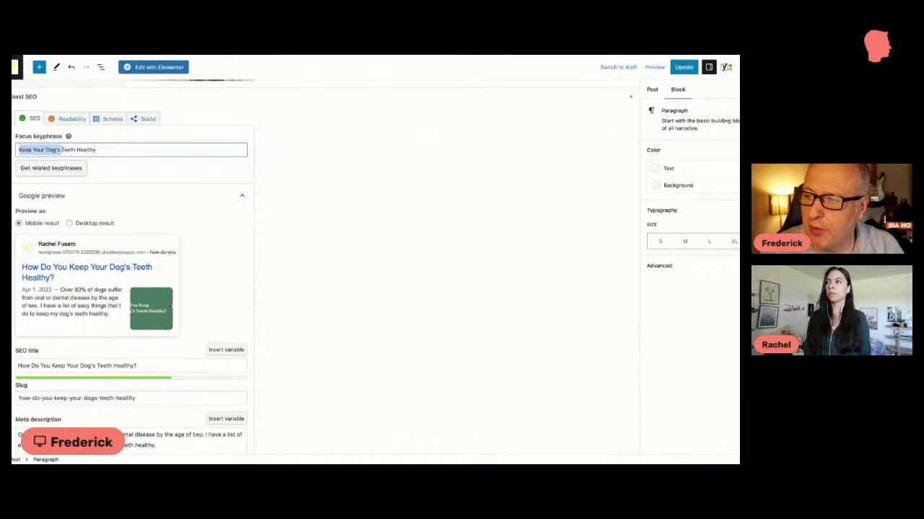
key(BackSpace)
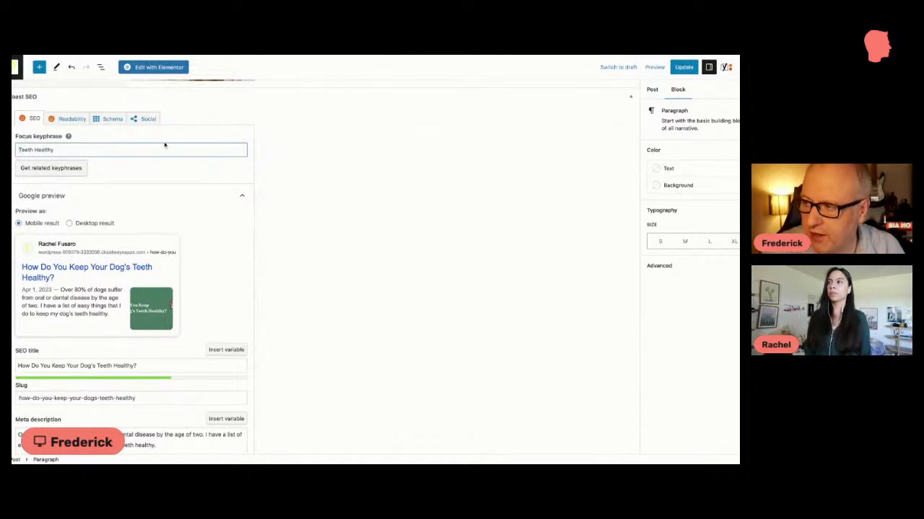
scroll(20, 150, down, 1)
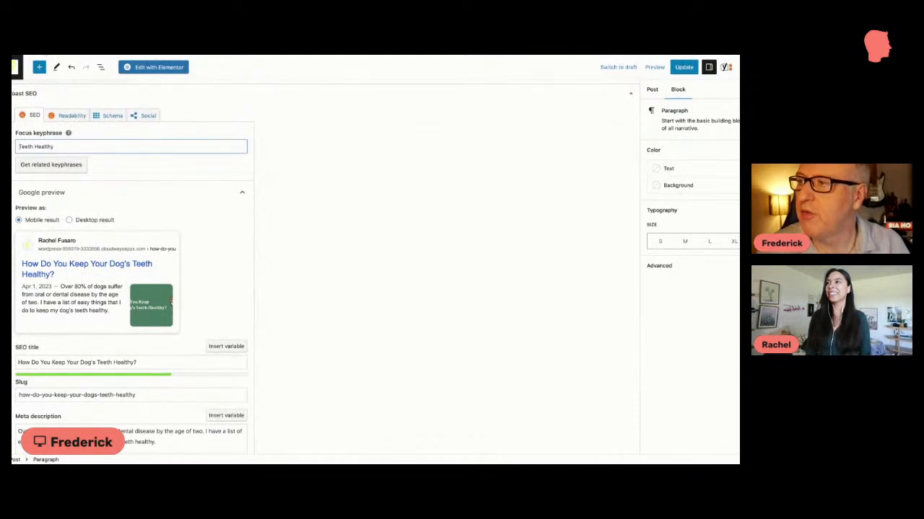
key(ctrl+z)
click(108, 147)
Step: Compare the post's SEO title with its slug in the Yoast SEO settings, glancing back at the article content
scroll(112, 154, down, 1)
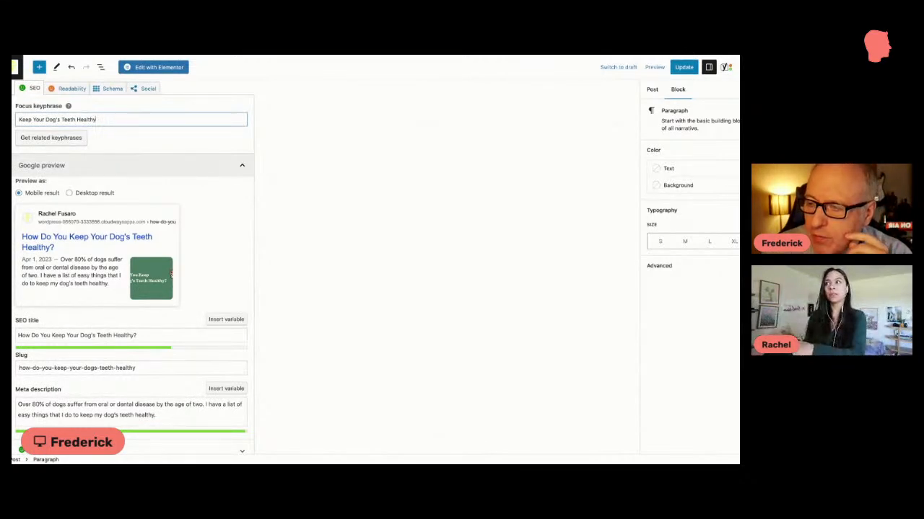
scroll(301, 179, up, 10)
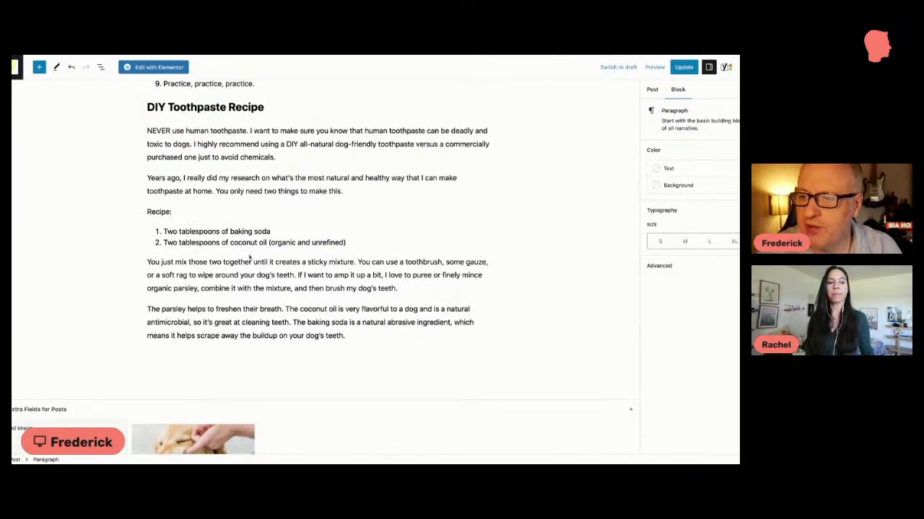
scroll(238, 258, down, 8)
scroll(292, 257, down, 5)
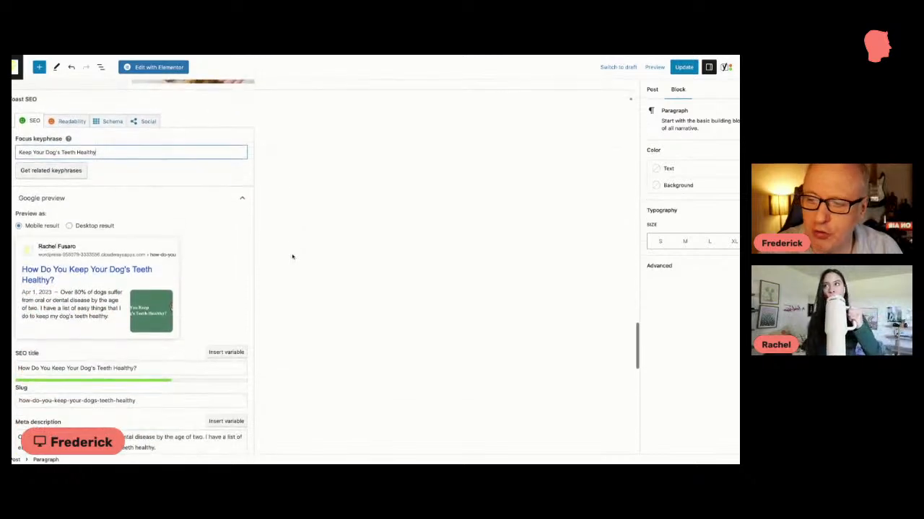
scroll(292, 254, down, 1)
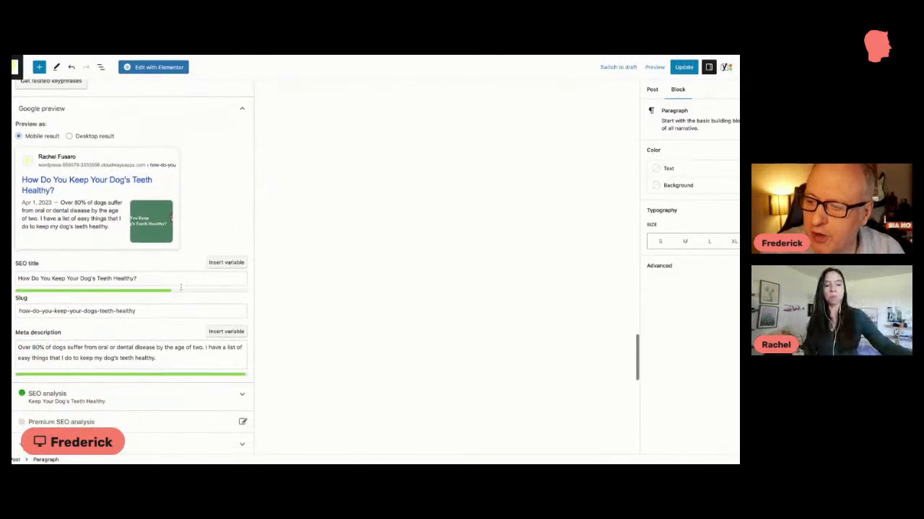
mouse_move(112, 253)
mouse_down()
mouse_move(154, 254)
mouse_move(20, 253)
mouse_up()
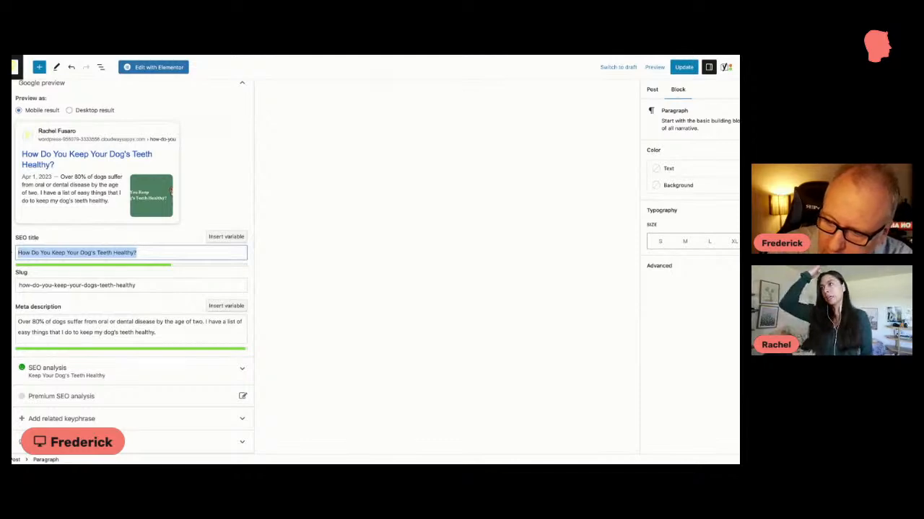
scroll(230, 195, up, 20)
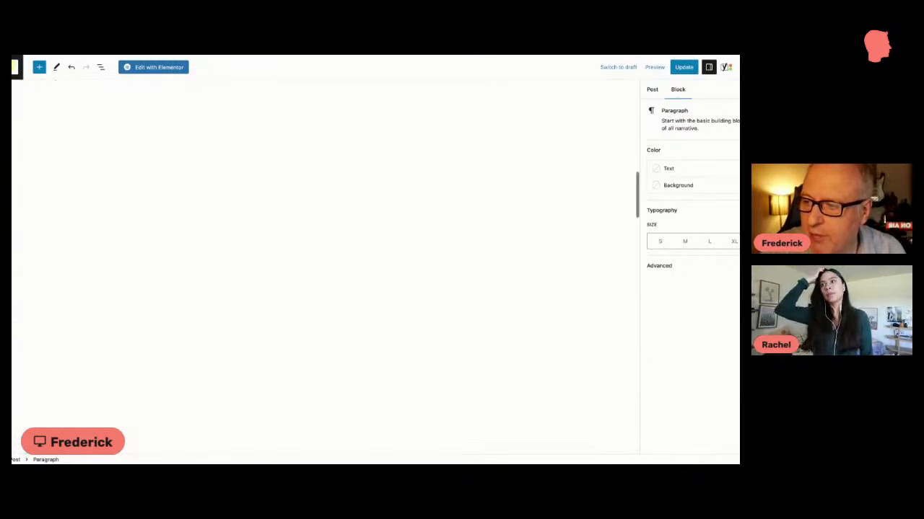
scroll(166, 302, down, 20)
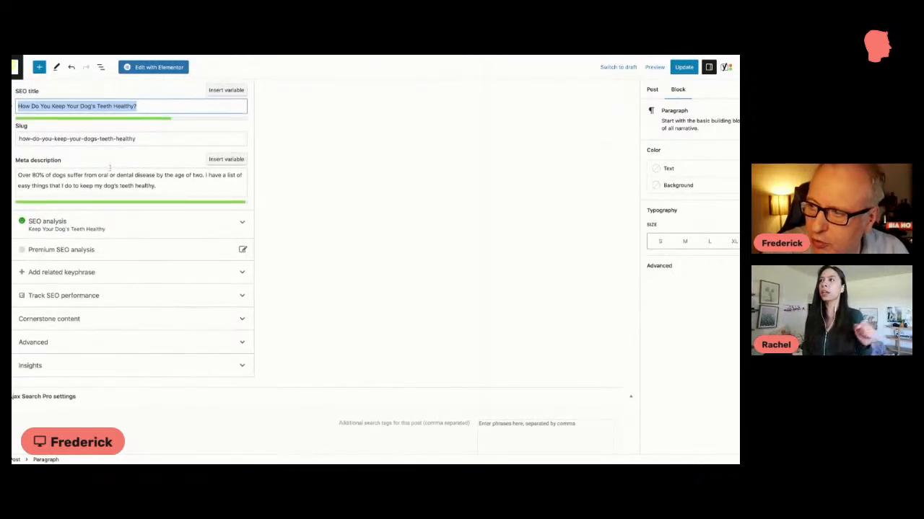
click(140, 139)
drag(139, 139, 18, 138)
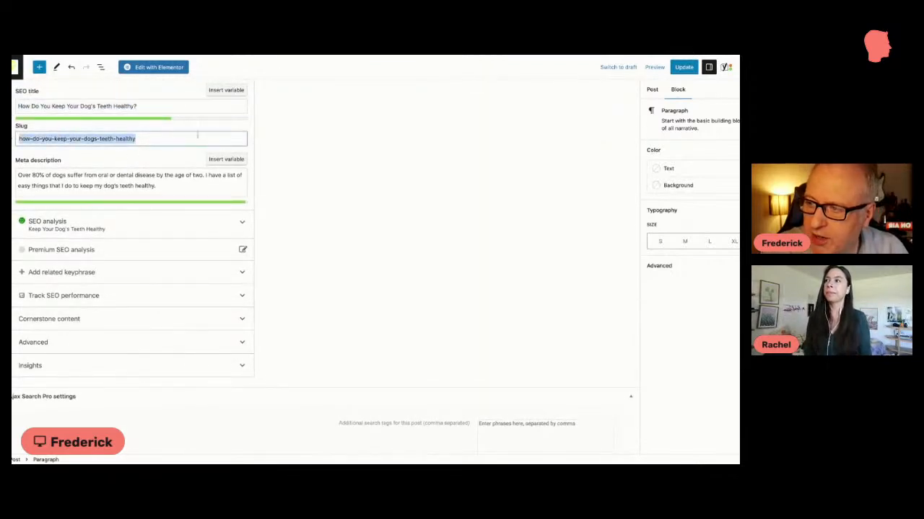
click(163, 107)
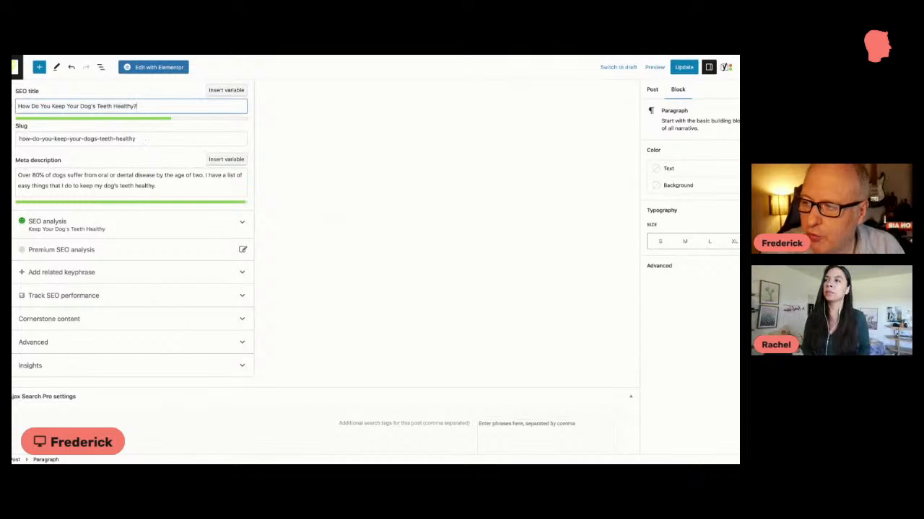
click(139, 139)
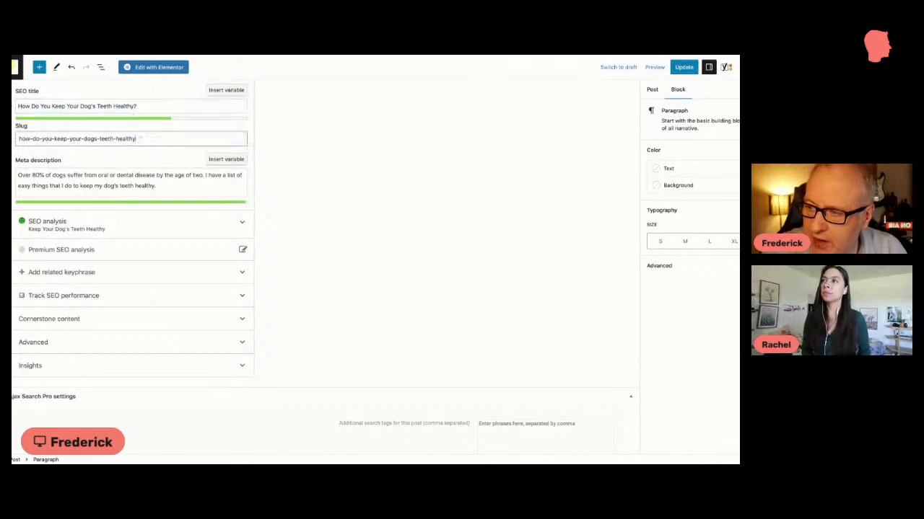
click(135, 106)
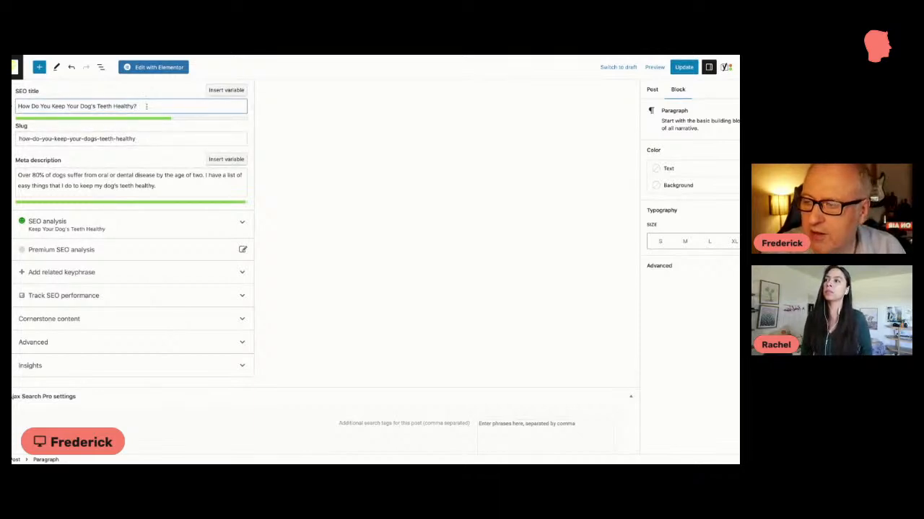
Step: Try removing "your-" from the post's slug and restore it to how-do-you-keep-your-dogs-teeth-healthy
key(ctrl+a)
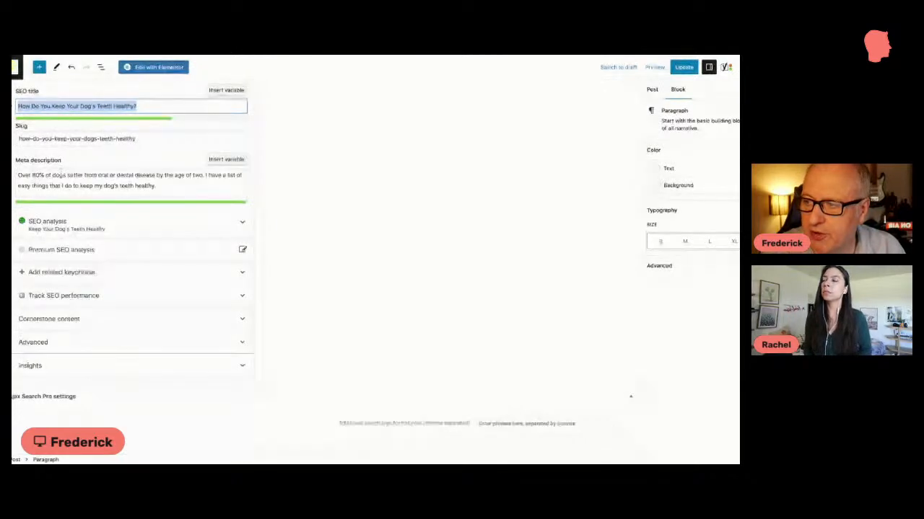
click(174, 139)
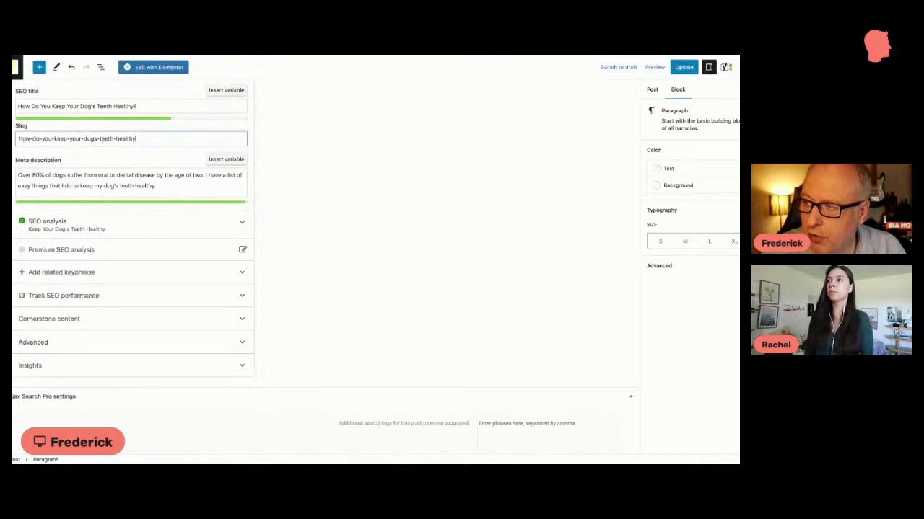
double_click(76, 138)
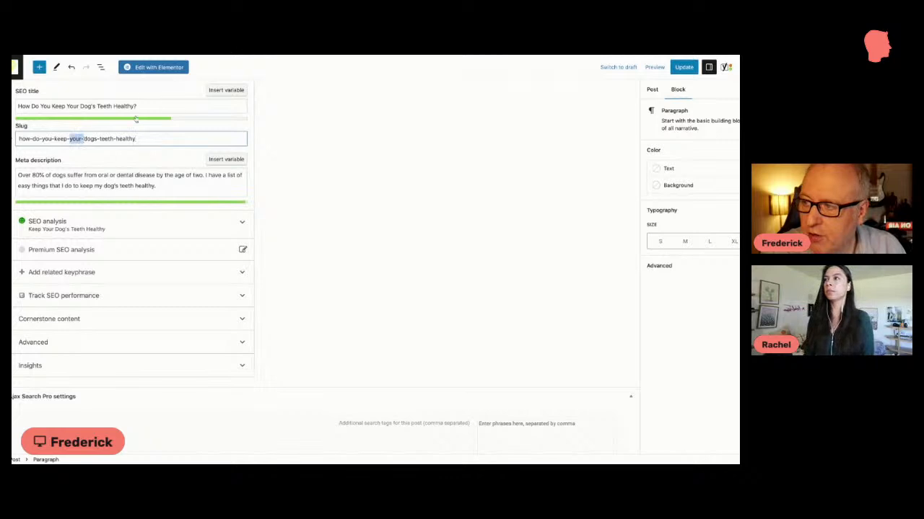
key(BackSpace)
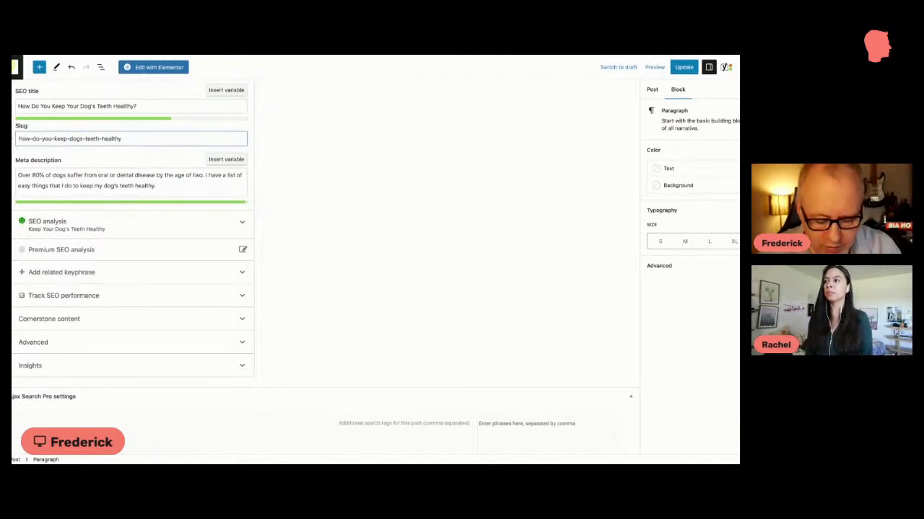
text(your)
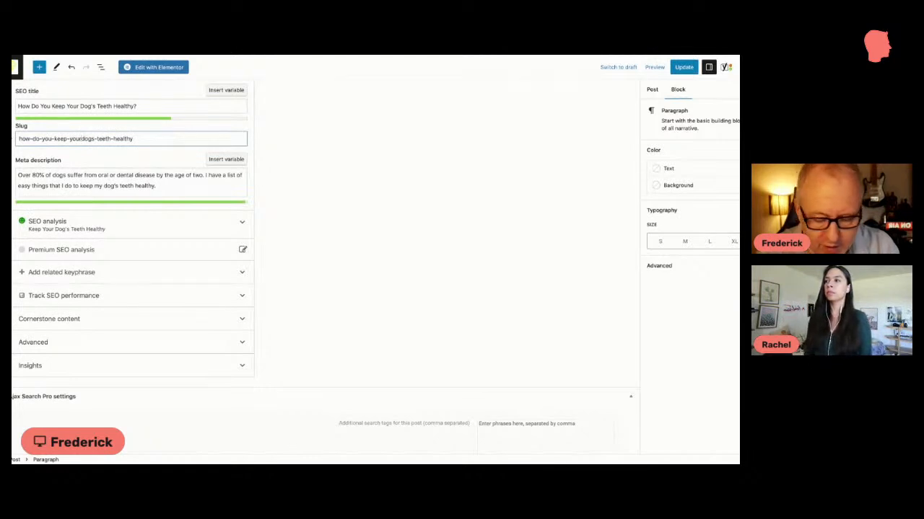
text(-)
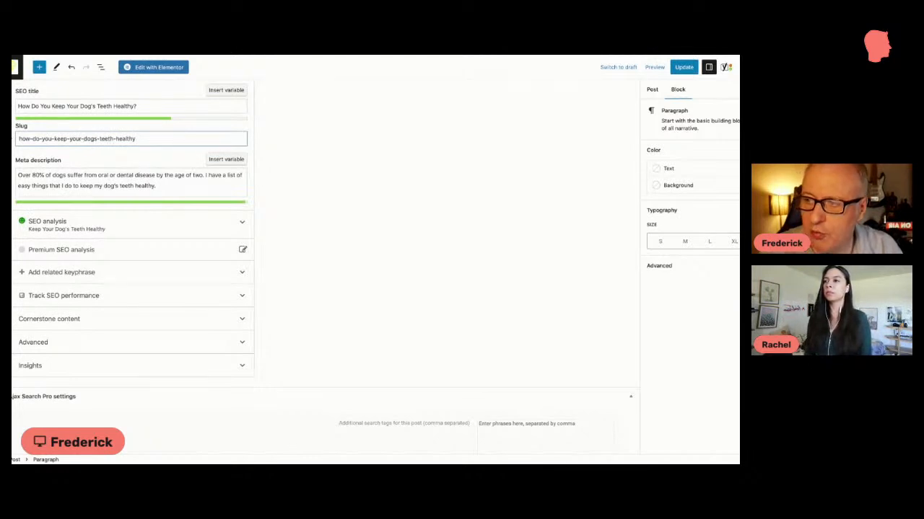
key(BackSpace)
text(-)
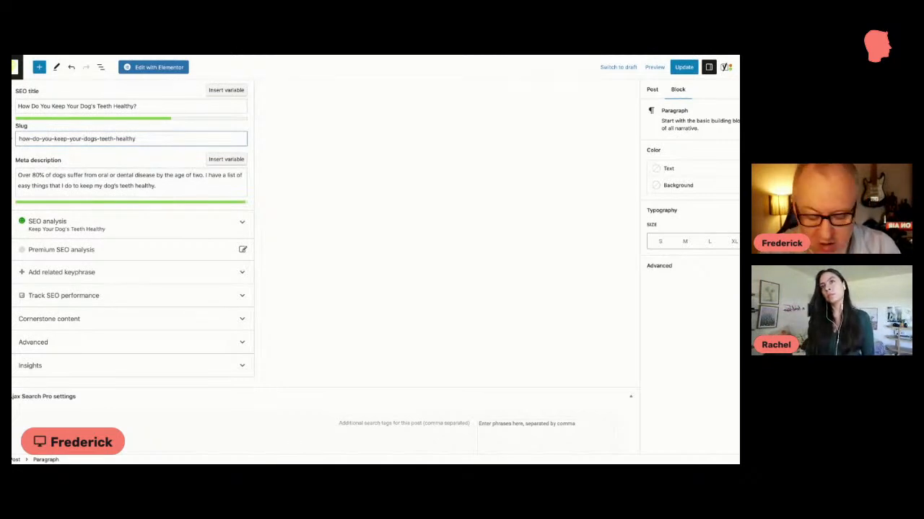
key(BackSpace)
key(BackSpace)
key(BackSpace)
key(BackSpace)
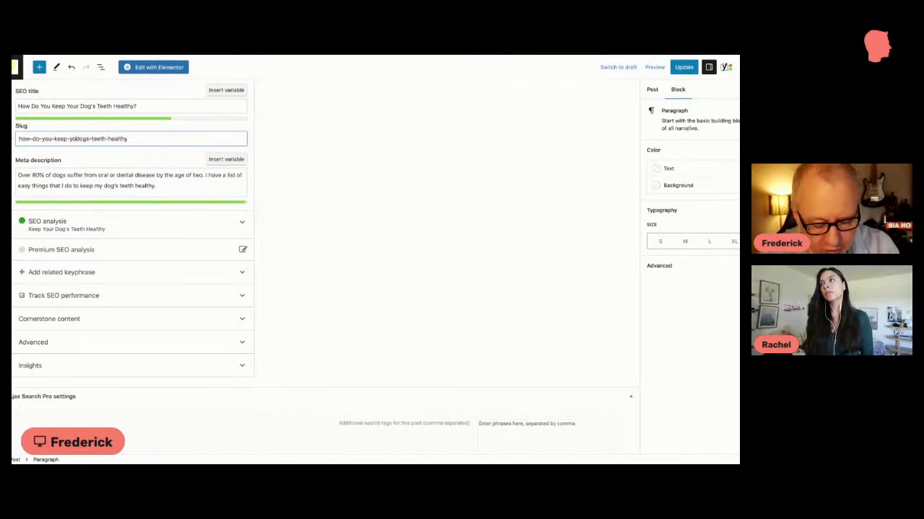
text(our-)
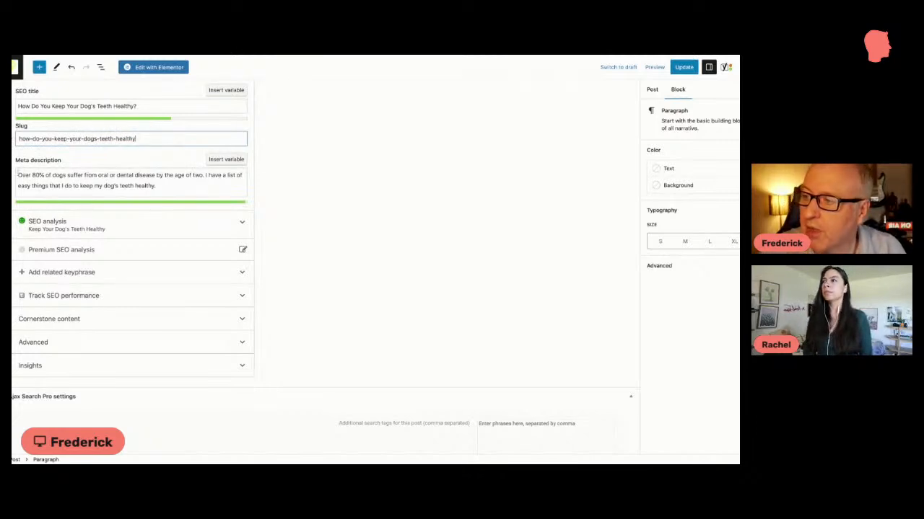
Step: Examine the meta description, focusing on how its closing phrase about keeping dog's teeth healthy uses the keyphrase
drag(18, 174, 154, 186)
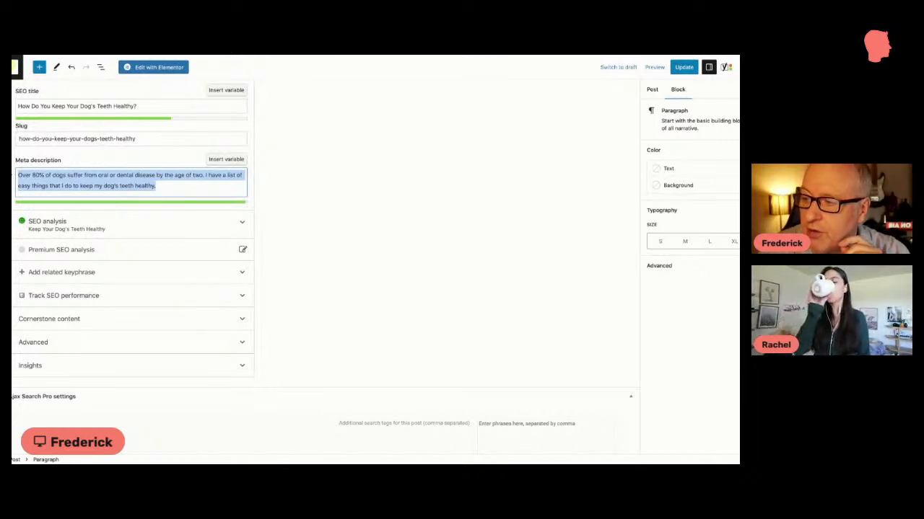
click(136, 186)
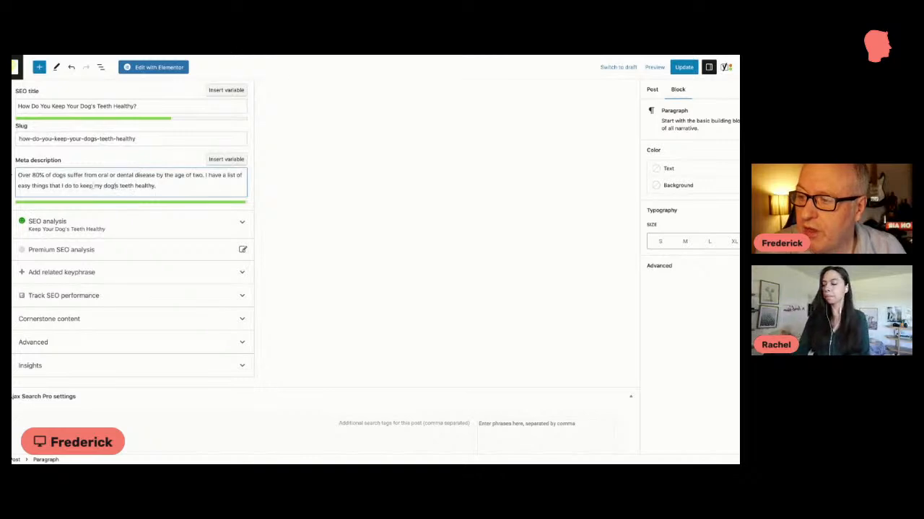
drag(80, 185, 156, 186)
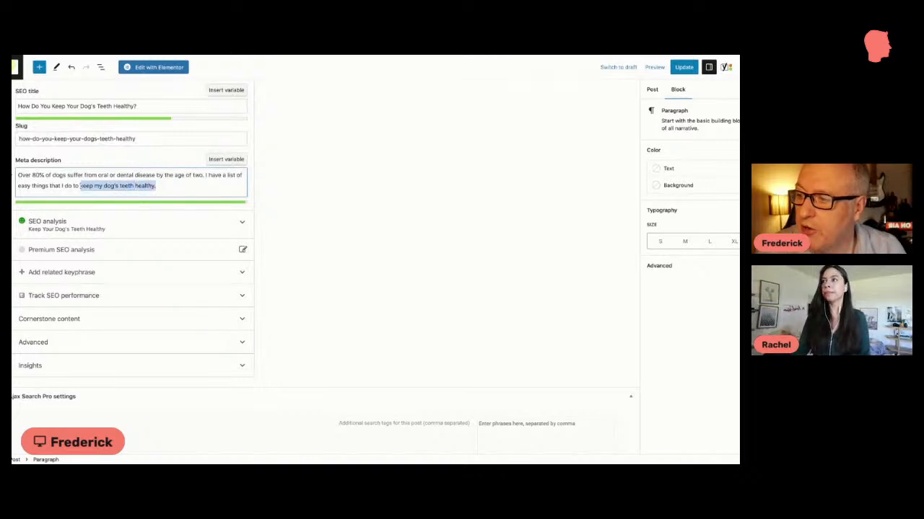
drag(171, 187, 38, 170)
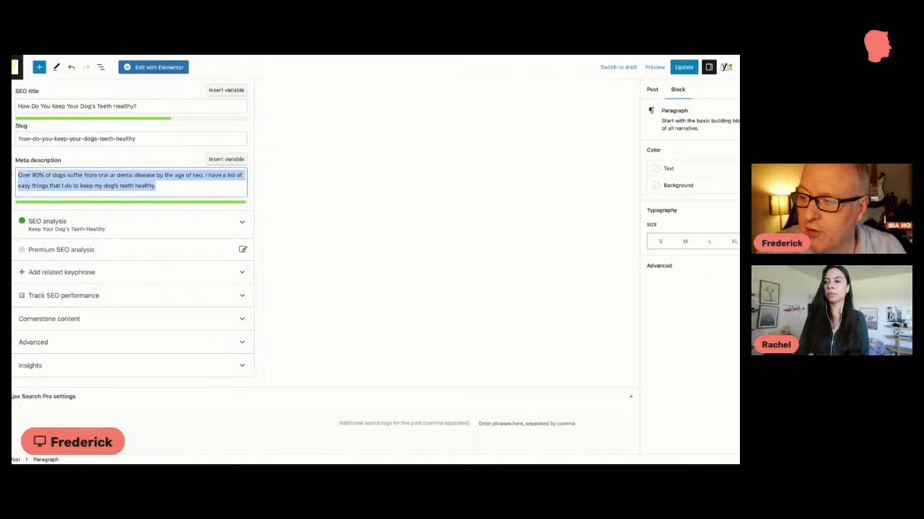
click(161, 186)
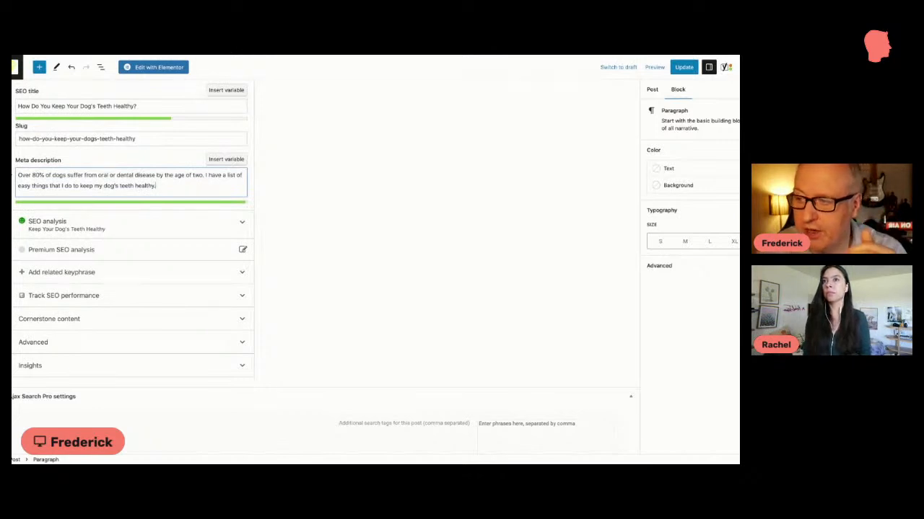
key(ctrl+a)
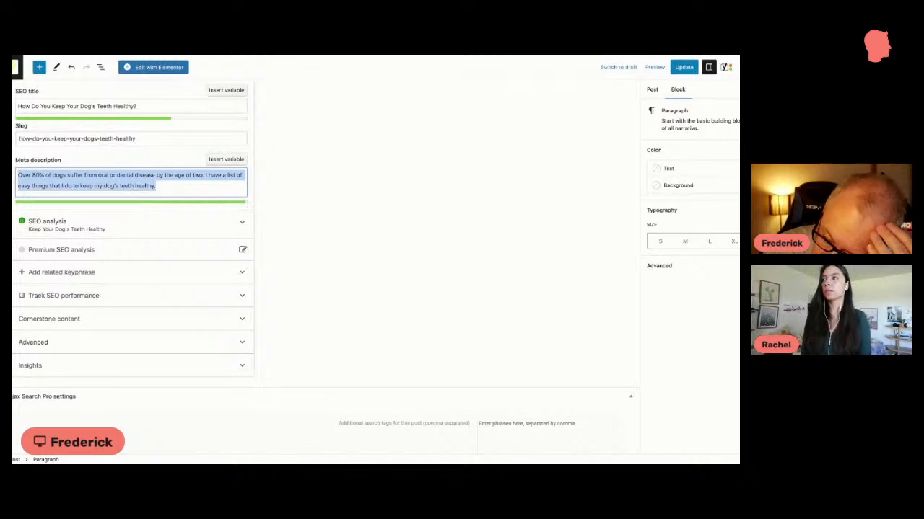
Step: Review the post's Yoast readability analysis and return to its SEO settings
scroll(106, 153, up, 4)
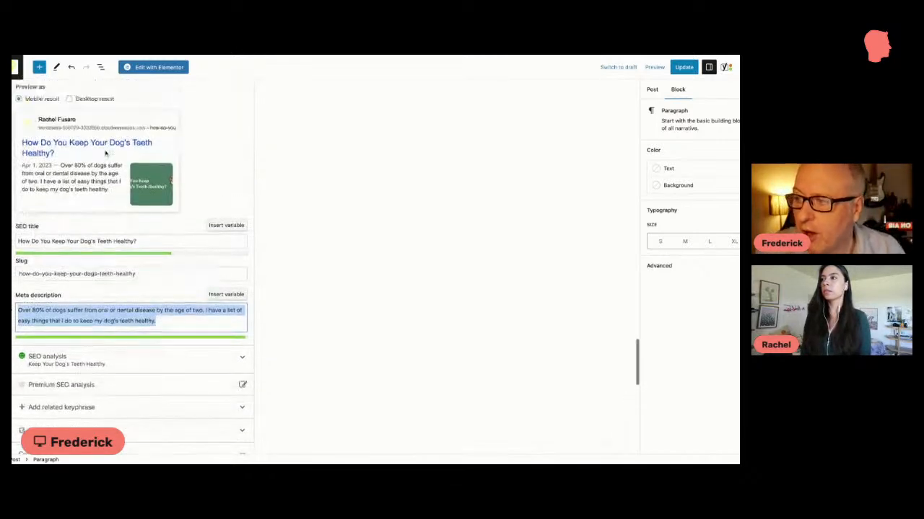
scroll(106, 153, up, 4)
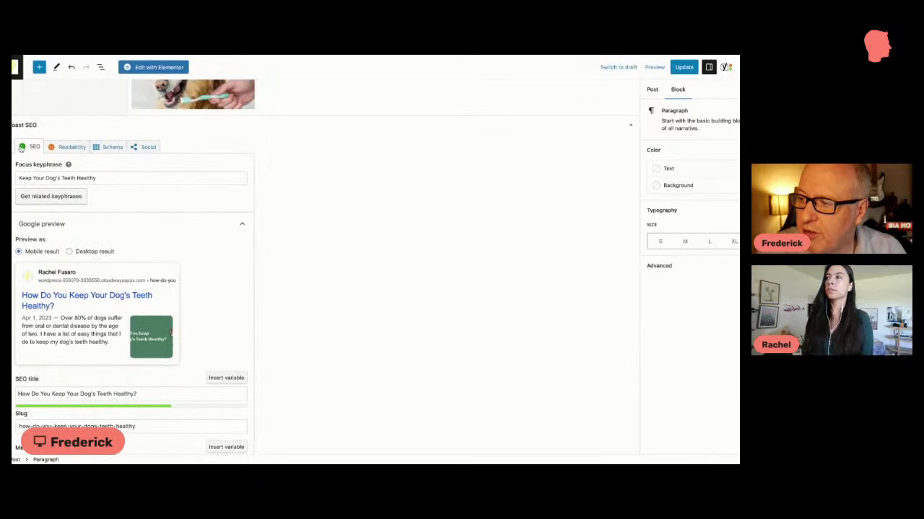
click(65, 148)
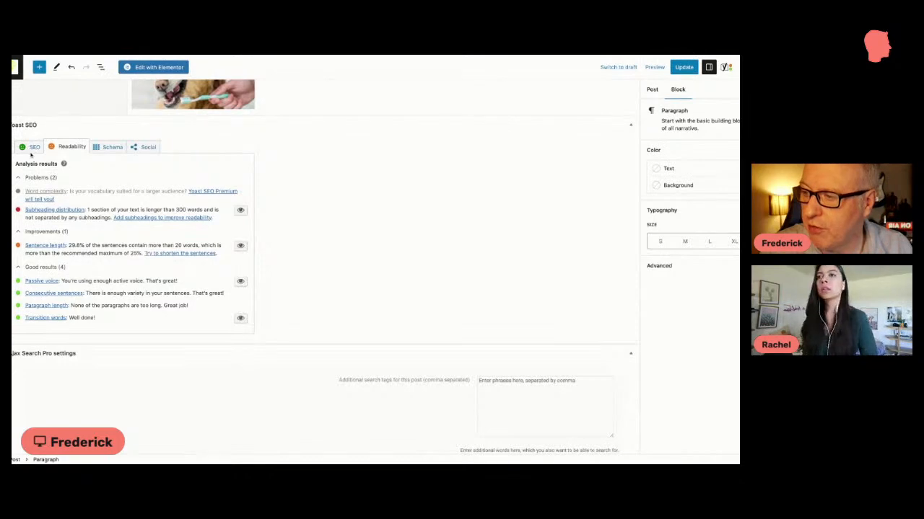
click(31, 149)
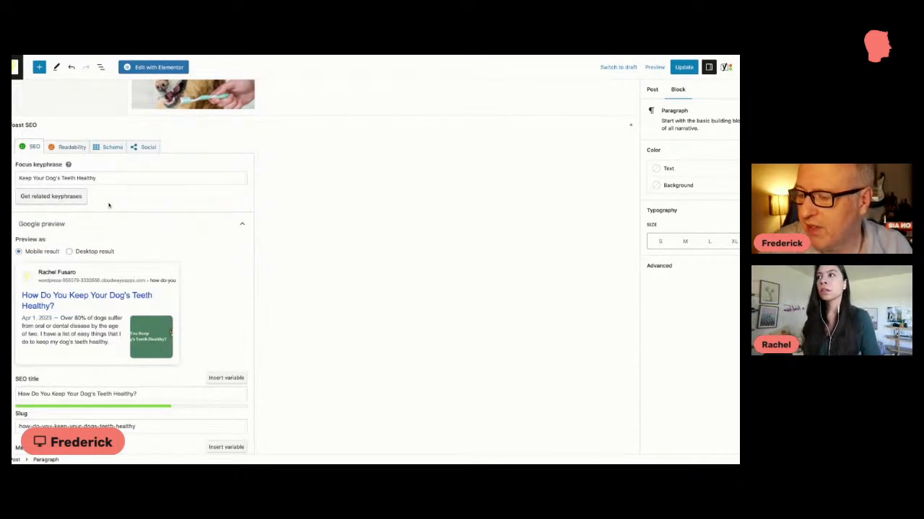
Step: Examine the alt text of the dog tooth-brushing image above the "Taking Your Dogs to the Vet" heading
scroll(109, 206, down, 5)
scroll(109, 206, up, 15)
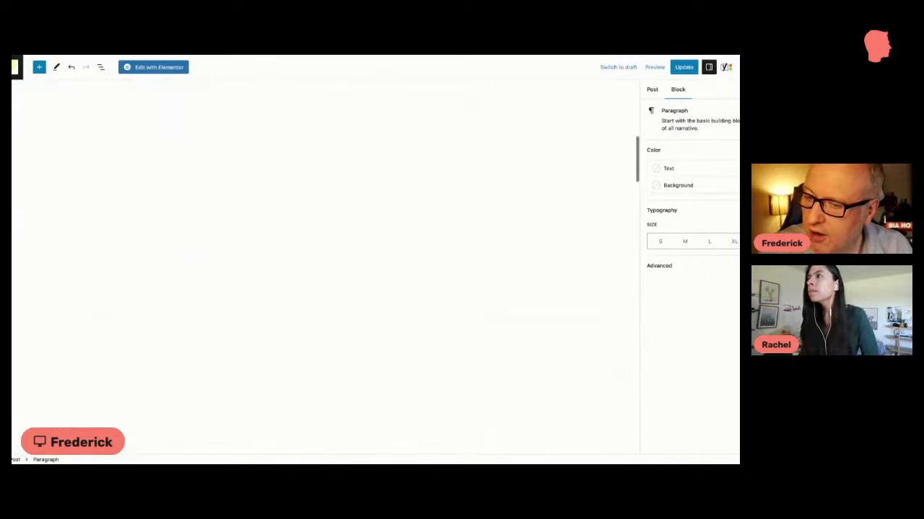
scroll(229, 216, down, 6)
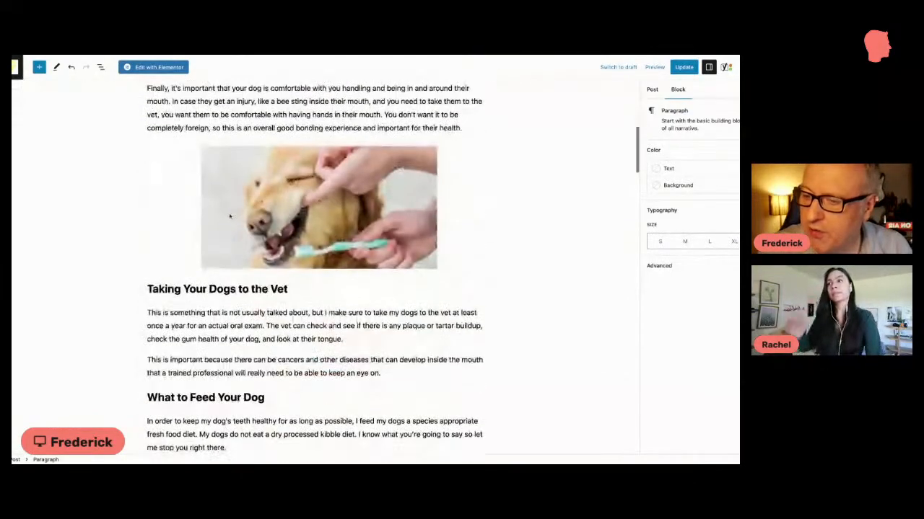
click(231, 215)
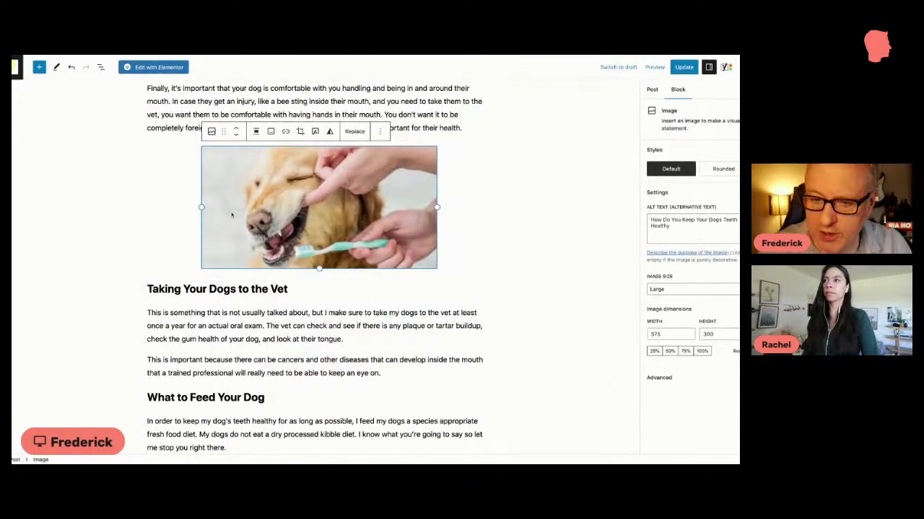
click(672, 226)
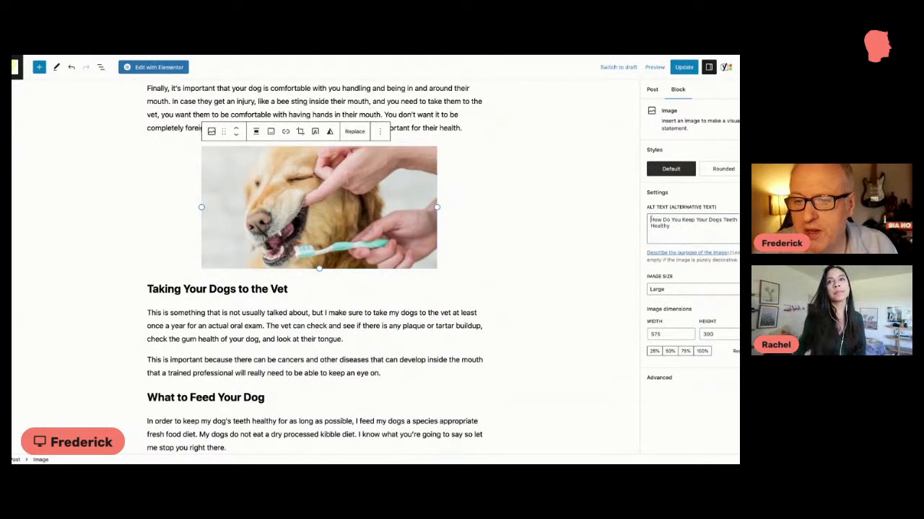
double_click(657, 220)
click(670, 226)
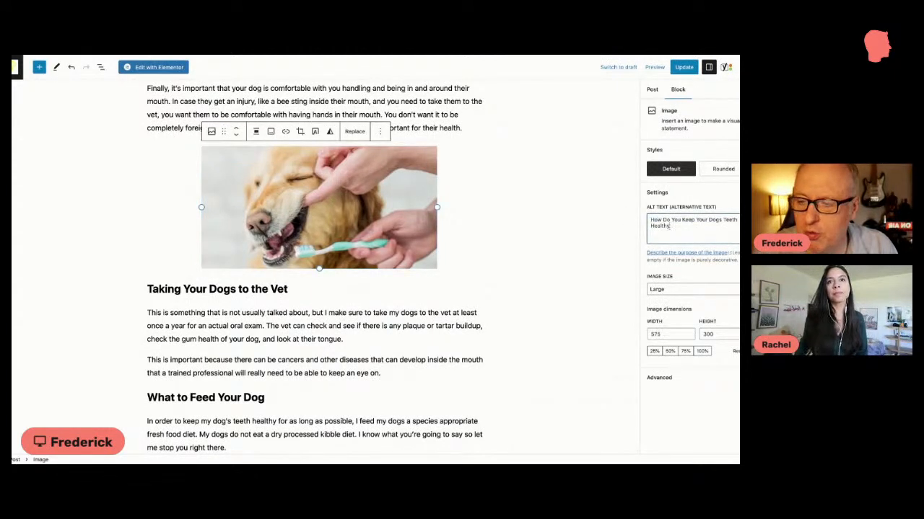
key(ctrl+a)
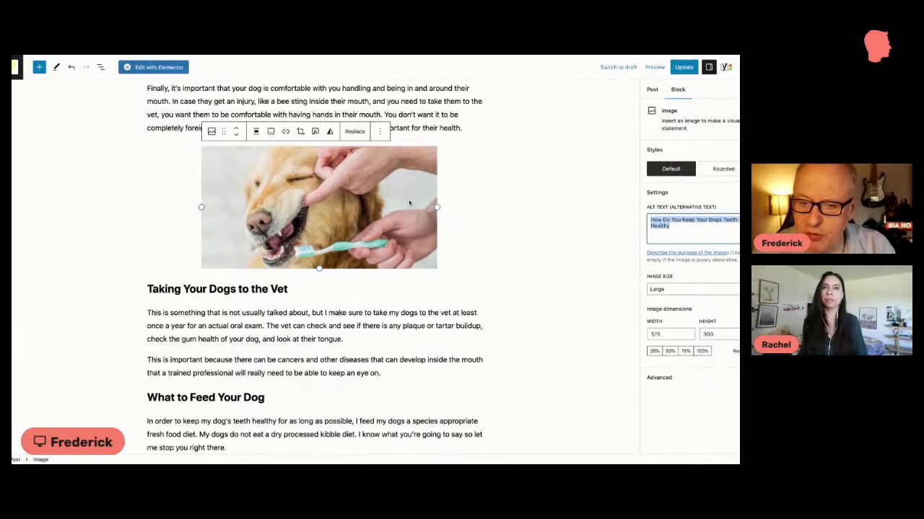
click(673, 225)
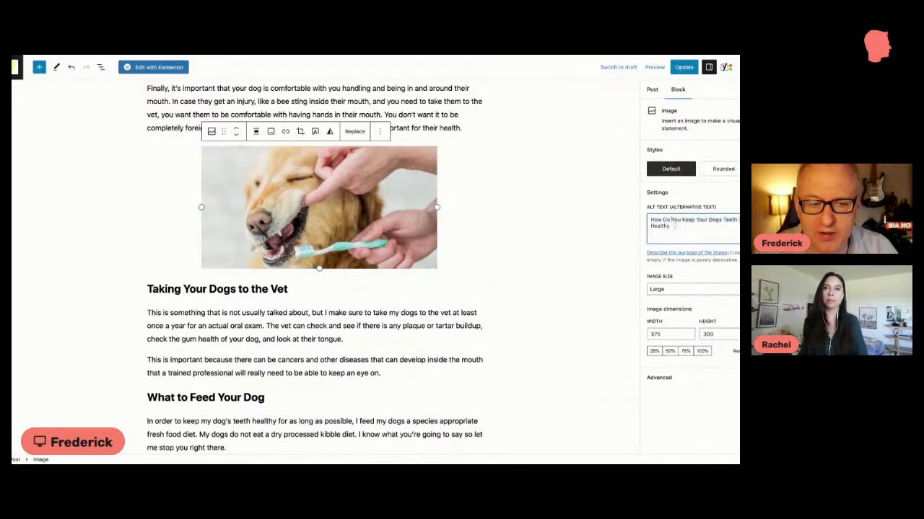
drag(677, 231, 647, 221)
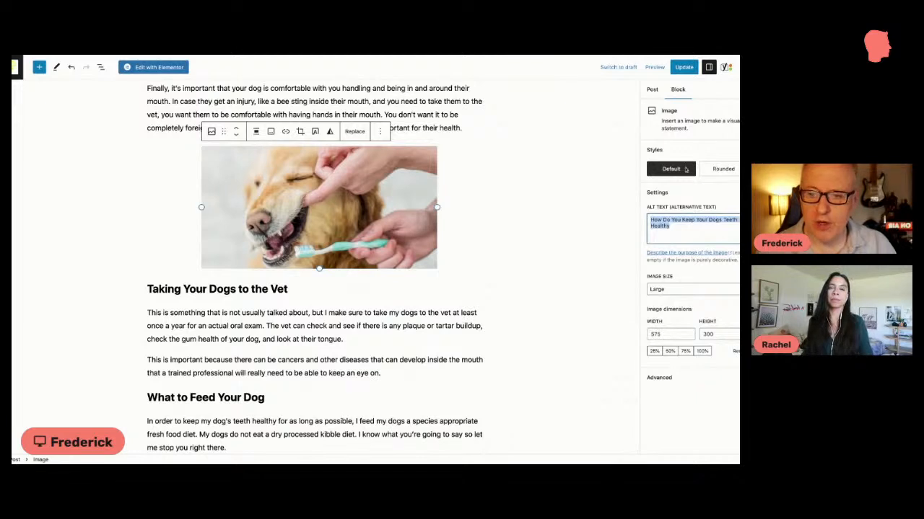
click(653, 91)
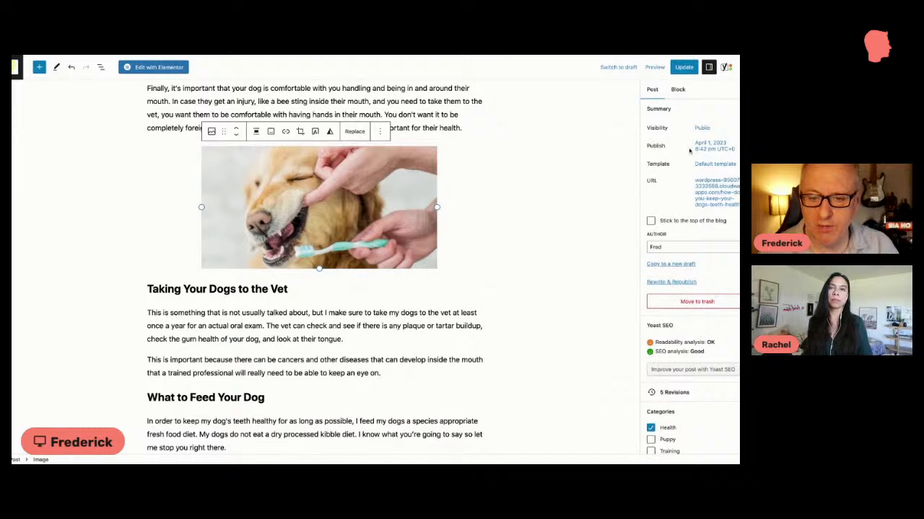
click(679, 91)
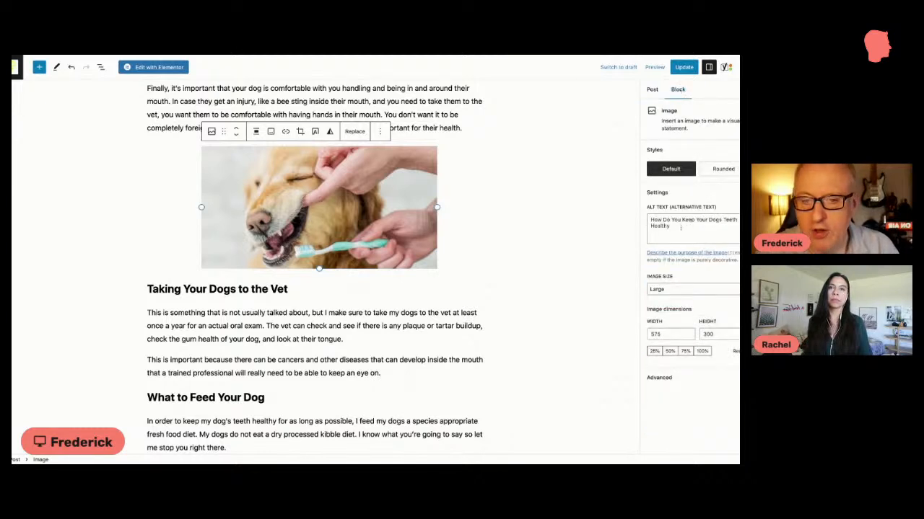
drag(692, 225, 644, 223)
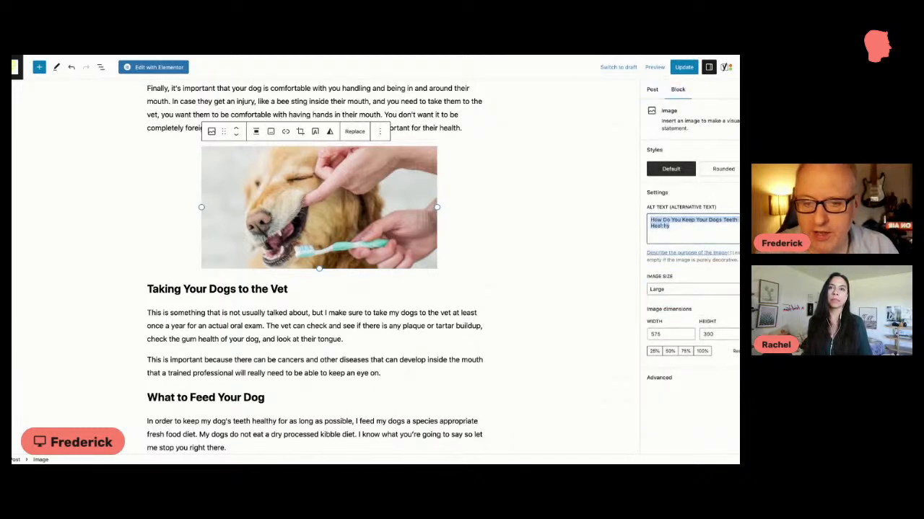
Step: Expand the Yoast SEO analysis for the focus keyphrase and review its problems and good results
scroll(560, 225, down, 20)
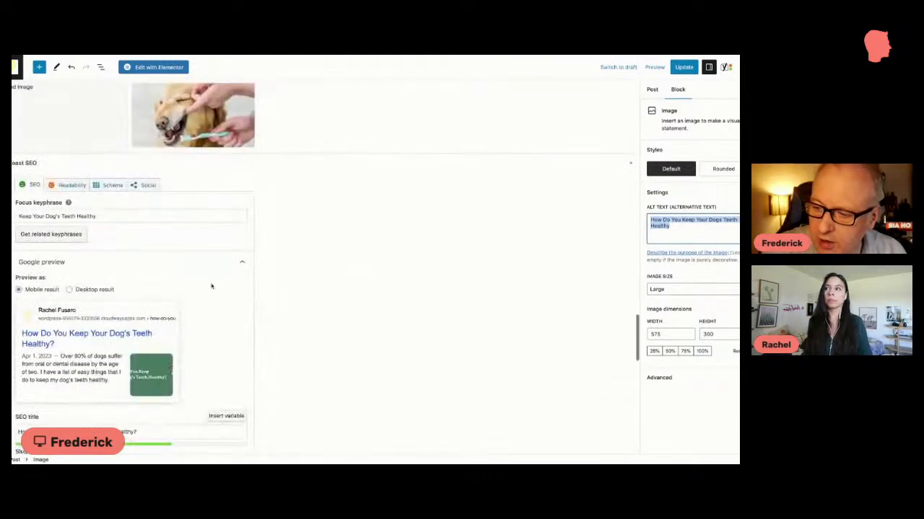
scroll(191, 286, down, 7)
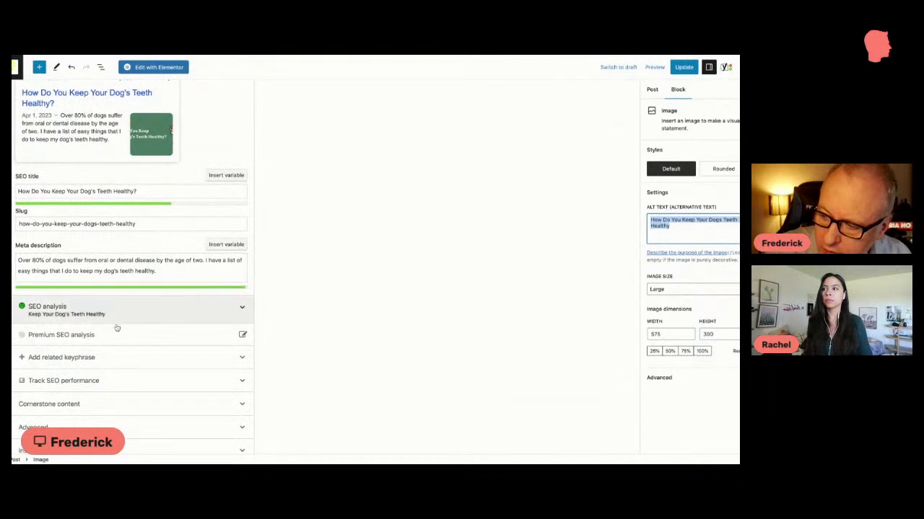
click(118, 324)
scroll(113, 323, down, 3)
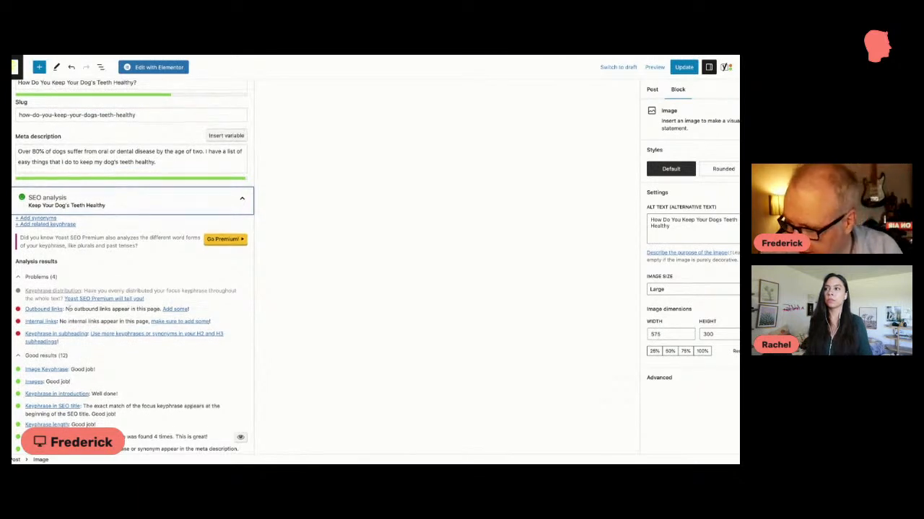
scroll(44, 317, down, 2)
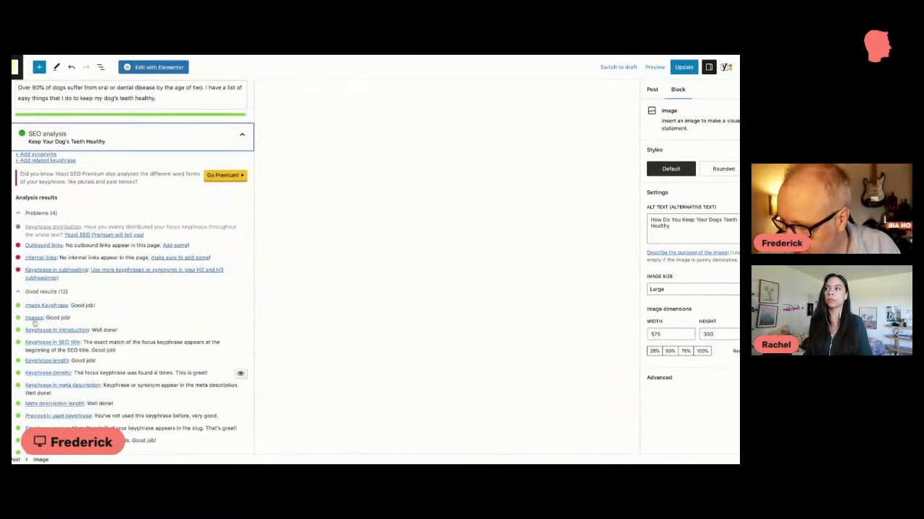
scroll(41, 336, down, 1)
scroll(39, 318, up, 2)
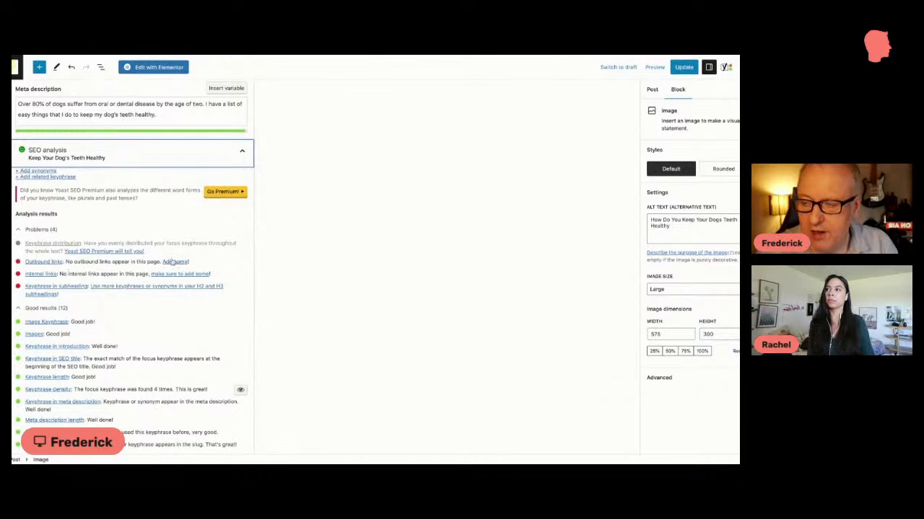
Step: Examine the "How to Brush Your Dog's Teeth" section, highlighting "is how to do it." in its introduction, and read on to the DIY toothpaste recipe
scroll(359, 185, up, 15)
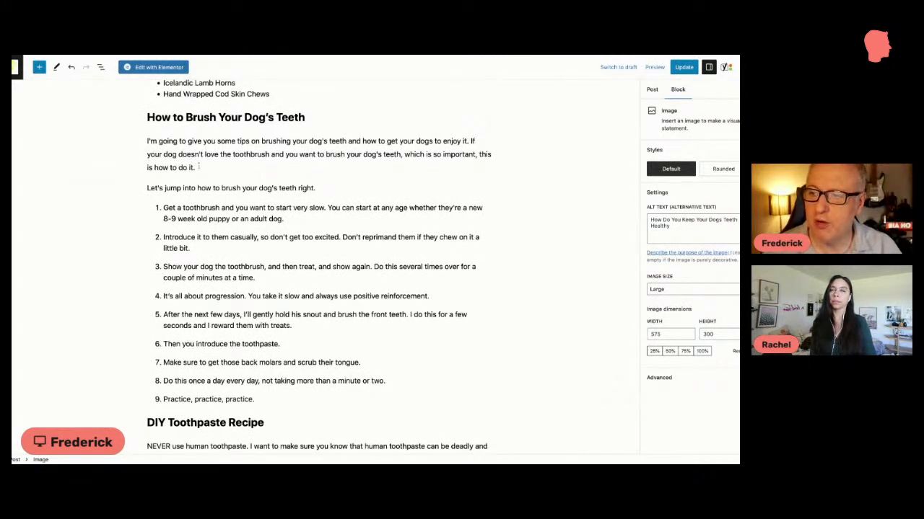
drag(196, 167, 147, 168)
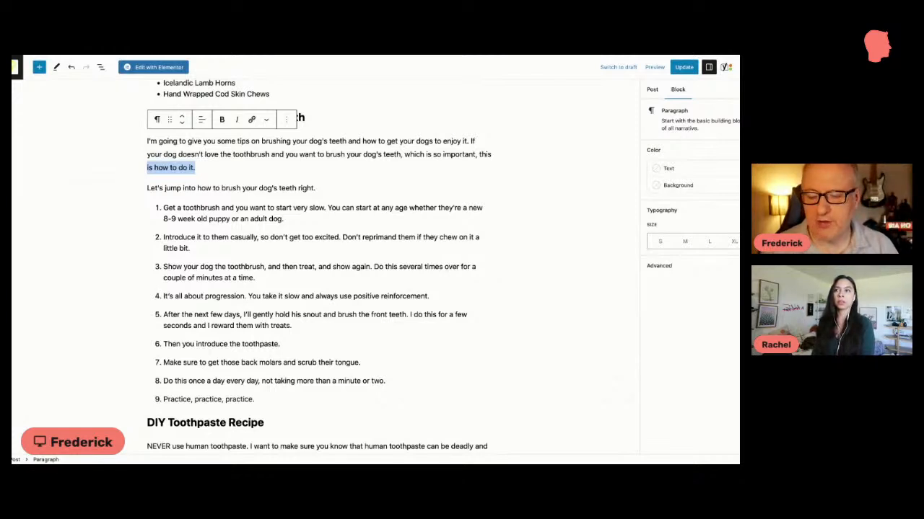
click(195, 168)
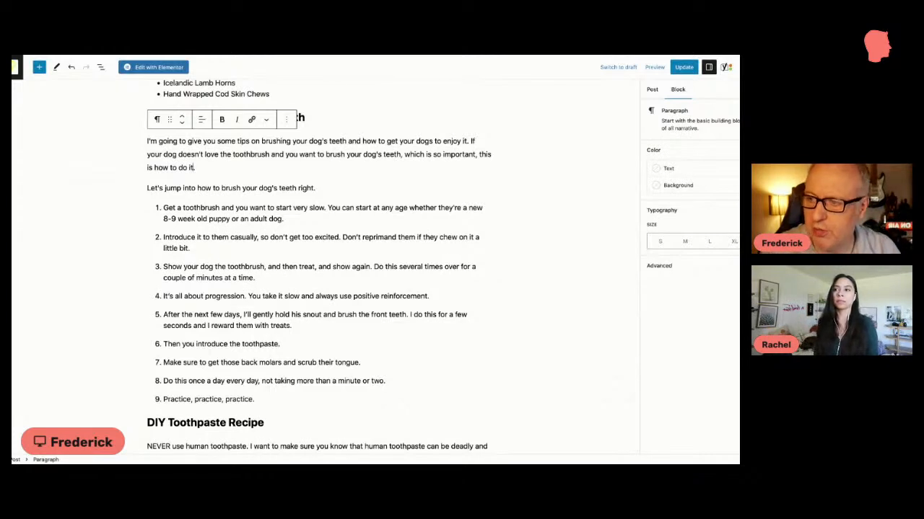
scroll(325, 267, down, 1)
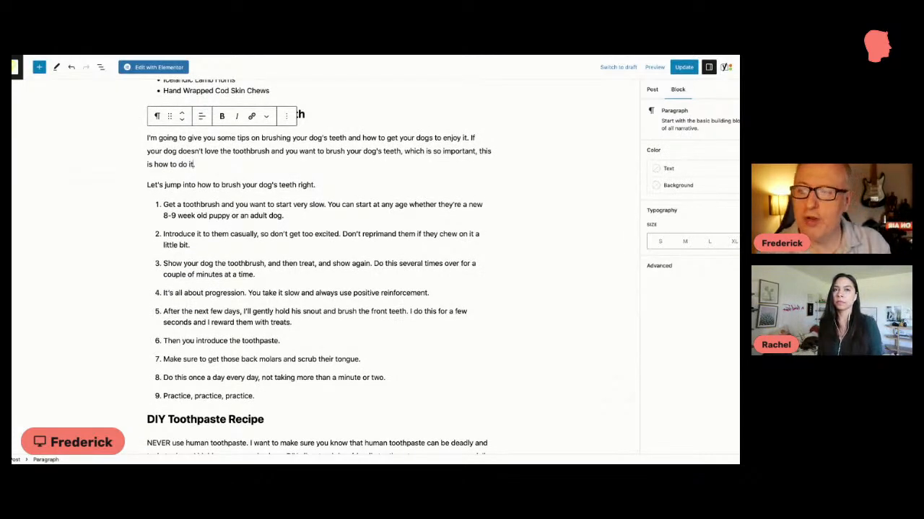
scroll(325, 267, down, 2)
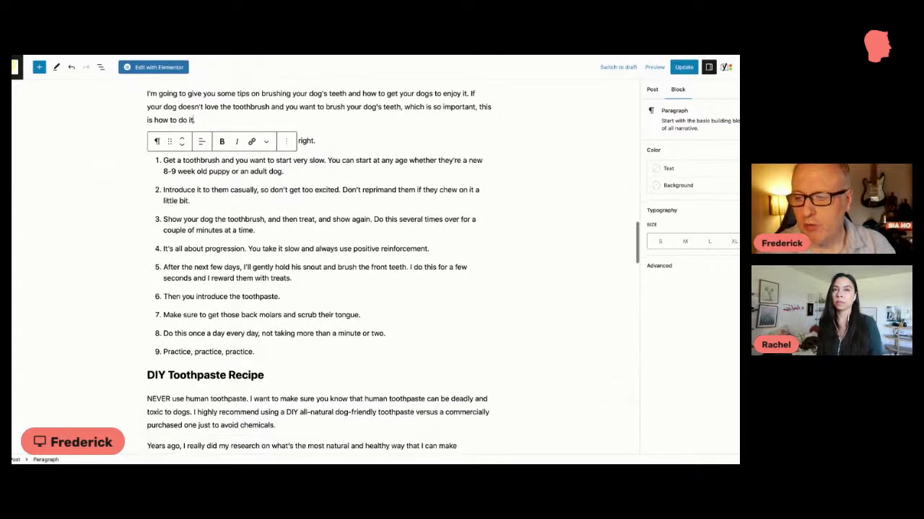
scroll(204, 185, down, 5)
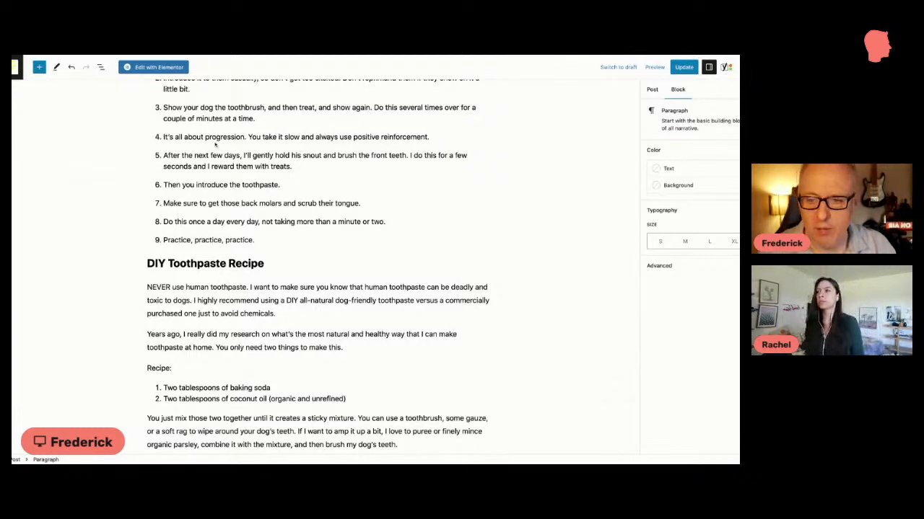
scroll(216, 146, down, 1)
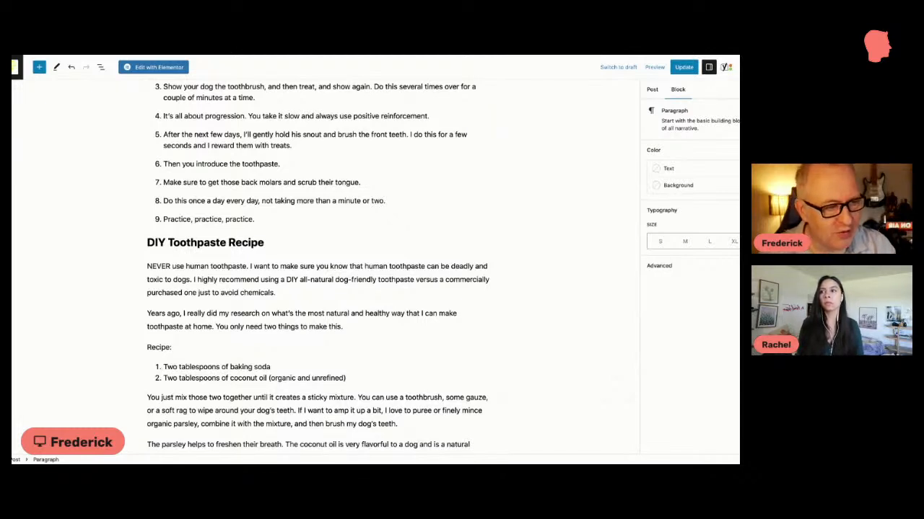
Step: Recheck the outbound and internal link problems in the Yoast SEO analysis and return to the beginning of the post
scroll(204, 167, down, 20)
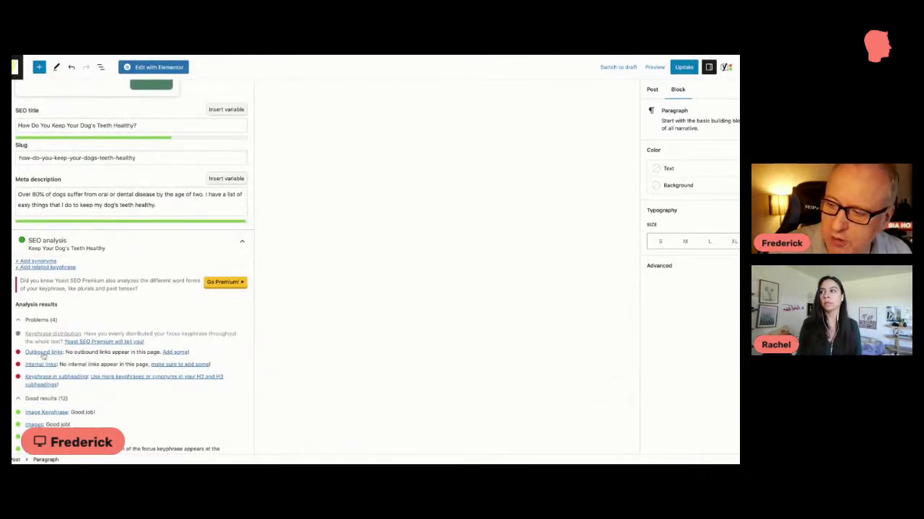
scroll(117, 309, up, 20)
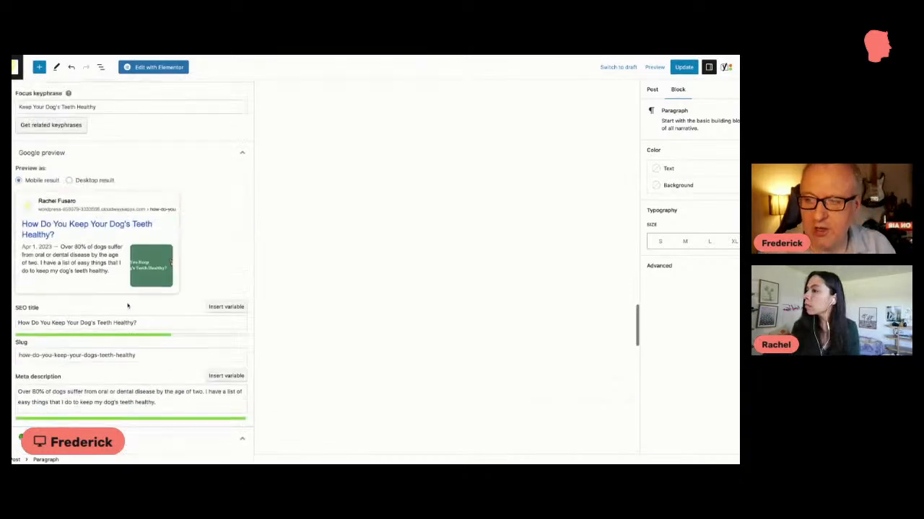
scroll(177, 267, up, 4)
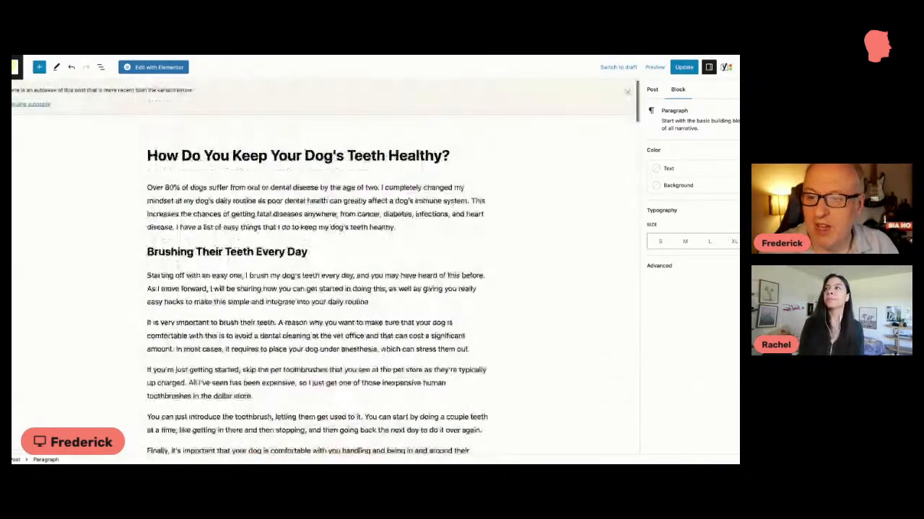
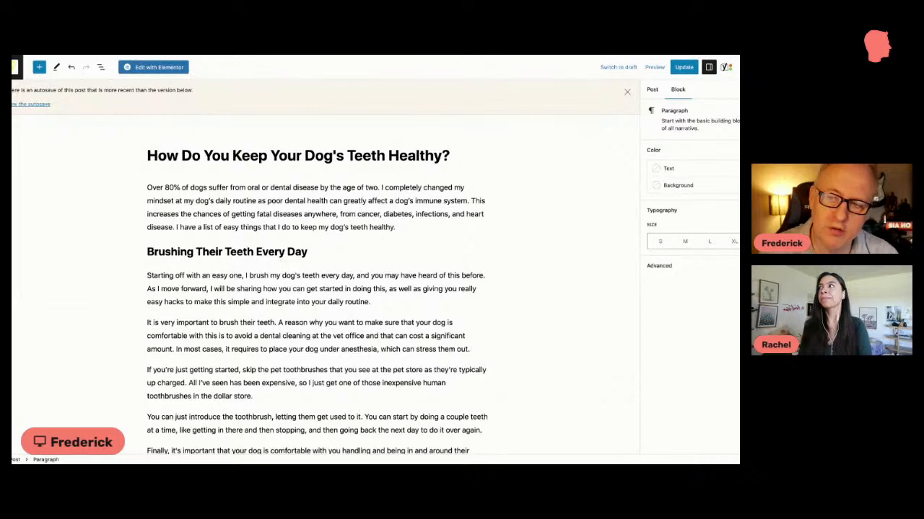
Step: Browse the products on the public shop page and check the Shop Products list in the WordPress admin
scroll(524, 170, down, 2)
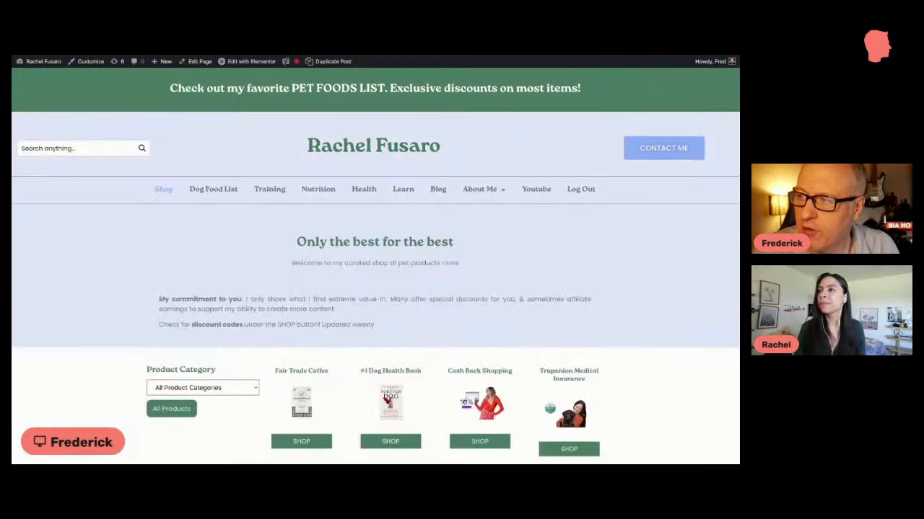
scroll(159, 191, down, 3)
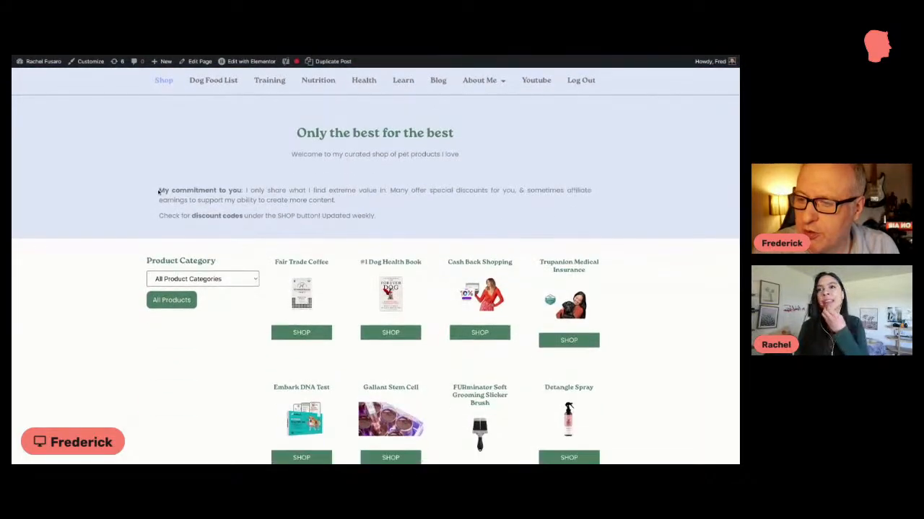
scroll(159, 190, down, 4)
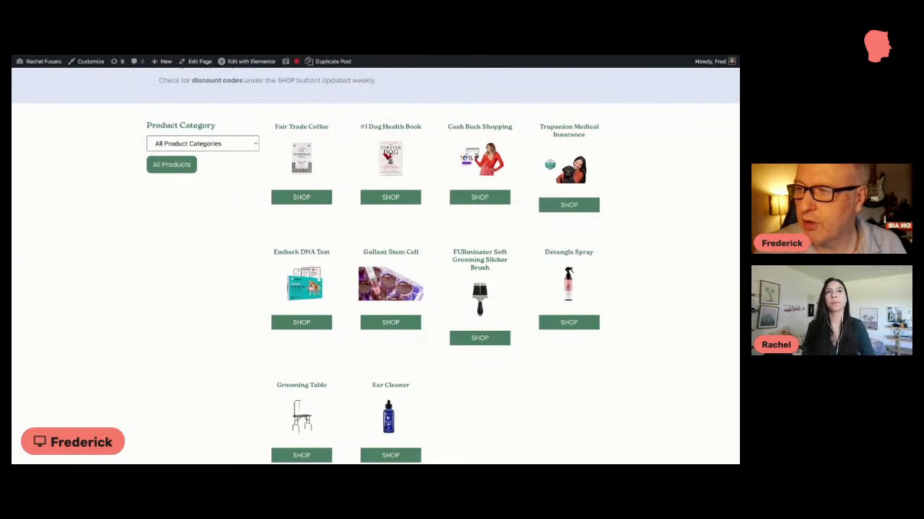
key(ctrl+Tab)
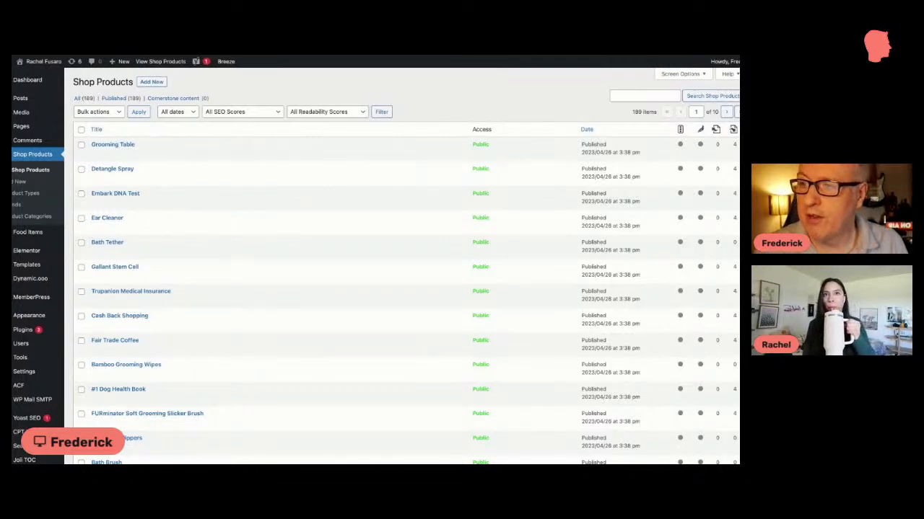
Step: Switch to the shop page spreadsheet in Google Sheets and widen the Shop Link and Product Specs/Features columns
click(303, 30)
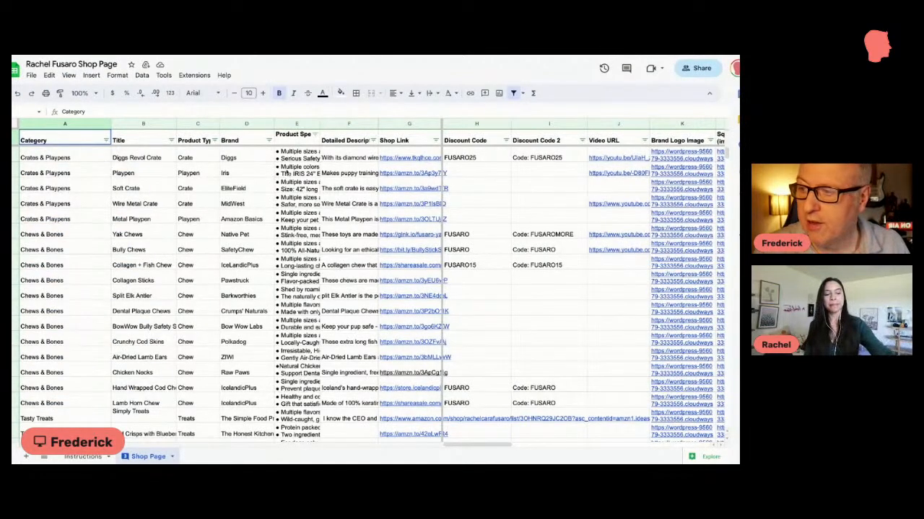
drag(441, 125, 487, 125)
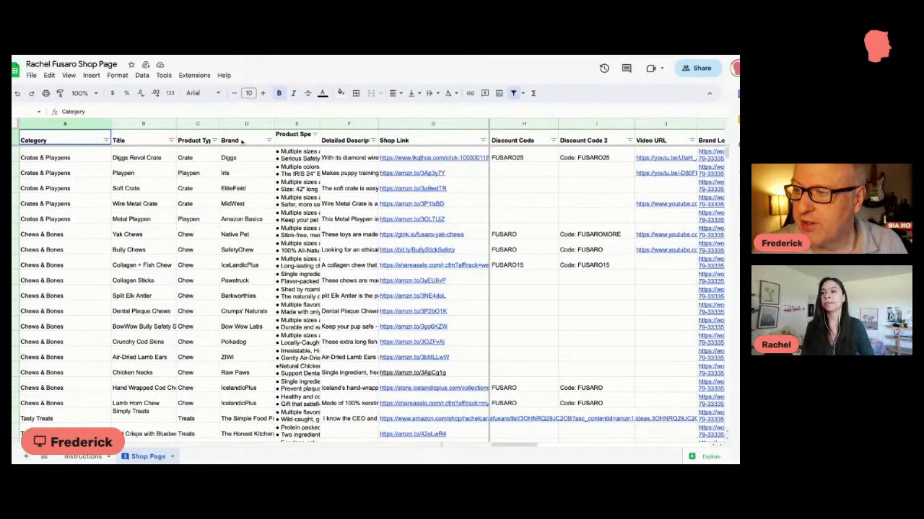
drag(318, 124, 372, 123)
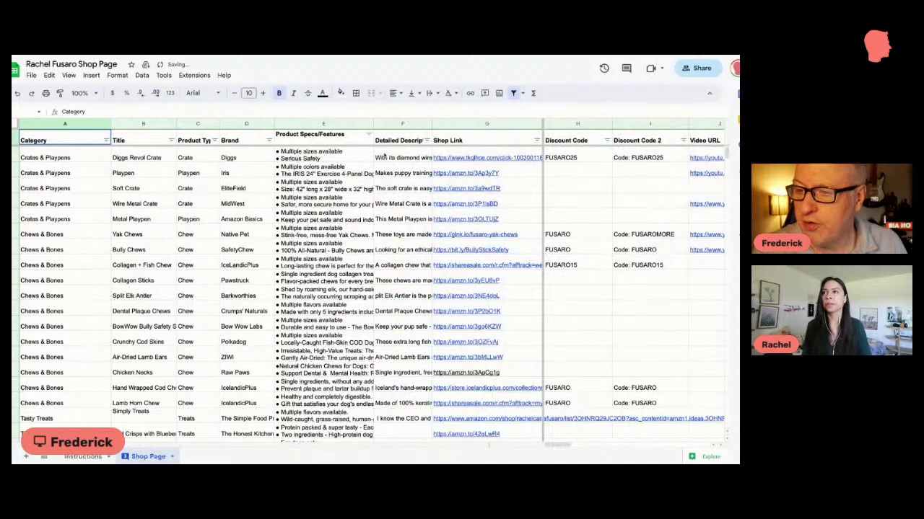
Step: Inspect the full detailed description and shop link of the Diggs Revol Crate product
click(396, 158)
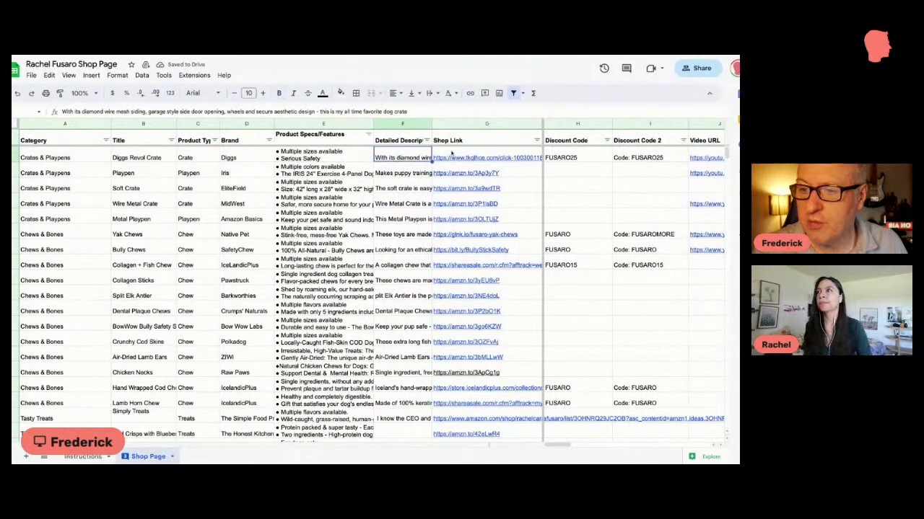
click(452, 152)
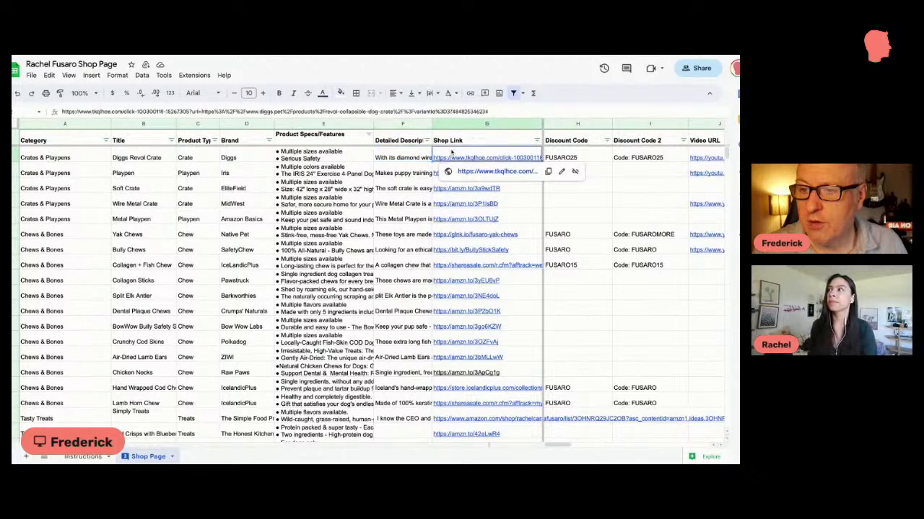
scroll(452, 152, right, 2)
scroll(452, 152, right, 3)
scroll(451, 151, left, 3)
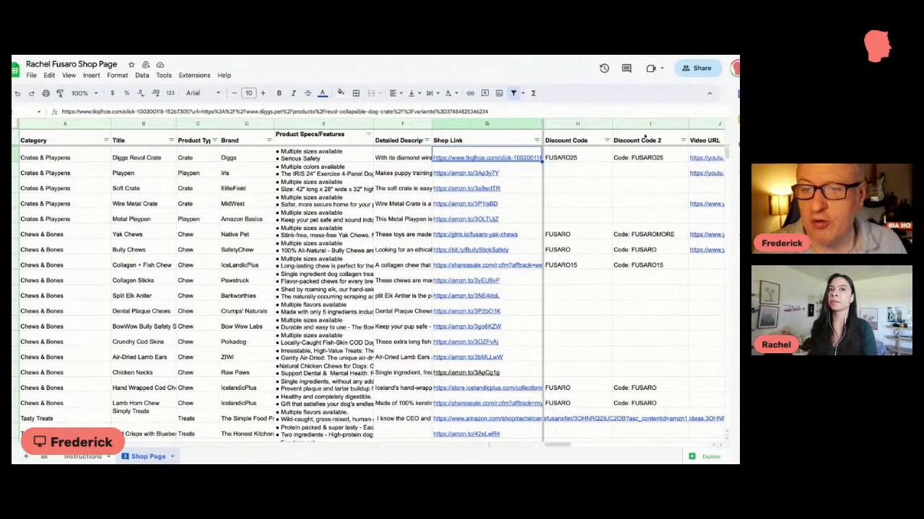
Step: Inspect the Discount Code 2 entries for the Revol Crate, Yak Chews, Treat Pouch, Walk Suite and Butter Harness products
click(641, 156)
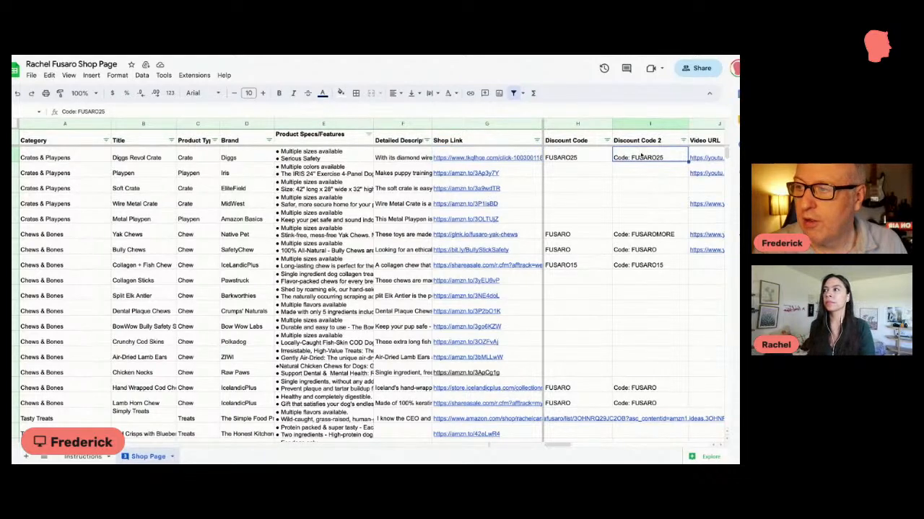
click(636, 234)
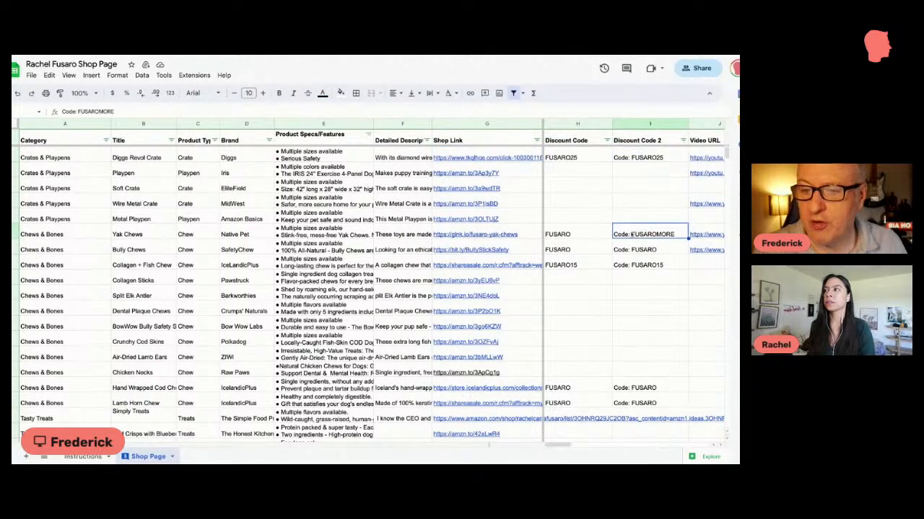
scroll(631, 235, down, 15)
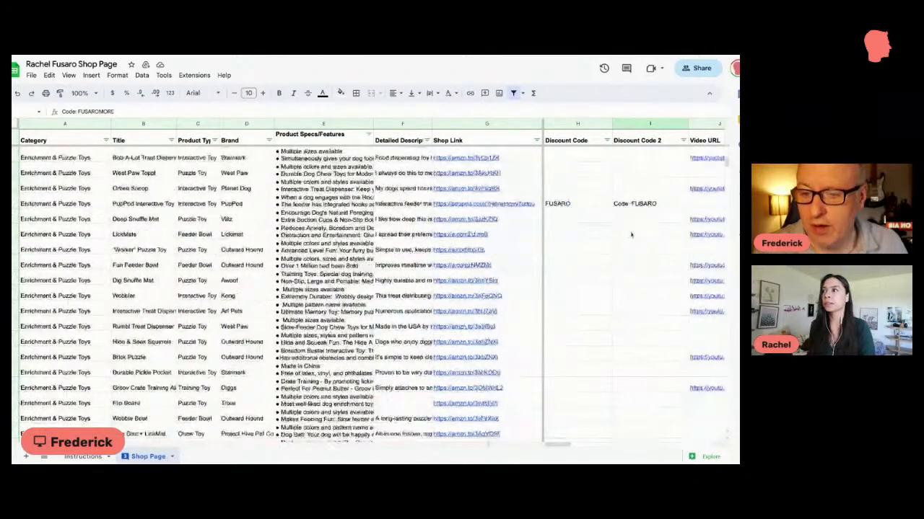
scroll(631, 234, down, 15)
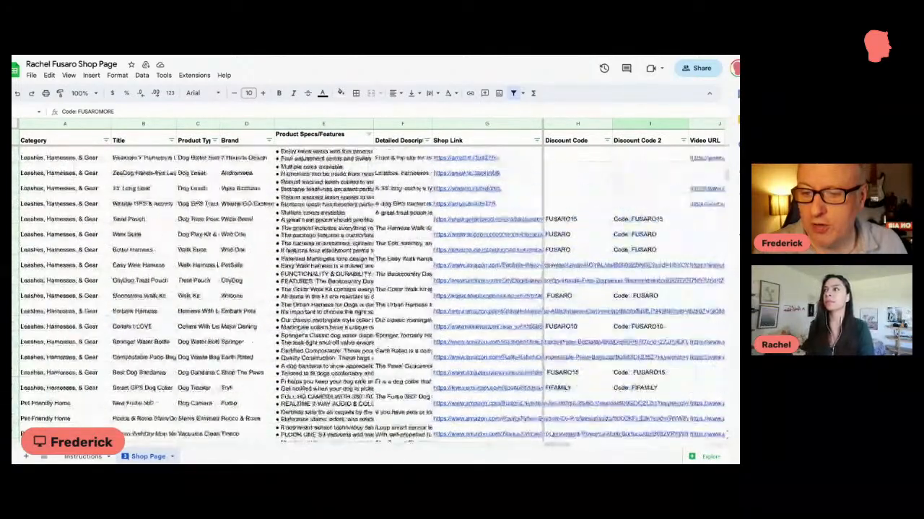
click(632, 219)
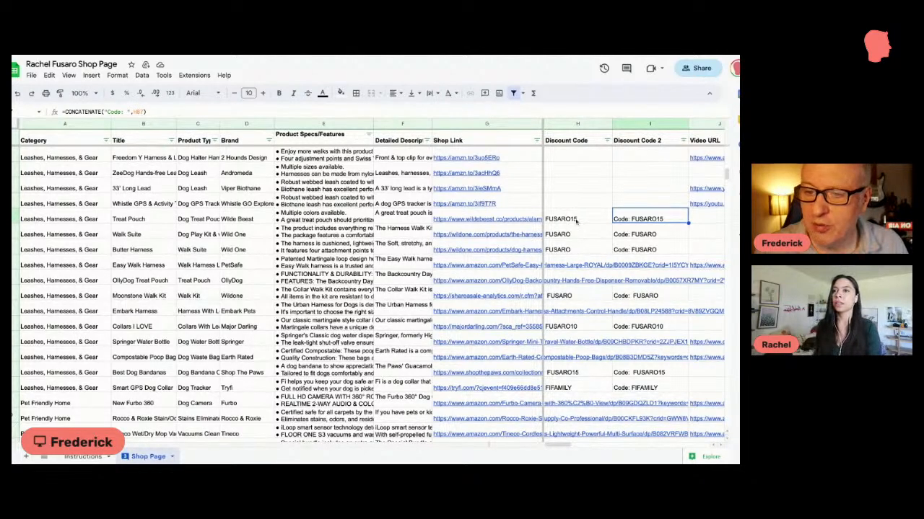
click(647, 235)
click(639, 251)
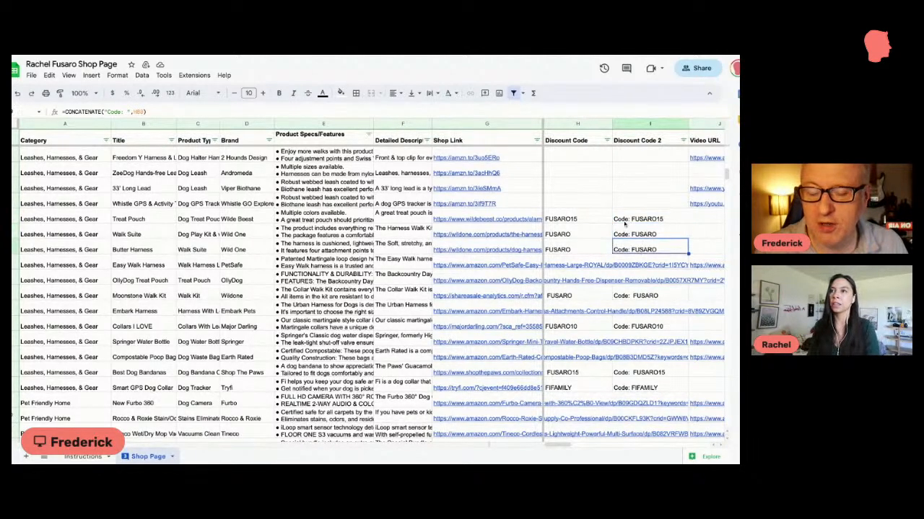
Step: Examine the Square image 1, Secondary Square image, Feature Image 1200x628 and OTHER image columns, and return to the first products
scroll(624, 226, down, 2)
scroll(625, 225, right, 2)
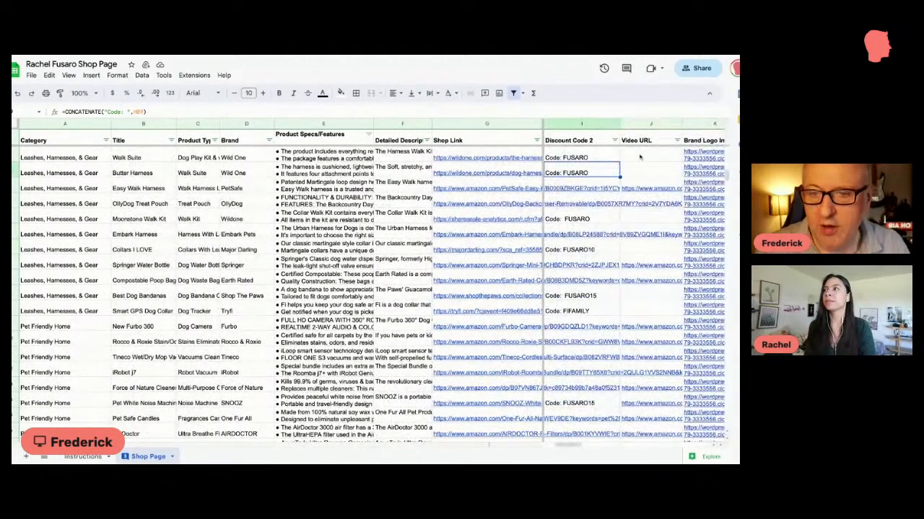
scroll(628, 158, right, 3)
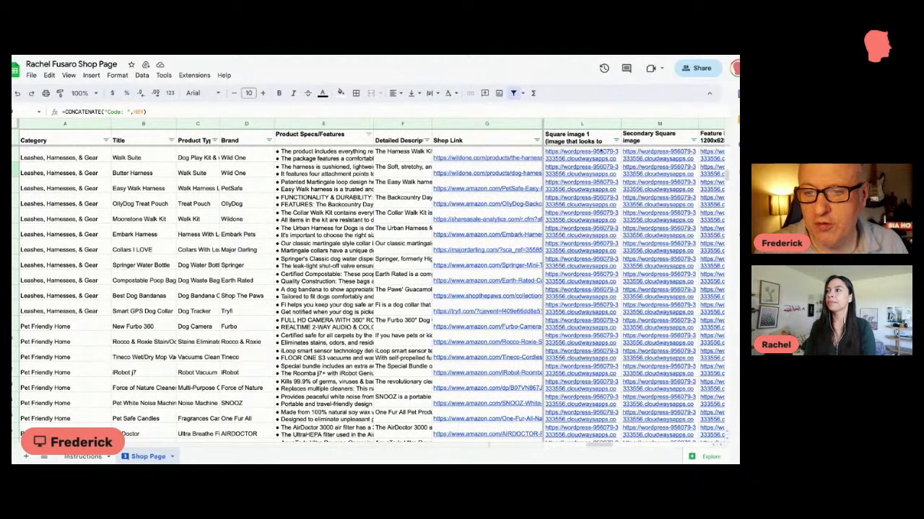
click(582, 127)
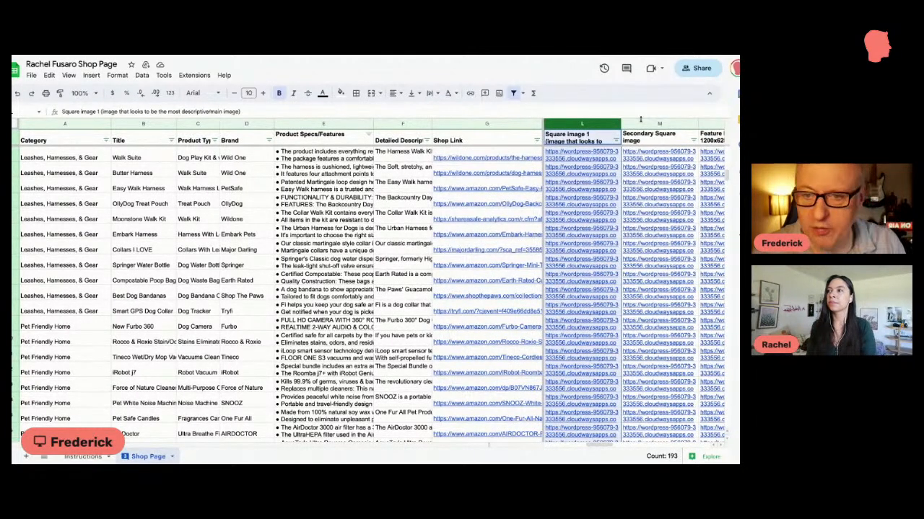
key(ctrl+alt+0)
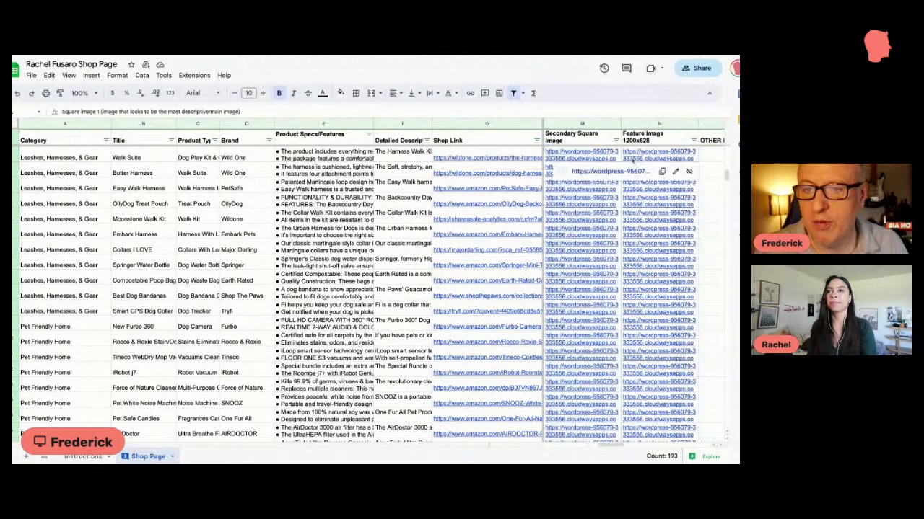
click(635, 126)
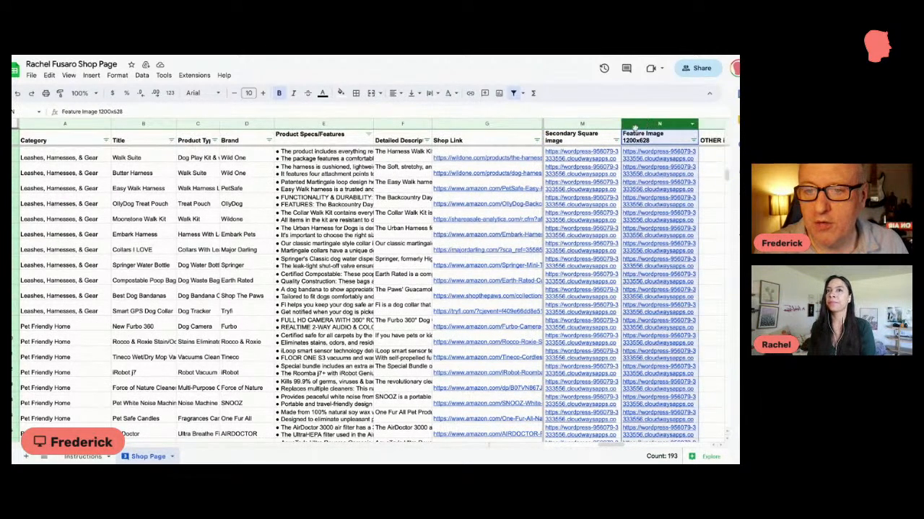
scroll(635, 128, right, 1)
scroll(640, 151, up, 15)
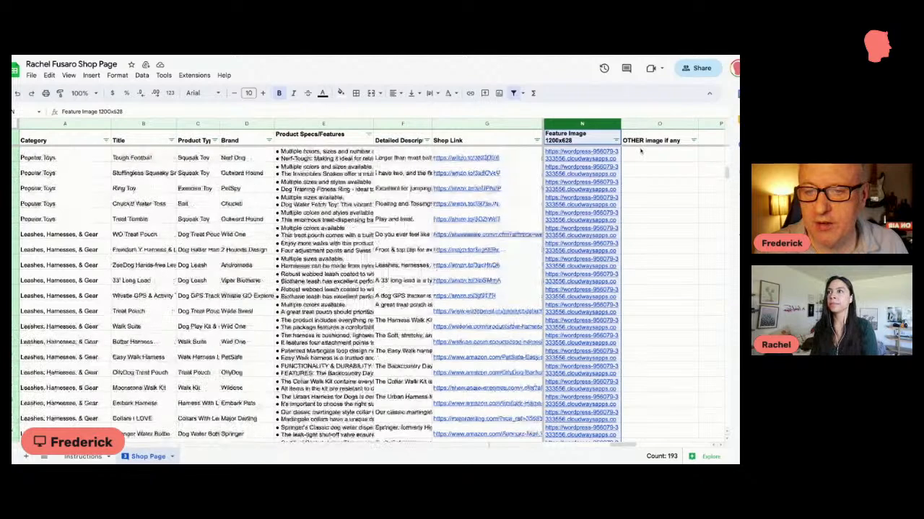
scroll(640, 151, left, 3)
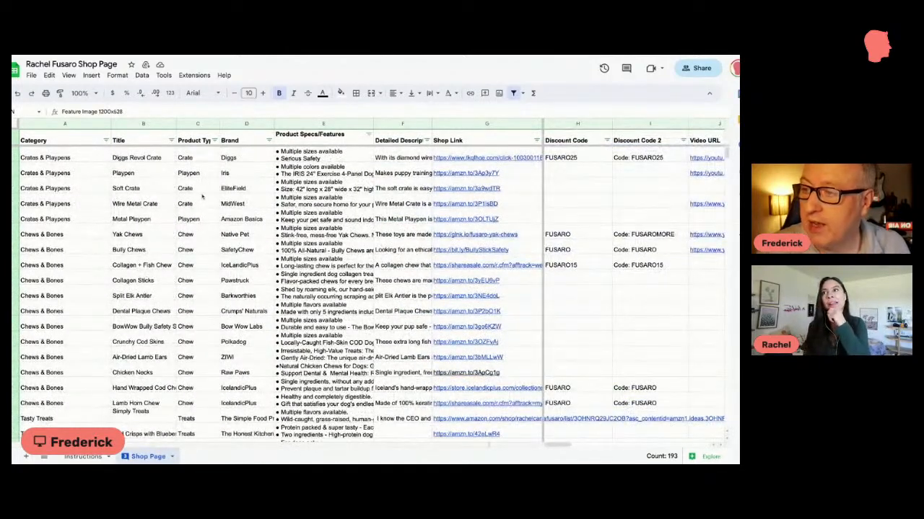
Step: Check which file formats the spreadsheet can be downloaded in, without downloading it
click(32, 76)
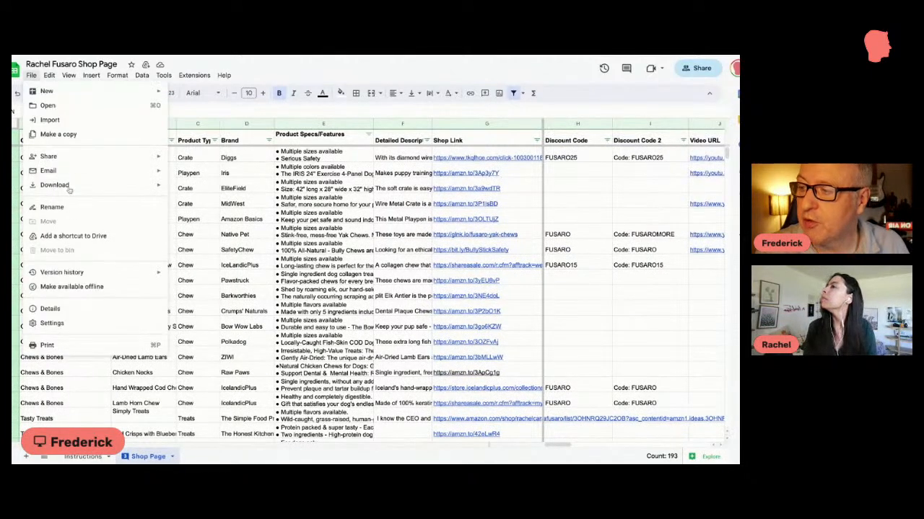
mouse_move(70, 189)
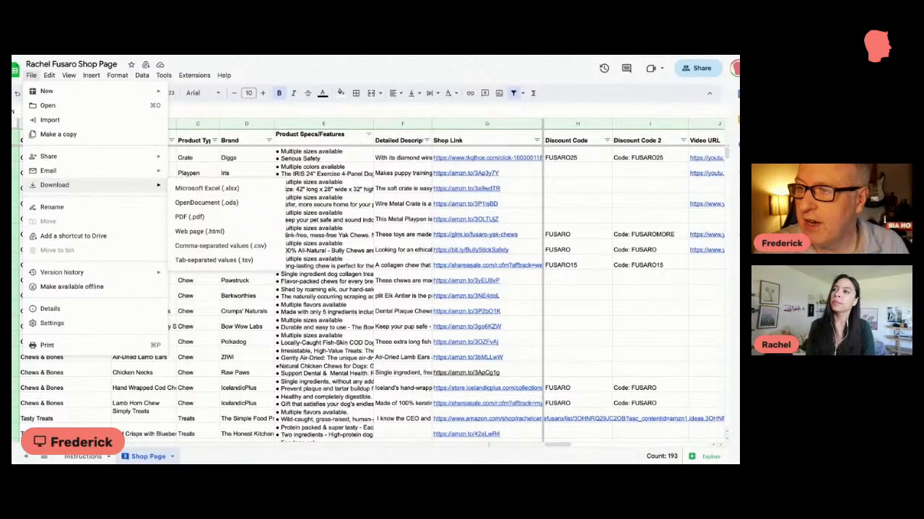
key(Escape)
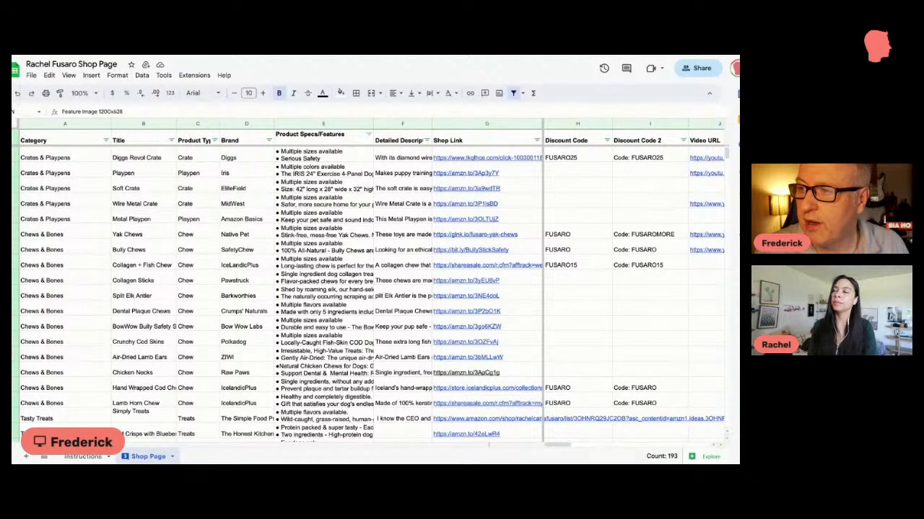
Step: Return to the WordPress admin and open the import template of SHOP_26_04_23.csv from All Import's managed imports
key(ctrl+Tab)
scroll(17, 348, down, 5)
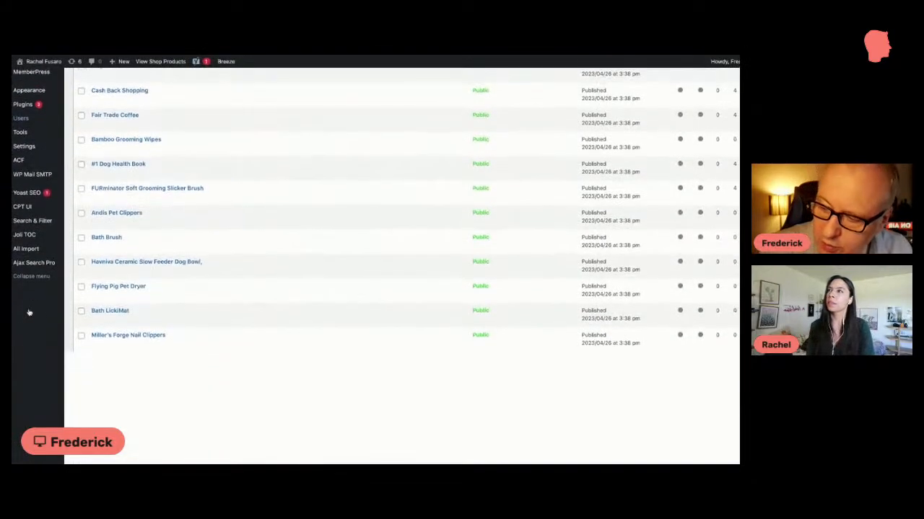
mouse_move(32, 424)
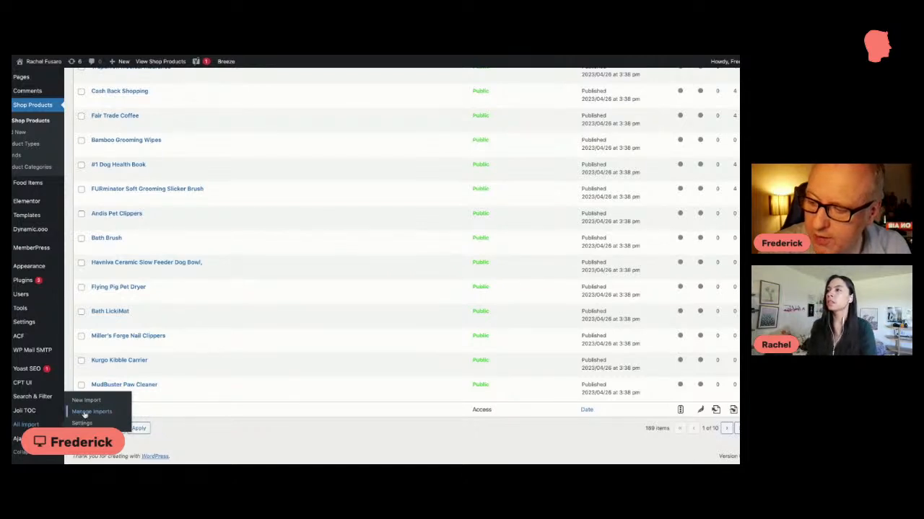
click(86, 412)
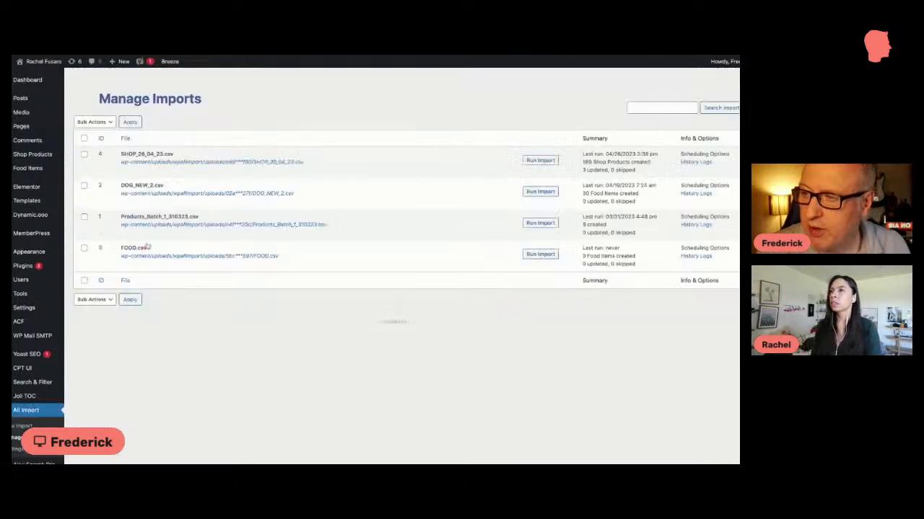
scroll(152, 153, down, 1)
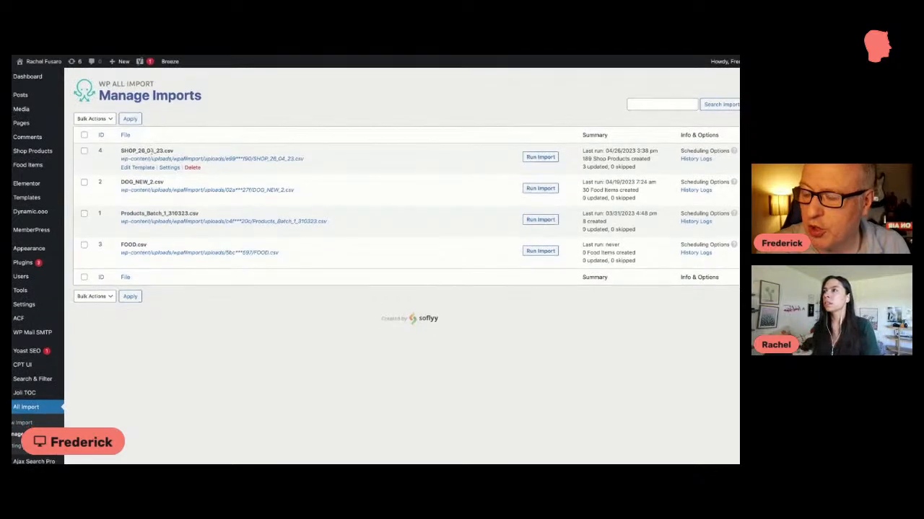
click(147, 171)
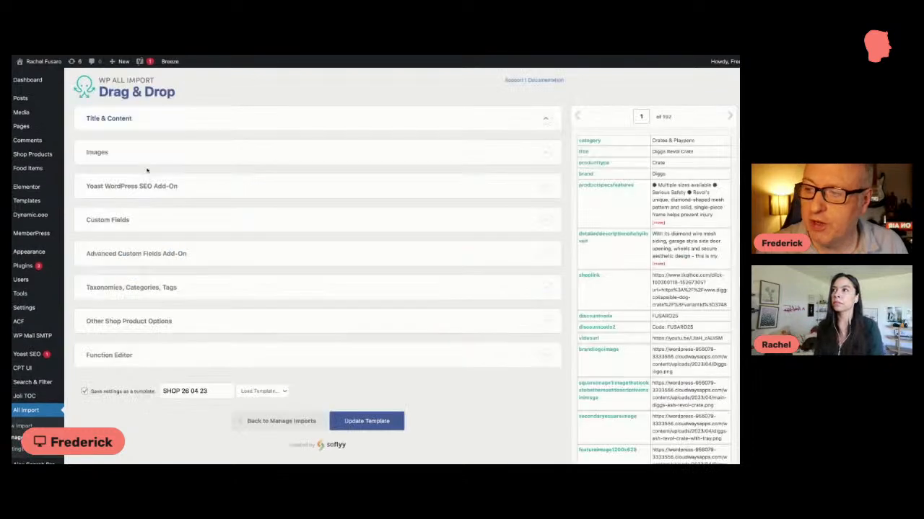
Step: Preview the second import record, return to record 1, and check the template's Title & Content section
scroll(209, 148, down, 5)
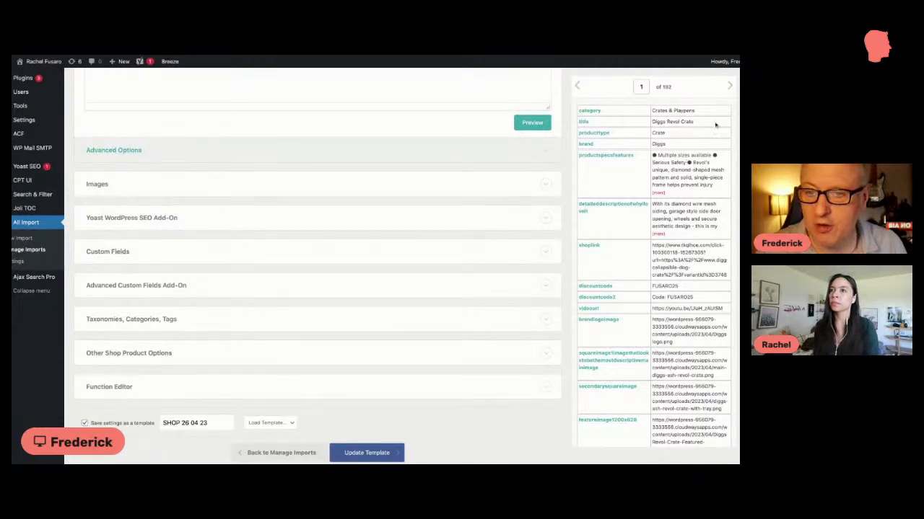
click(730, 87)
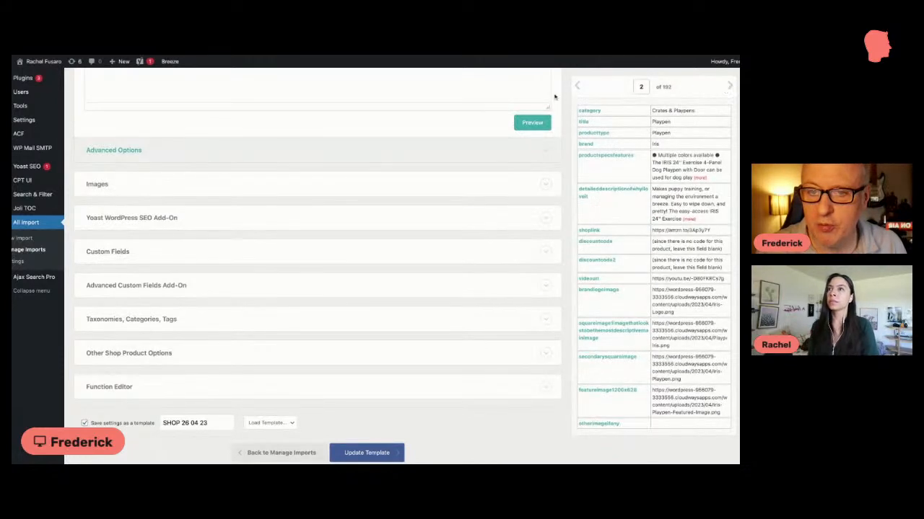
click(577, 86)
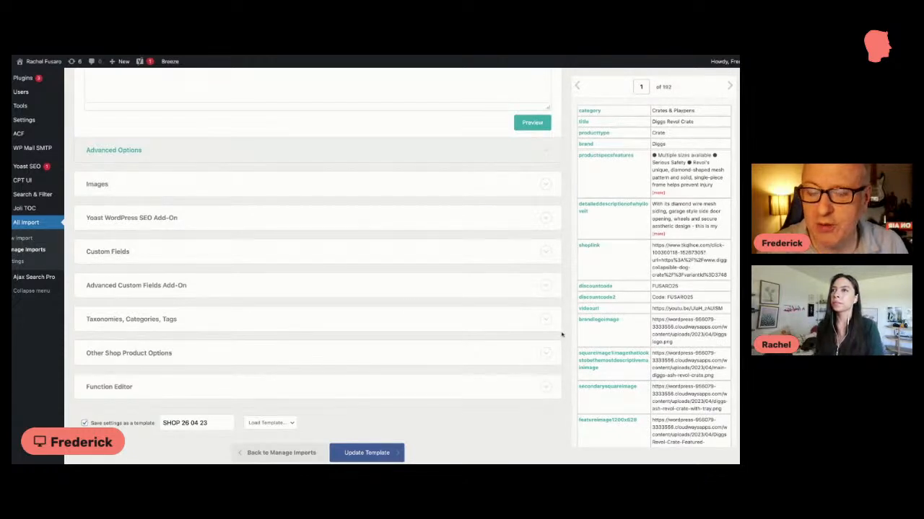
scroll(361, 295, up, 5)
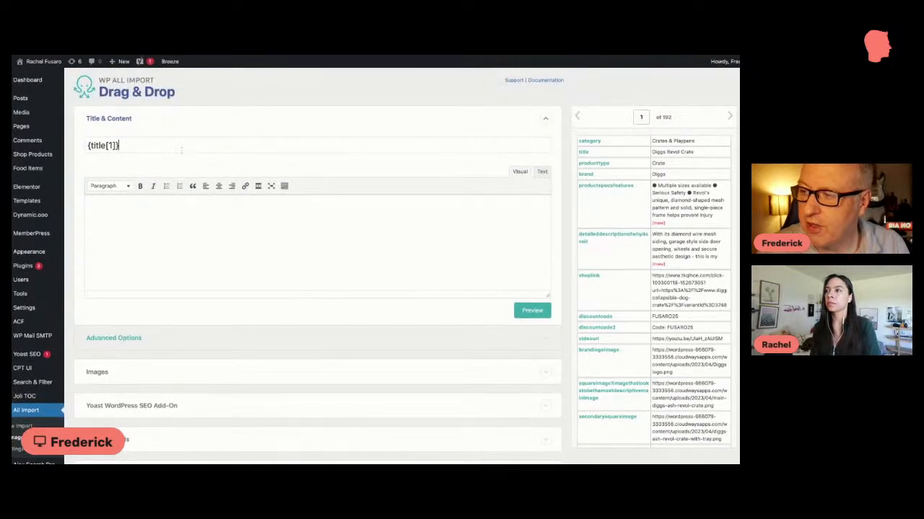
Step: Expand the import template's Images section and check its Media Library setting and the feature image mapping
scroll(181, 149, down, 3)
scroll(177, 180, up, 3)
scroll(141, 195, down, 2)
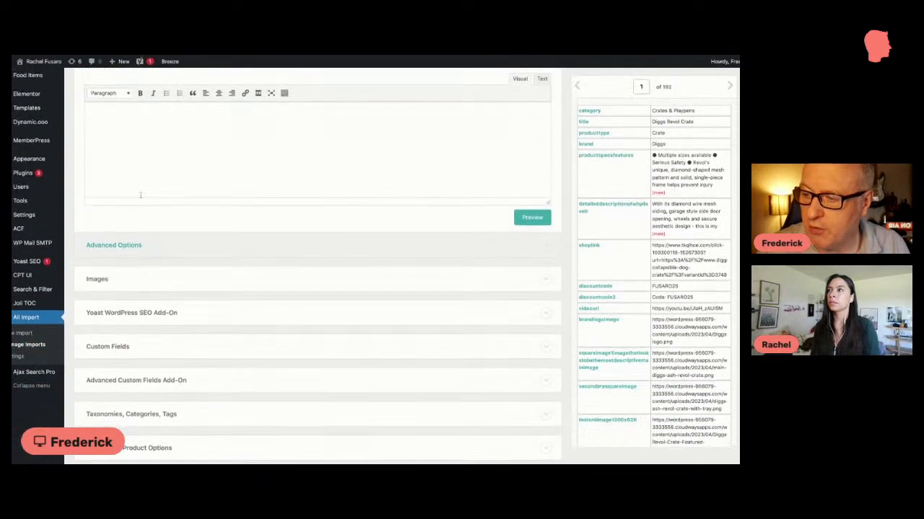
scroll(140, 195, down, 2)
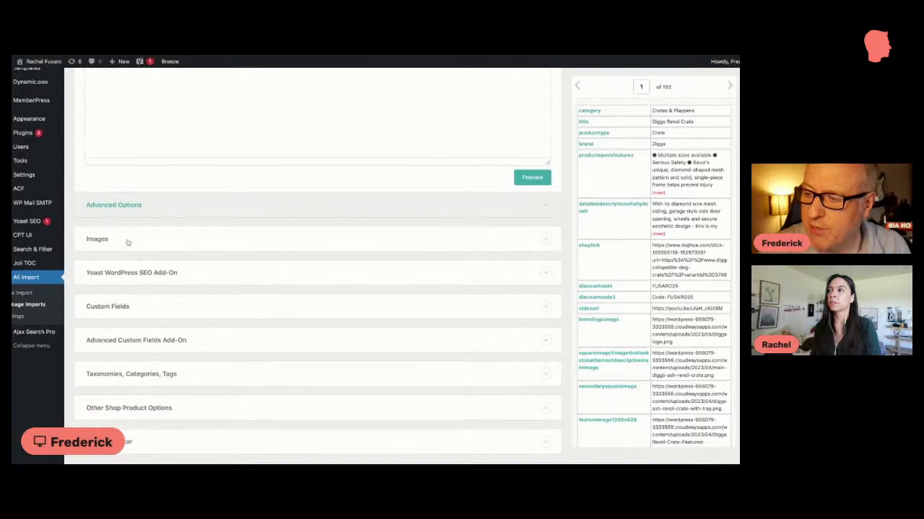
click(127, 242)
scroll(159, 240, down, 2)
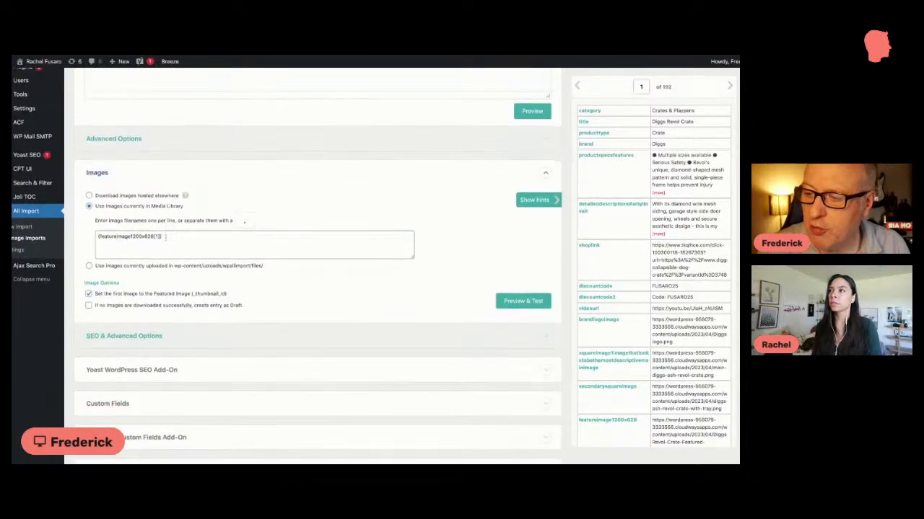
click(165, 237)
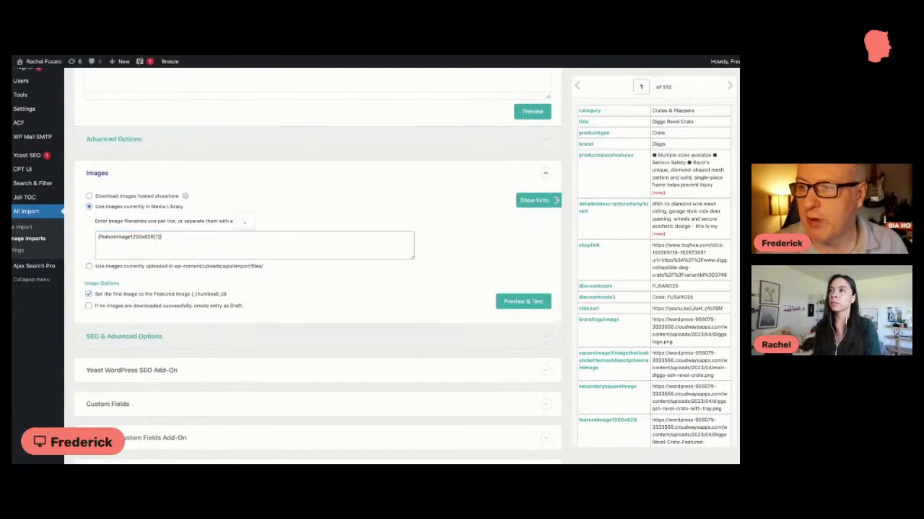
Step: Switch to the shop spreadsheet, check the first product's Feature Image 1200x628 and Square image 1 links, and return to the import template
key(ctrl+Tab)
scroll(377, 178, right, 6)
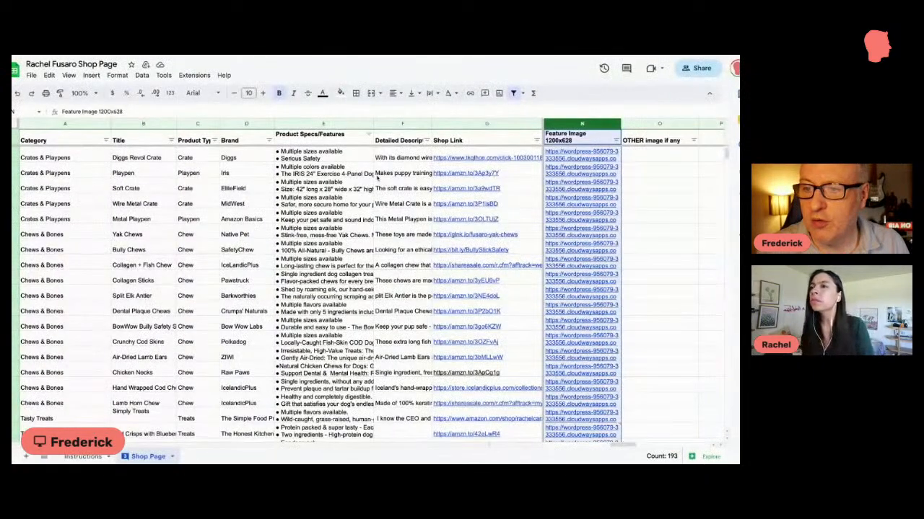
scroll(568, 153, left, 2)
click(570, 154)
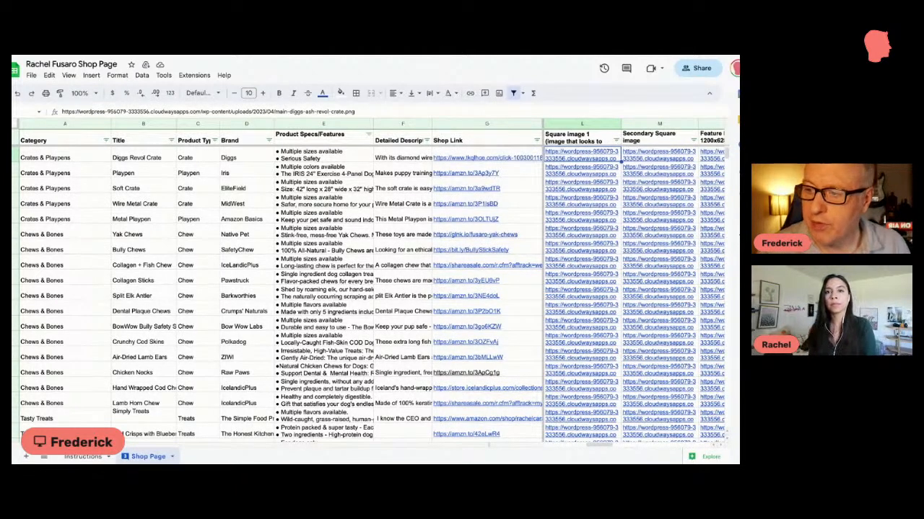
key(ctrl+Tab)
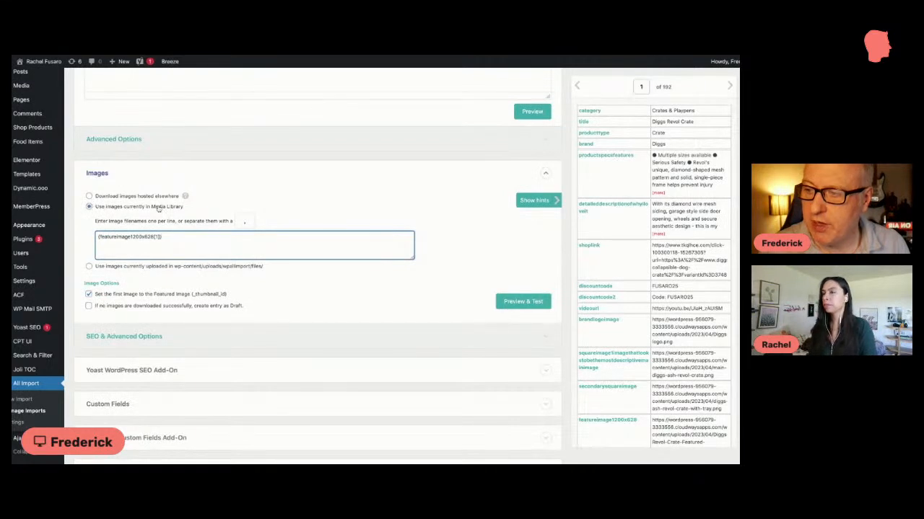
Step: Clear the Media Library filenames field in the Images section and map the featureimage1200x628 column into it again
scroll(181, 224, down, 1)
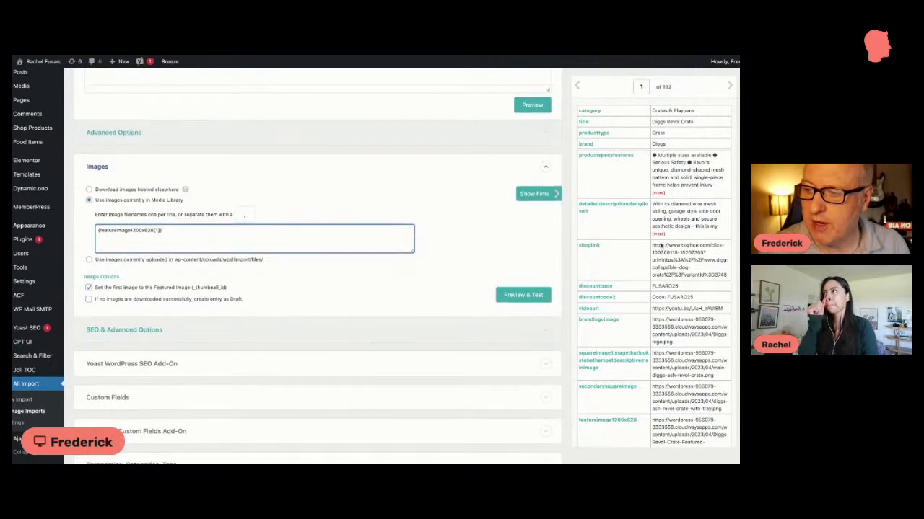
scroll(646, 254, down, 1)
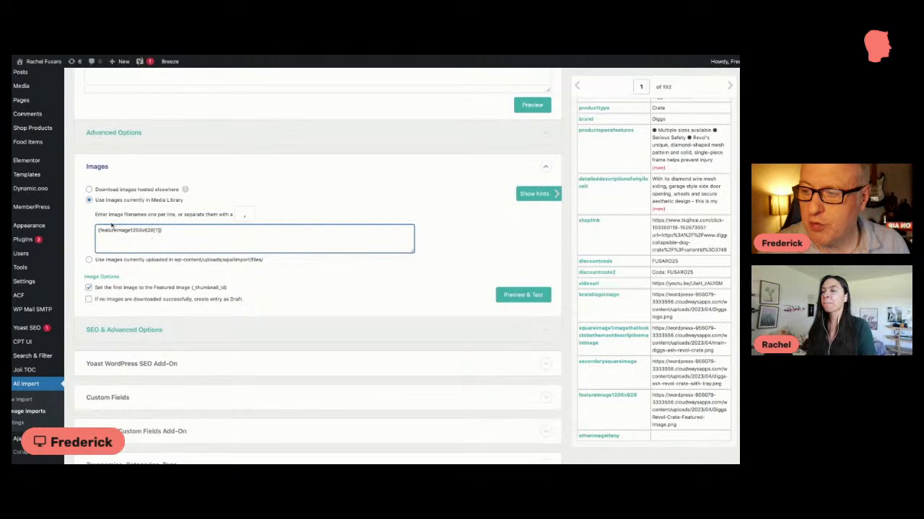
scroll(596, 324, down, 1)
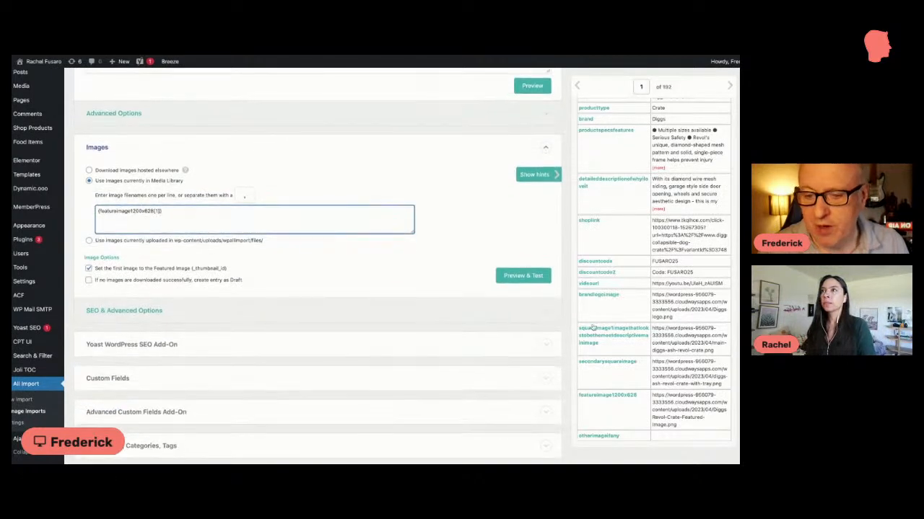
click(596, 399)
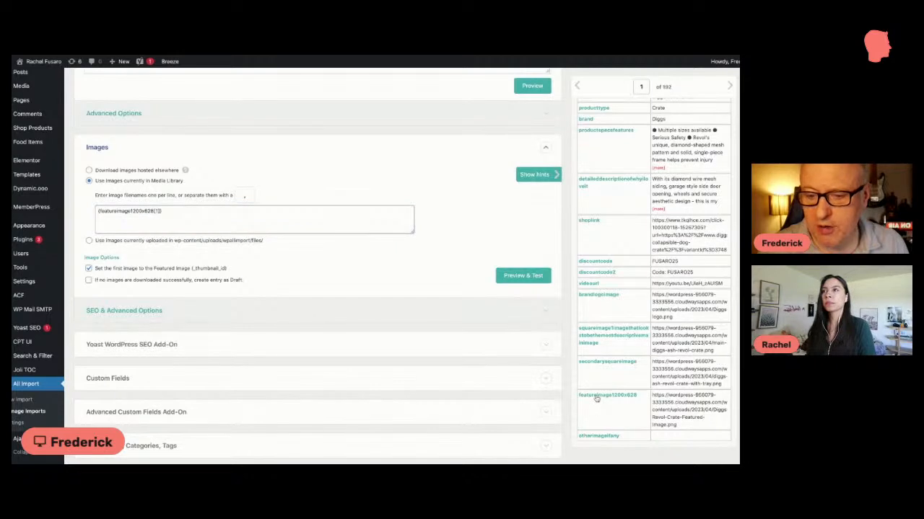
click(313, 218)
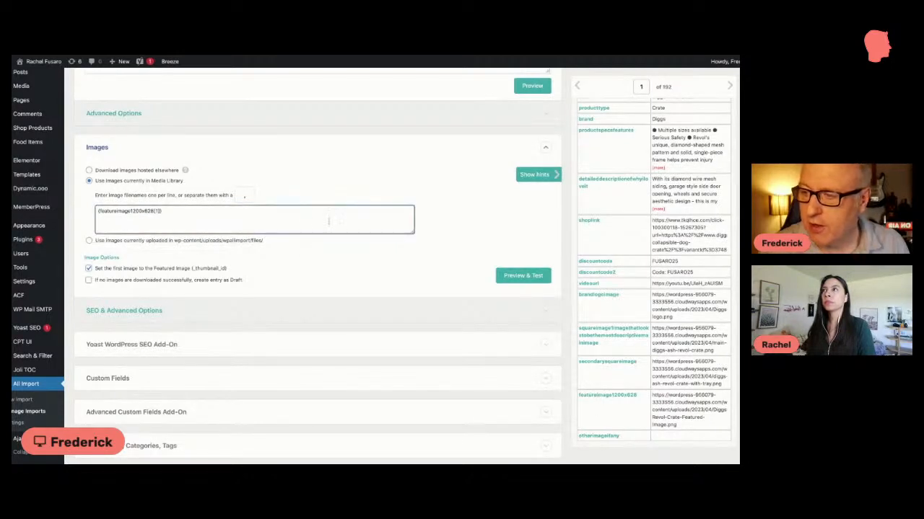
drag(329, 221, 307, 192)
key(BackSpace)
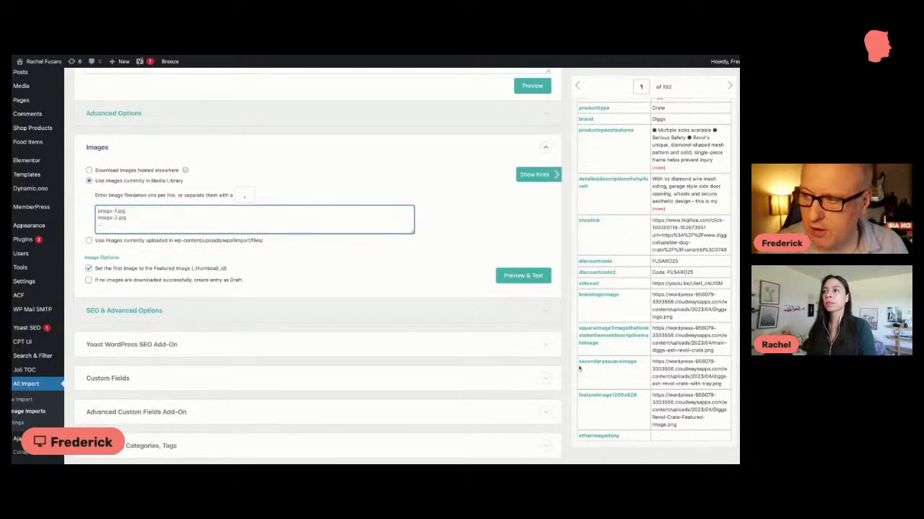
drag(610, 399, 152, 225)
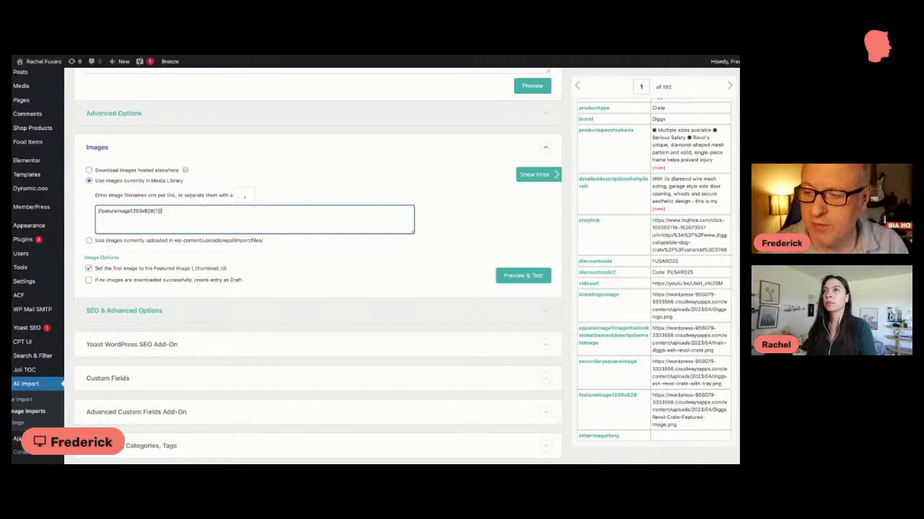
Step: Compare the import record's fields with the spreadsheet's Category, Title, Product Type and Brand headers, and return to the template
scroll(203, 208, down, 1)
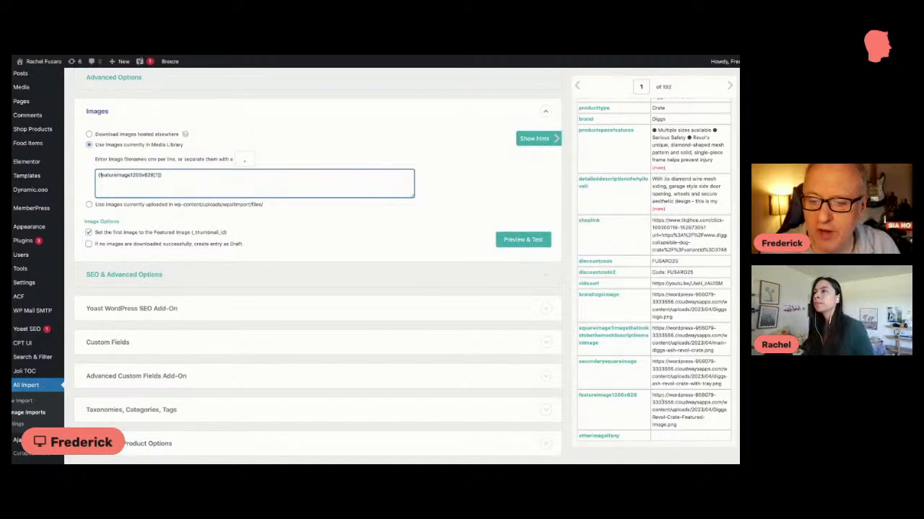
scroll(658, 393, up, 1)
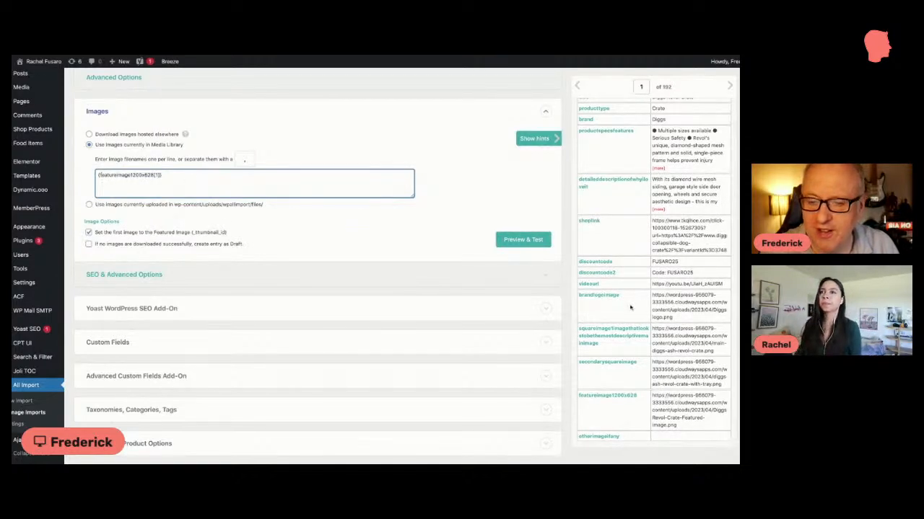
scroll(630, 295, up, 1)
scroll(630, 295, down, 1)
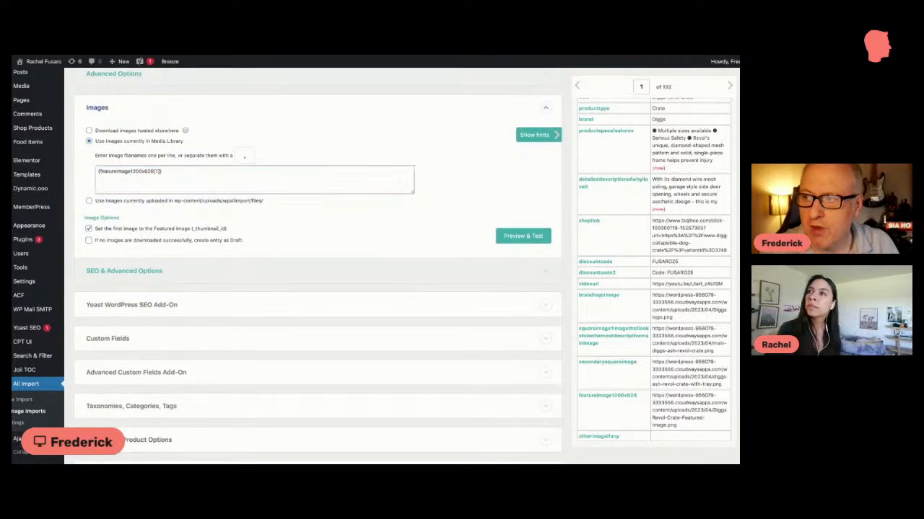
key(ctrl+Tab)
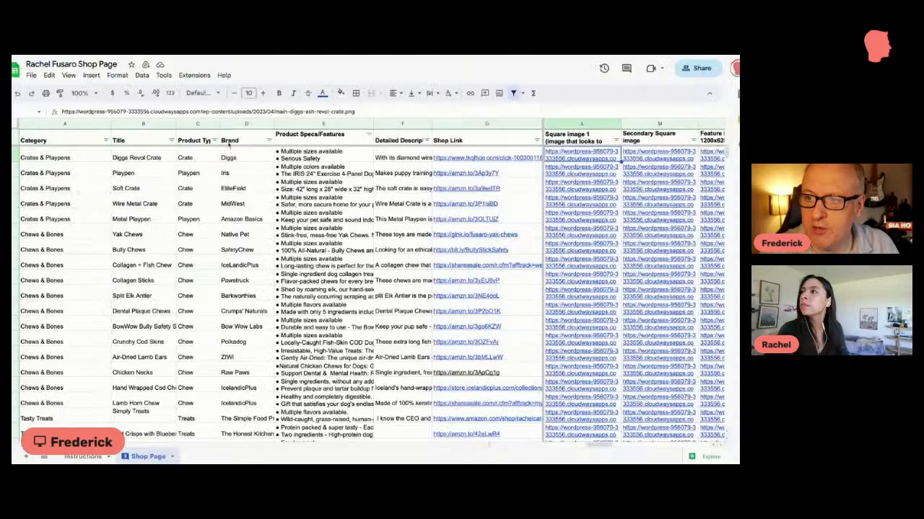
click(81, 140)
click(131, 141)
click(195, 141)
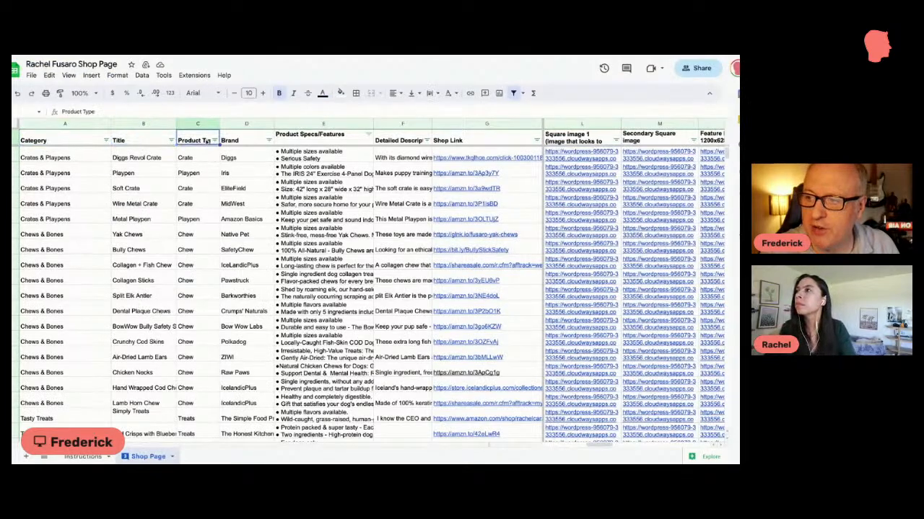
click(238, 141)
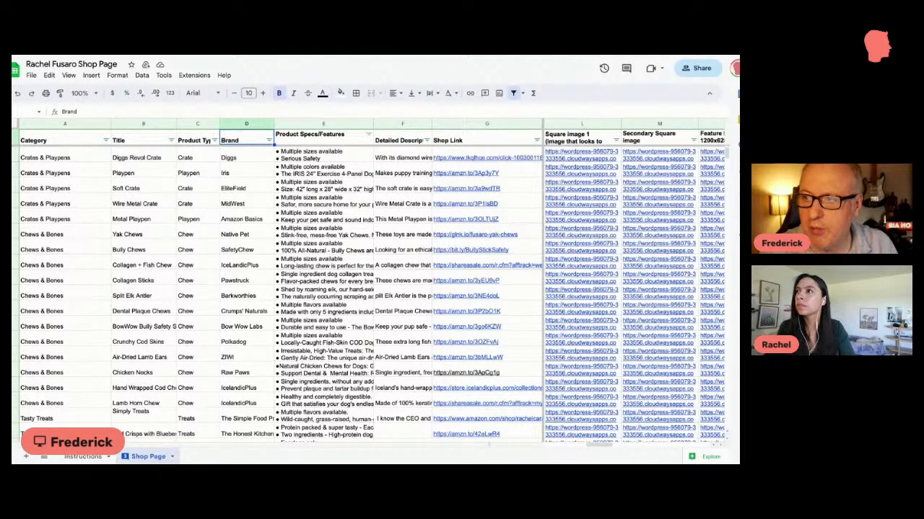
key(ctrl+Tab)
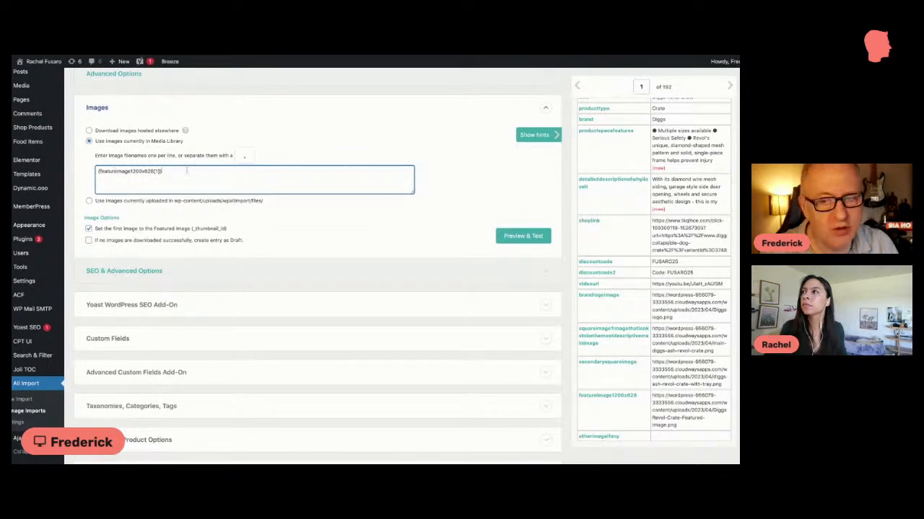
Step: Expand the Yoast WordPress SEO Add-On section and check the Focus Keyword, SEO Title and Meta Description mappings
scroll(183, 180, down, 3)
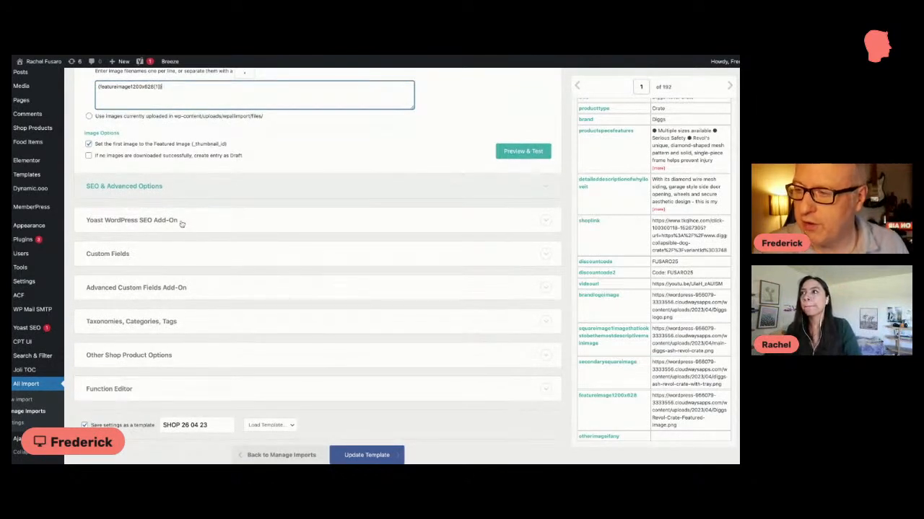
click(185, 223)
scroll(173, 217, down, 1)
scroll(172, 213, down, 1)
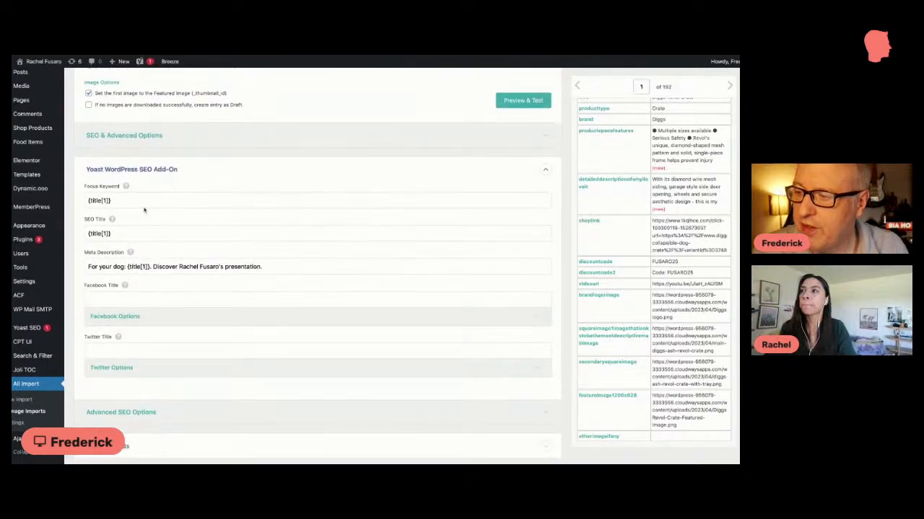
scroll(123, 200, down, 2)
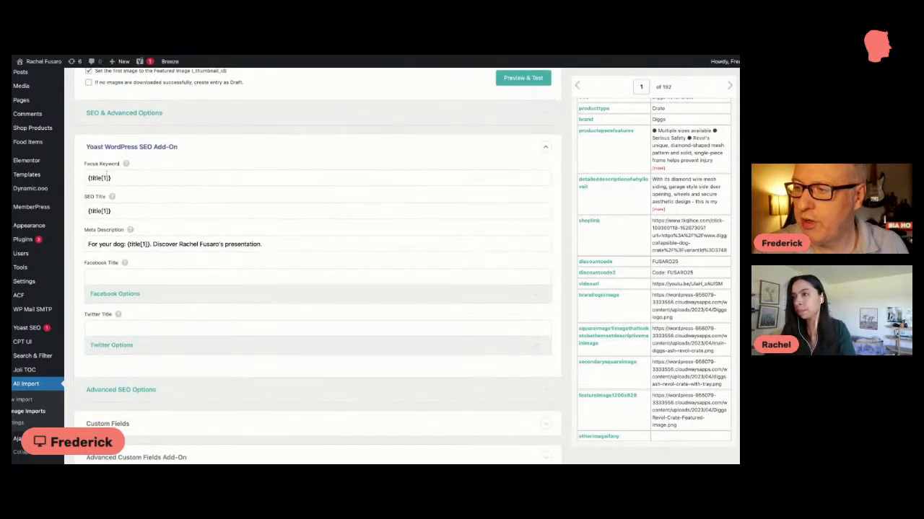
scroll(122, 210, down, 2)
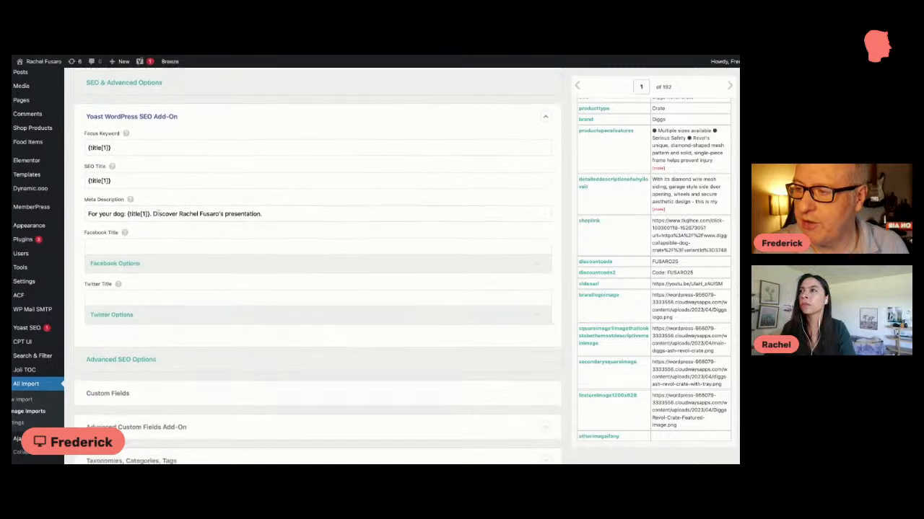
scroll(135, 195, down, 2)
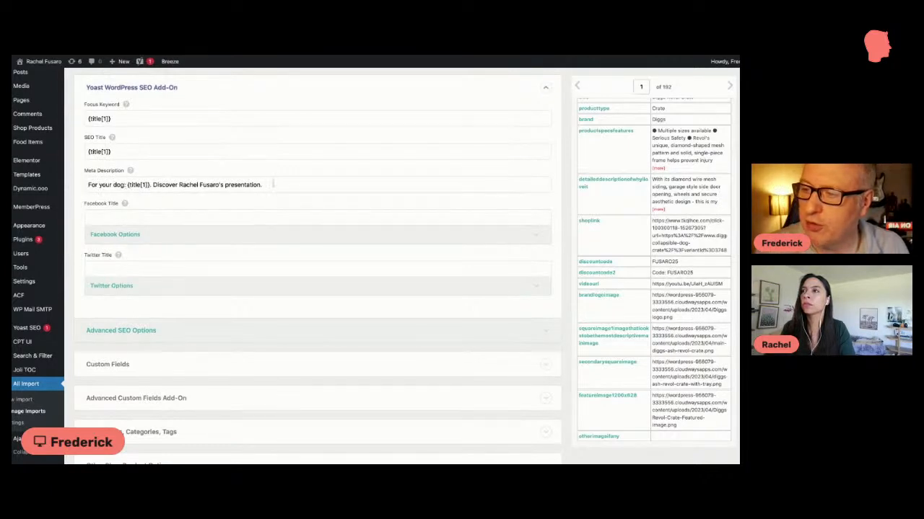
scroll(140, 260, down, 5)
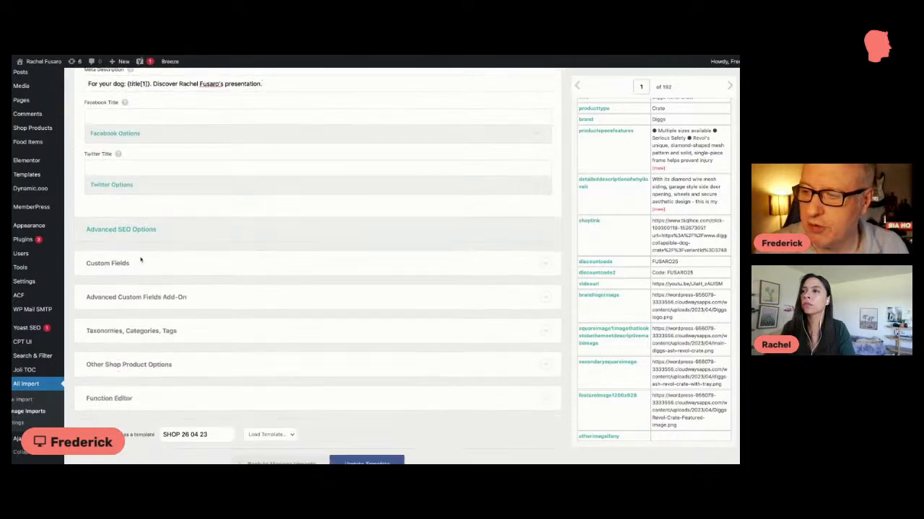
Step: Expand the Advanced Custom Fields Add-On section and examine the Shop Products field mappings from Title through sq_image_2
scroll(141, 260, down, 3)
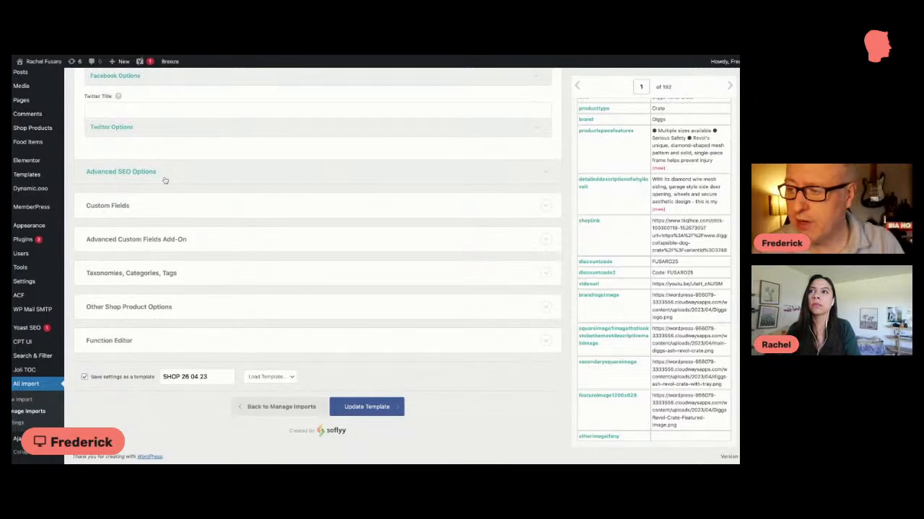
scroll(165, 181, up, 3)
scroll(186, 144, down, 3)
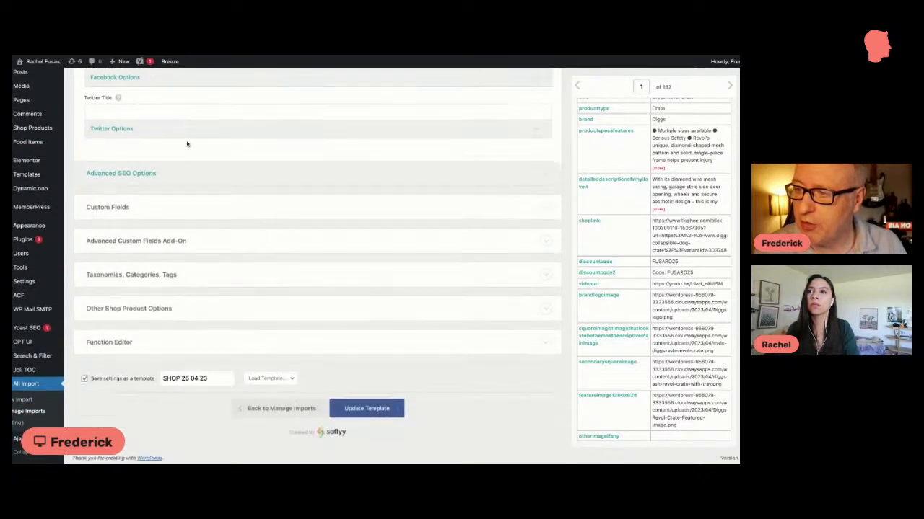
click(141, 241)
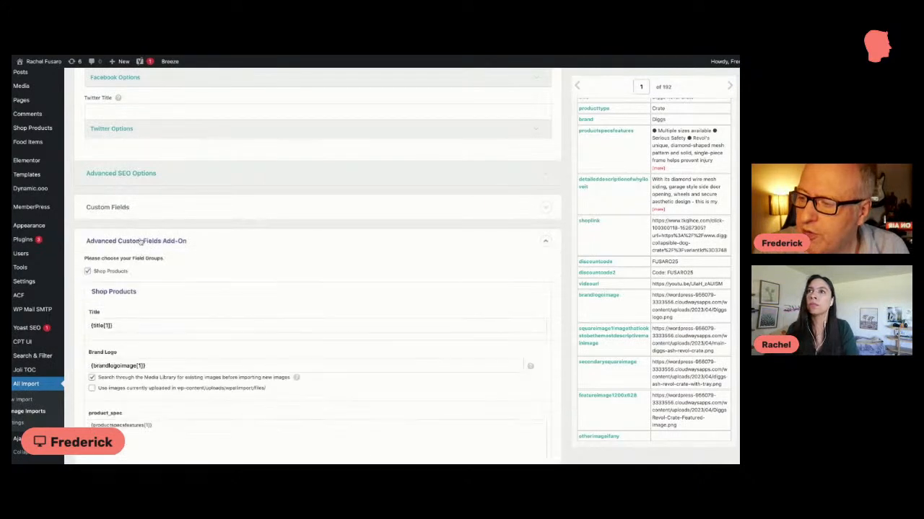
scroll(141, 242, down, 3)
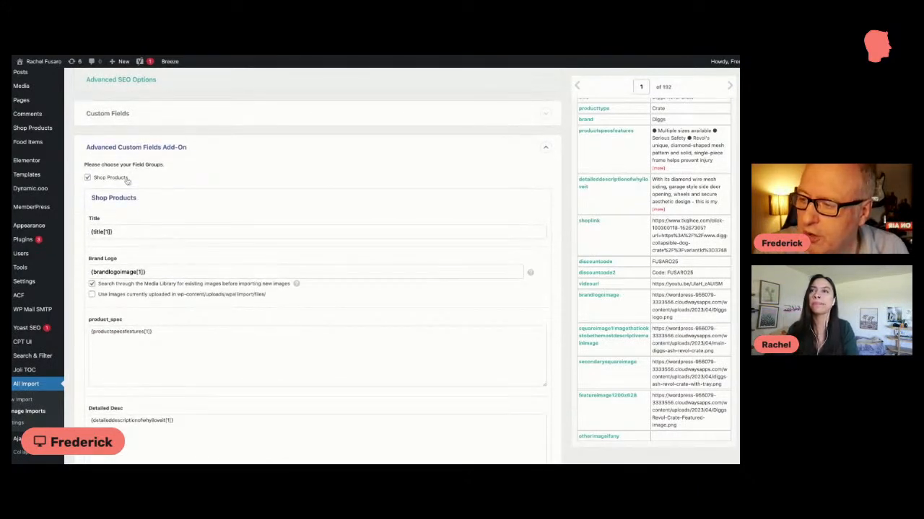
scroll(127, 181, down, 3)
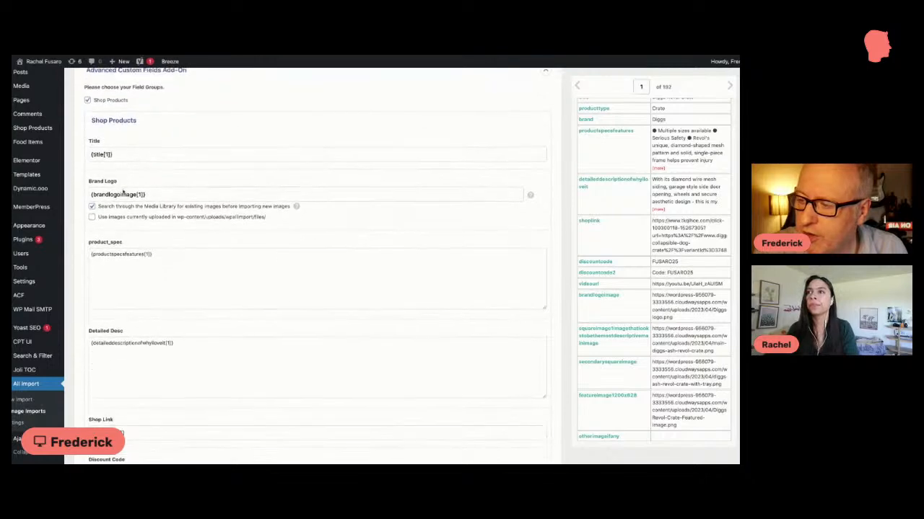
scroll(137, 173, down, 5)
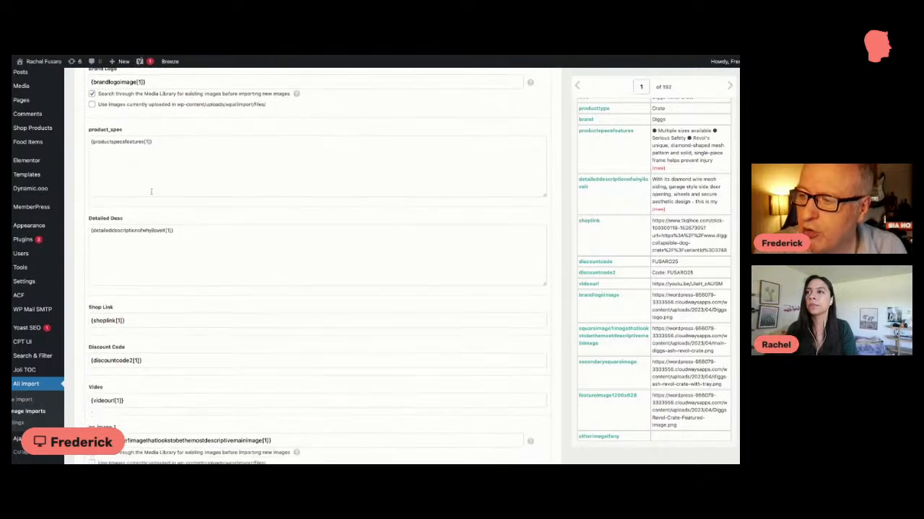
scroll(166, 171, down, 5)
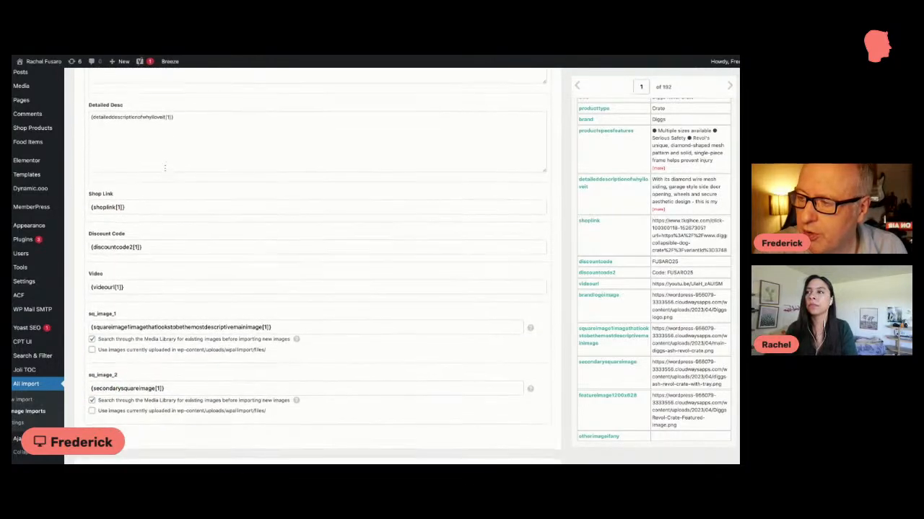
scroll(165, 165, down, 4)
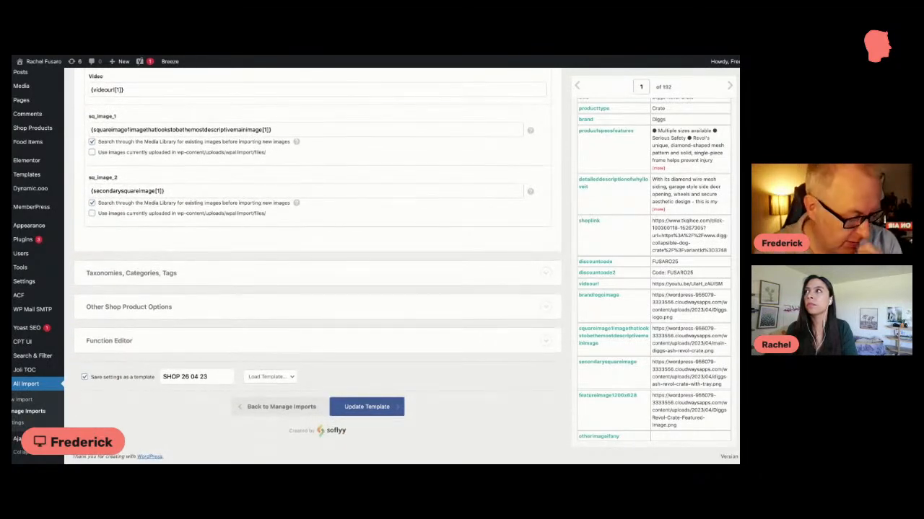
Step: Expand the Taxonomies, Categories, Tags section and check the Product Types, Brands and Product Categories mappings
click(162, 273)
scroll(161, 273, down, 3)
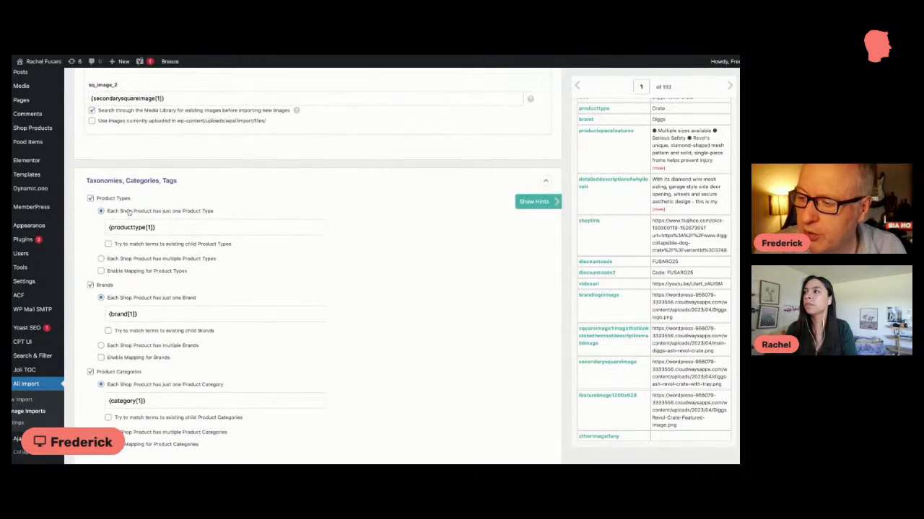
scroll(134, 217, down, 1)
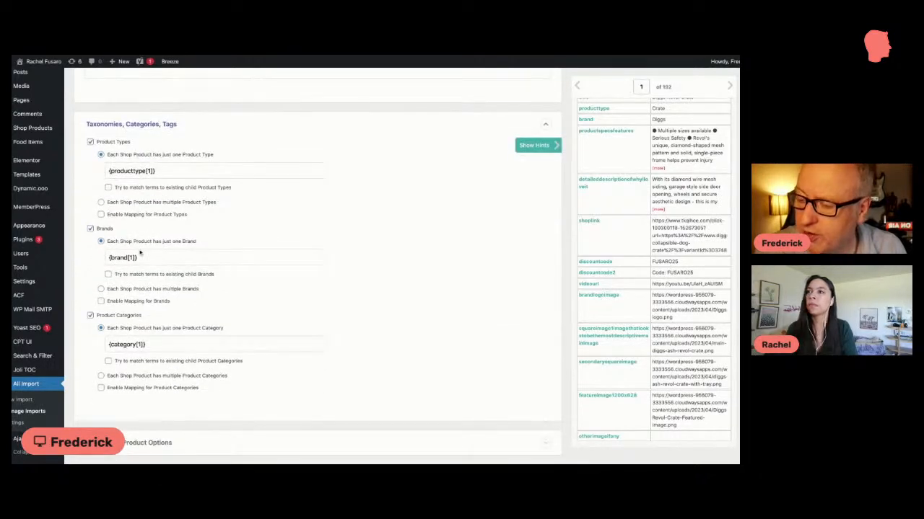
scroll(141, 261, down, 1)
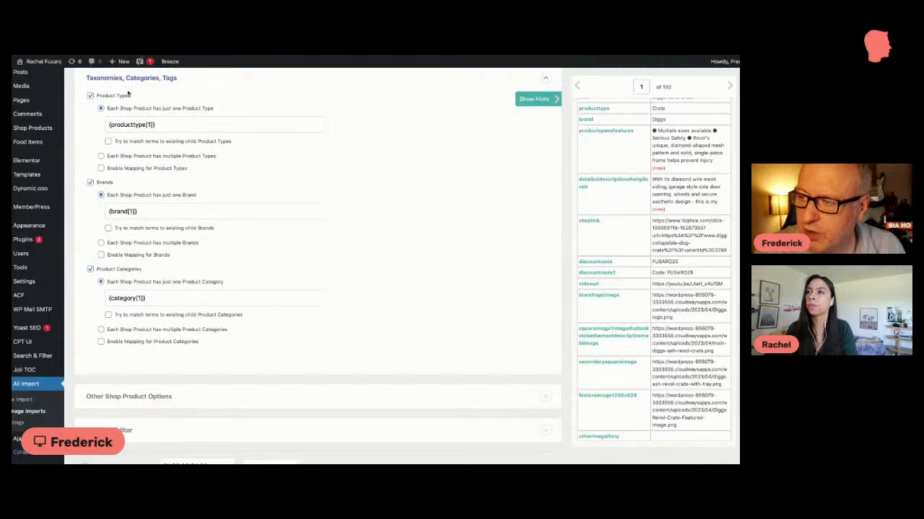
scroll(148, 231, down, 1)
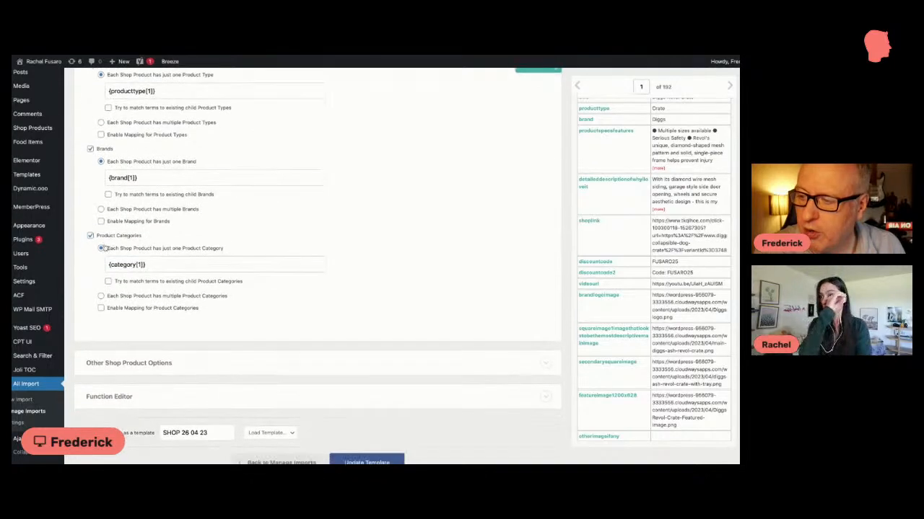
scroll(163, 275, down, 2)
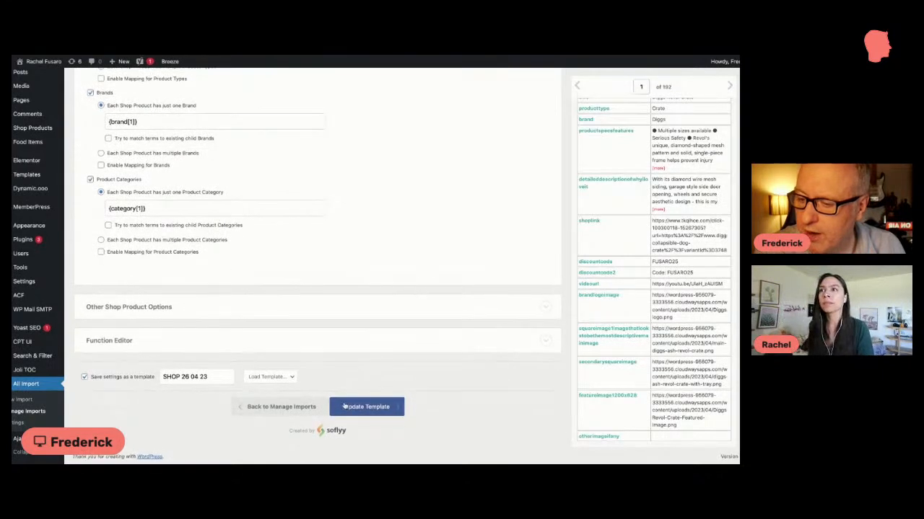
scroll(346, 303, up, 6)
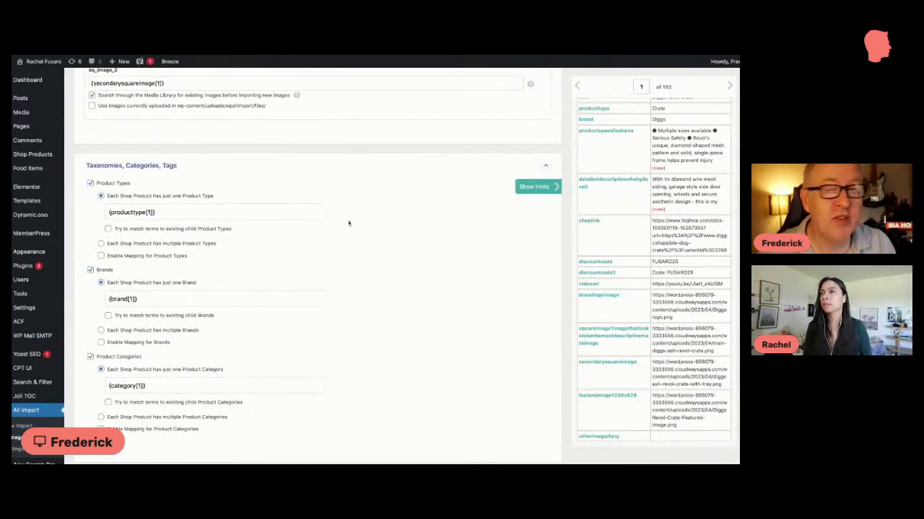
scroll(348, 224, up, 10)
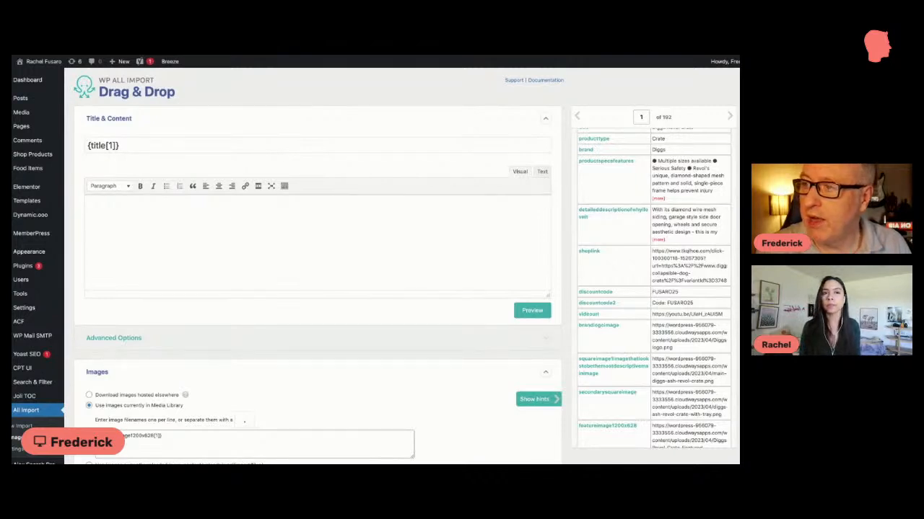
Step: Open the Food Items list, switch to the Shop Products list and check the products' Access column
mouse_move(44, 171)
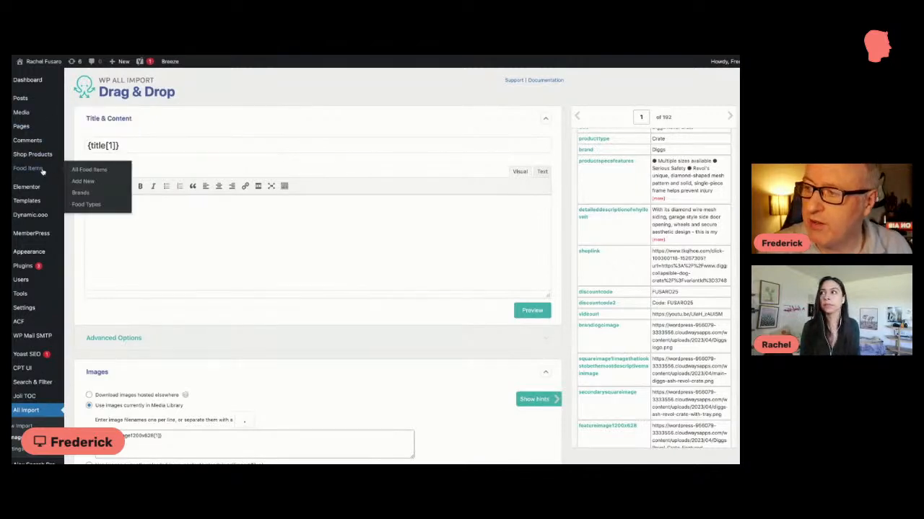
click(87, 169)
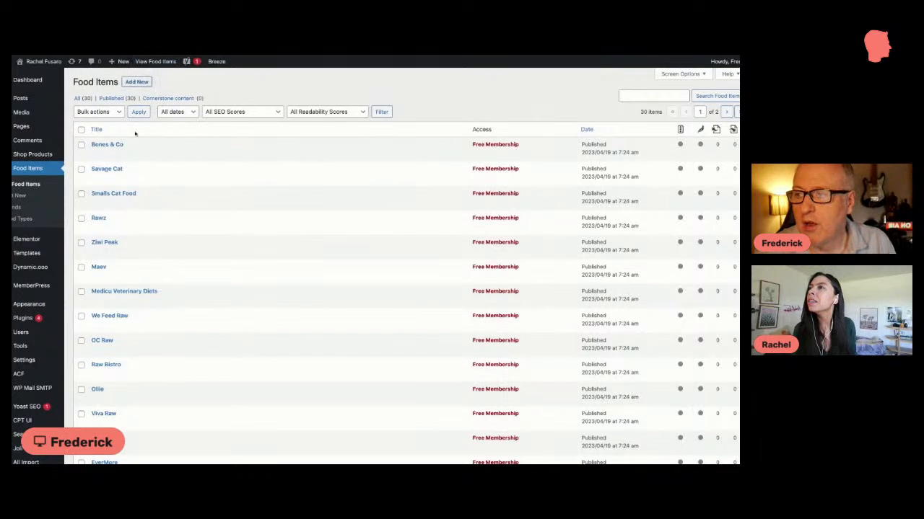
click(38, 158)
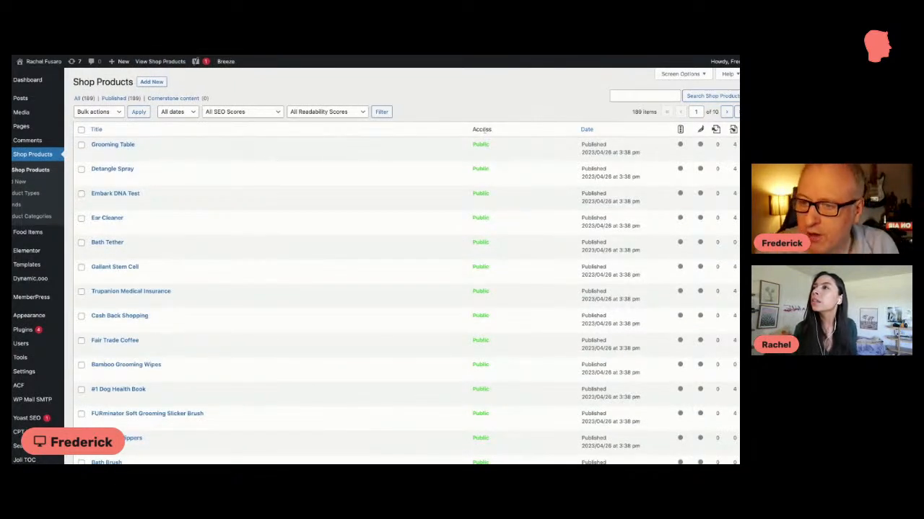
double_click(481, 144)
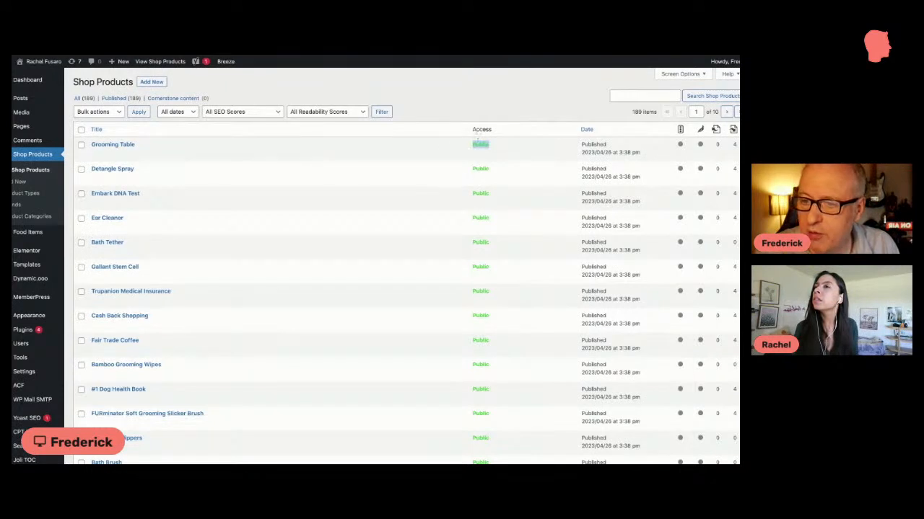
double_click(482, 129)
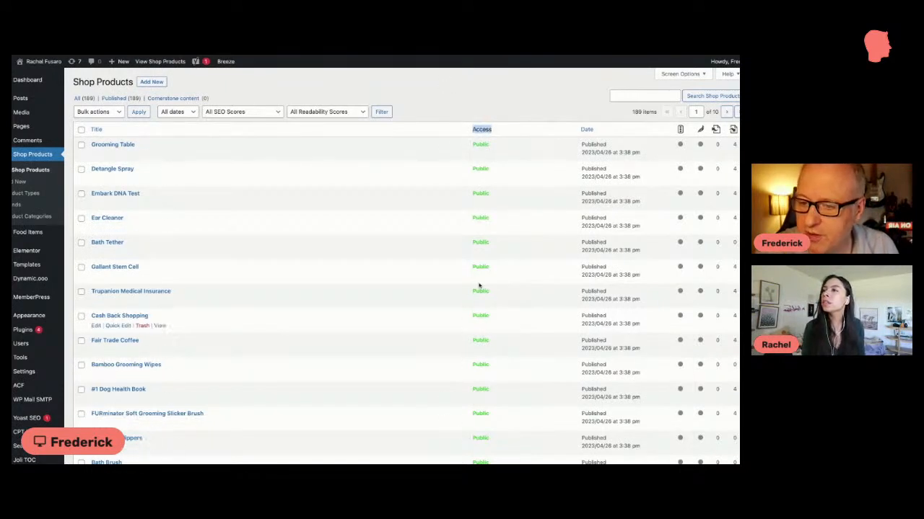
scroll(451, 271, down, 2)
scroll(438, 140, up, 2)
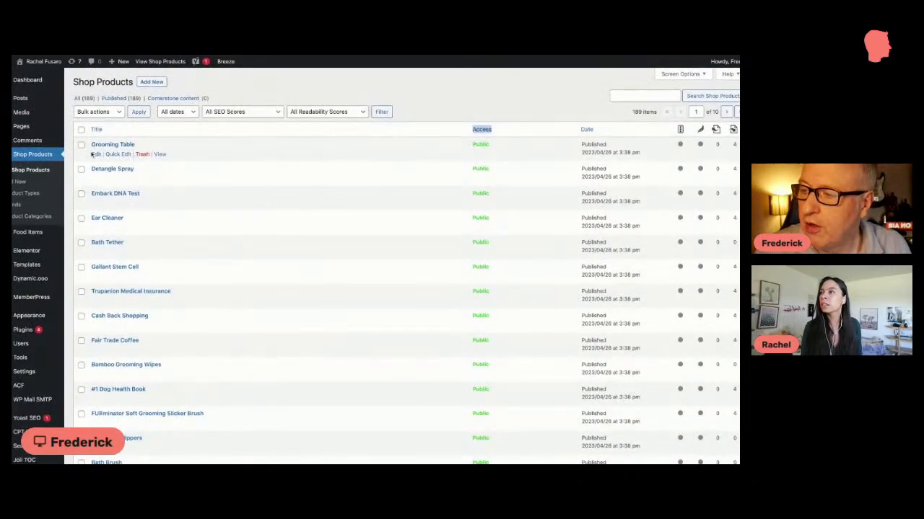
Step: View the Grooming Table product page and examine its category, product type, brand, images, Shop link and descriptions
click(158, 154)
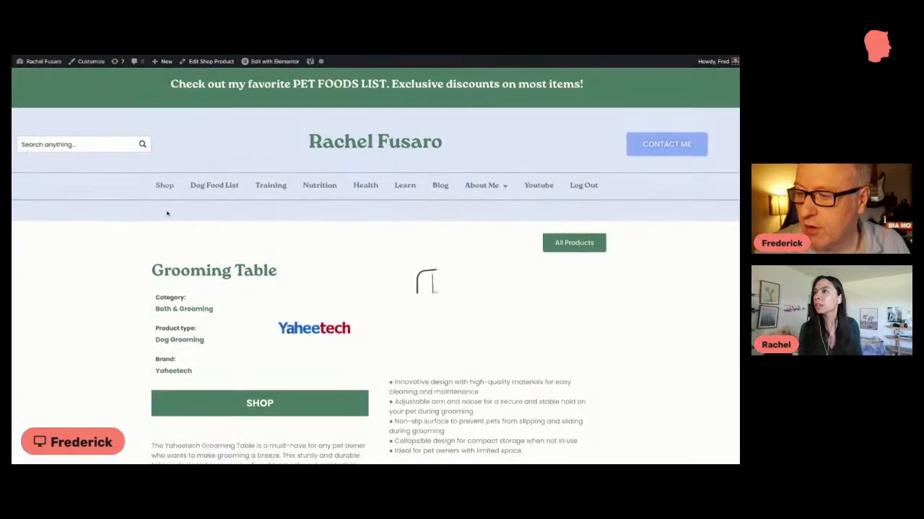
scroll(162, 212, down, 3)
scroll(162, 213, down, 2)
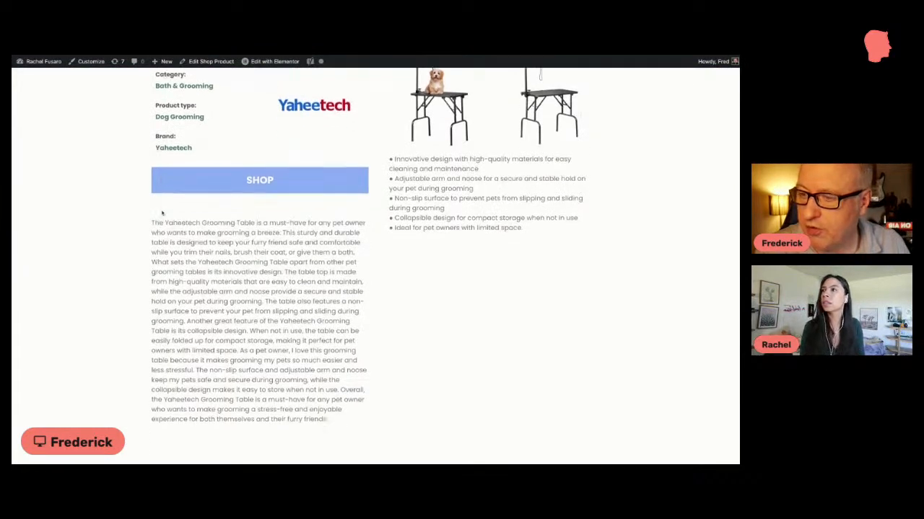
scroll(163, 211, up, 1)
scroll(162, 211, up, 3)
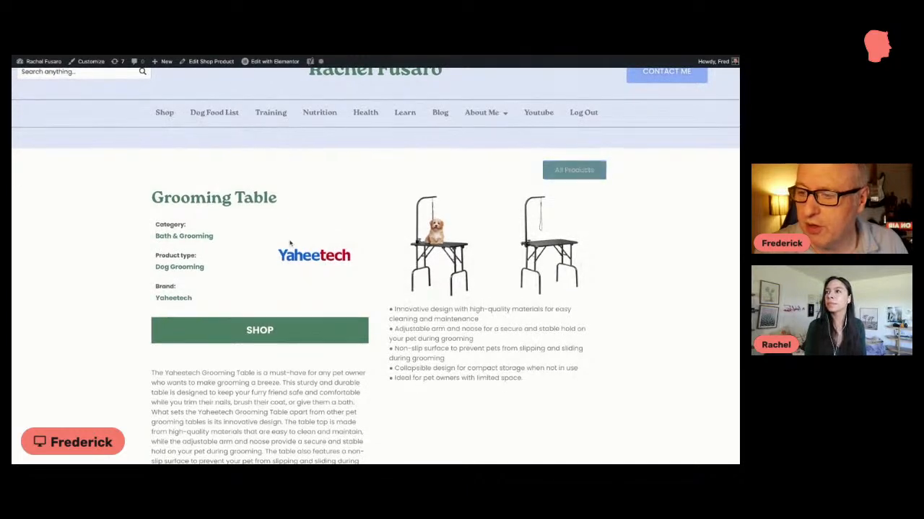
scroll(289, 243, down, 1)
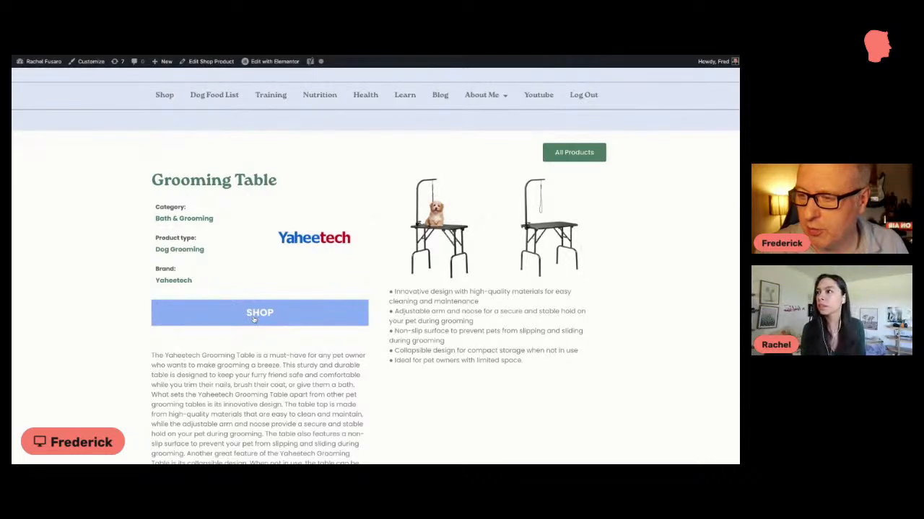
scroll(325, 245, down, 1)
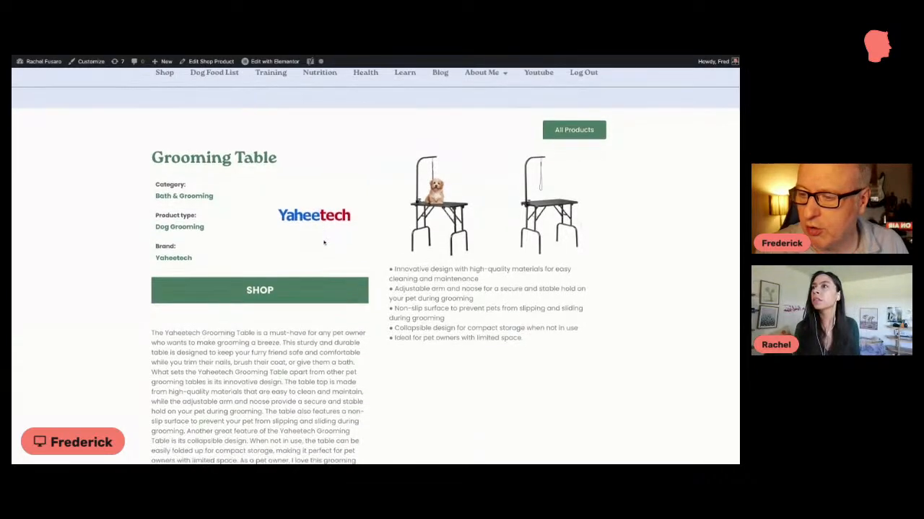
scroll(324, 243, down, 4)
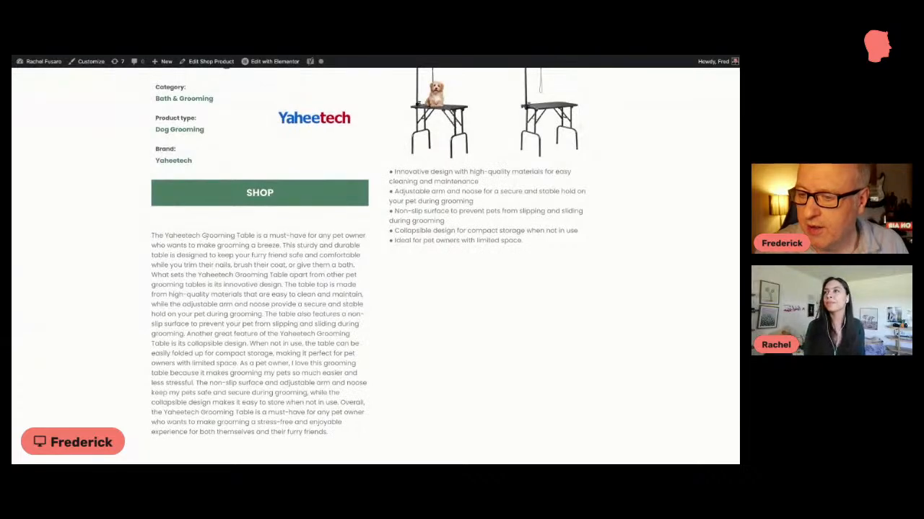
scroll(278, 230, up, 3)
scroll(278, 231, up, 4)
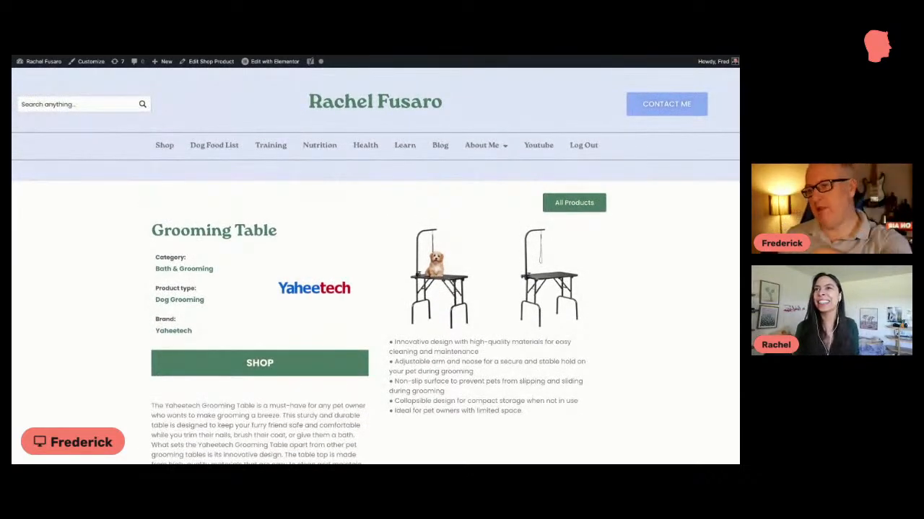
Step: Inspect the space between the brand and the Shop link on the Grooming Table page
scroll(287, 243, down, 3)
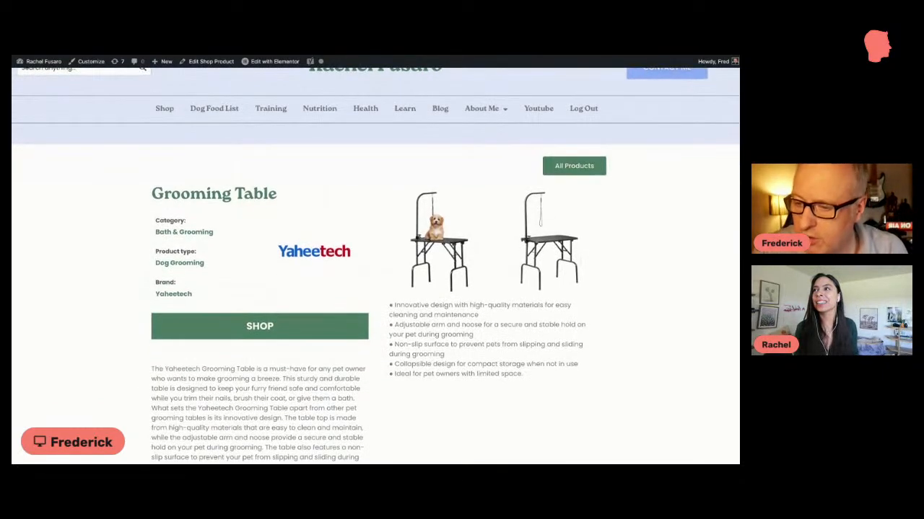
scroll(286, 243, down, 4)
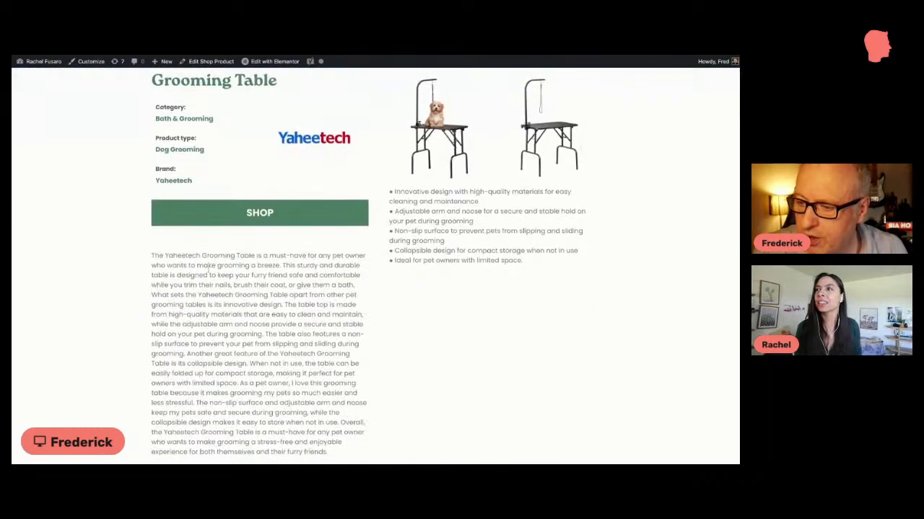
scroll(259, 246, down, 3)
scroll(259, 245, up, 3)
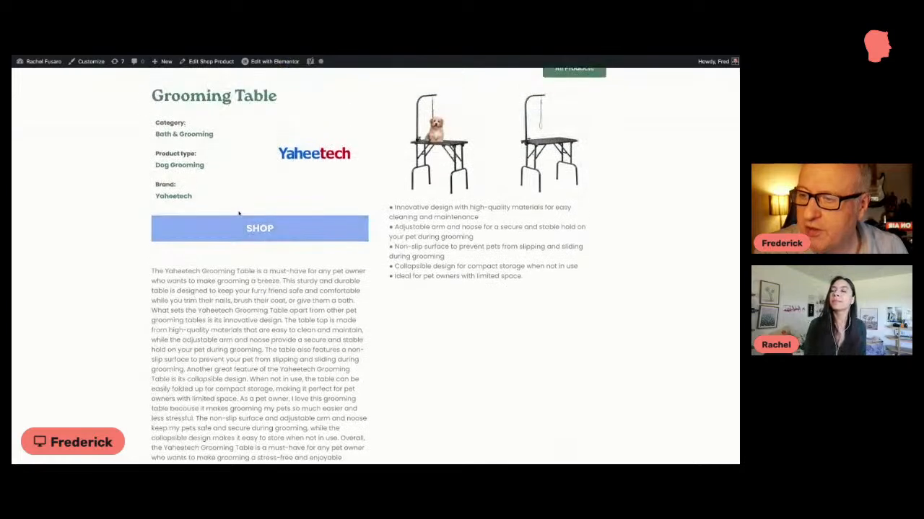
double_click(227, 203)
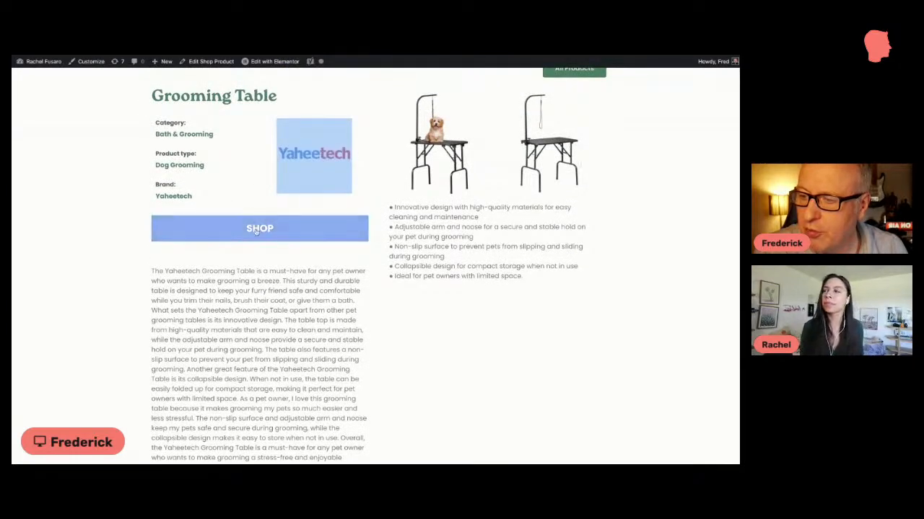
Step: Return to the Shop Products list and look through the product titles on its first page
click(105, 56)
scroll(98, 149, down, 4)
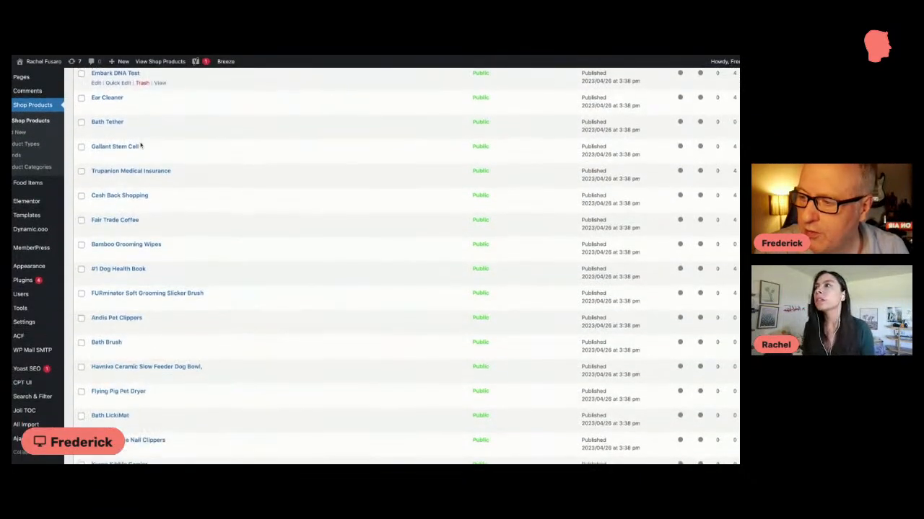
scroll(141, 146, down, 1)
scroll(140, 144, up, 5)
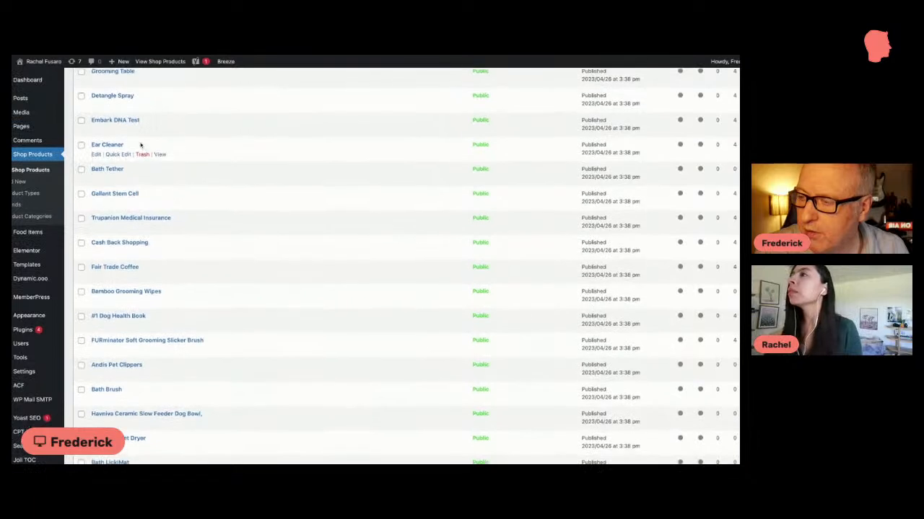
scroll(216, 158, down, 1)
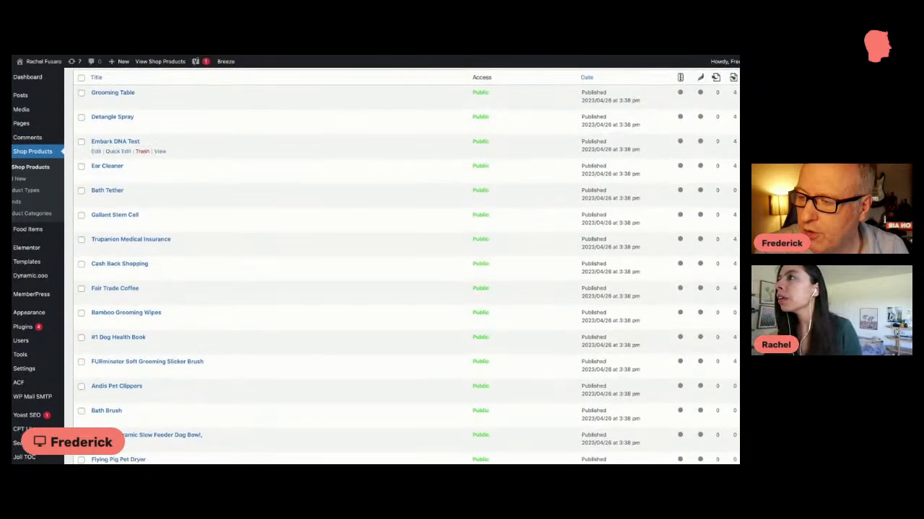
scroll(255, 164, down, 1)
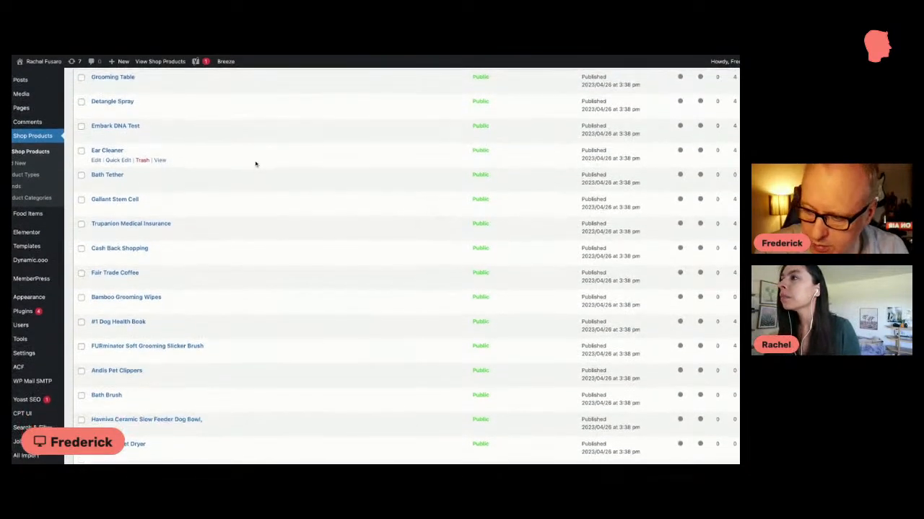
scroll(255, 164, down, 5)
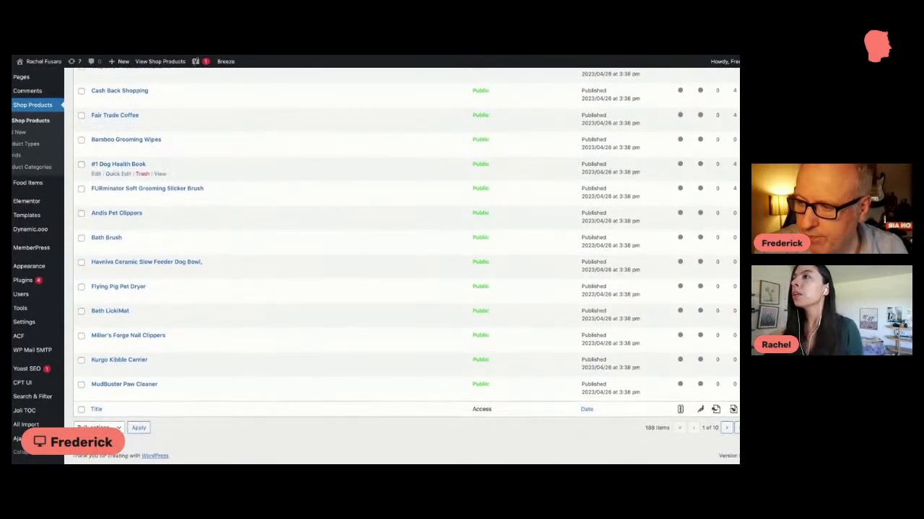
scroll(256, 165, up, 6)
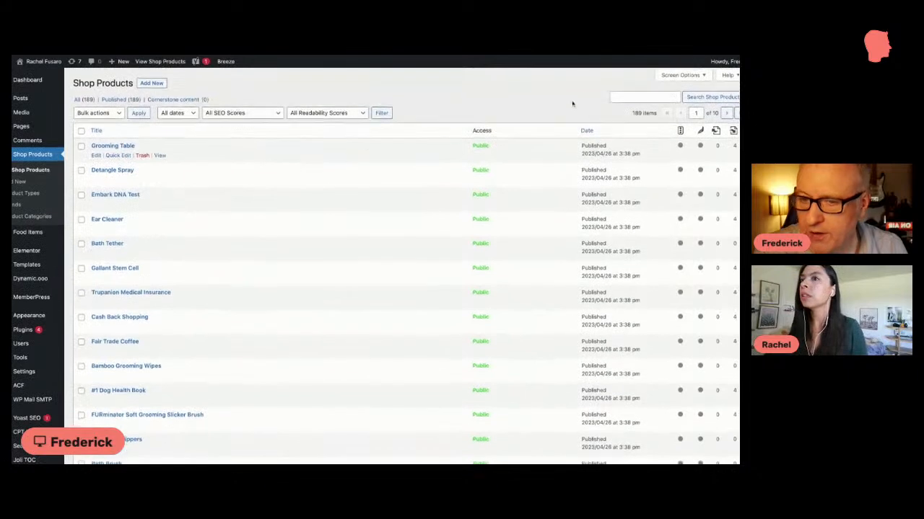
Step: Search the shop products for "digg" and view the Diggs Revol Crate product page
click(627, 95)
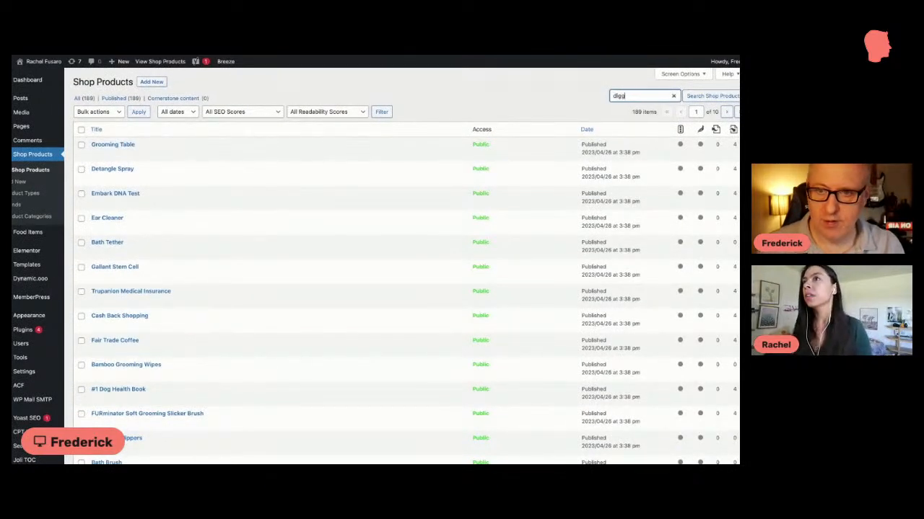
key(Return)
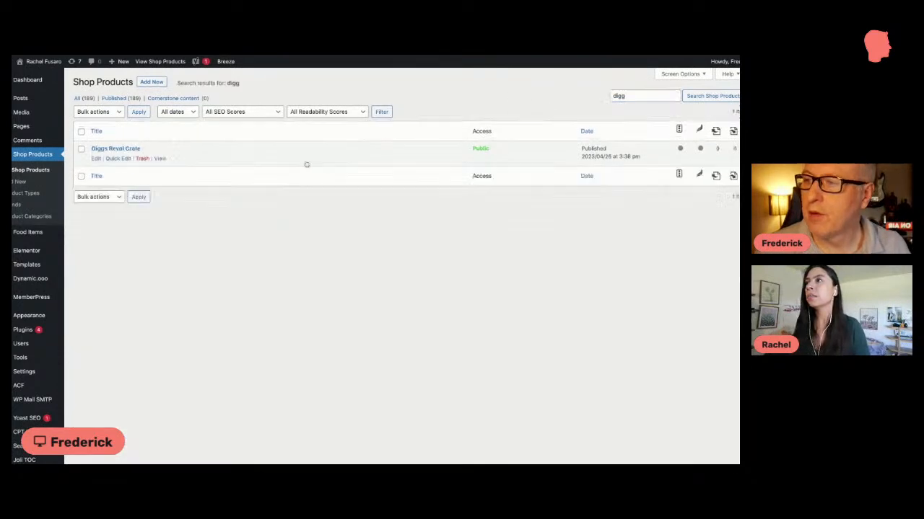
click(164, 155)
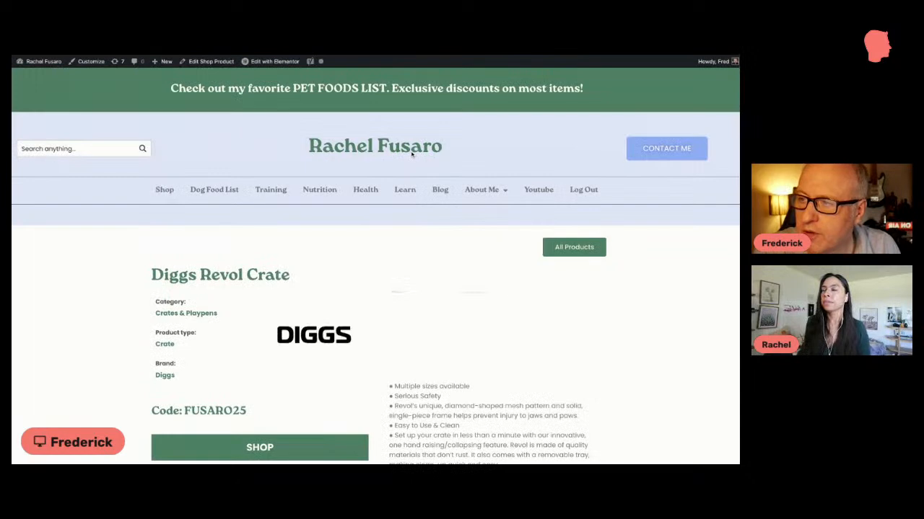
Step: Review the Diggs Revol Crate page's details and review video, and highlight its discount code line
scroll(409, 157, down, 3)
scroll(402, 164, down, 2)
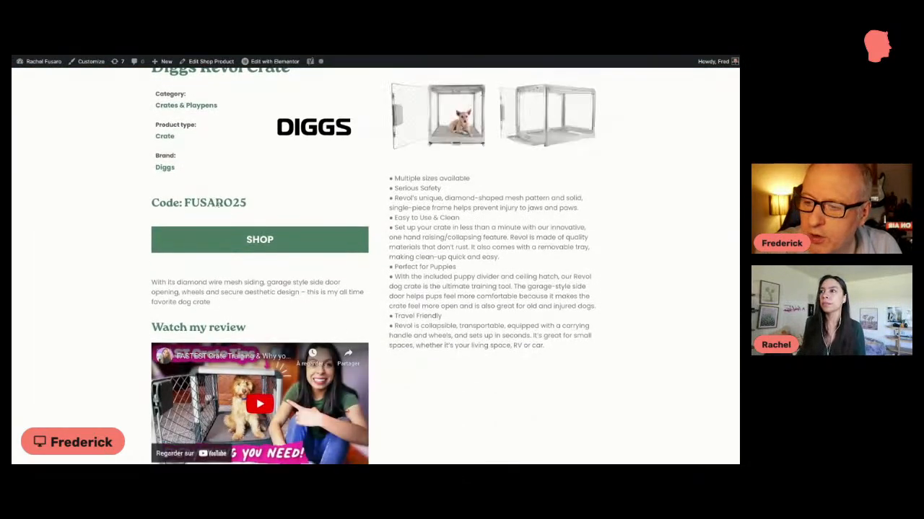
drag(247, 206, 143, 204)
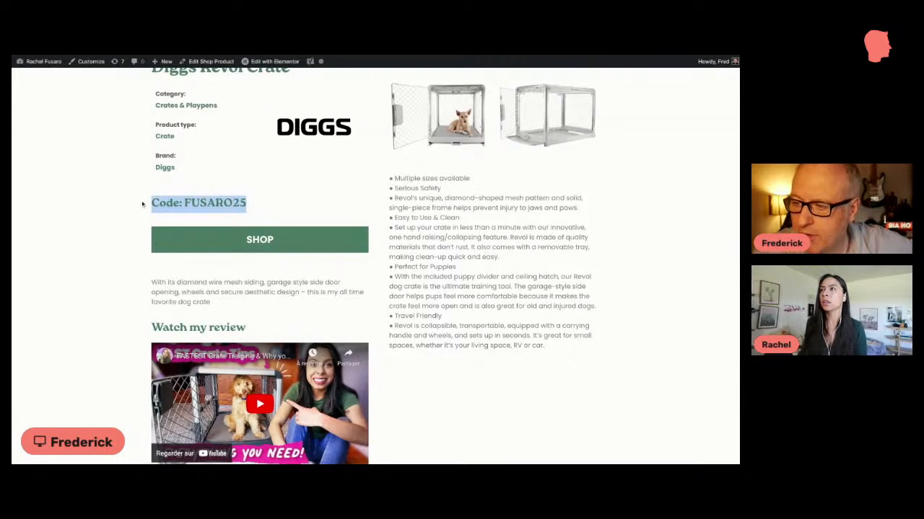
Step: Highlight the short product description and the "Watch my review" heading on the Diggs Revol Crate page
scroll(216, 245, down, 1)
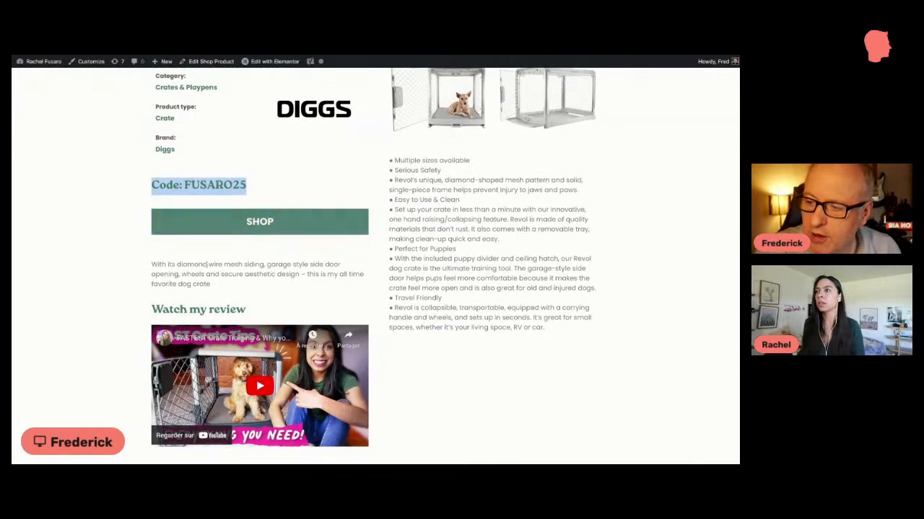
scroll(217, 245, down, 2)
drag(218, 226, 142, 208)
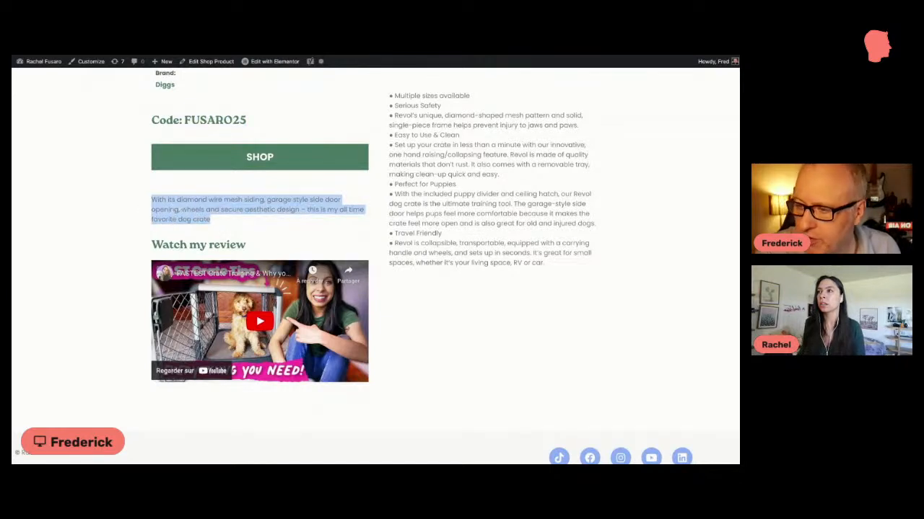
drag(218, 221, 151, 199)
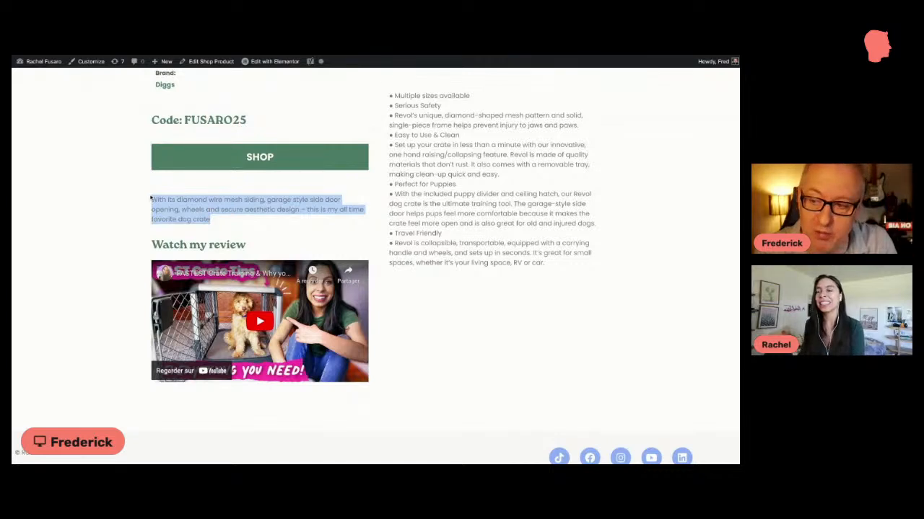
click(218, 226)
scroll(225, 224, down, 2)
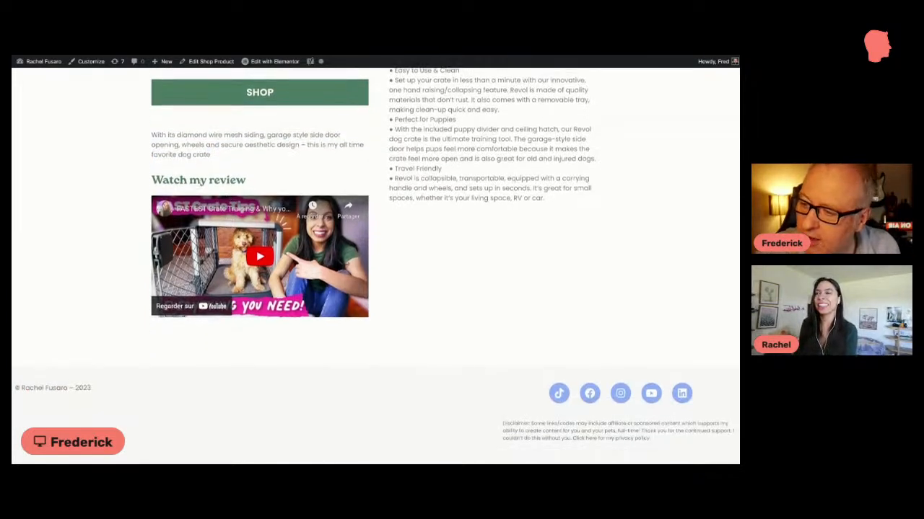
triple_click(154, 180)
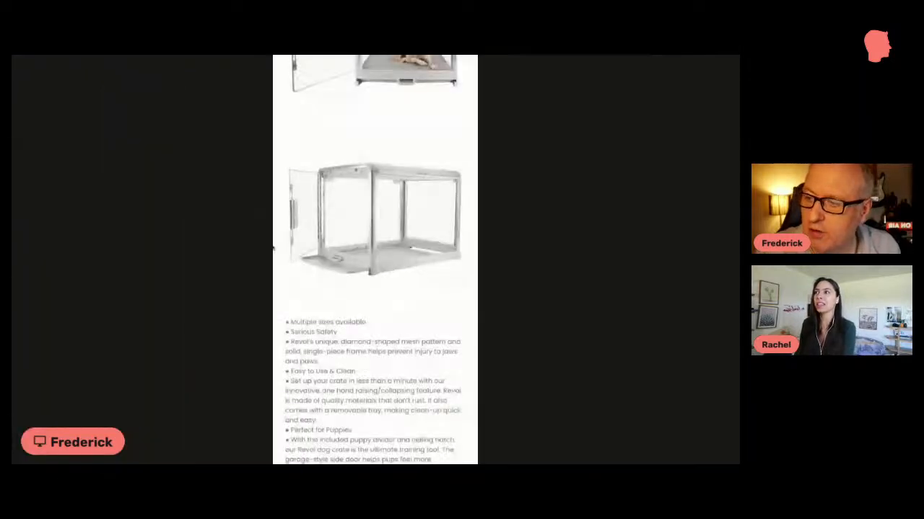
Step: Check the Diggs Revol Crate page's mobile-width layout from images to footer, and restore the full desktop width
scroll(363, 124, up, 5)
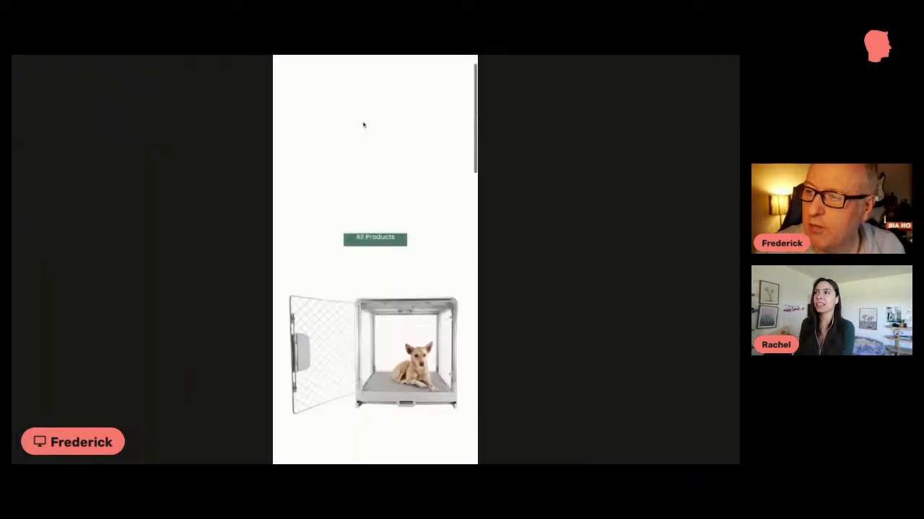
scroll(391, 245, down, 10)
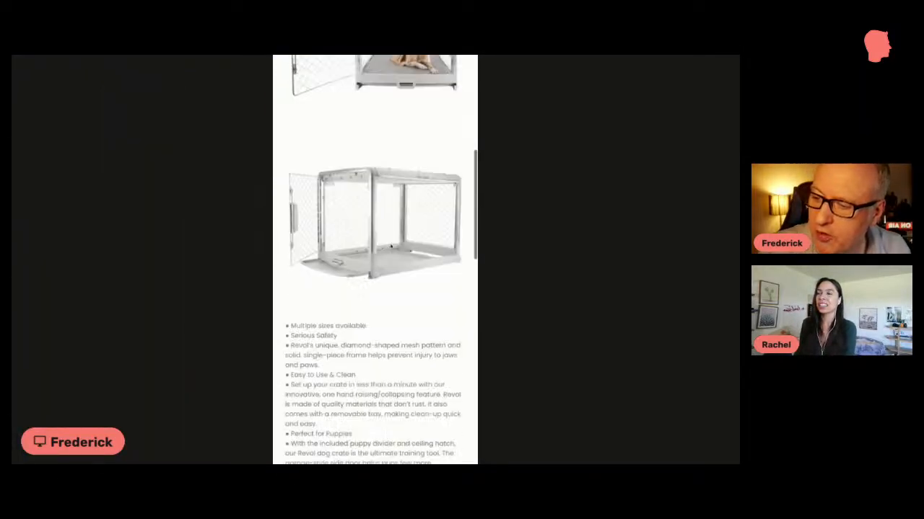
scroll(391, 245, down, 5)
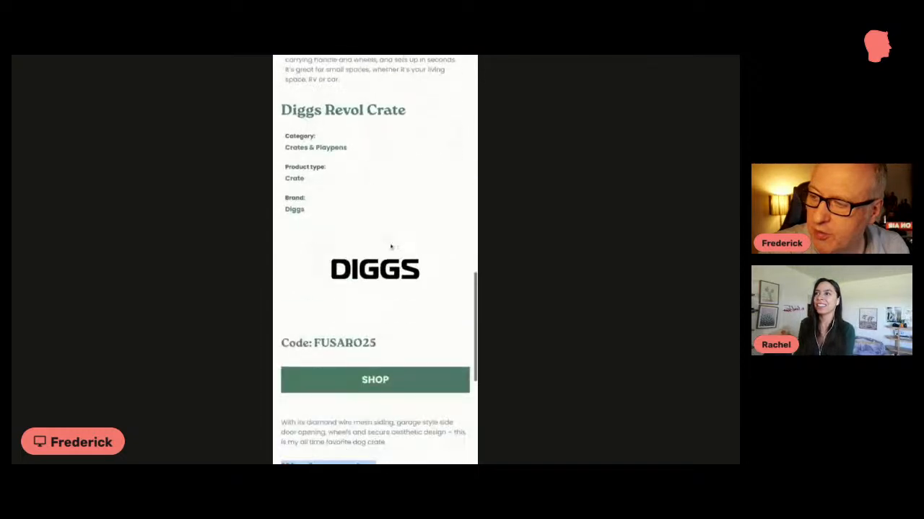
scroll(364, 166, down, 1)
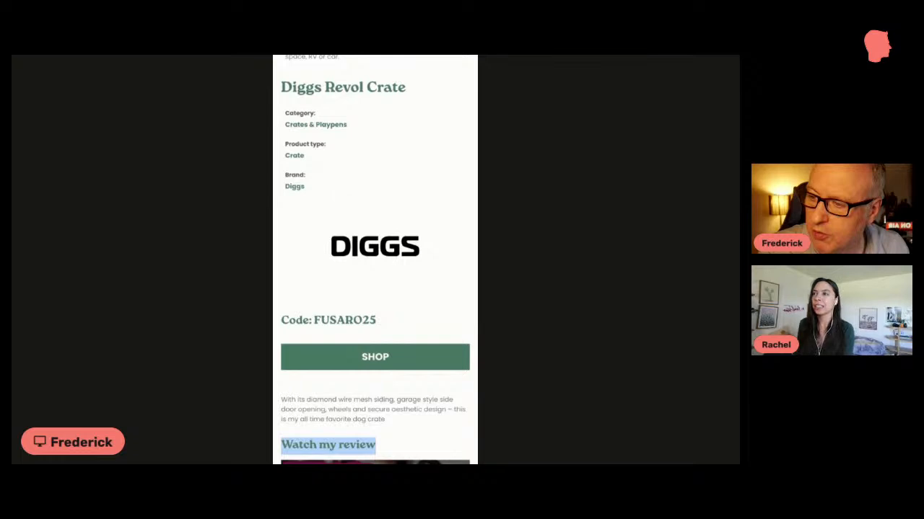
scroll(375, 259, down, 5)
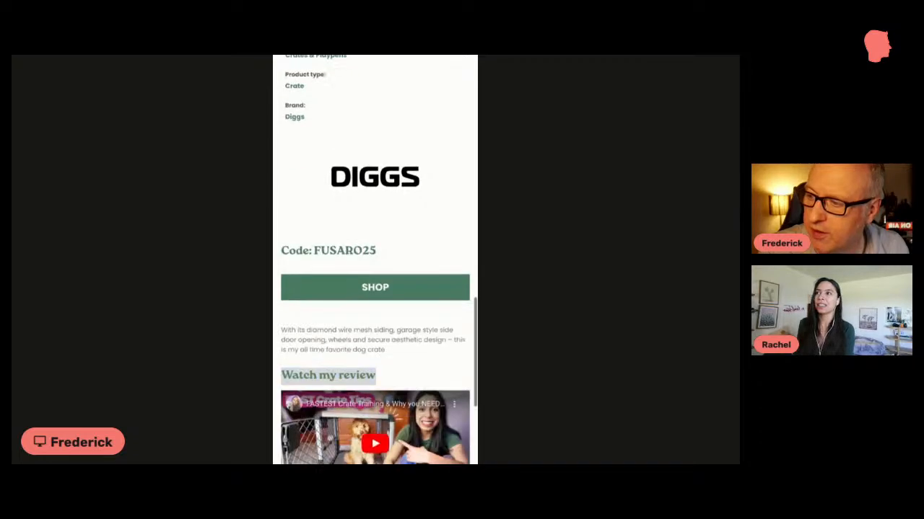
scroll(375, 260, down, 2)
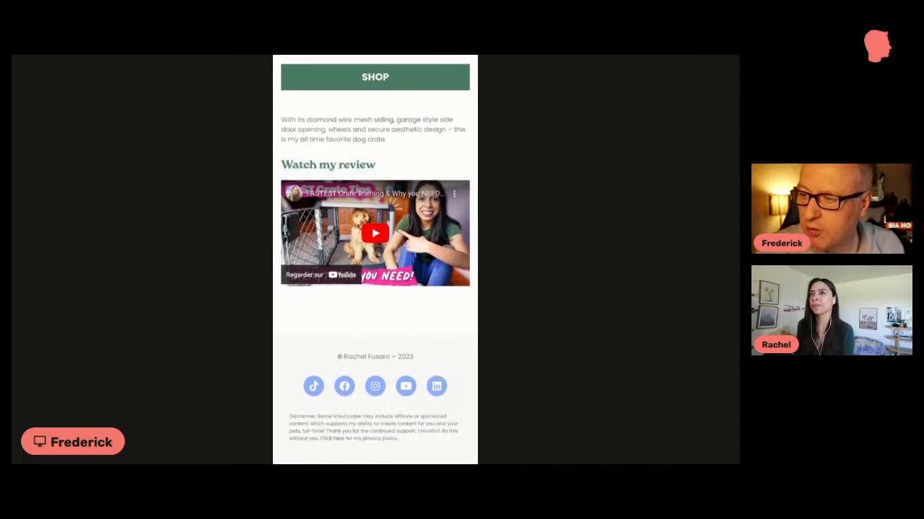
drag(477, 171, 738, 177)
scroll(470, 214, up, 5)
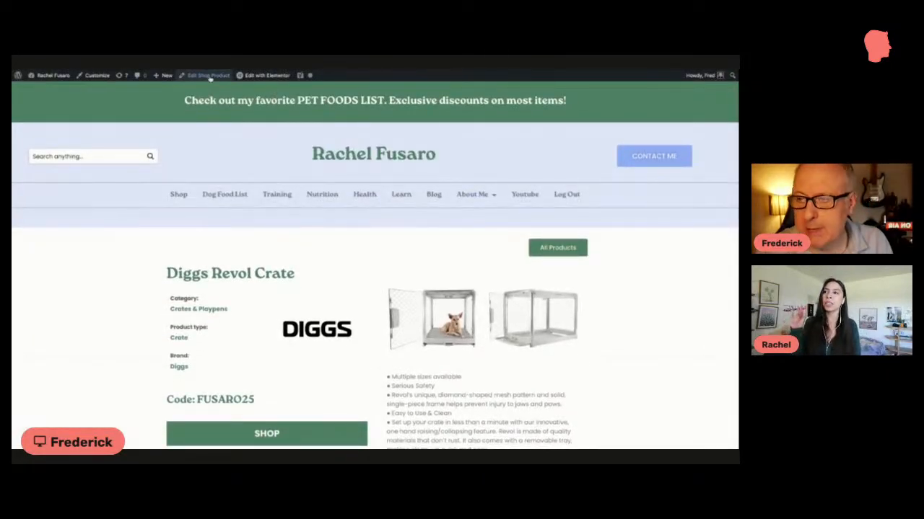
Step: Open the Diggs Revol Crate shop product for editing and look through its custom fields, including Discount Code and the product images
mouse_move(256, 77)
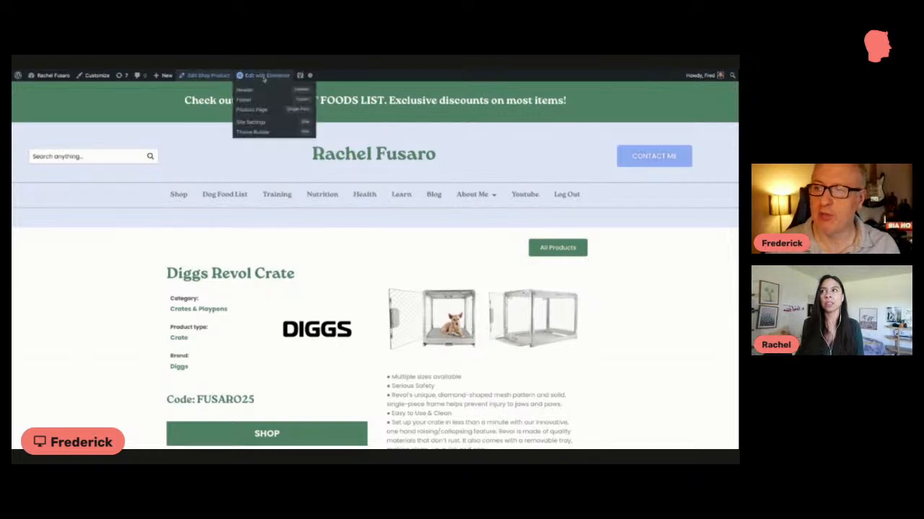
click(225, 77)
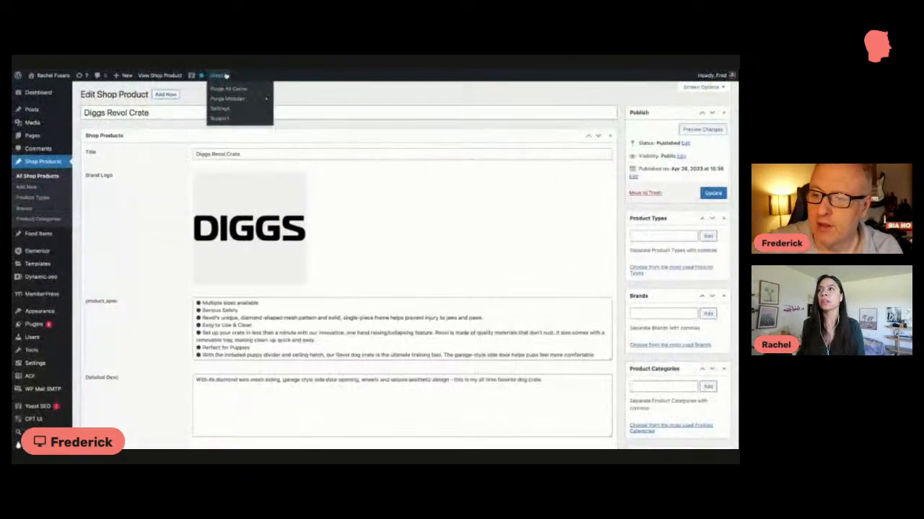
scroll(301, 297, down, 5)
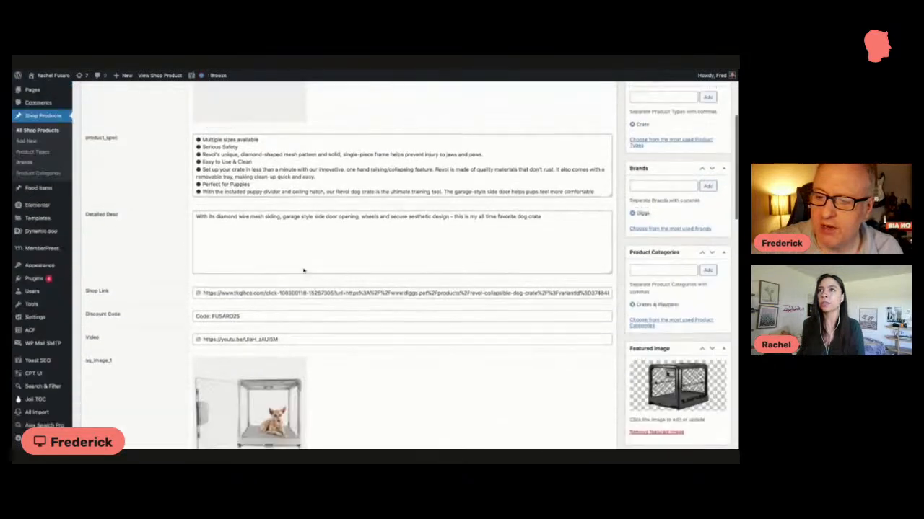
scroll(298, 257, down, 6)
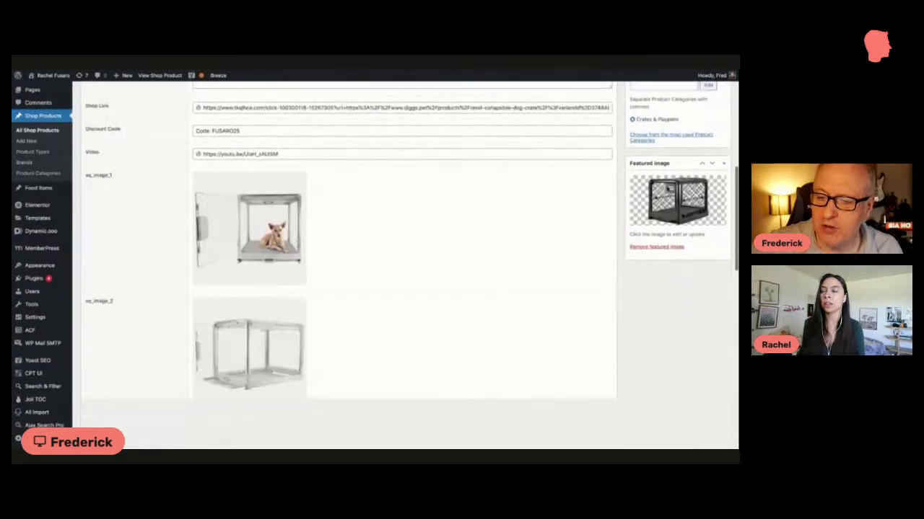
scroll(322, 257, down, 3)
scroll(322, 257, up, 8)
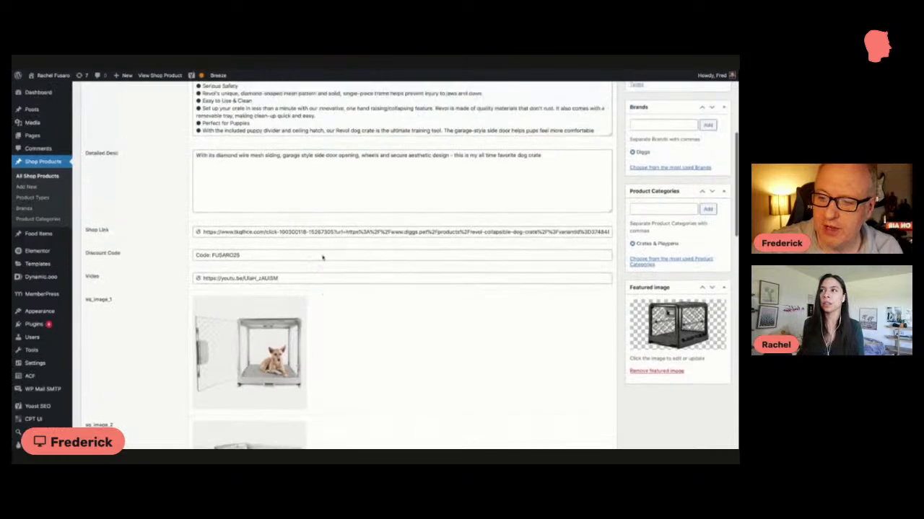
click(289, 272)
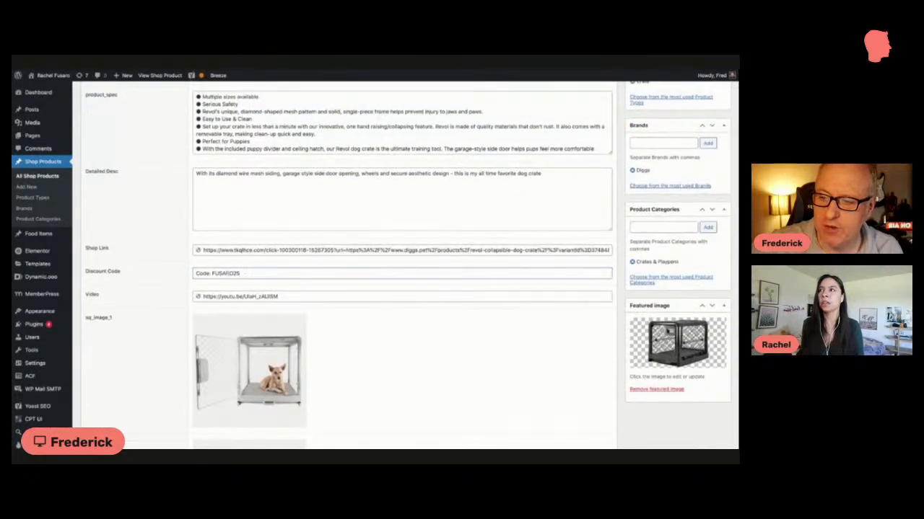
scroll(303, 273, up, 4)
scroll(315, 274, up, 3)
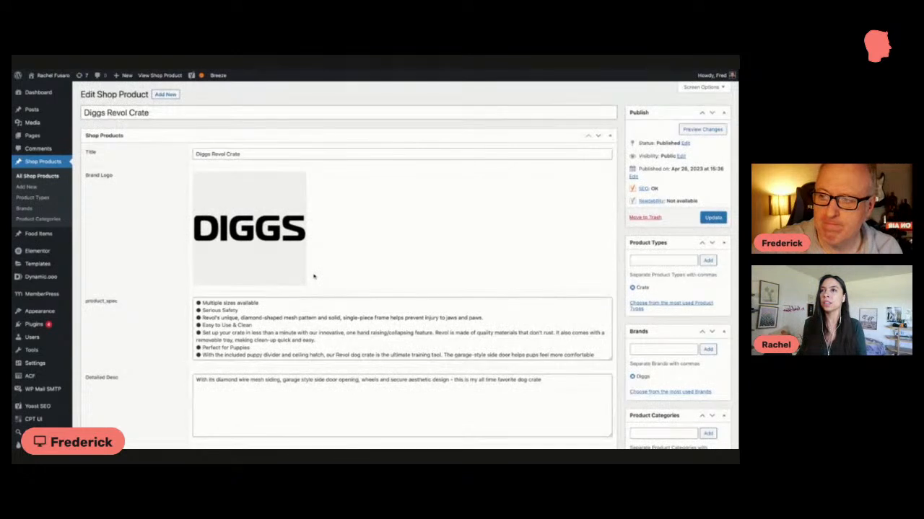
Step: Compare the live product page with its edit screen, and highlight the meta description in the Yoast SEO section
click(161, 75)
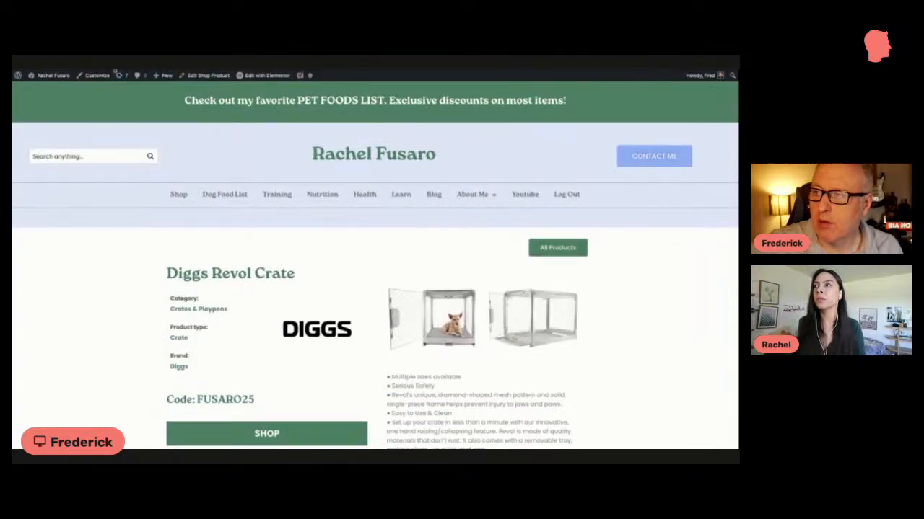
key(alt+Left)
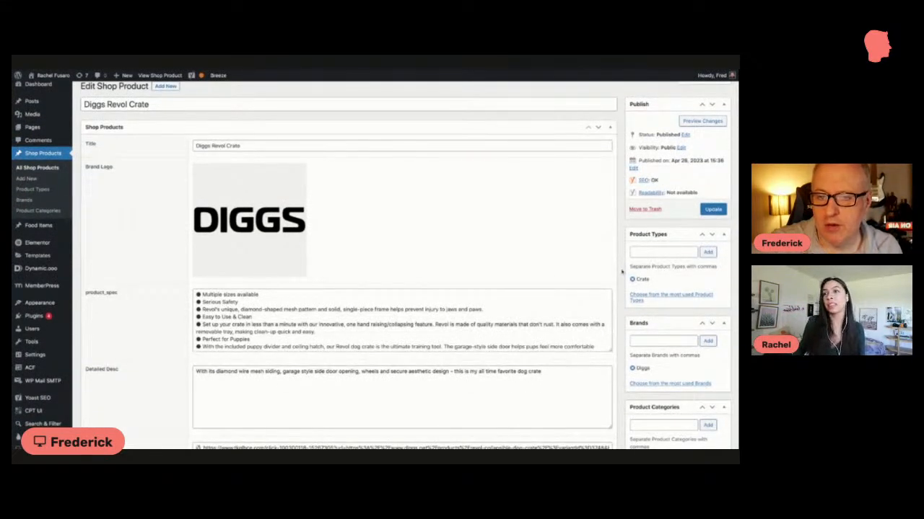
scroll(621, 272, down, 5)
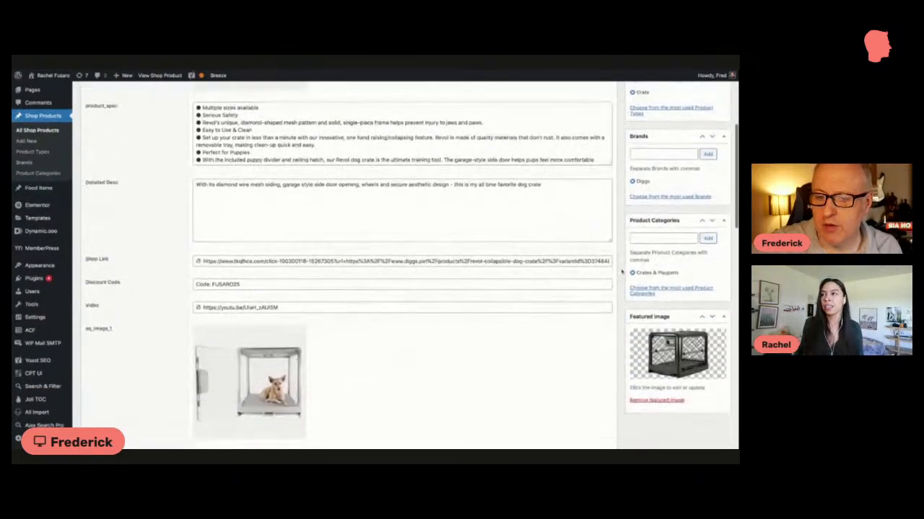
scroll(621, 271, down, 10)
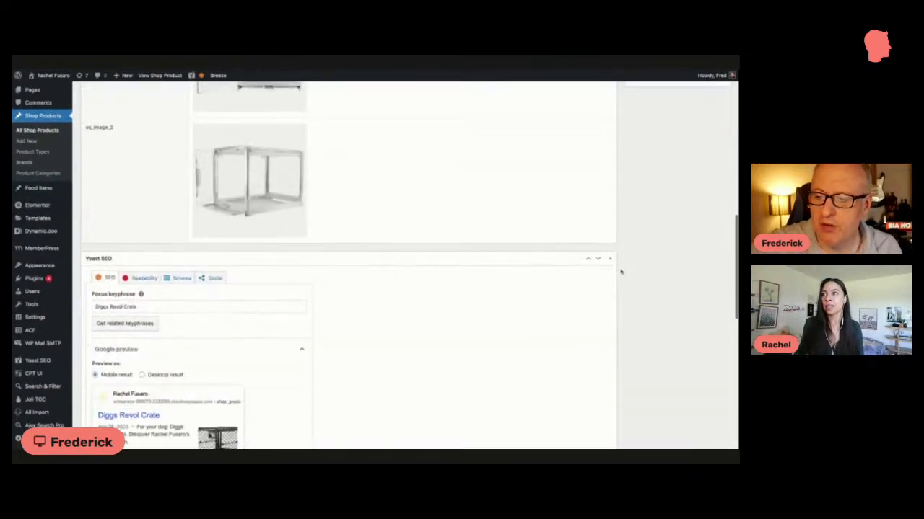
scroll(265, 238, down, 3)
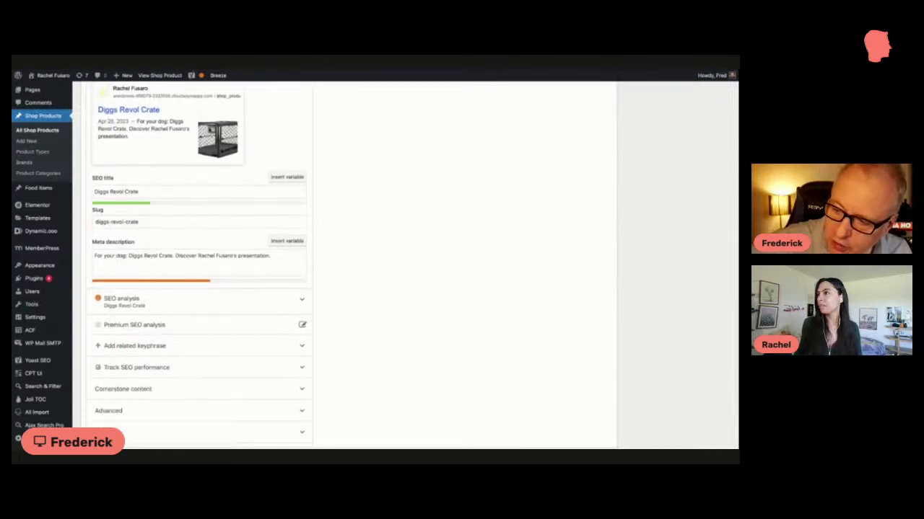
click(176, 256)
triple_click(276, 256)
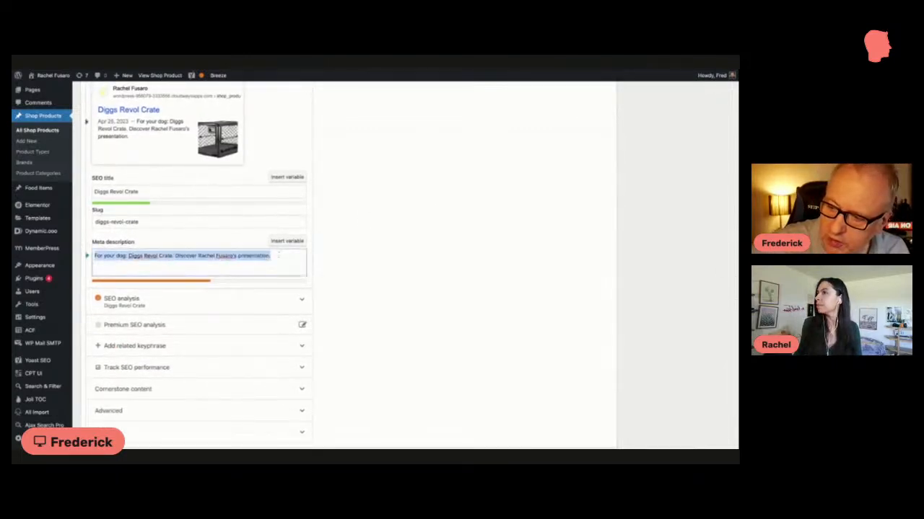
Step: Review the Diggs Revol Crate's fields from the sq_image entries back up to the brand logo and title
scroll(197, 177, up, 10)
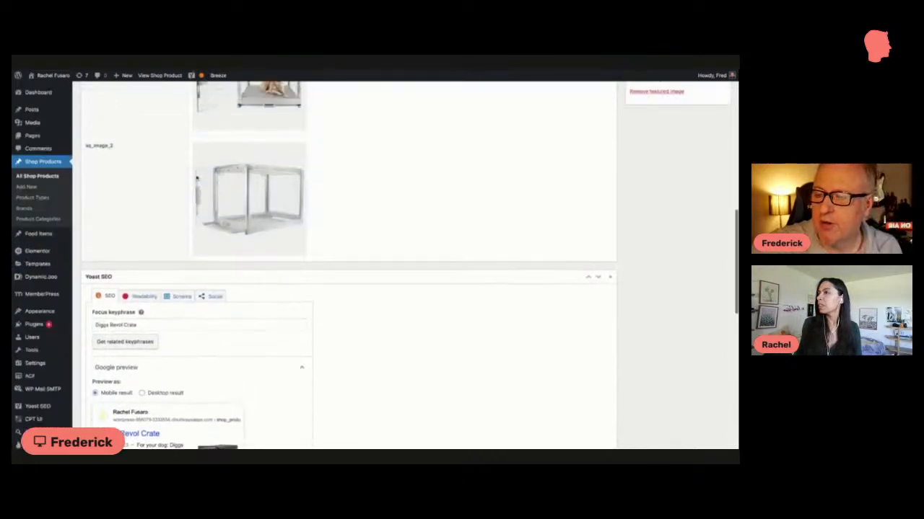
scroll(406, 263, up, 5)
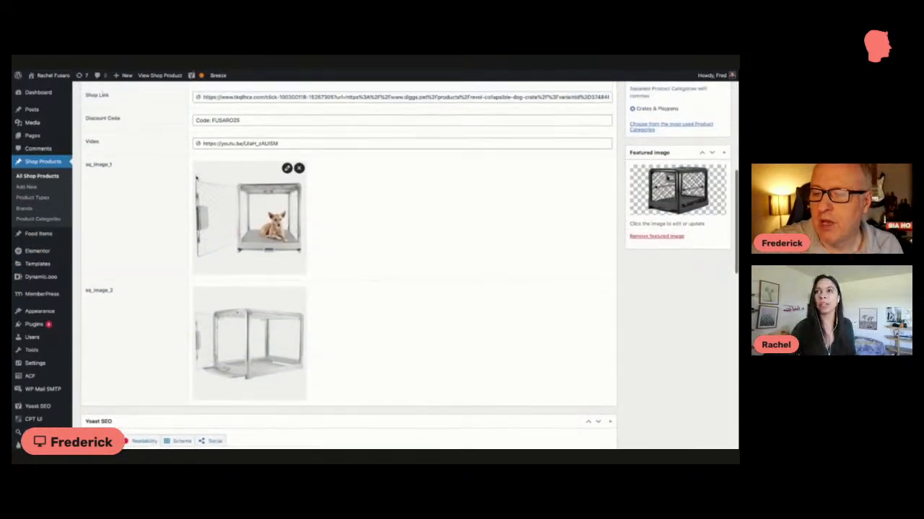
scroll(405, 263, up, 4)
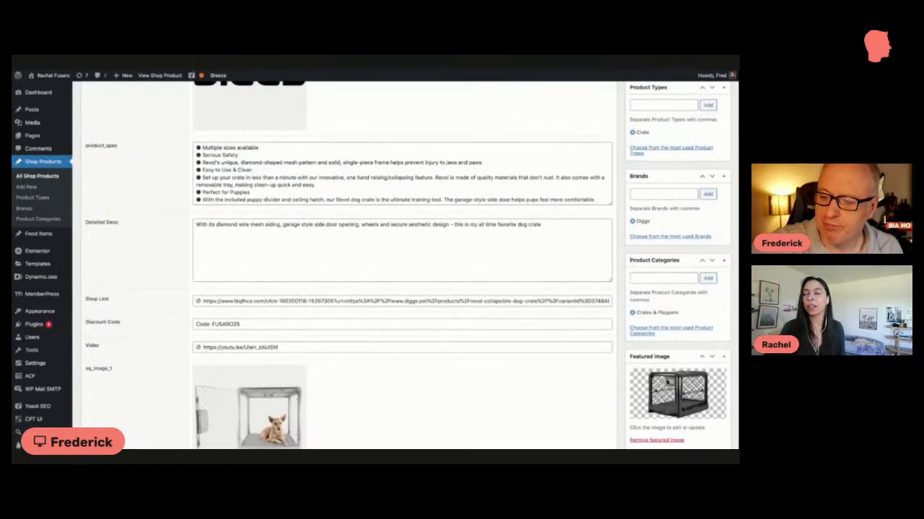
scroll(406, 264, up, 2)
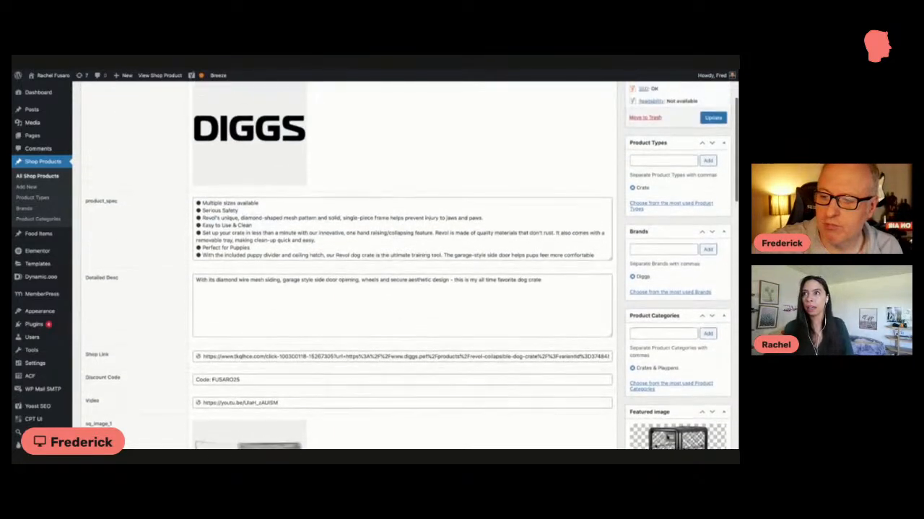
scroll(249, 216, up, 2)
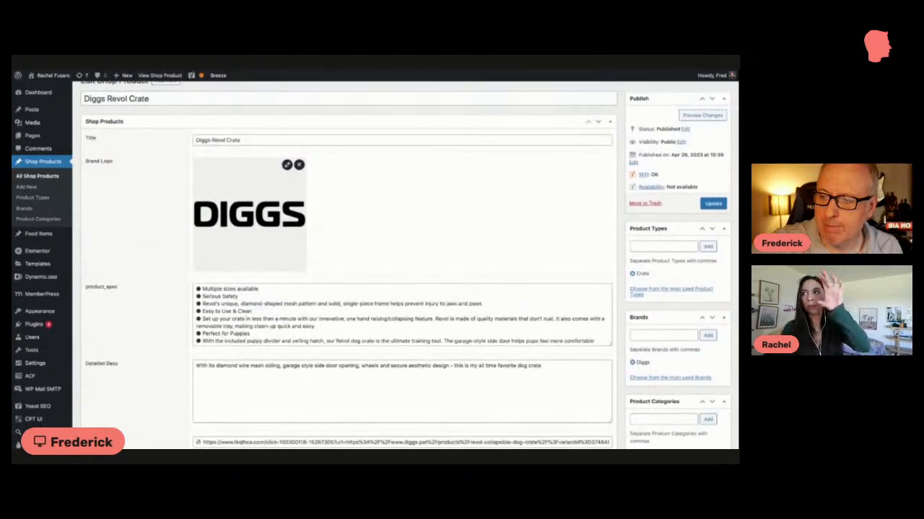
scroll(249, 216, up, 1)
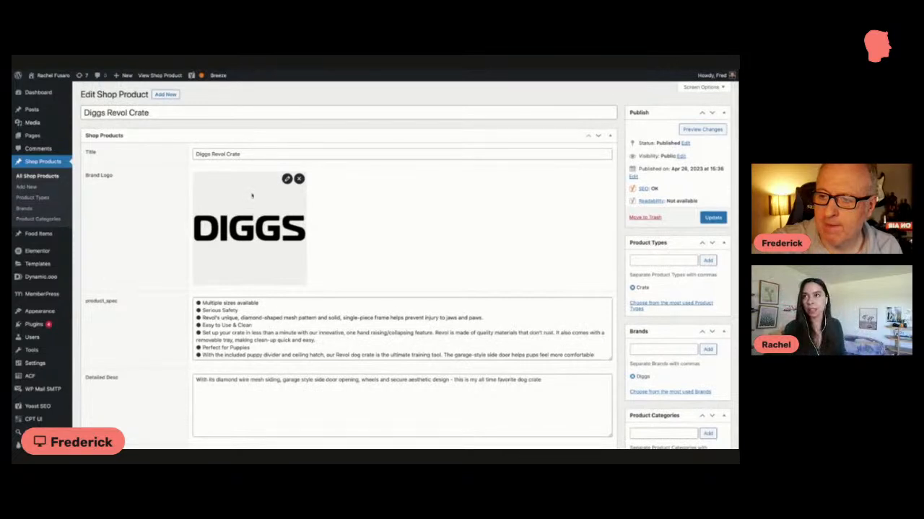
Step: View the live shop product and open its Product Page single-post template in Elementor
click(157, 75)
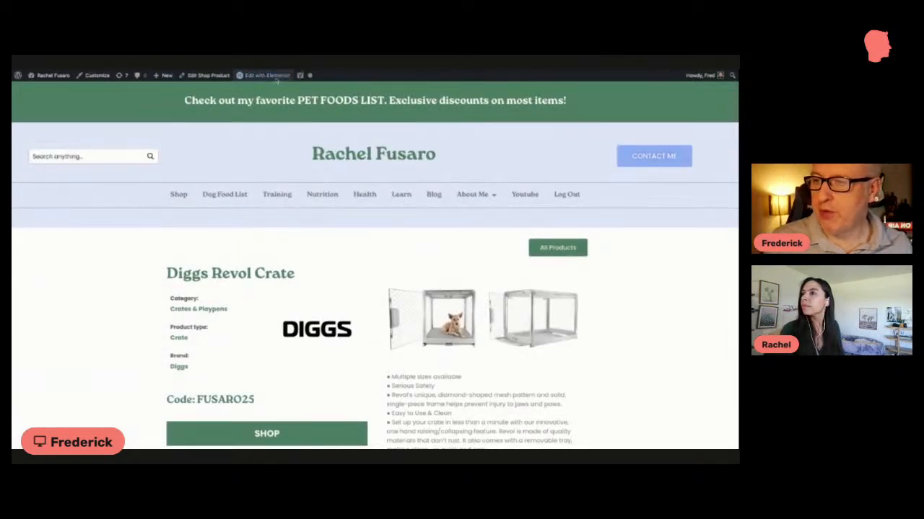
mouse_move(271, 78)
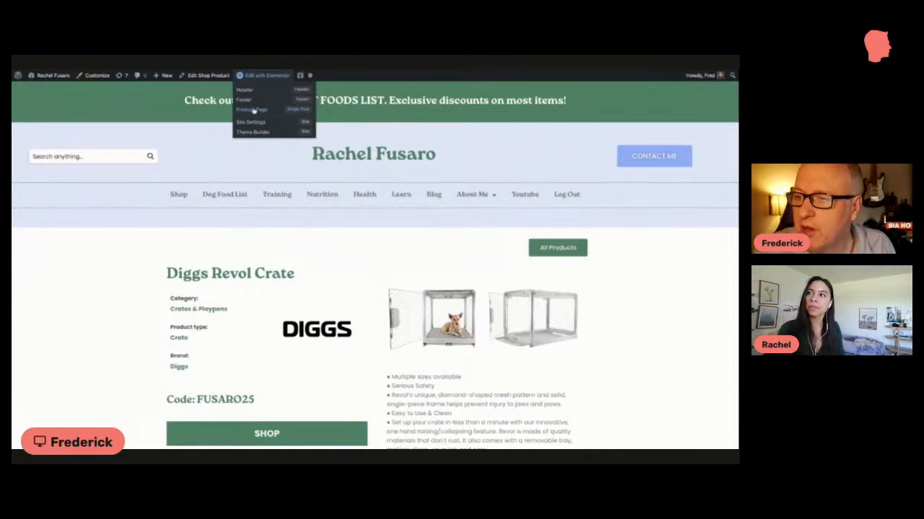
click(258, 83)
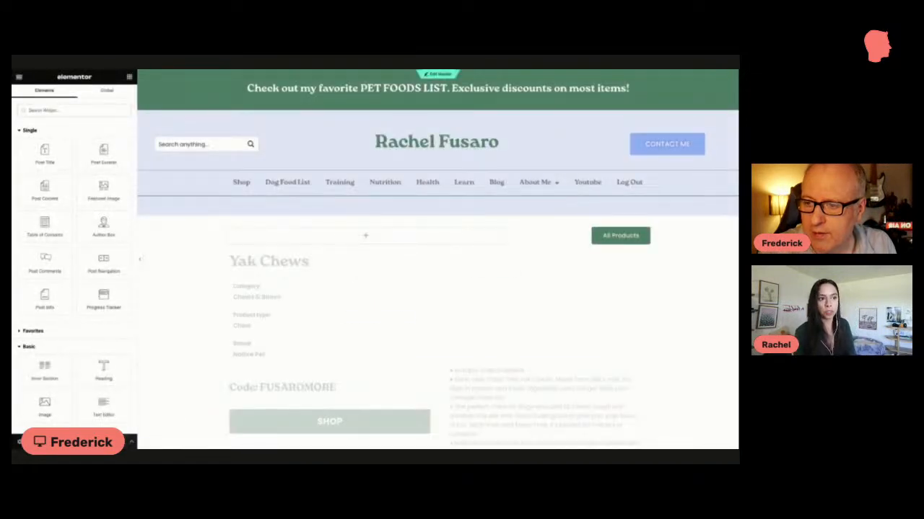
scroll(279, 166, down, 1)
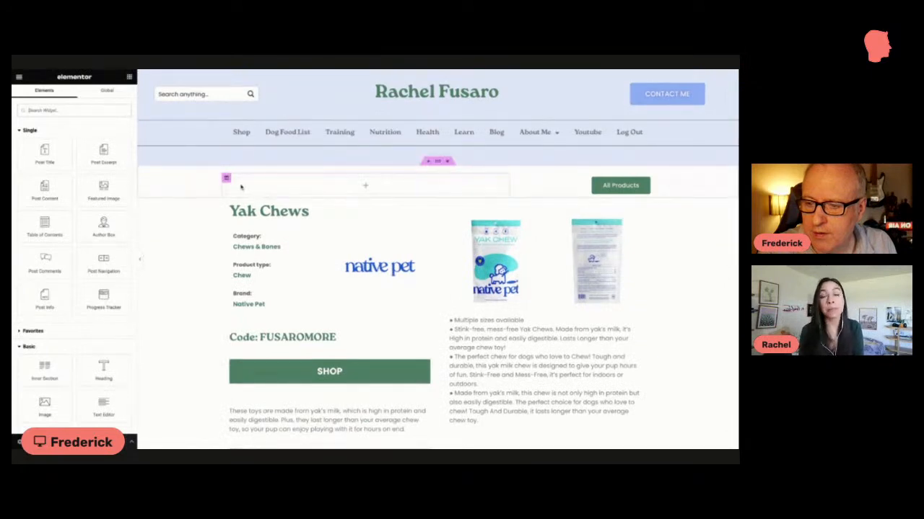
Step: Look over the Yak Chews preview in the product page template, from the site header to the product details and review heading
scroll(241, 187, down, 1)
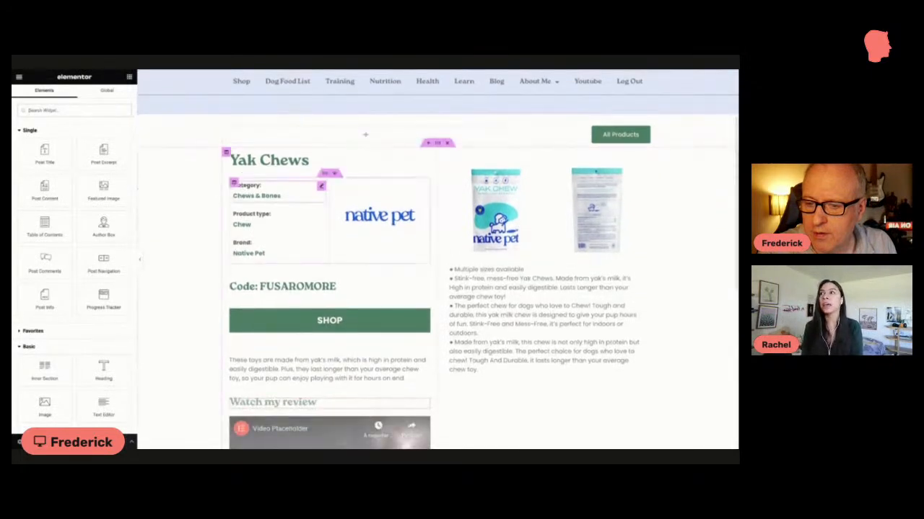
scroll(241, 185, up, 2)
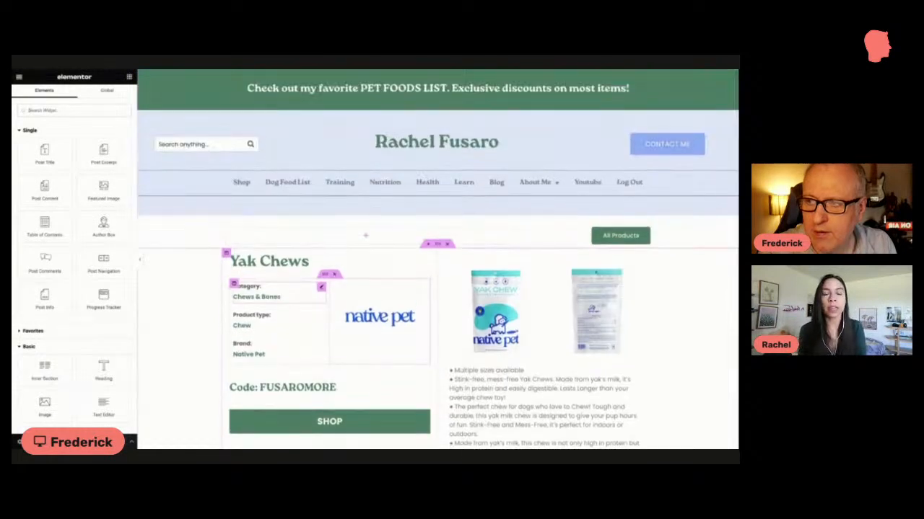
scroll(241, 184, down, 1)
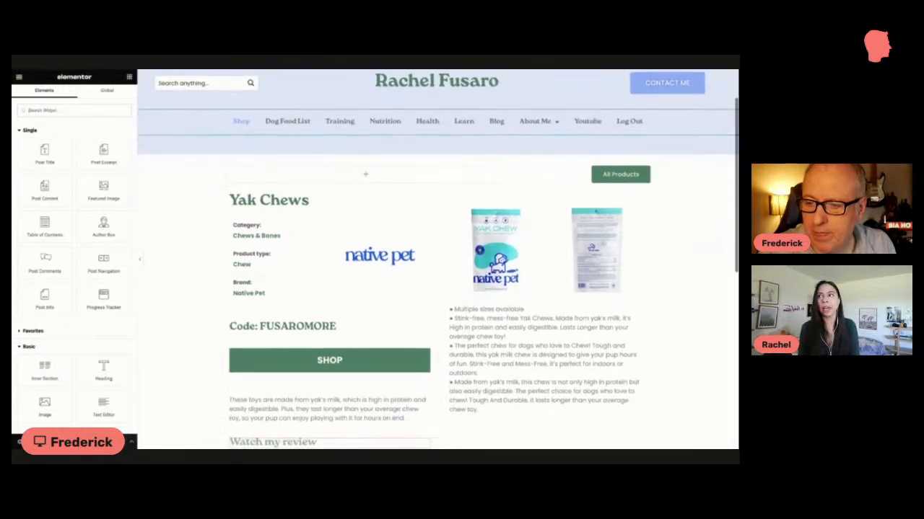
scroll(299, 245, up, 1)
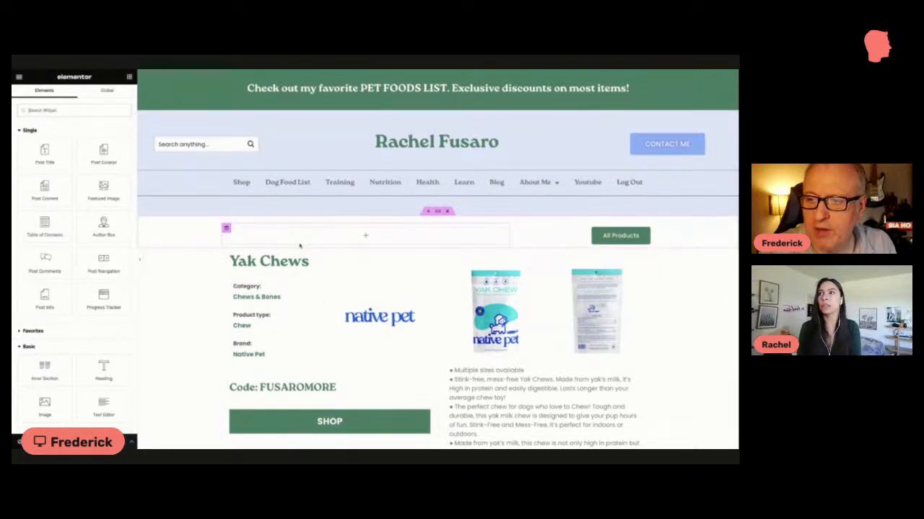
scroll(298, 245, down, 1)
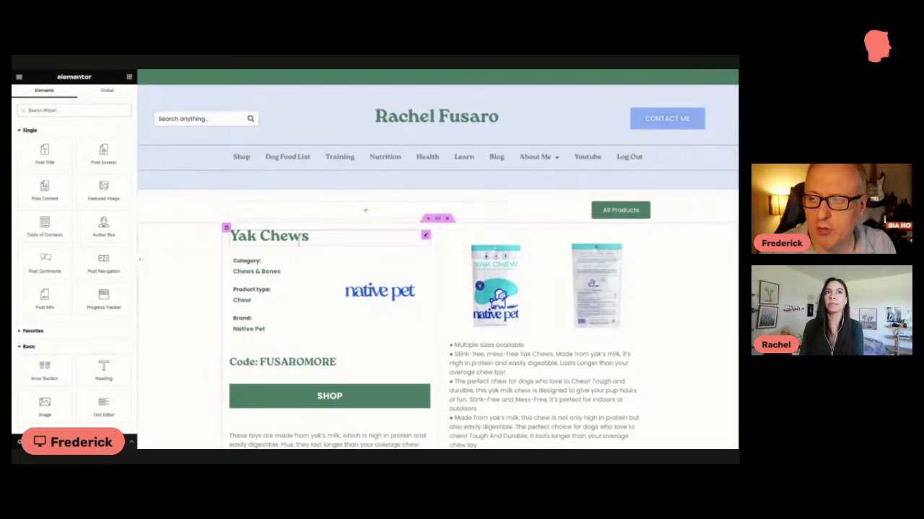
scroll(298, 244, down, 1)
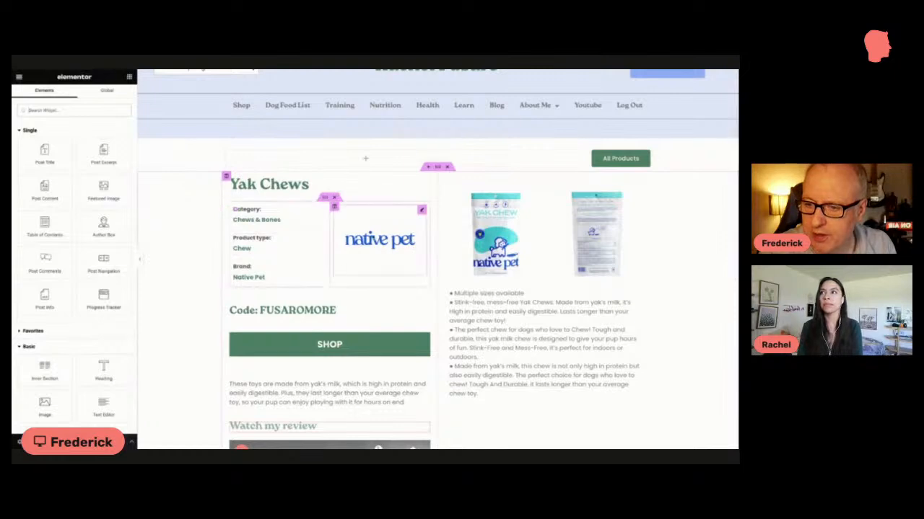
Step: In the mobile preview, try a brand logo image width of 75% and set it back to 50%
click(421, 210)
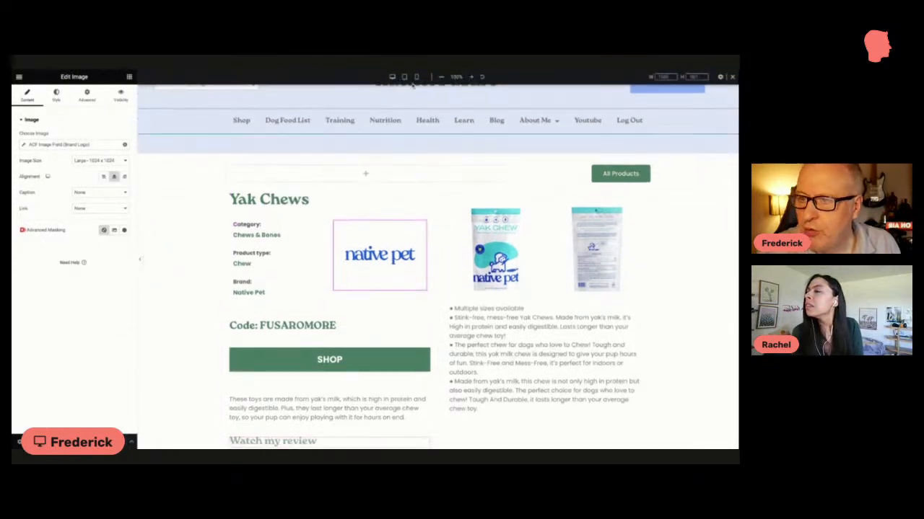
click(416, 76)
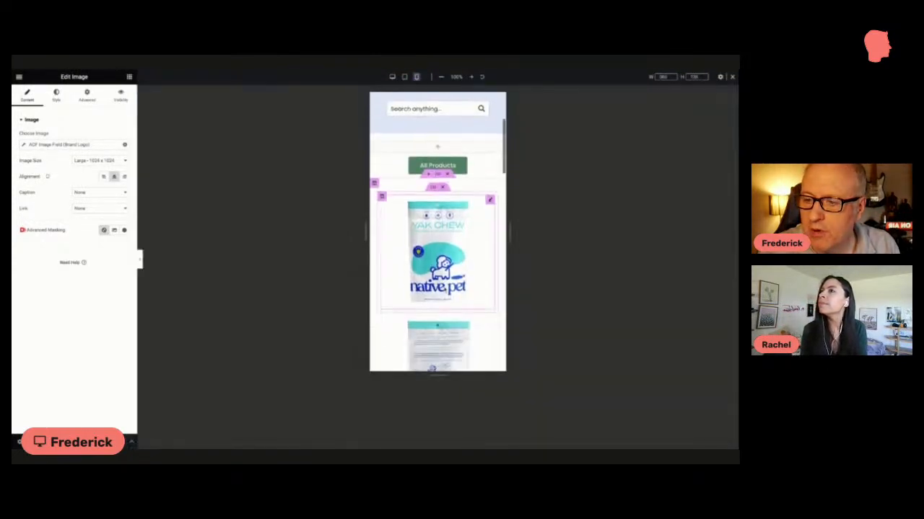
scroll(445, 290, down, 10)
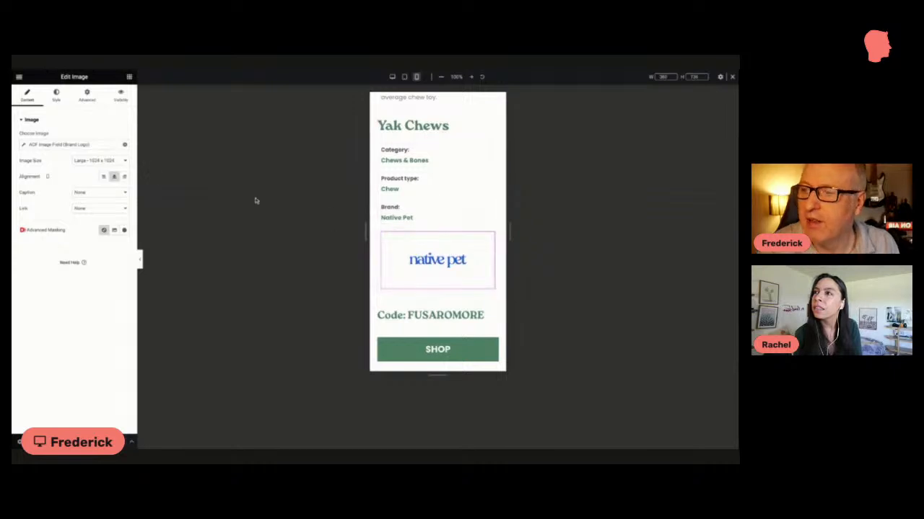
click(57, 97)
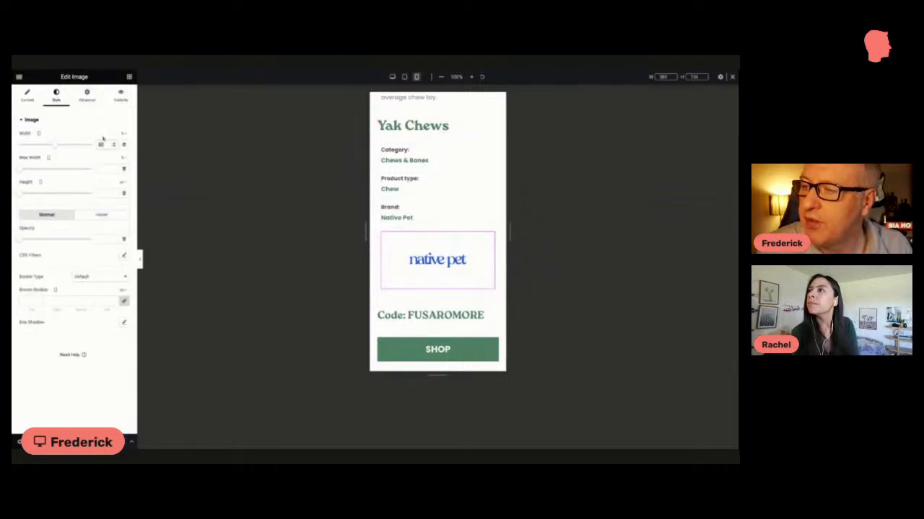
text(75)
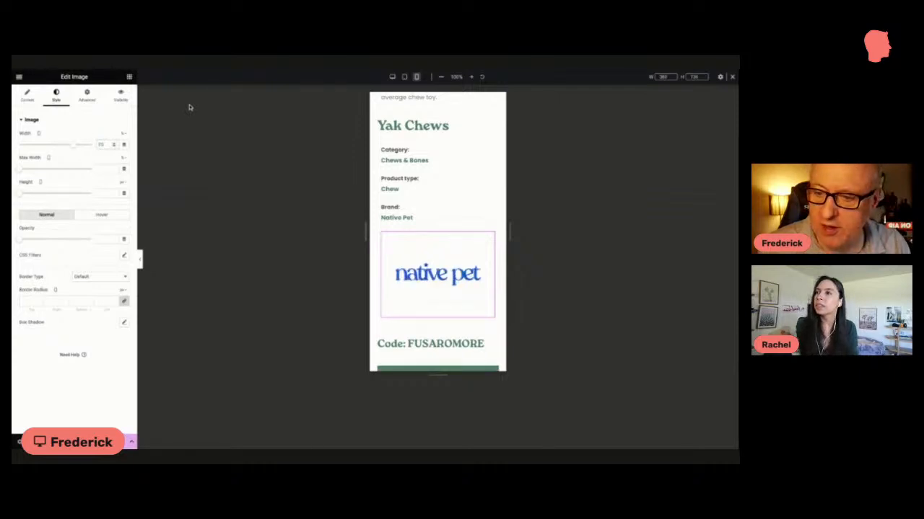
text(50)
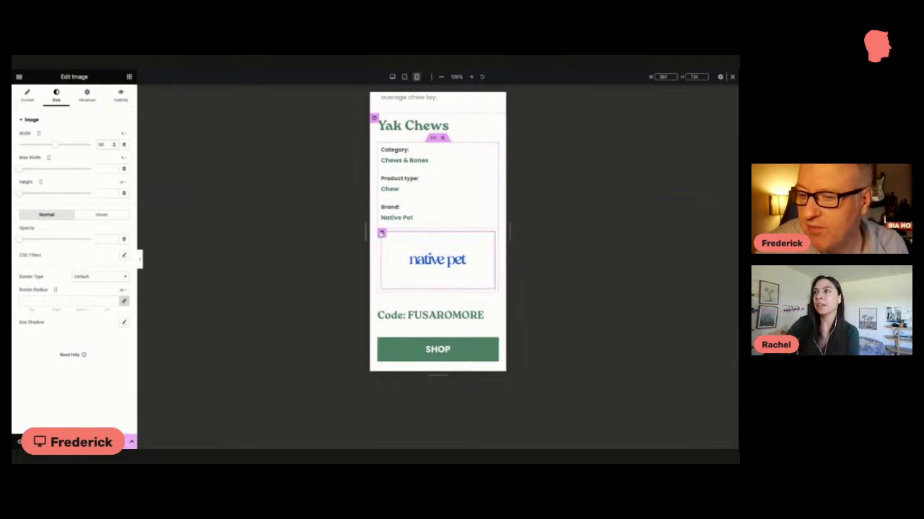
Step: Hide the brand logo's column on mobile portrait and check that column in the mobile preview
click(382, 233)
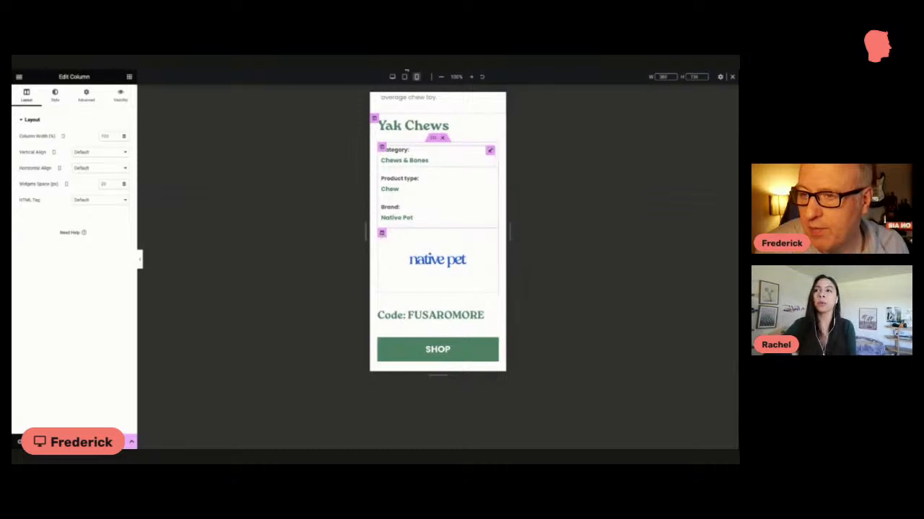
click(391, 76)
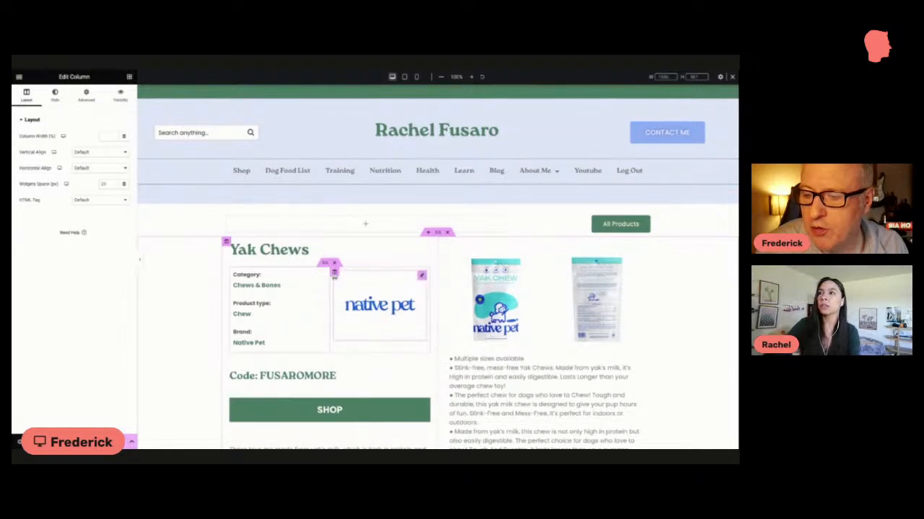
click(421, 276)
click(334, 272)
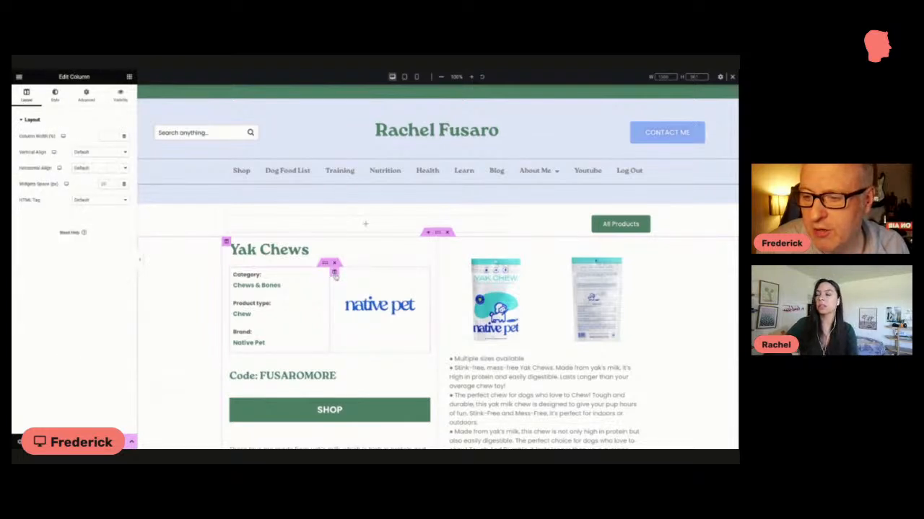
click(80, 100)
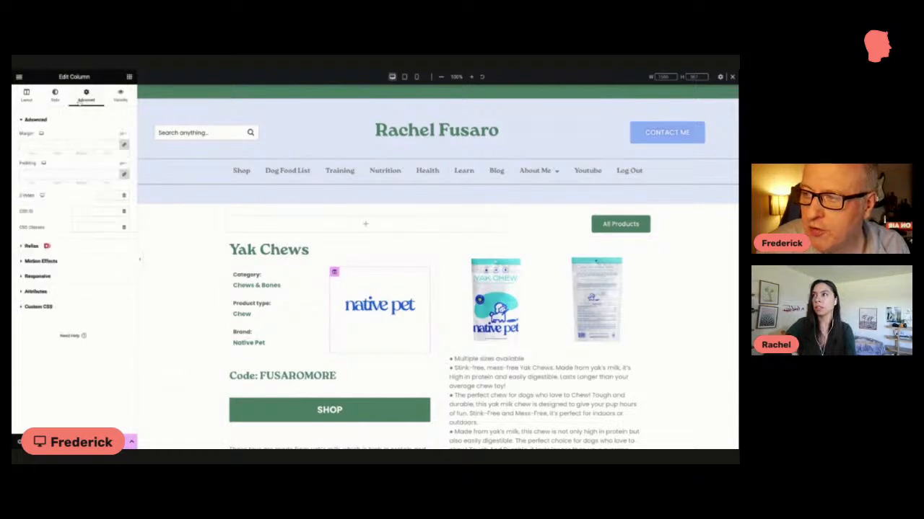
click(52, 277)
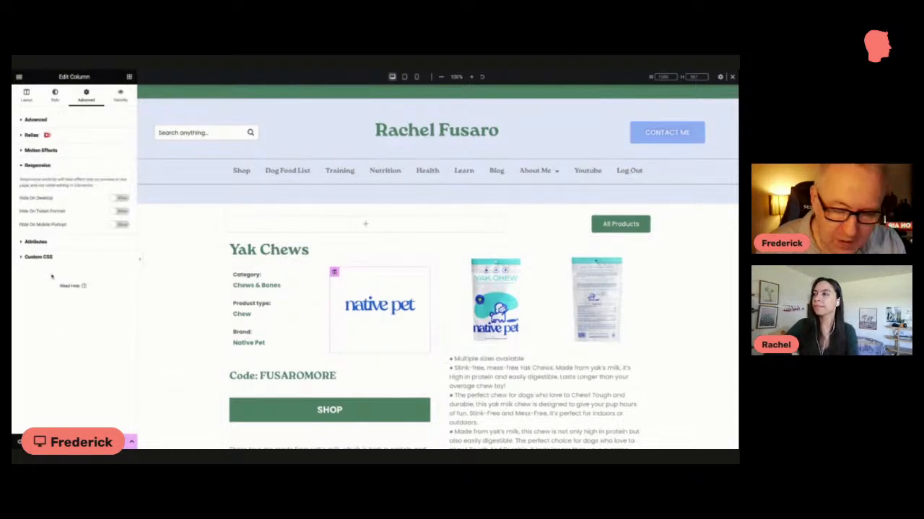
click(115, 224)
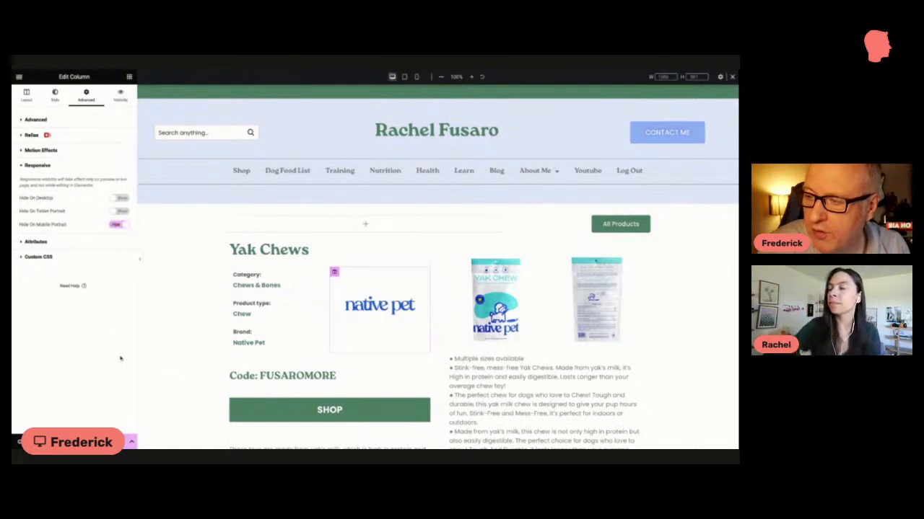
click(416, 77)
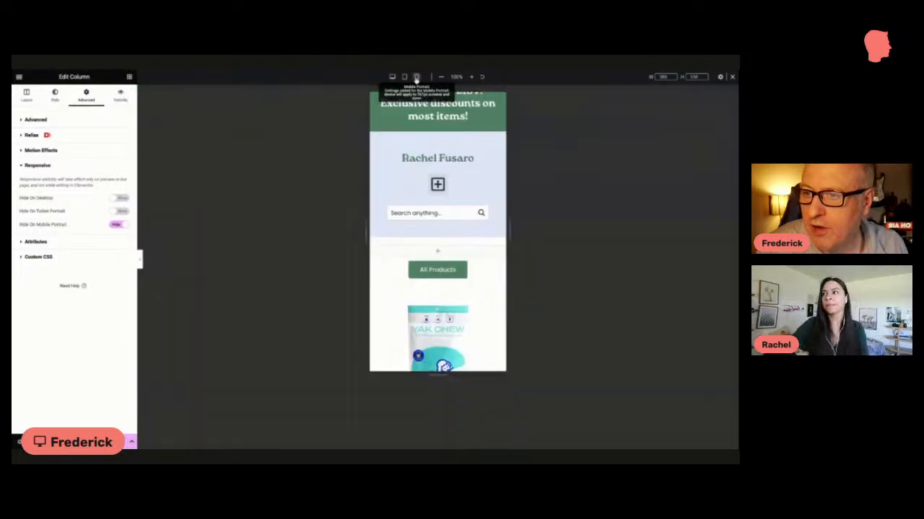
scroll(415, 132, down, 5)
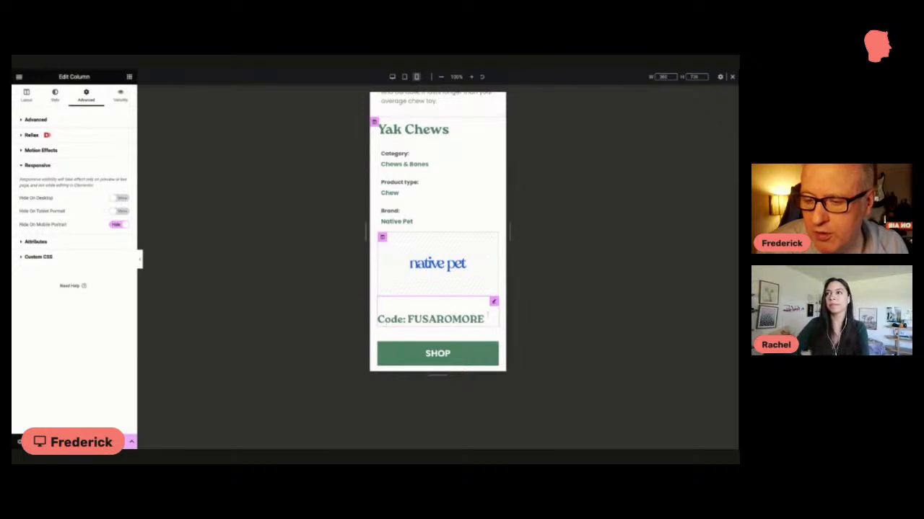
Step: Inspect the margin settings of the discount code heading in the mobile preview
click(494, 302)
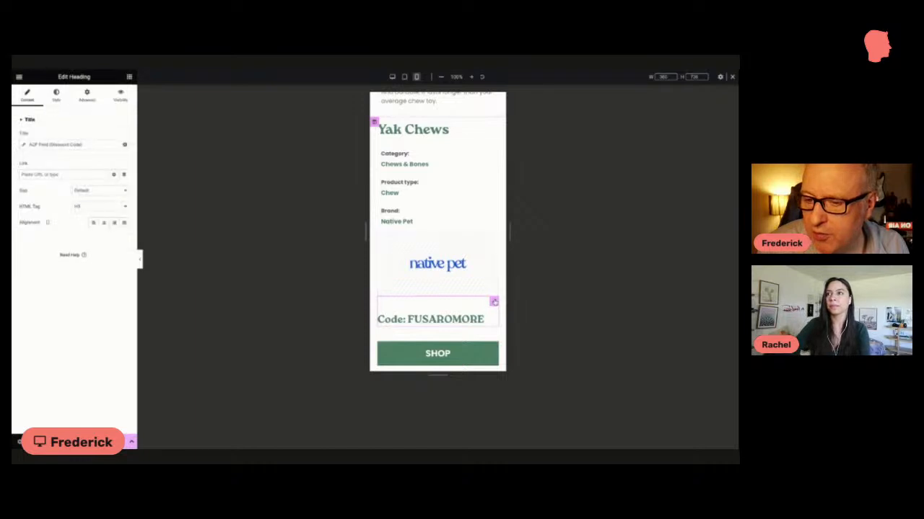
click(83, 101)
click(37, 144)
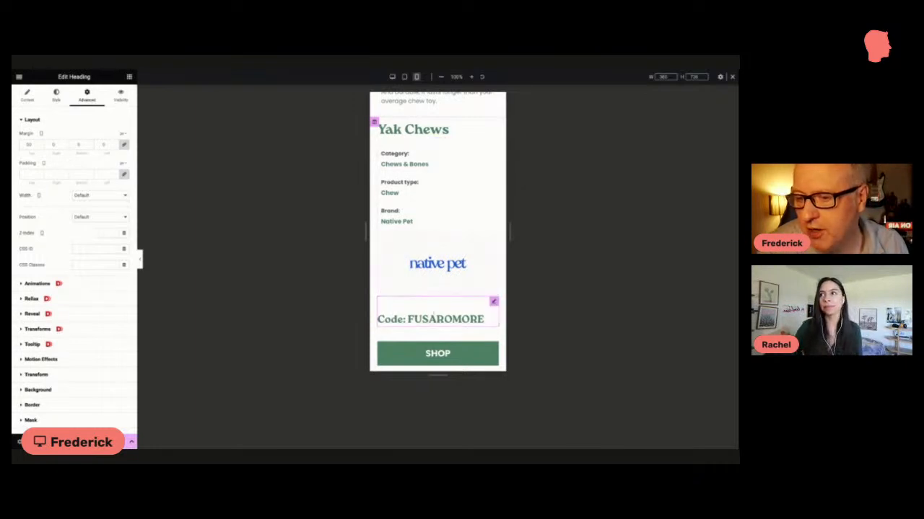
Step: Examine the mobile product layout down to the review video and back up to the header, and return to the desktop preview
scroll(493, 302, down, 1)
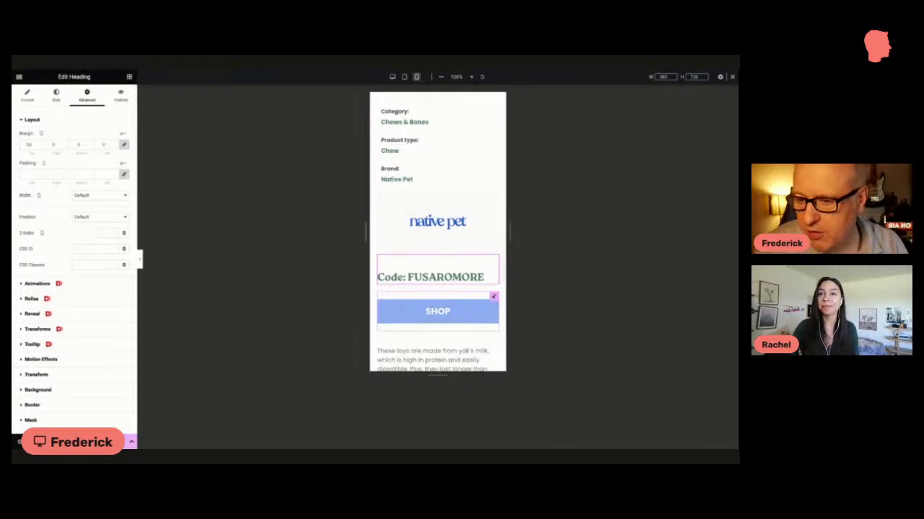
scroll(493, 297, down, 1)
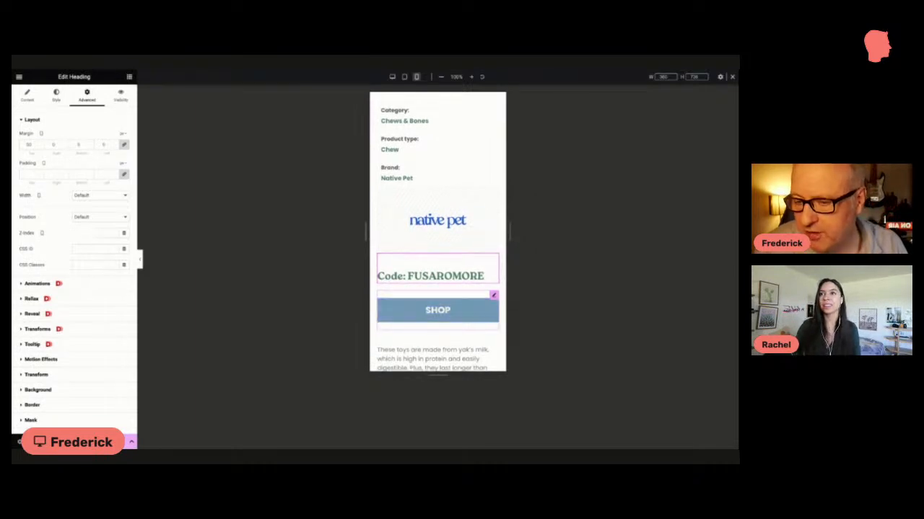
scroll(494, 297, down, 4)
scroll(482, 300, down, 4)
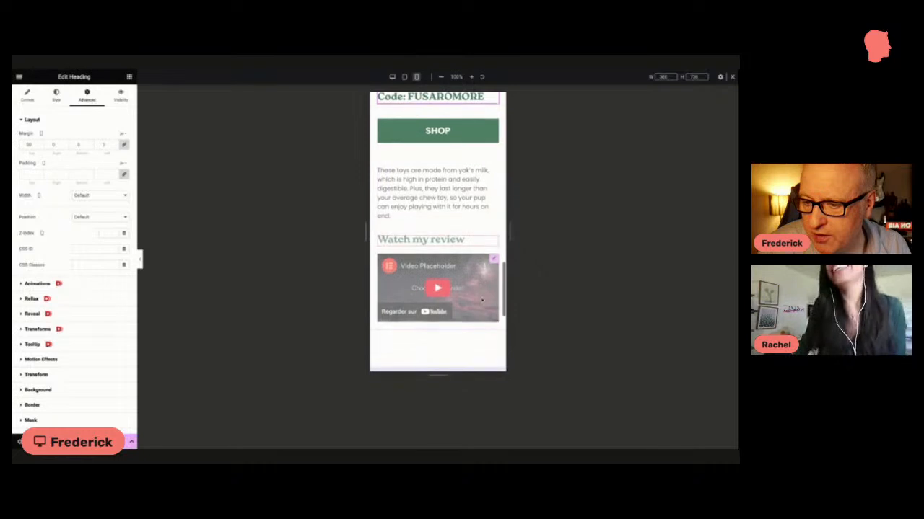
scroll(479, 305, up, 15)
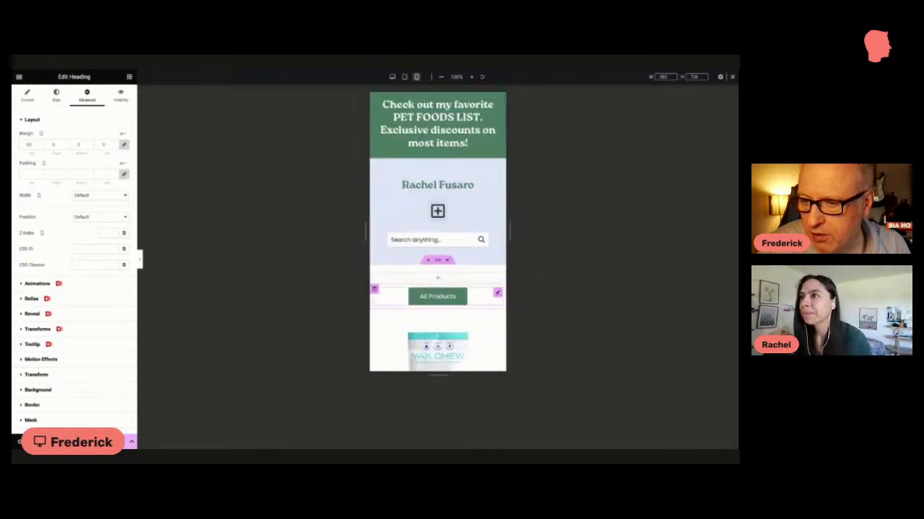
scroll(480, 303, down, 2)
scroll(480, 303, up, 2)
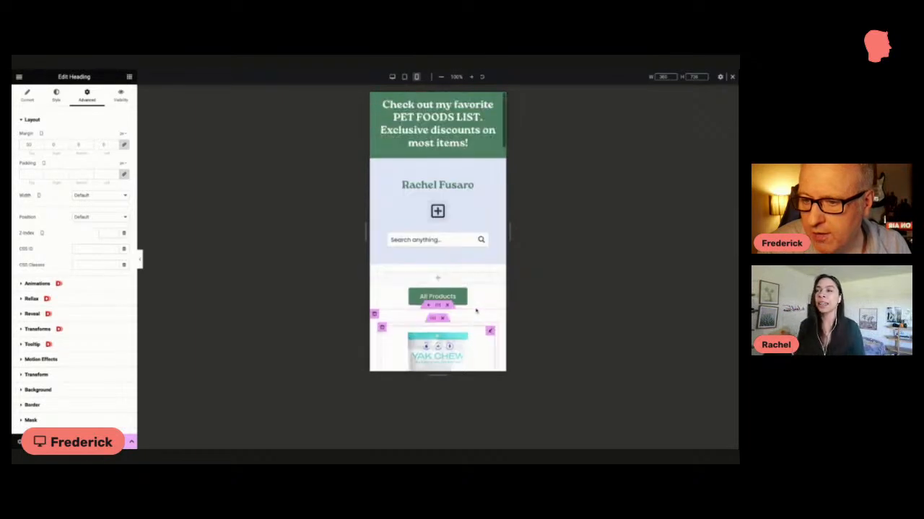
click(392, 77)
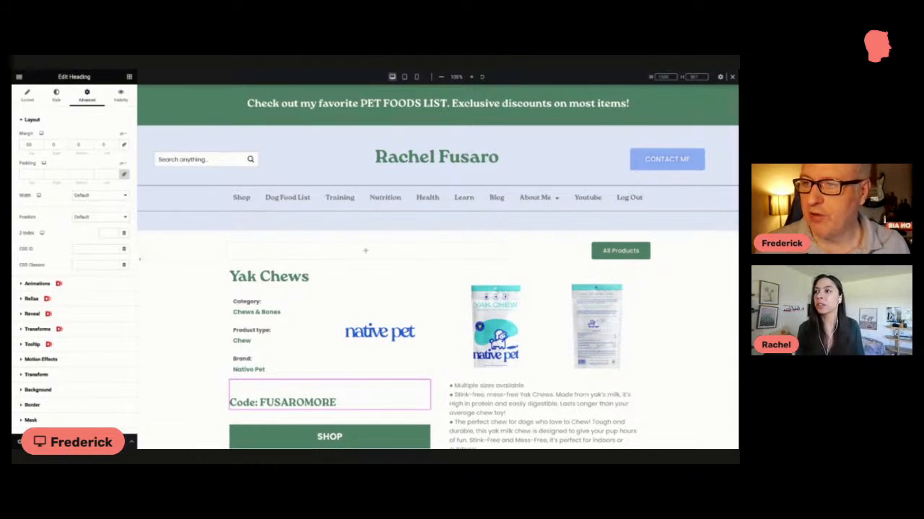
Step: Switch to the live shop page and highlight its introduction, from the Only the best for the best heading through the discount codes note
key(ctrl+Tab)
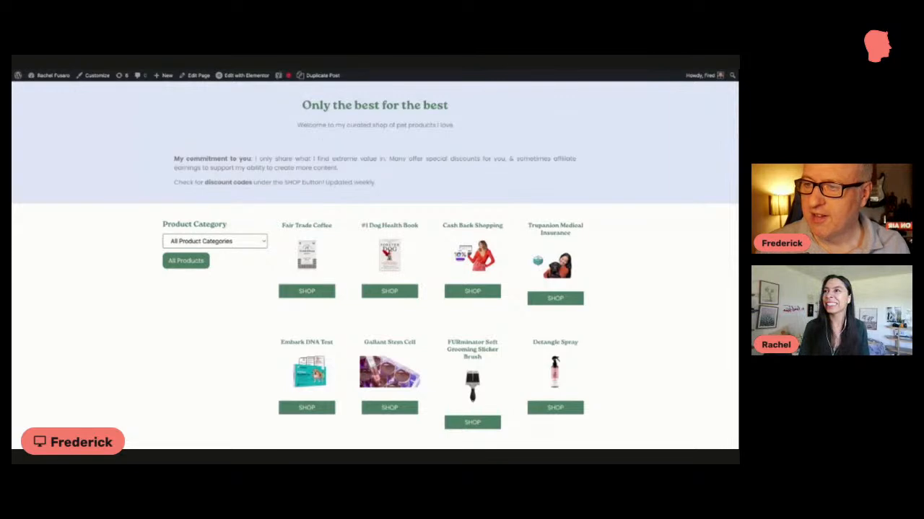
drag(301, 105, 377, 183)
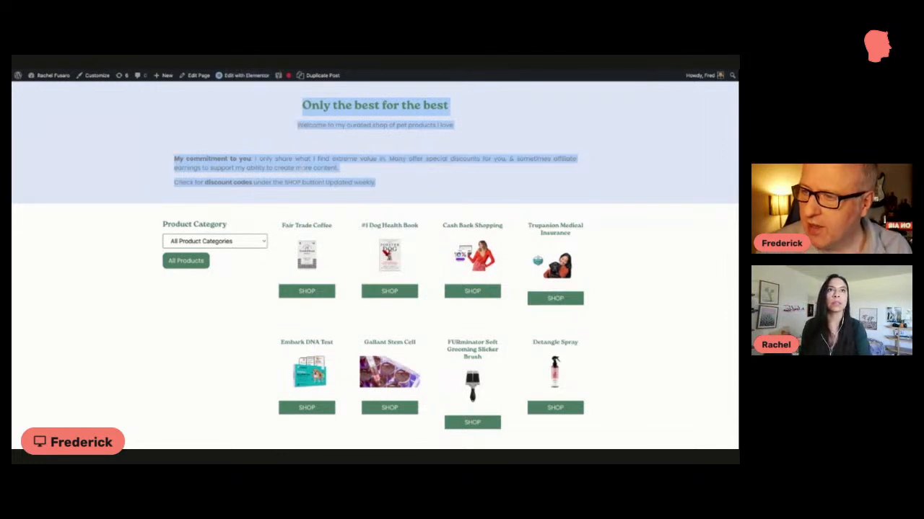
click(304, 168)
drag(301, 105, 376, 185)
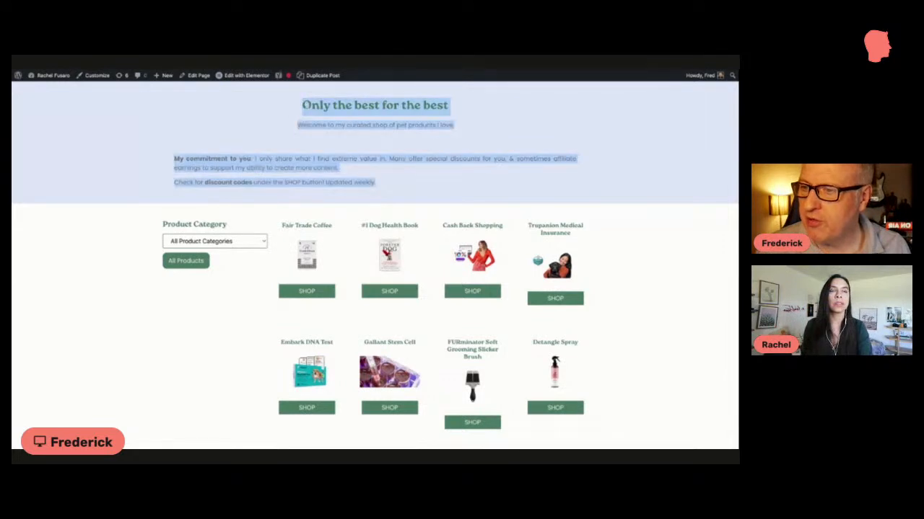
Step: Filter the shop by Bath & Grooming and by Crates & Playpens, and reset the list to all products
scroll(375, 289, down, 2)
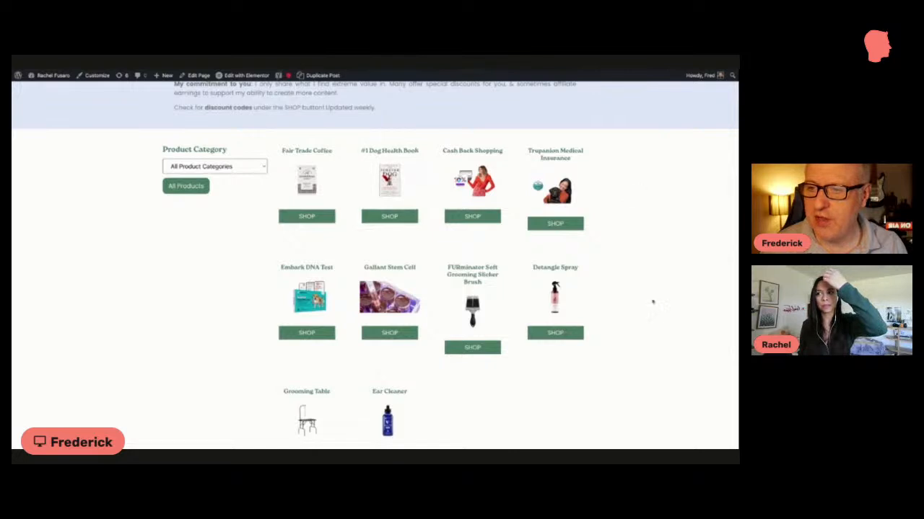
click(210, 169)
click(193, 178)
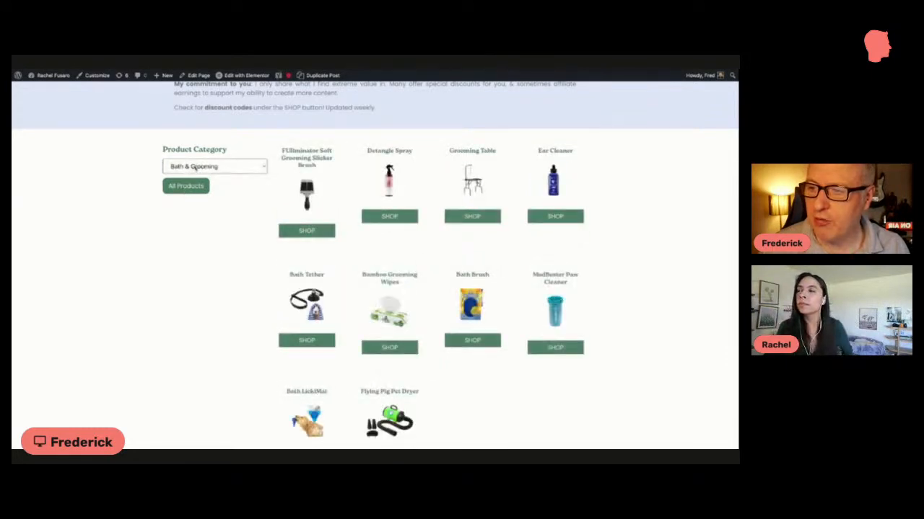
click(194, 167)
click(190, 187)
scroll(192, 171, up, 1)
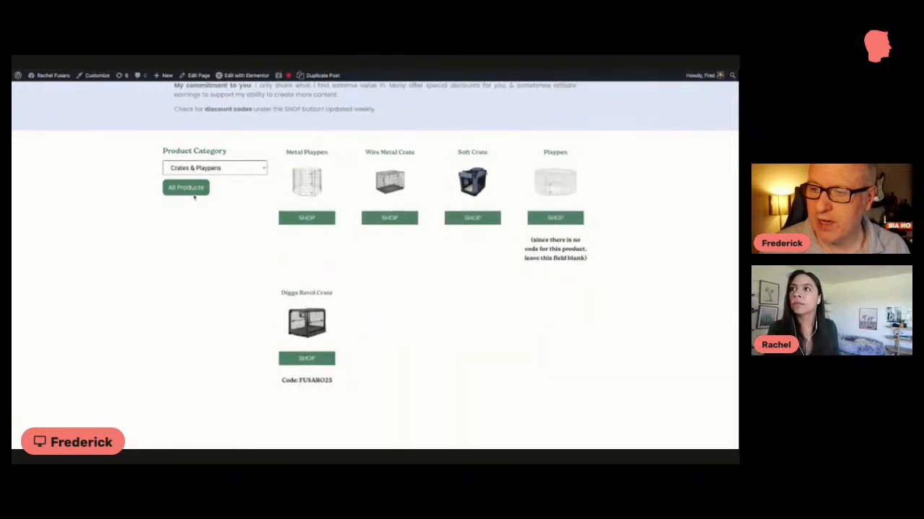
click(185, 189)
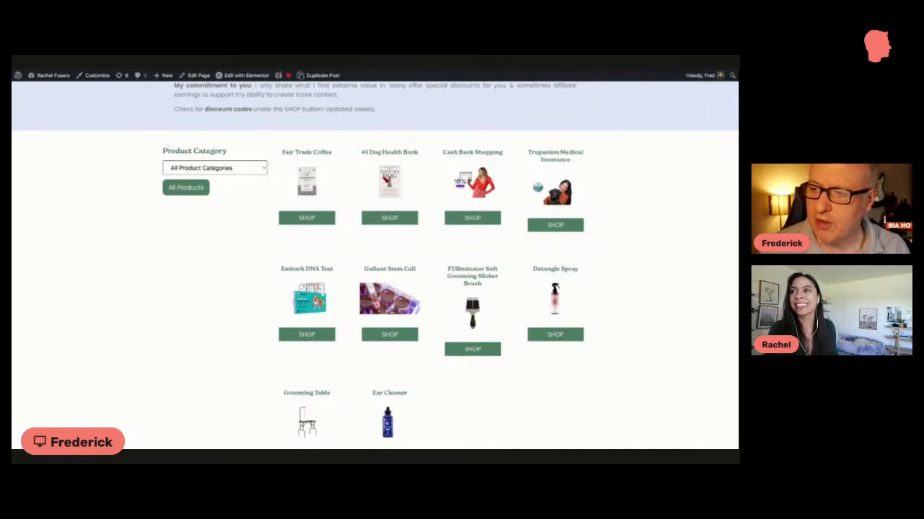
Step: Highlight the Product Category filter and look over the product grid down to the footer and back up to the header
drag(165, 148, 206, 190)
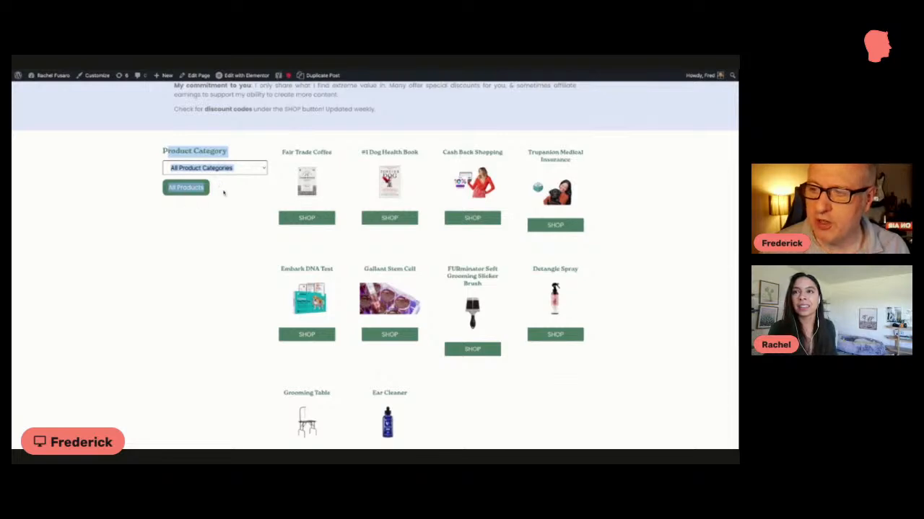
click(224, 192)
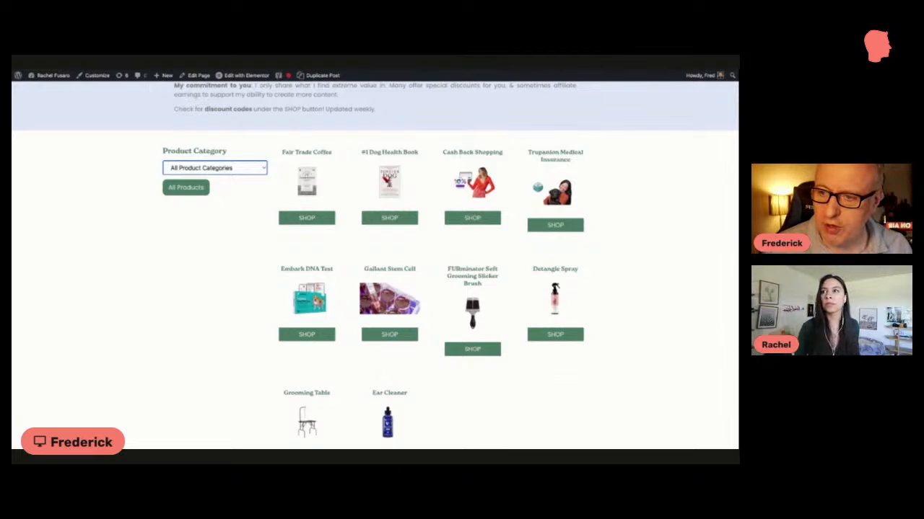
scroll(391, 260, down, 5)
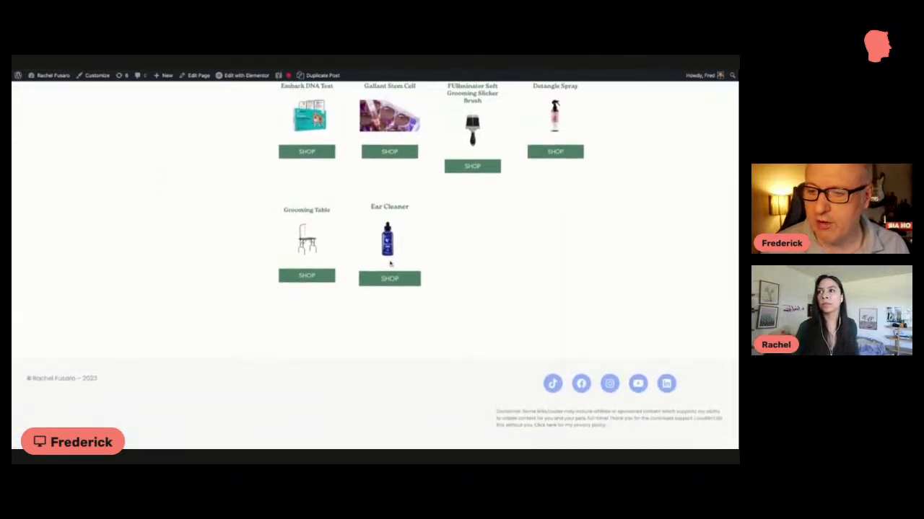
scroll(404, 261, up, 3)
scroll(415, 257, down, 3)
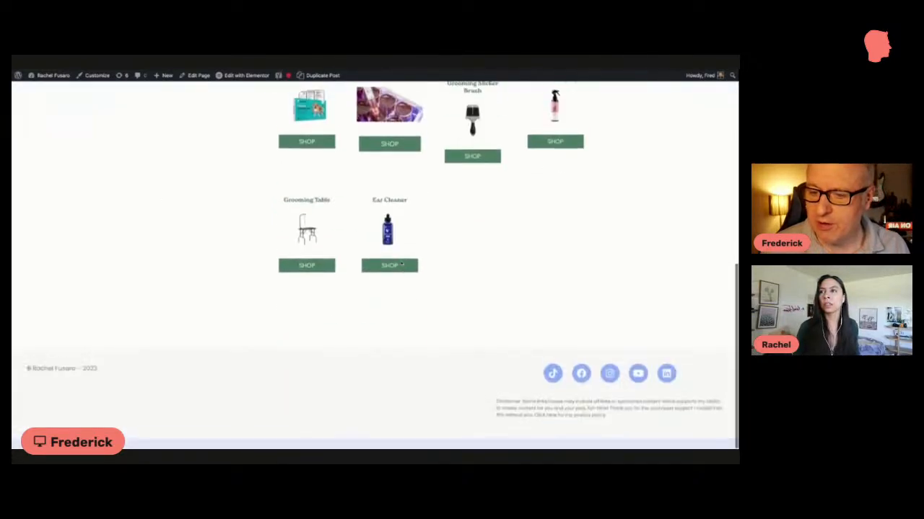
scroll(419, 256, up, 6)
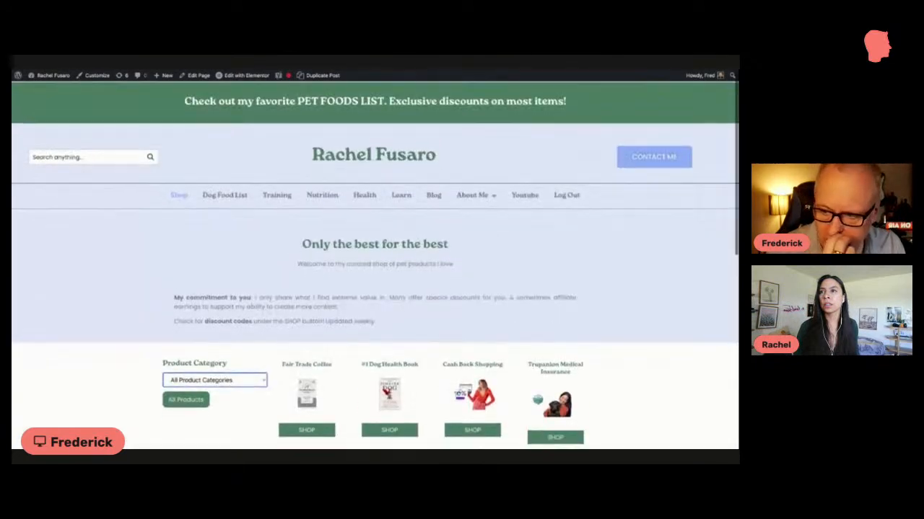
scroll(404, 259, down, 1)
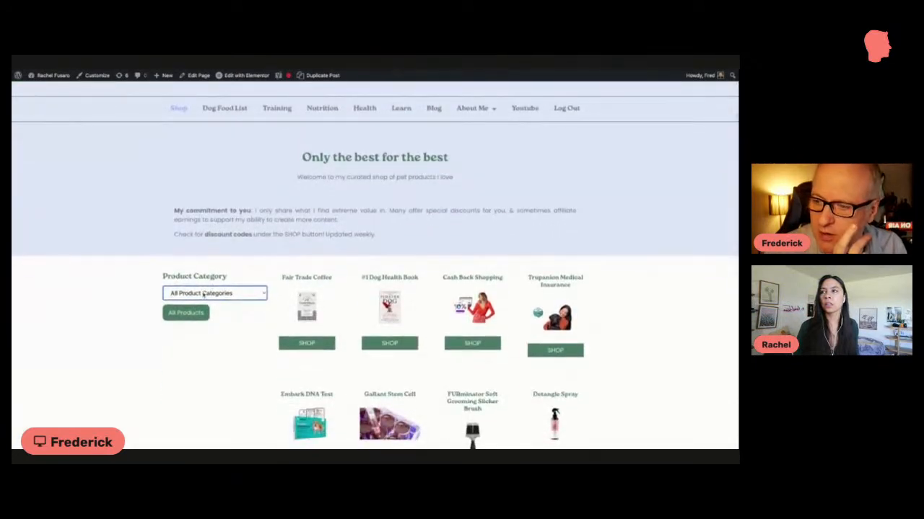
Step: Reset the shop list to all products and browse the full product grid past the feeders and dog beds
click(187, 313)
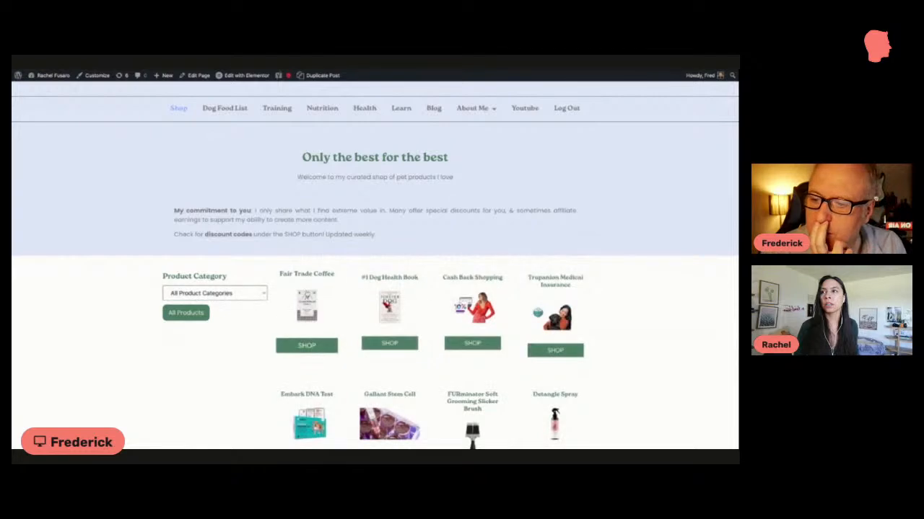
scroll(307, 293, down, 5)
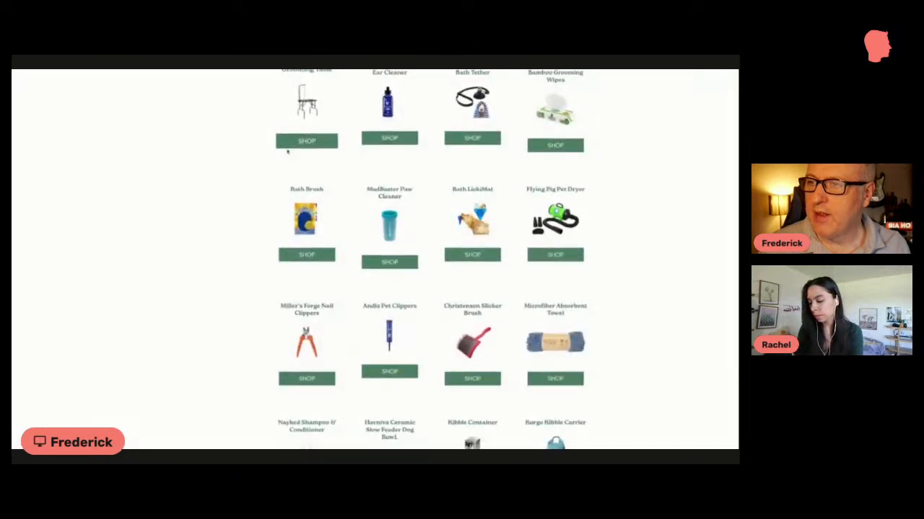
scroll(287, 150, up, 5)
scroll(287, 150, down, 15)
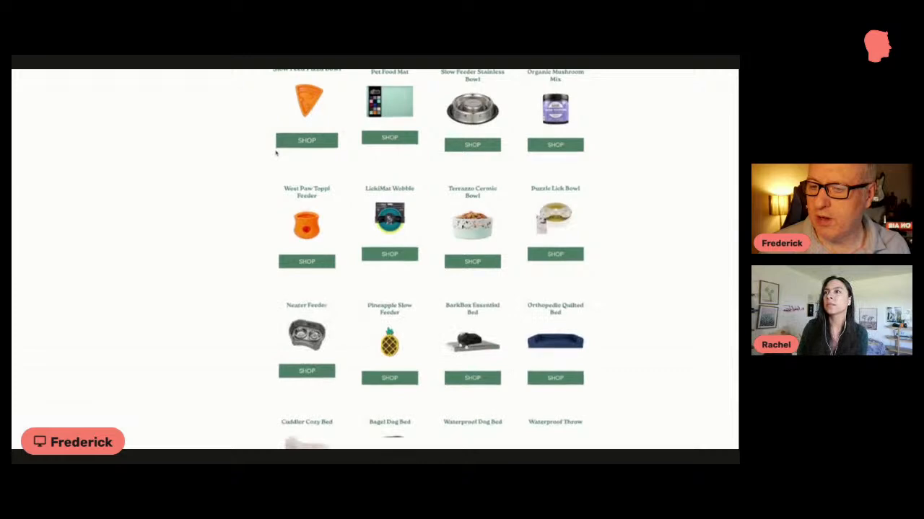
scroll(276, 151, down, 5)
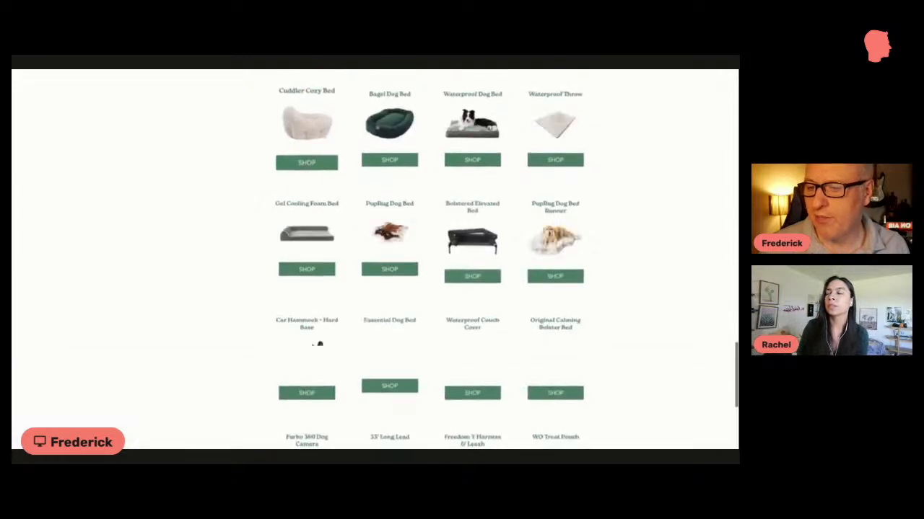
scroll(375, 260, up, 4)
scroll(375, 260, up, 15)
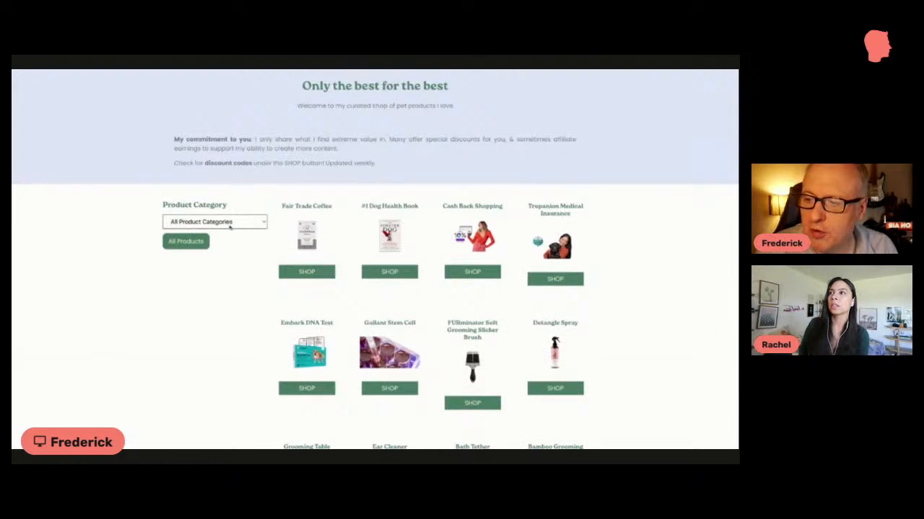
Step: Filter the shop by Bath & Grooming and open the FURminator Soft Grooming Slicker Brush product page
click(230, 226)
click(193, 239)
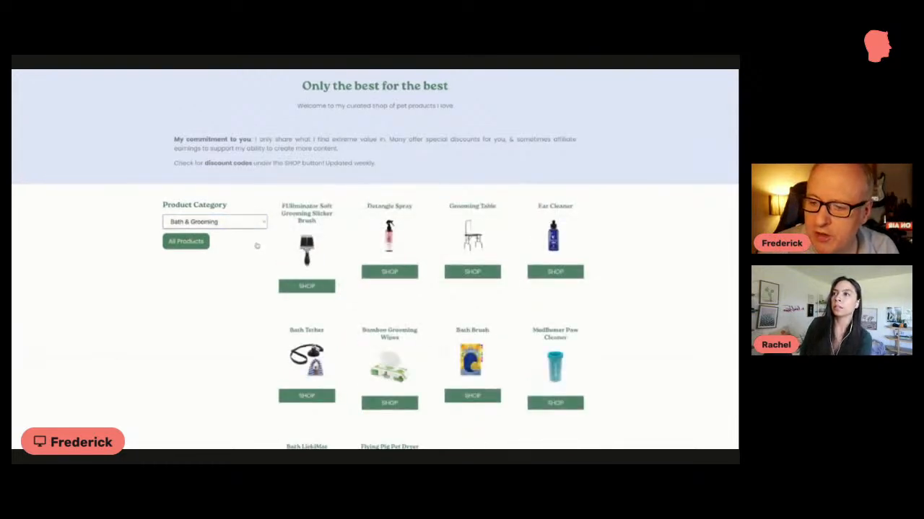
scroll(317, 238, down, 2)
scroll(317, 237, up, 2)
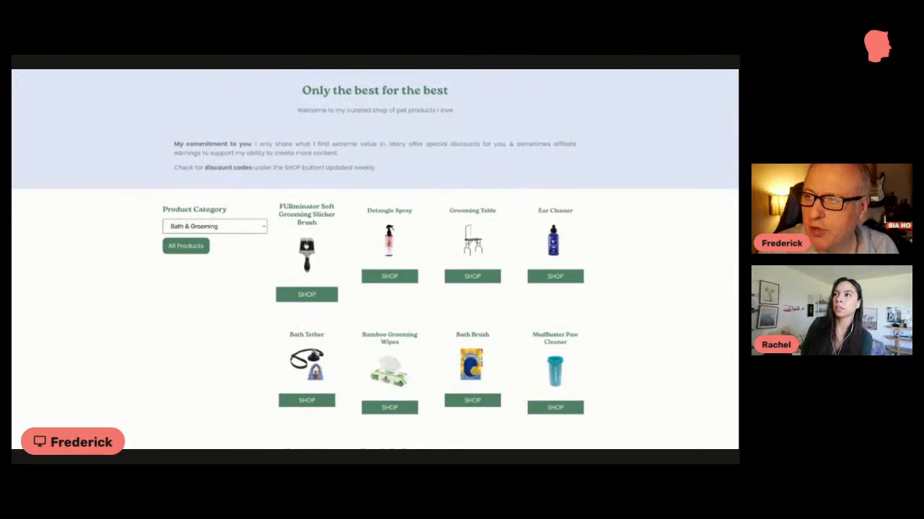
click(305, 247)
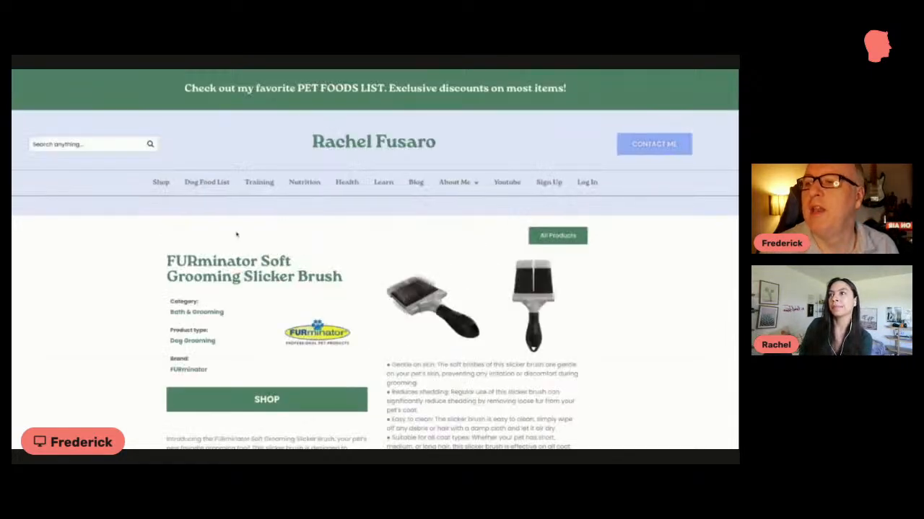
scroll(196, 268, down, 1)
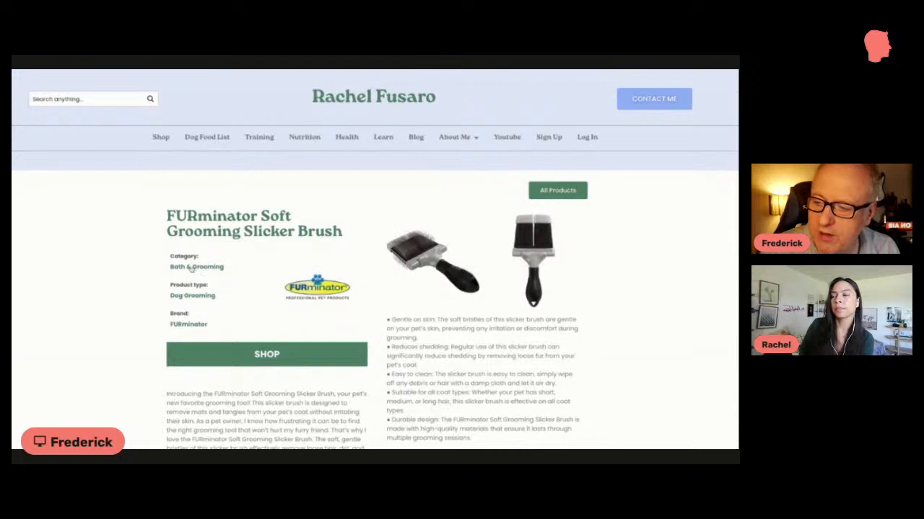
Step: Open the Bath & Grooming category from the product details and examine its listing down to the page numbers
click(191, 267)
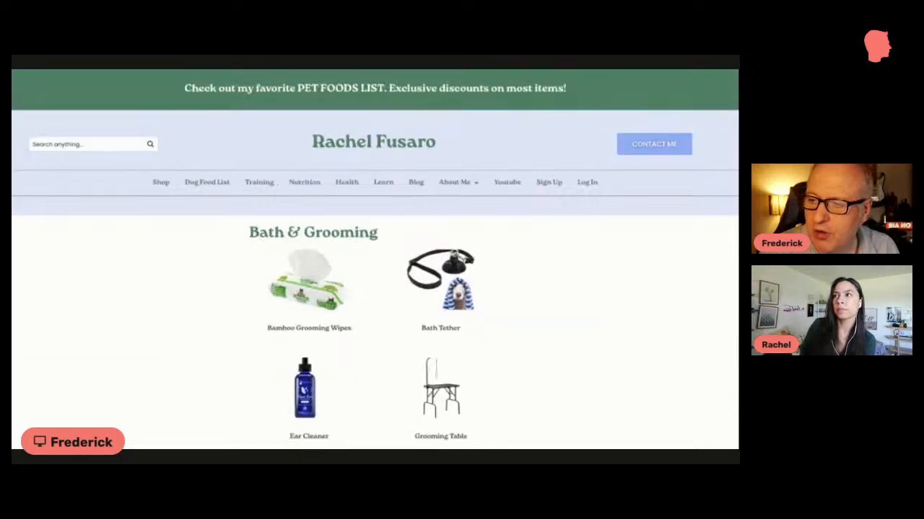
scroll(191, 267, down, 5)
scroll(364, 320, down, 5)
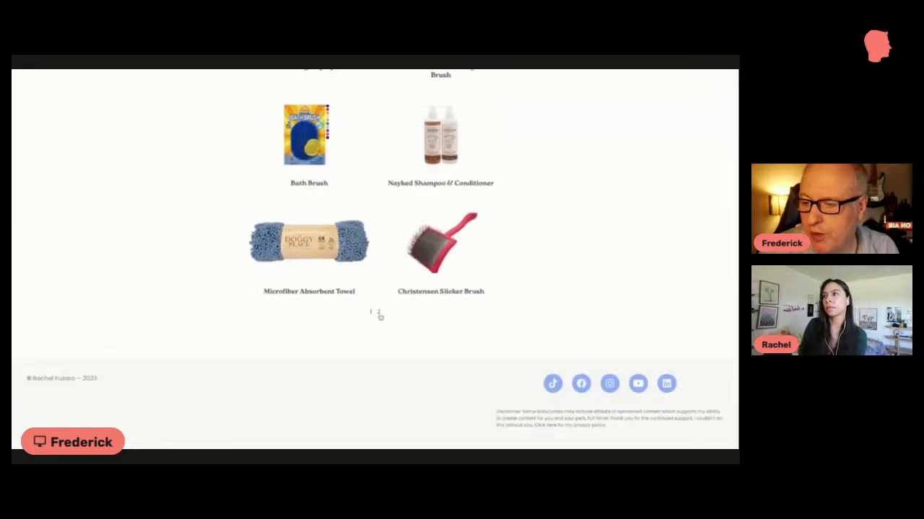
scroll(377, 313, up, 10)
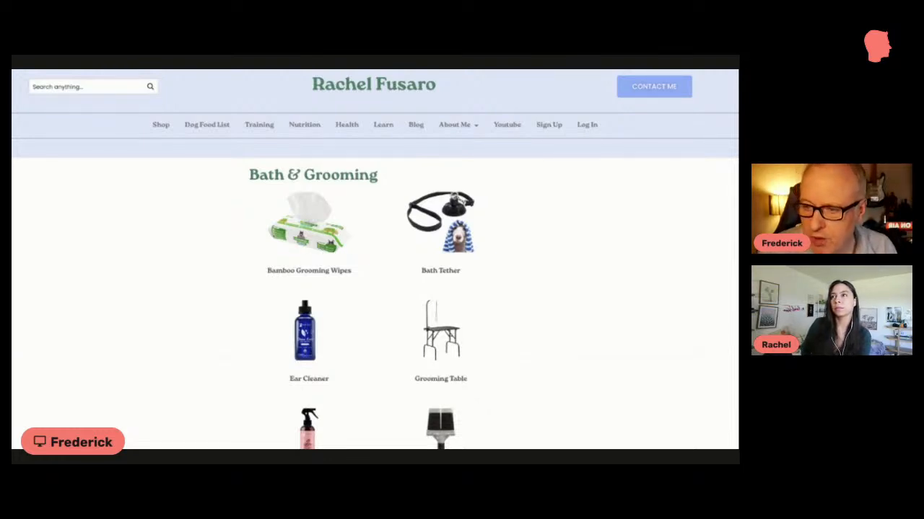
scroll(314, 160, up, 2)
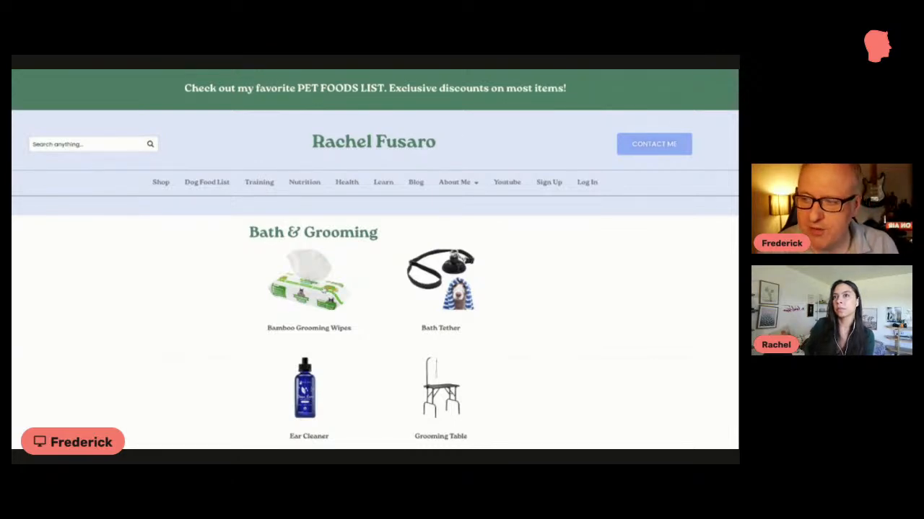
Step: Highlight the Bath & Grooming heading and look over the two-column product layout beneath it
scroll(392, 230, down, 1)
drag(391, 231, 250, 231)
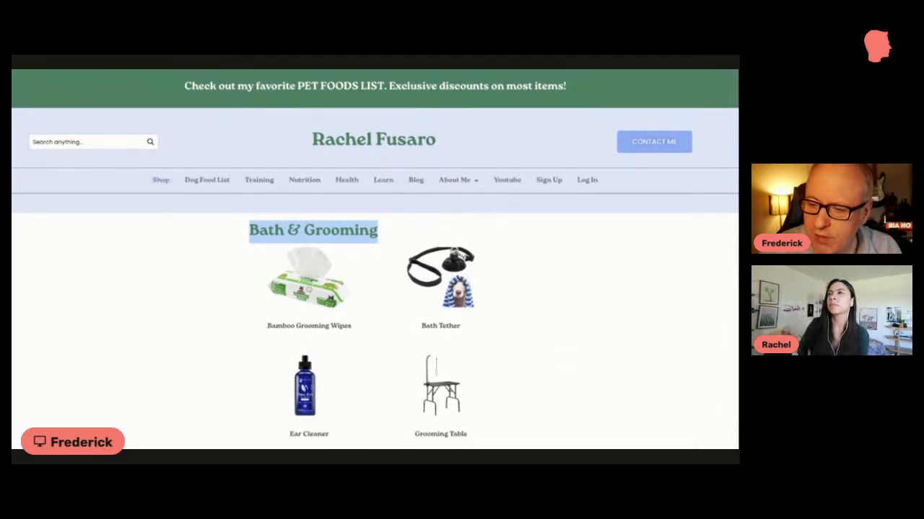
scroll(160, 181, down, 2)
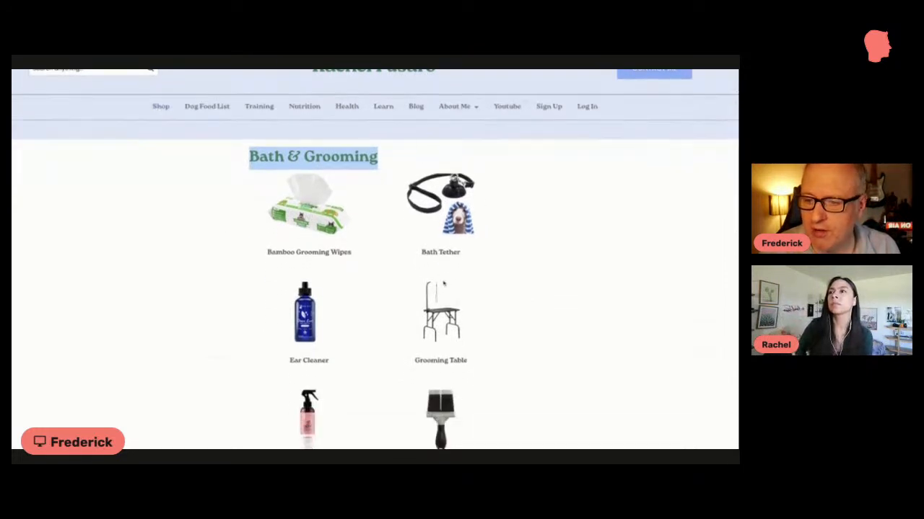
scroll(444, 284, down, 1)
scroll(444, 284, up, 2)
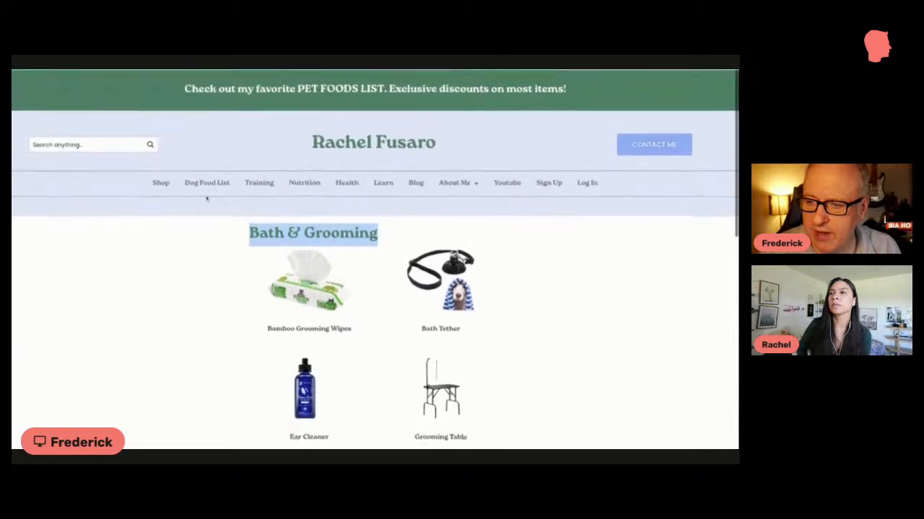
Step: Return to the Shop page and check the choices of the Product Category filter
click(161, 182)
scroll(262, 266, down, 2)
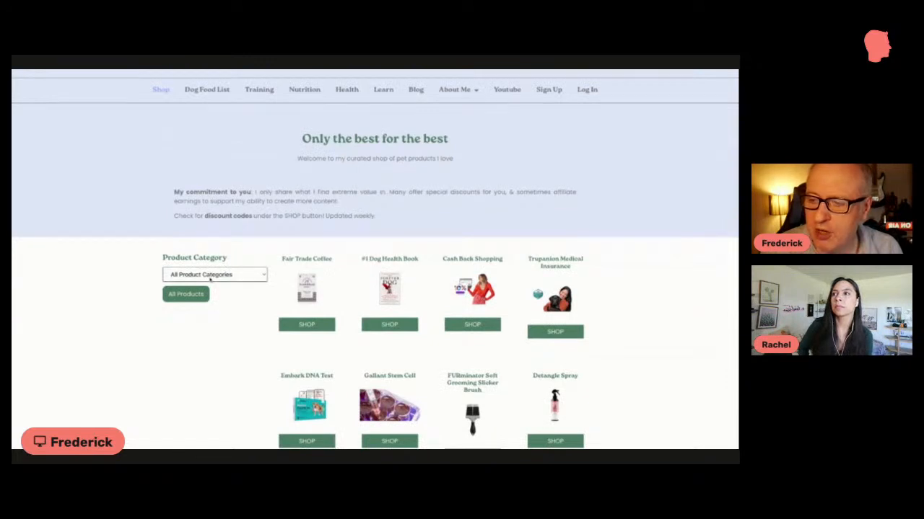
click(216, 274)
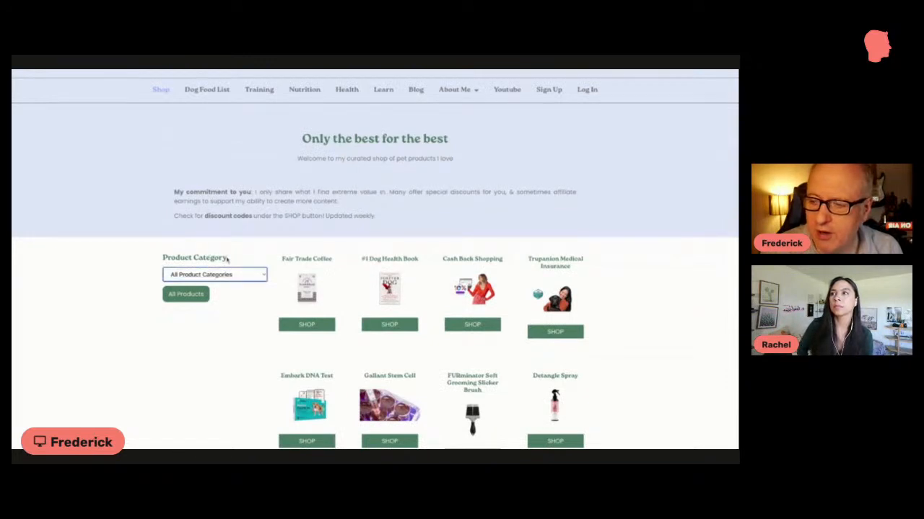
click(224, 277)
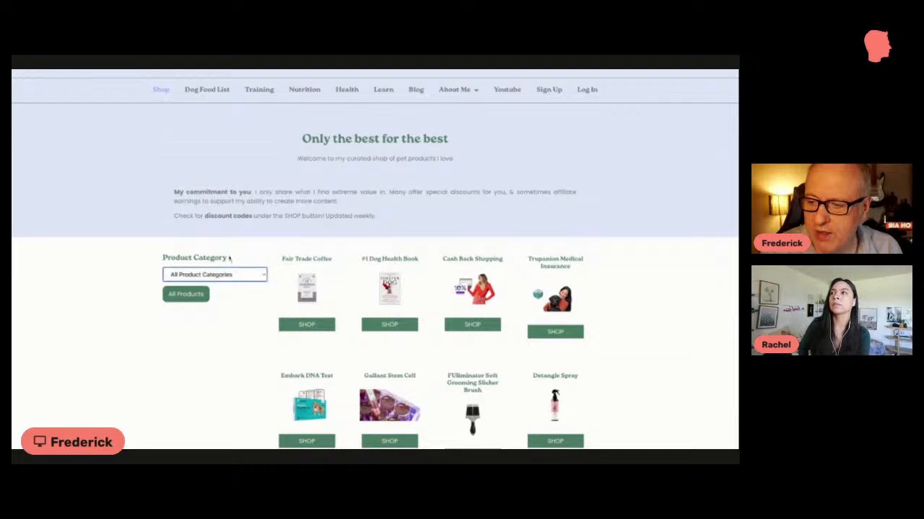
Step: Examine the upper part of the shop page and highlight its introduction from the Only the best for the best heading onward
scroll(296, 263, up, 1)
scroll(293, 266, up, 3)
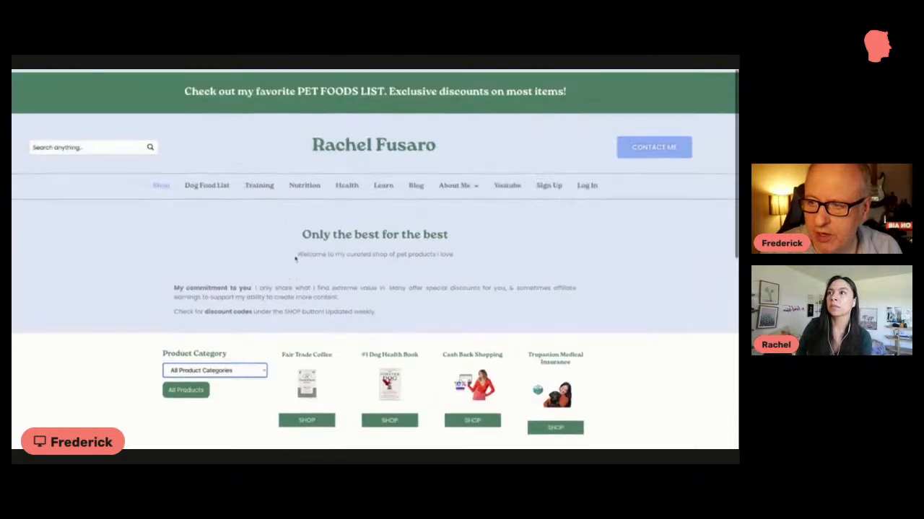
scroll(324, 298, down, 3)
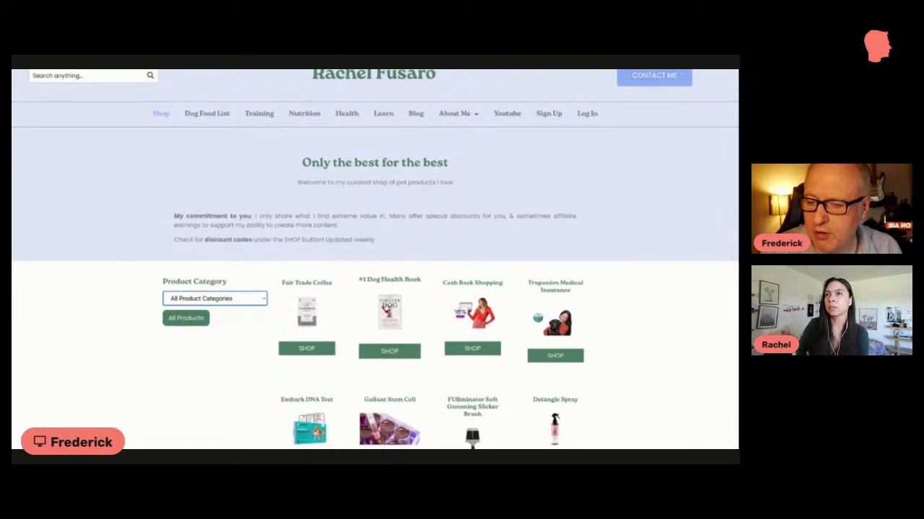
scroll(385, 308, down, 3)
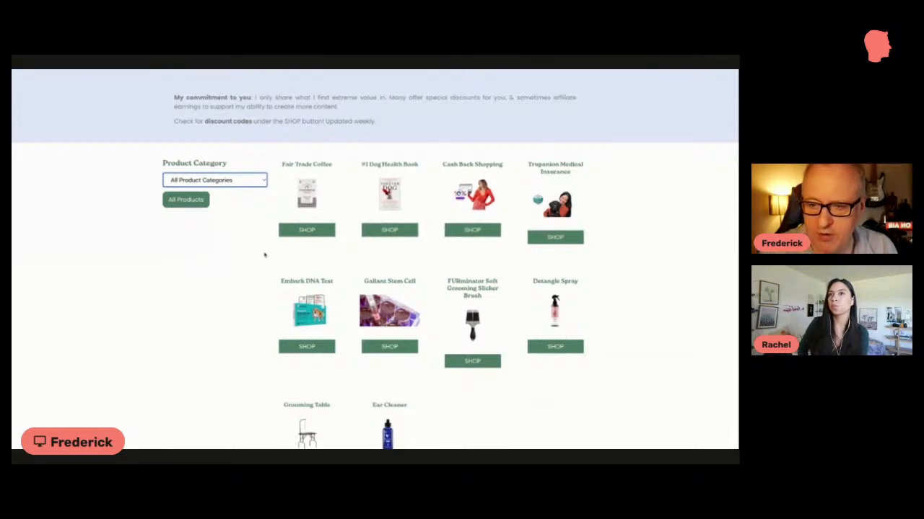
scroll(263, 254, up, 1)
scroll(263, 254, up, 3)
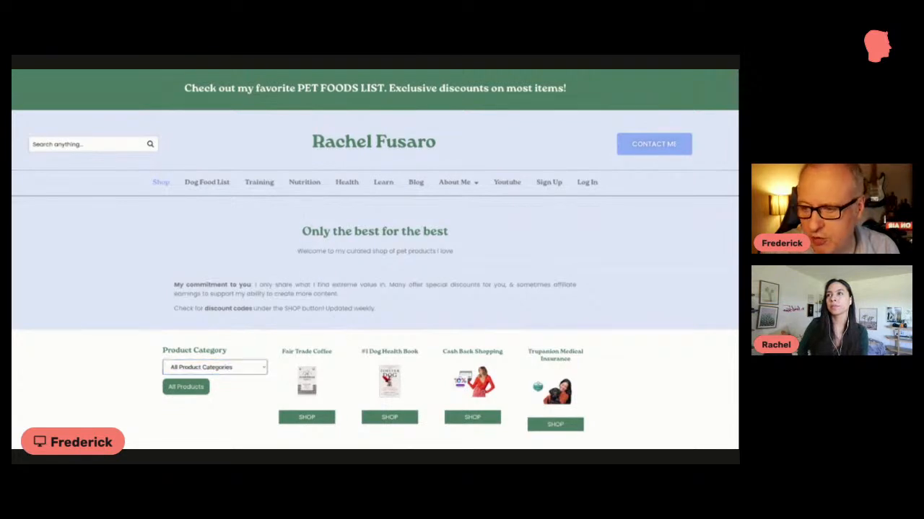
drag(310, 231, 396, 314)
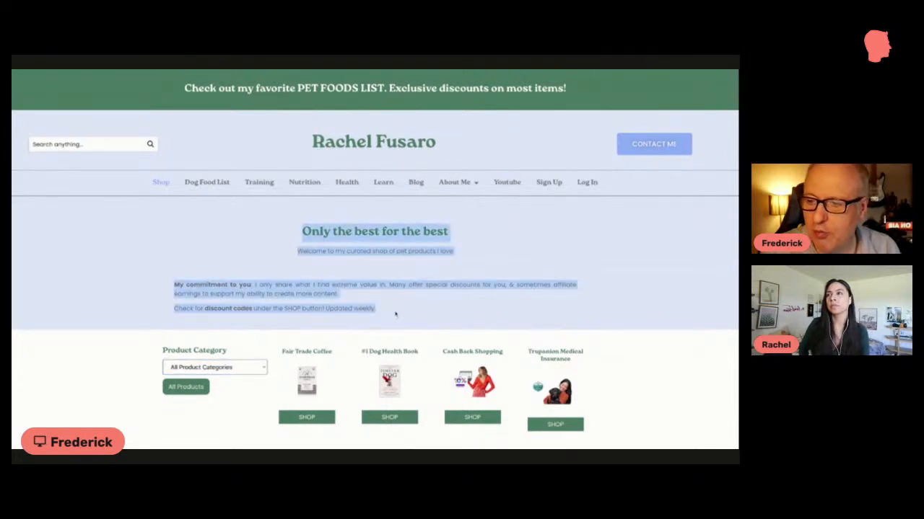
click(395, 314)
Step: Highlight the note about checking for discount codes under the SHOP button
scroll(395, 314, down, 2)
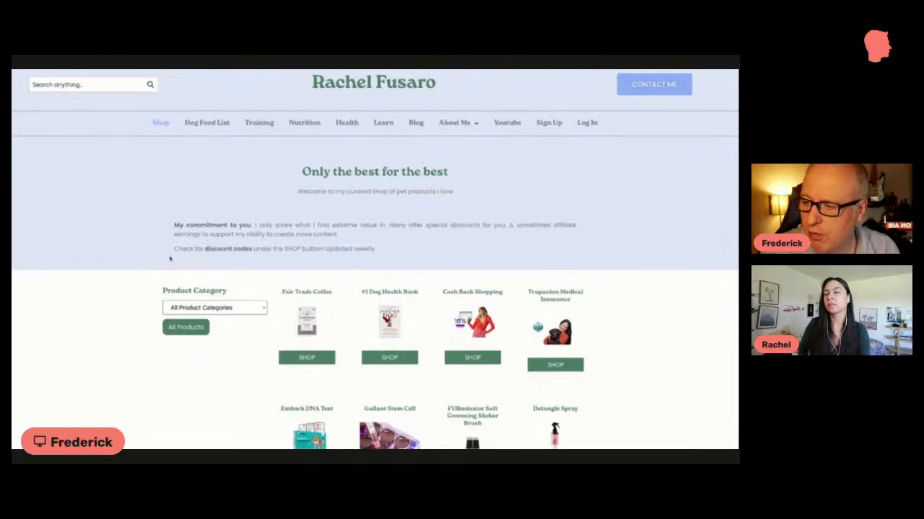
drag(170, 258, 530, 250)
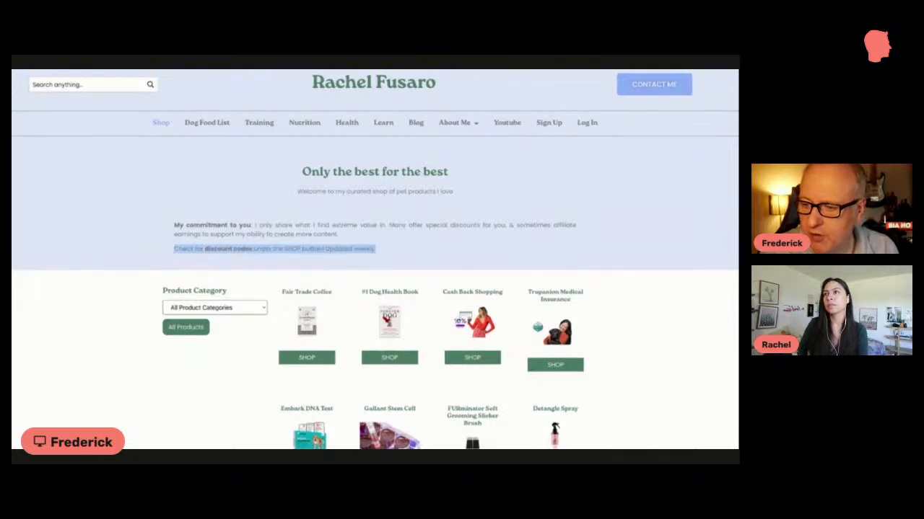
click(207, 261)
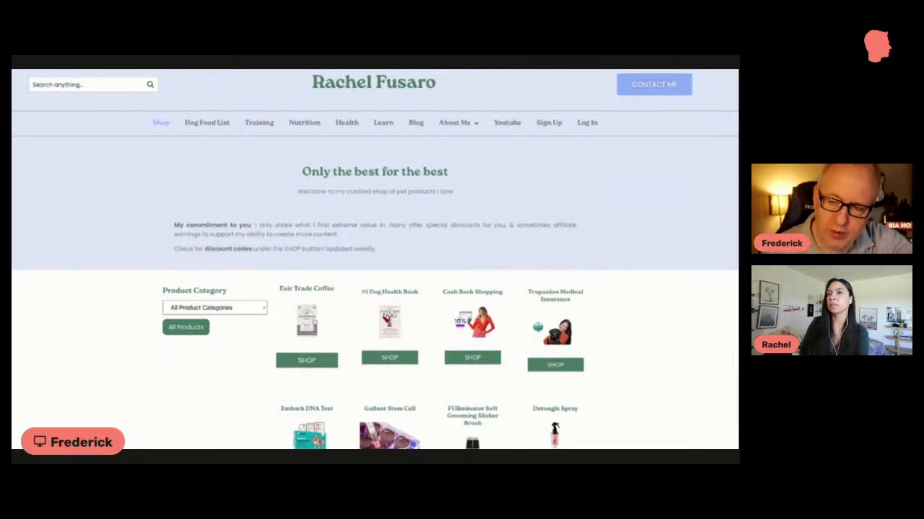
Step: Filter the shop page by Bath & Grooming and look over the filtered products
click(251, 315)
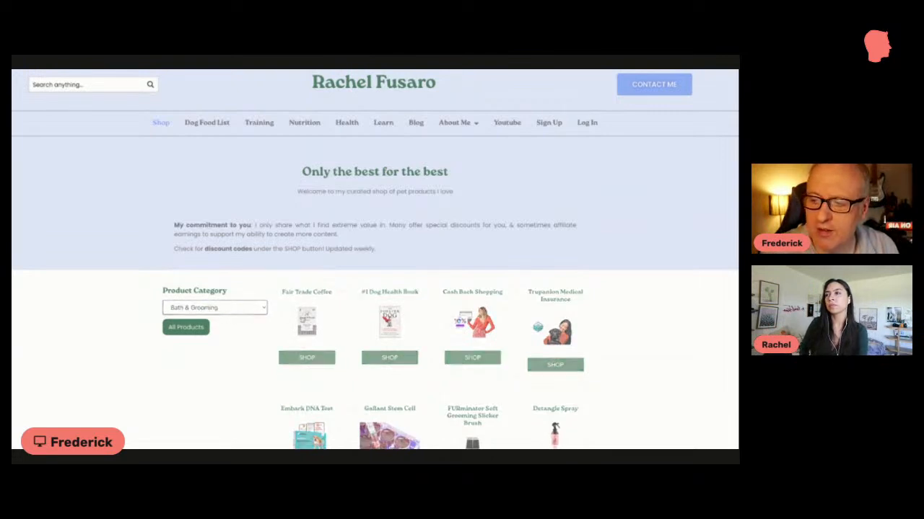
scroll(306, 325, down, 2)
scroll(283, 283, down, 1)
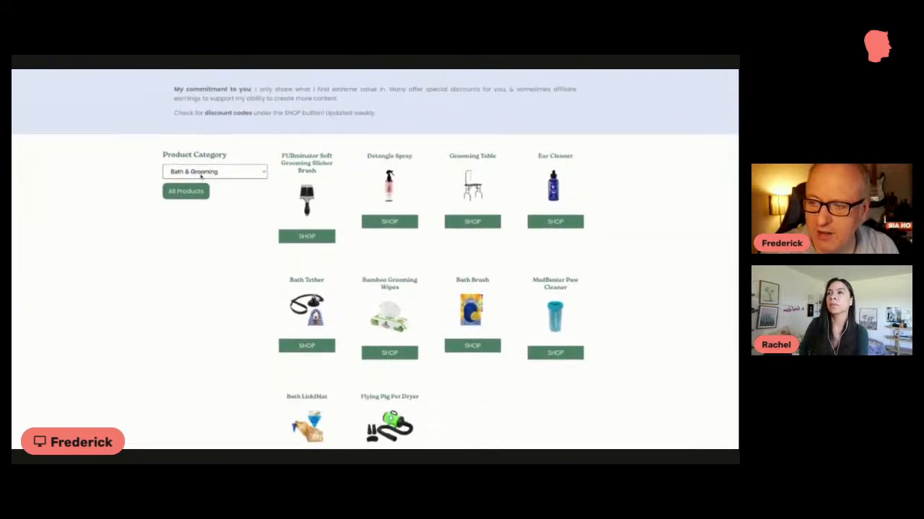
Step: Open the FURminator Soft Grooming Slicker Brush product and follow its Bath & Grooming category to look over the archive page
drag(238, 159, 139, 152)
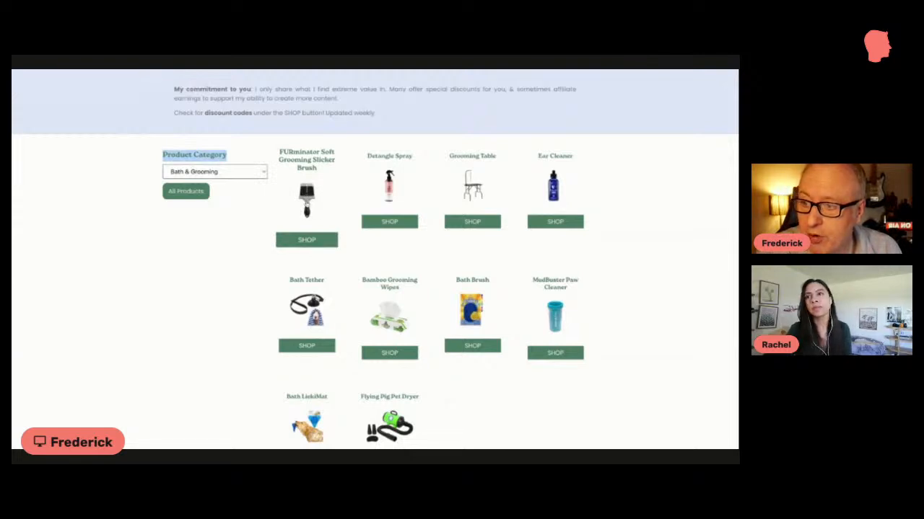
click(315, 201)
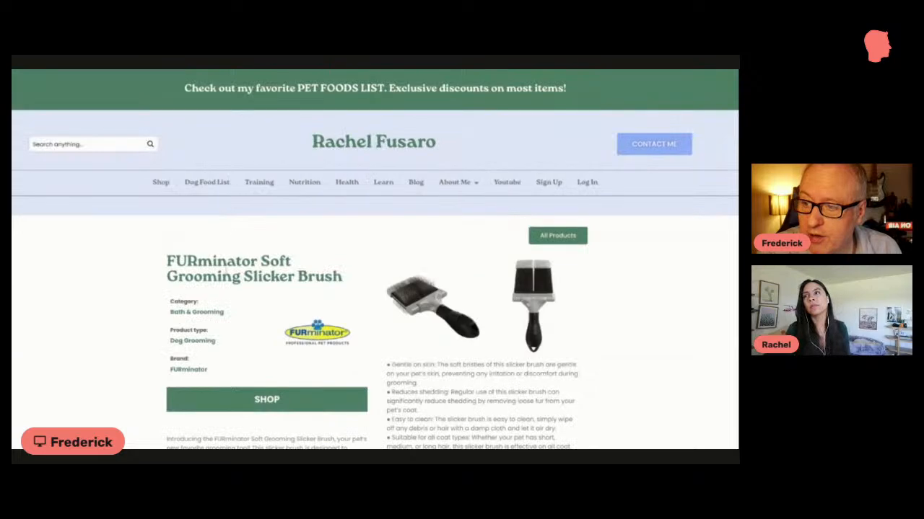
click(200, 312)
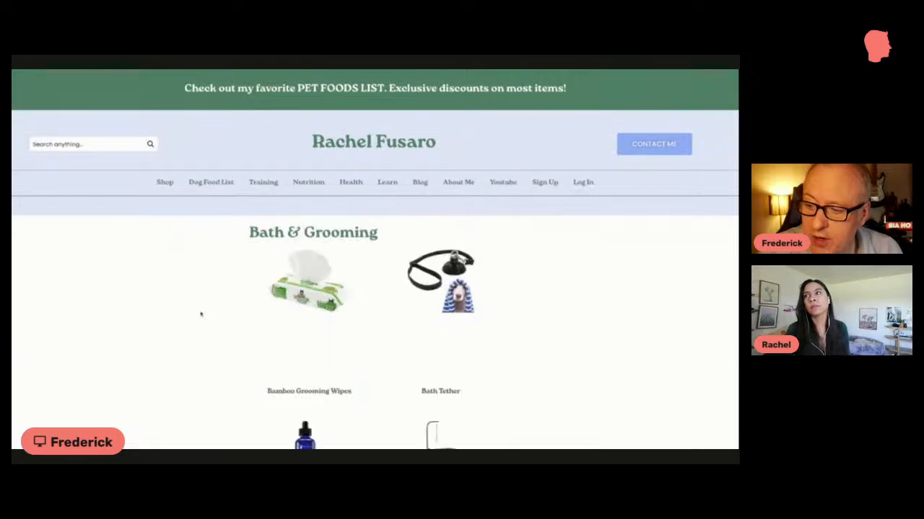
scroll(199, 313, down, 2)
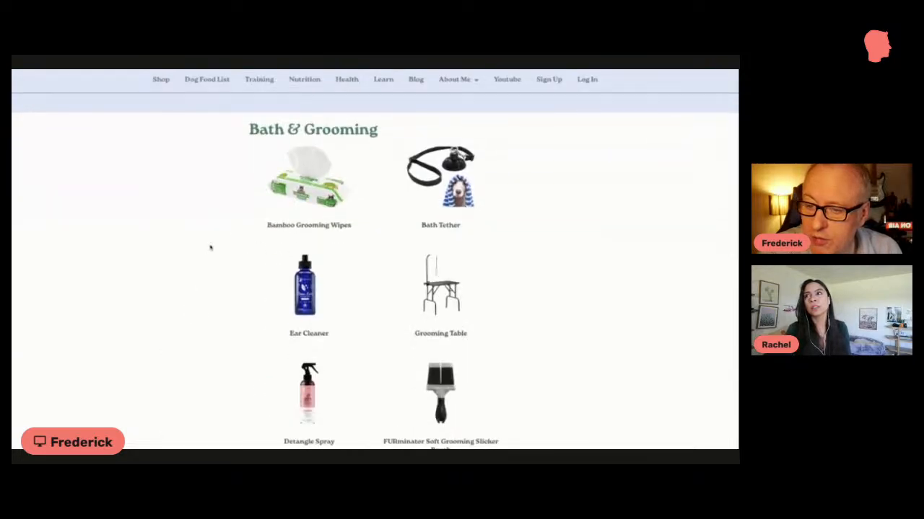
scroll(211, 247, up, 2)
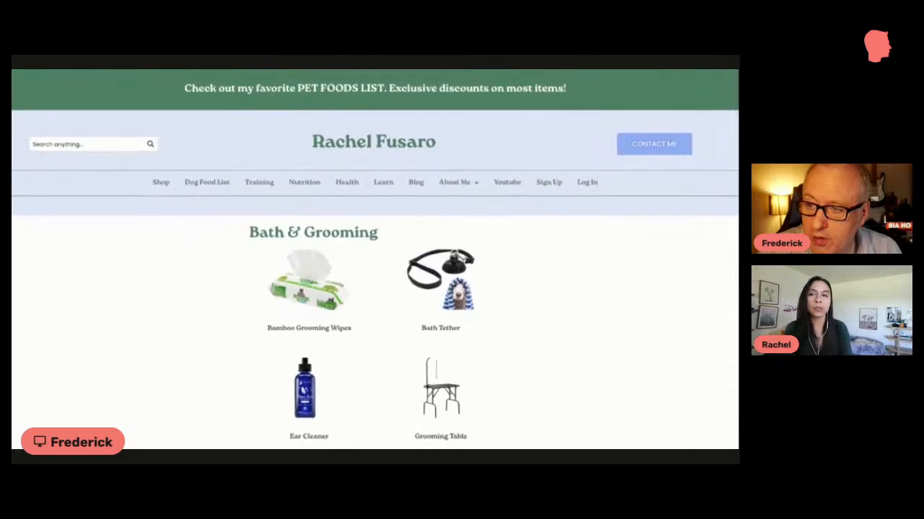
Step: Return to the Shop page and look over its Product Category filter and product grid
click(162, 182)
scroll(238, 259, down, 2)
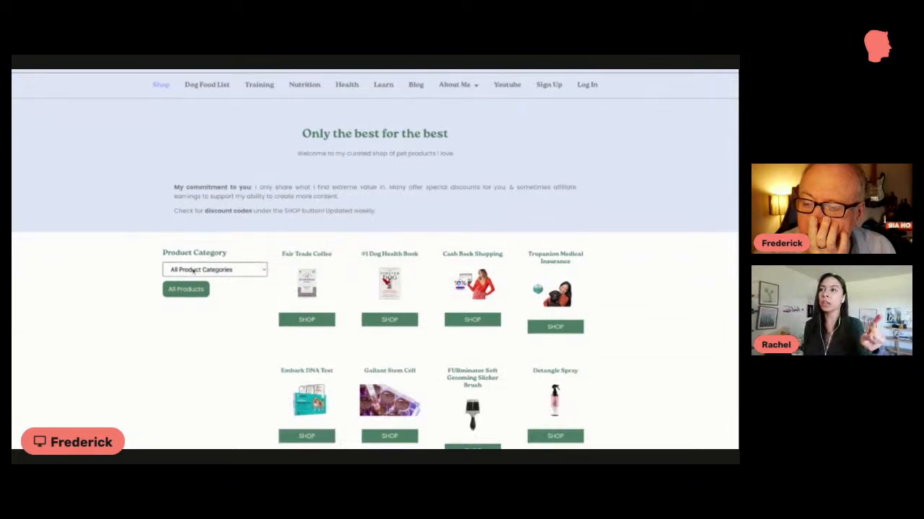
click(193, 270)
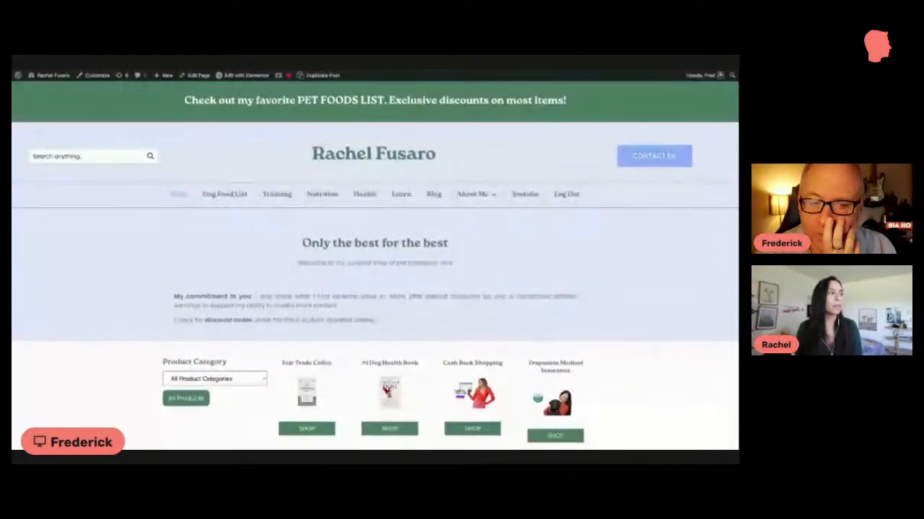
scroll(307, 234, down, 3)
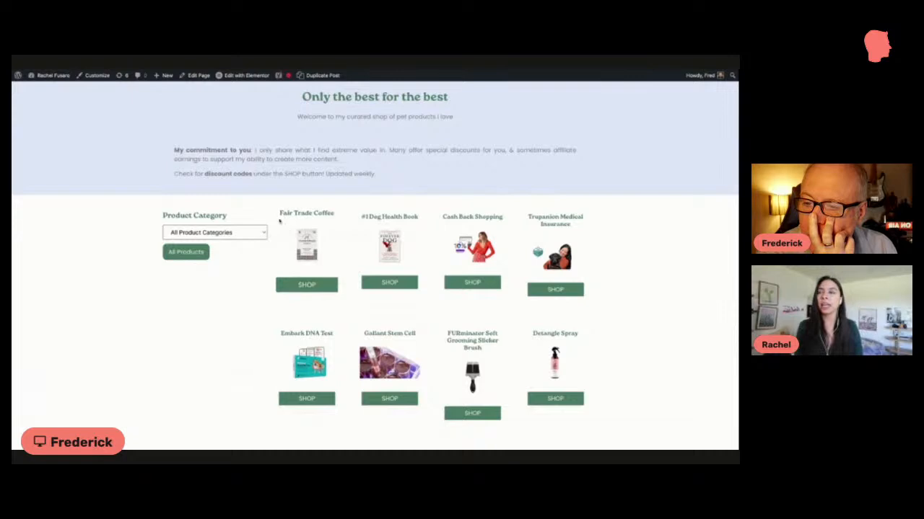
scroll(280, 222, down, 1)
scroll(280, 222, down, 1)
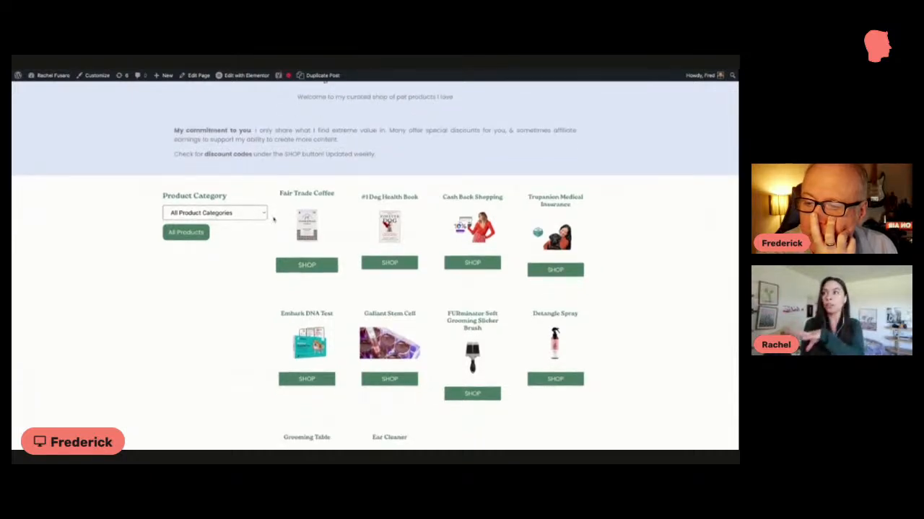
scroll(272, 219, up, 1)
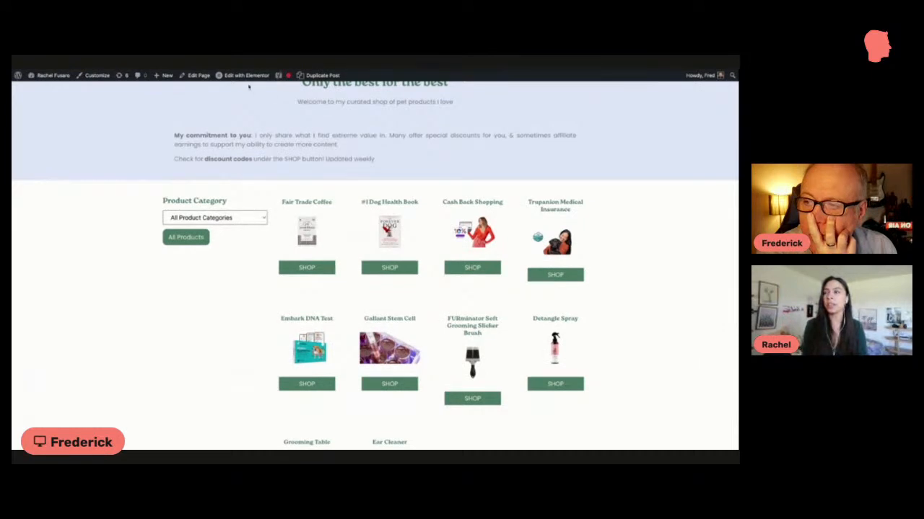
Step: Open the shop page for editing in Elementor, set the Dynamic Posts grid to 3 columns, and review the product layout
mouse_move(244, 80)
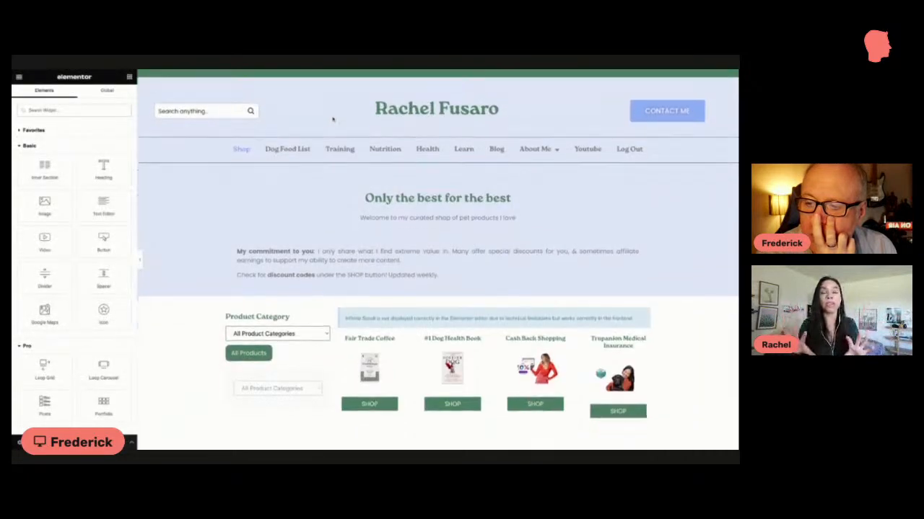
scroll(433, 216, down, 3)
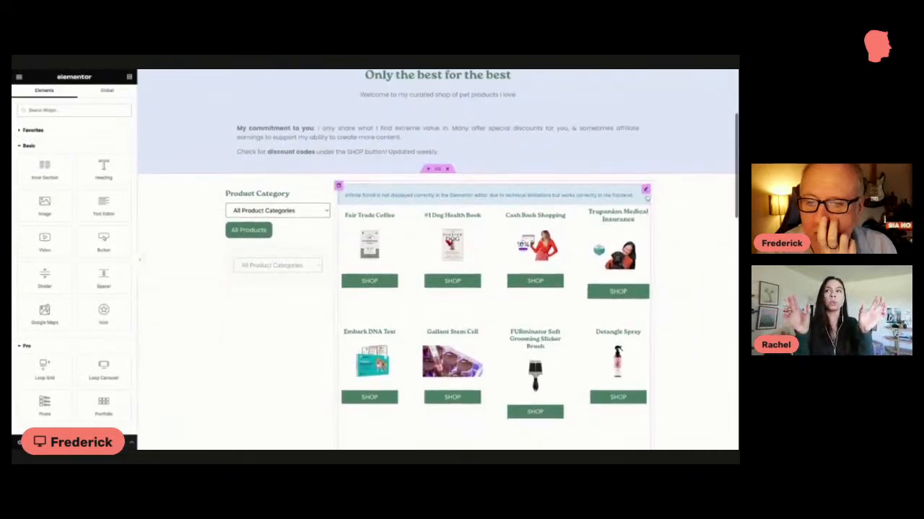
click(646, 189)
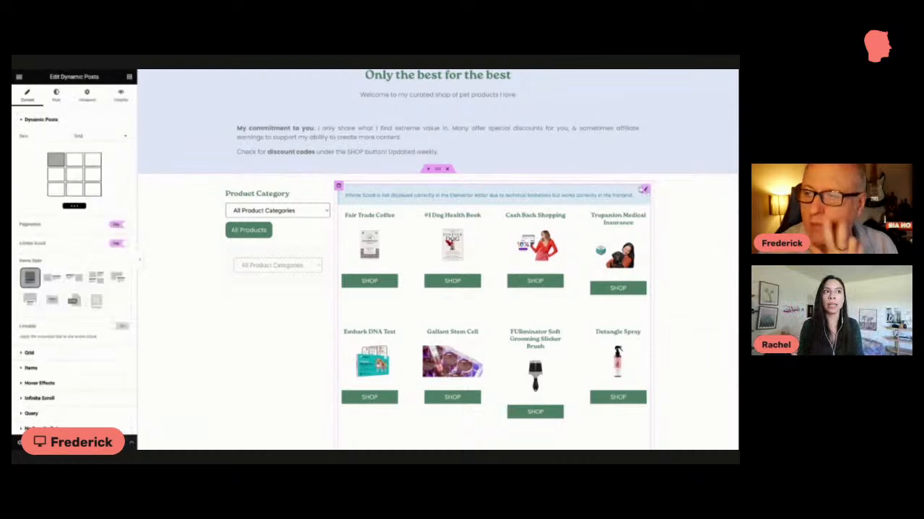
click(67, 354)
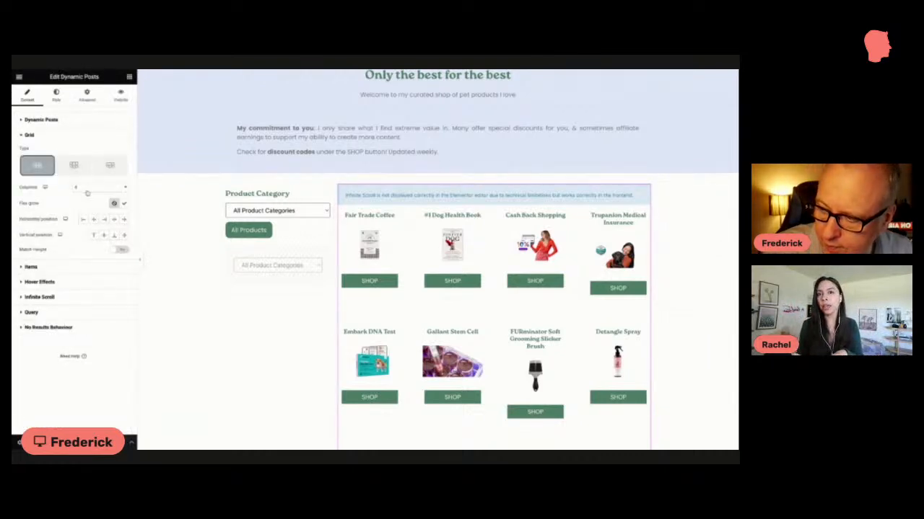
click(87, 190)
click(86, 184)
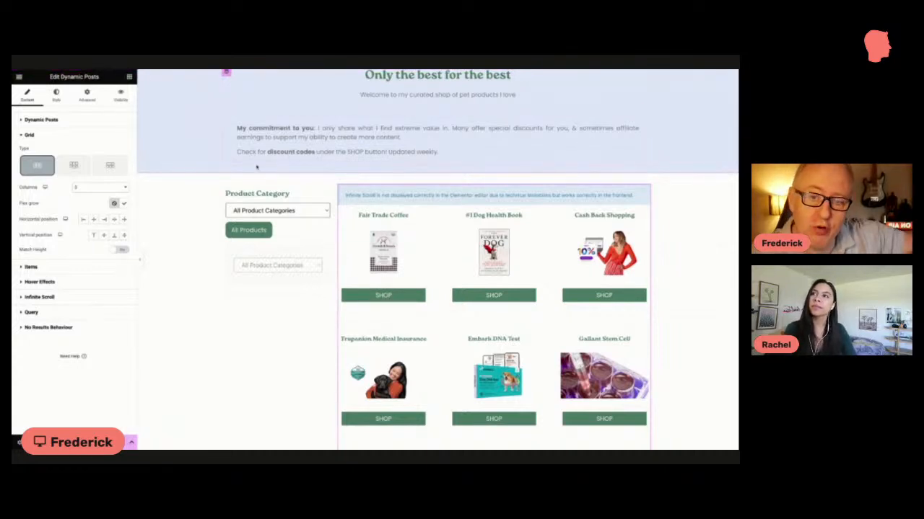
scroll(311, 219, down, 3)
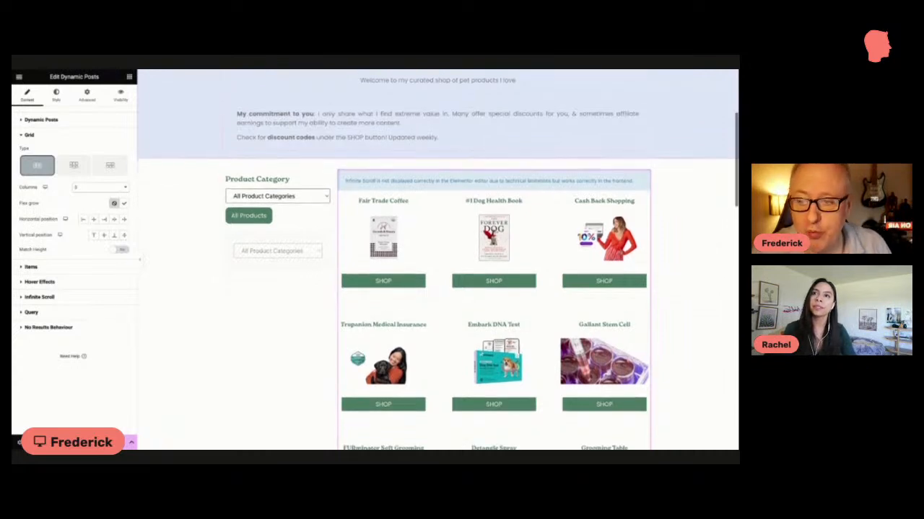
scroll(311, 219, down, 3)
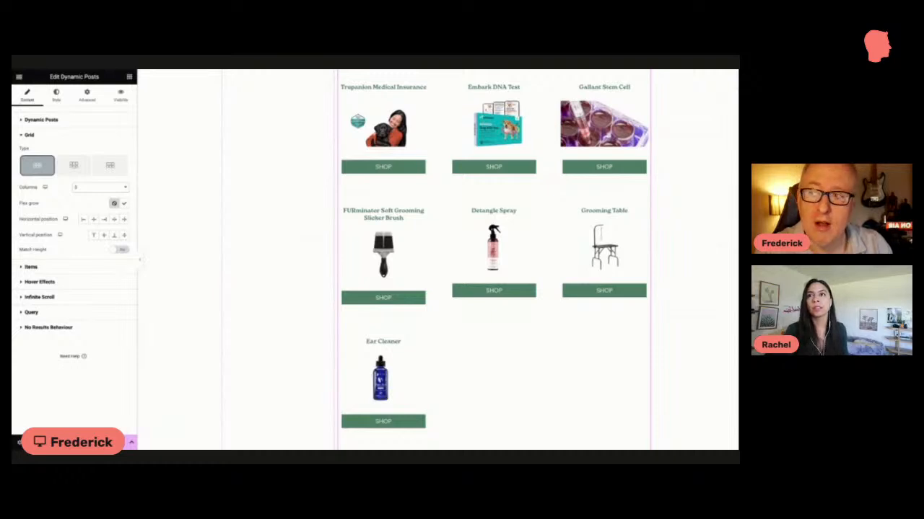
scroll(276, 205, up, 5)
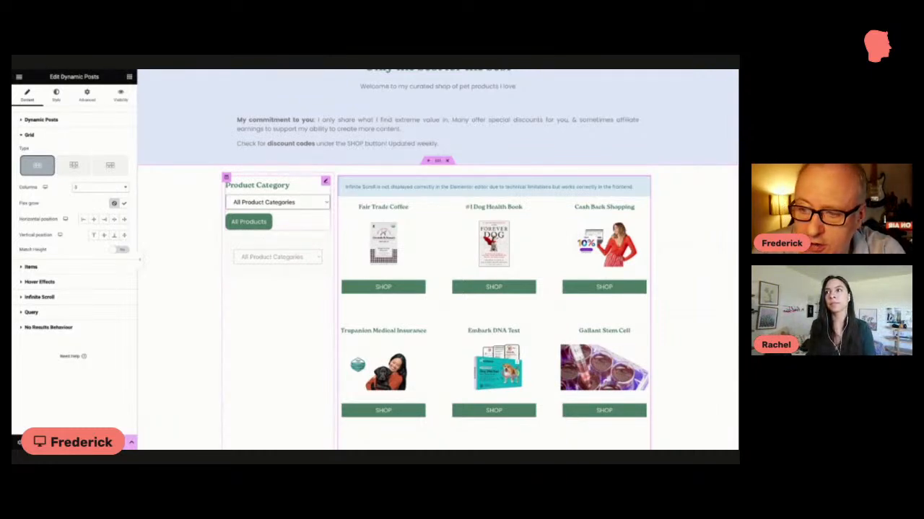
Step: Inspect which filter the Product Category widget uses and compare it with the query settings of the Dynamic Posts grid
click(325, 181)
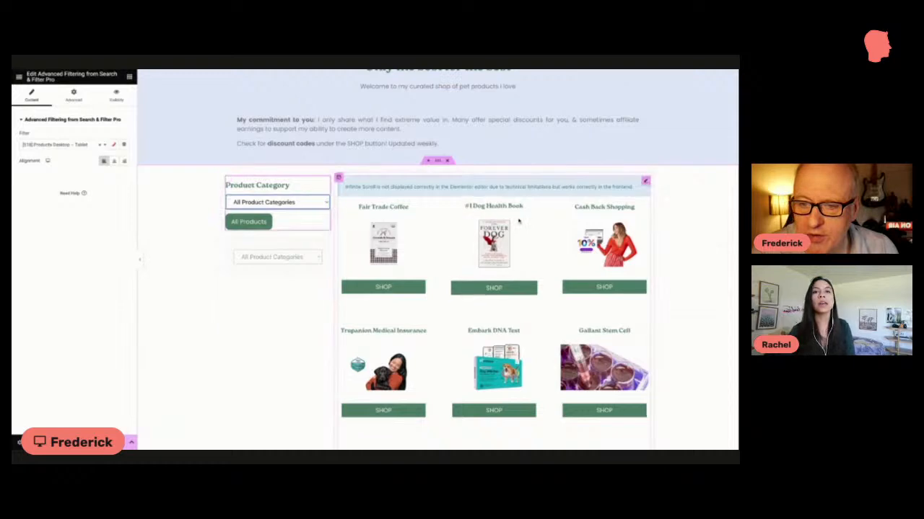
click(646, 182)
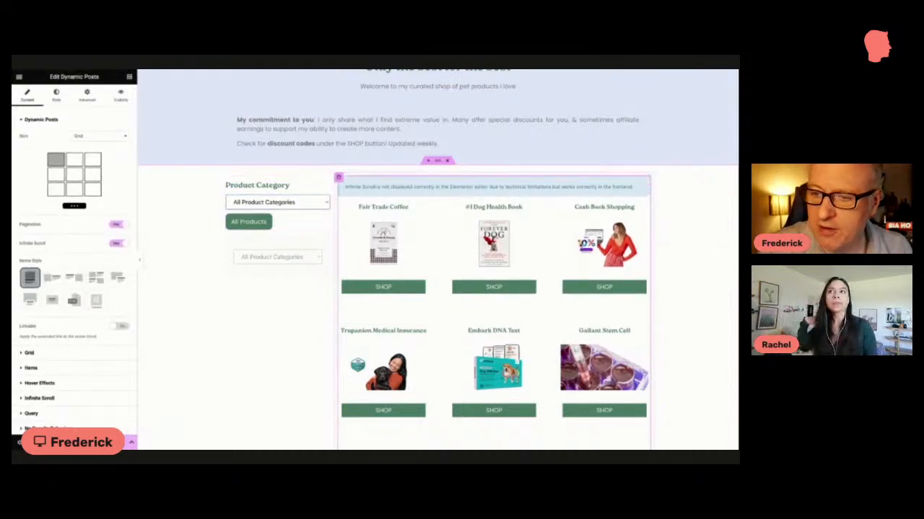
scroll(84, 326, down, 1)
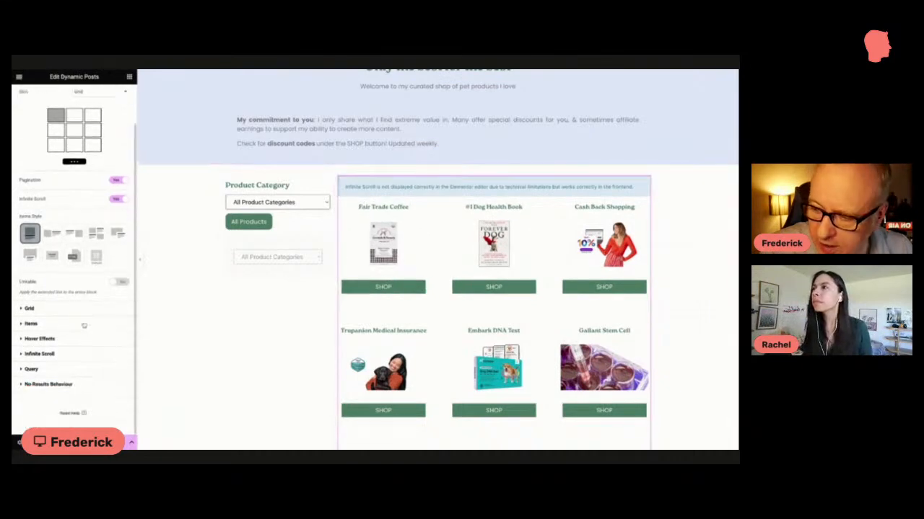
click(35, 371)
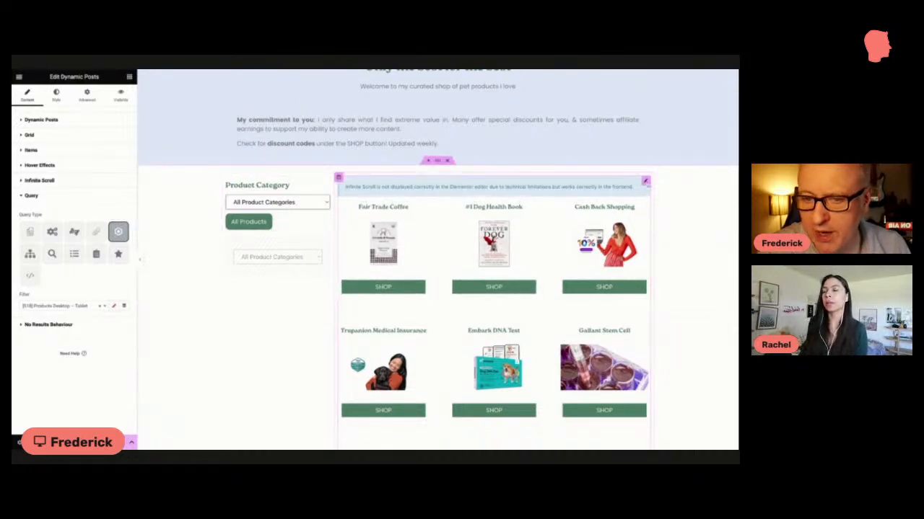
Step: Duplicate the Dynamic Posts product grid and check the copy below the original
right_click(646, 182)
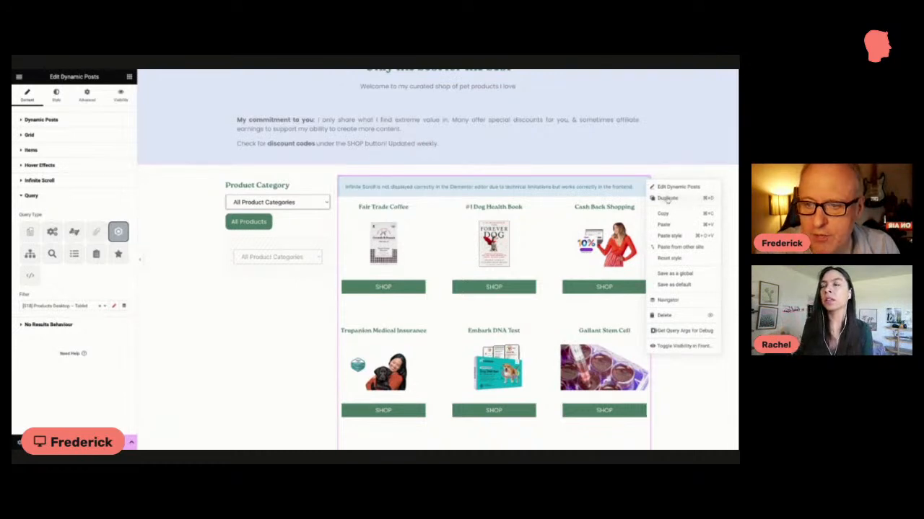
click(667, 201)
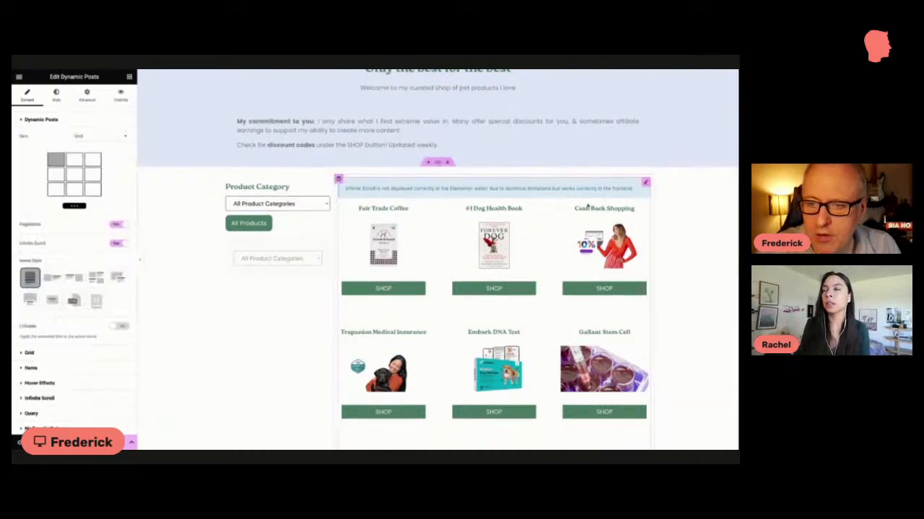
scroll(588, 207, down, 5)
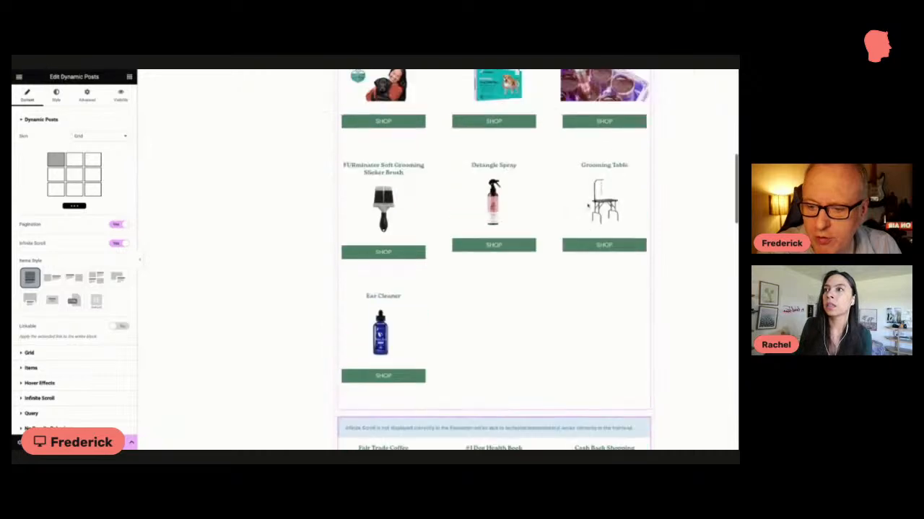
scroll(588, 207, down, 5)
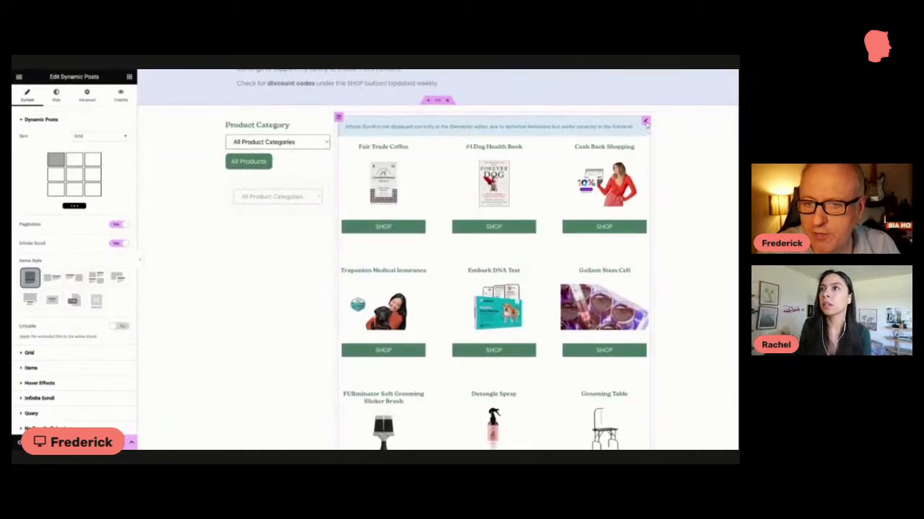
Step: Change the upper product grid's query type to From Post Type and review its remaining query options
click(646, 123)
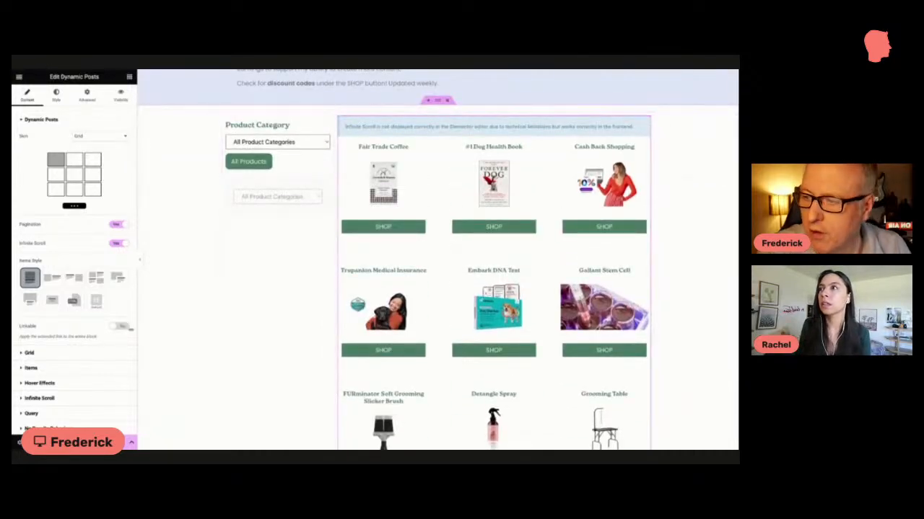
click(32, 414)
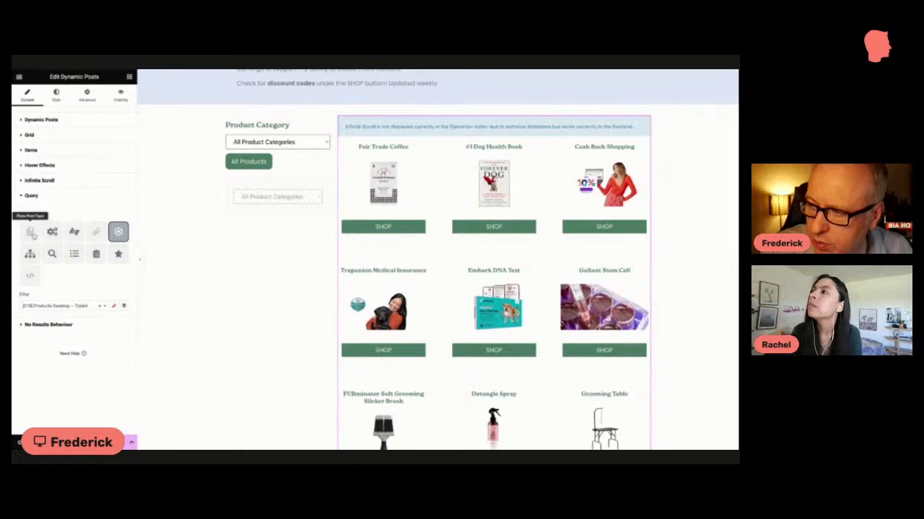
click(29, 232)
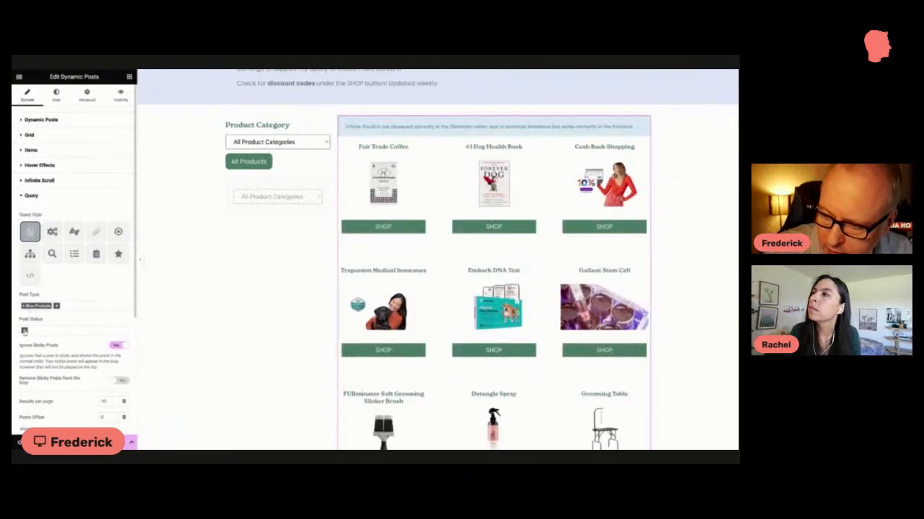
scroll(55, 331, down, 3)
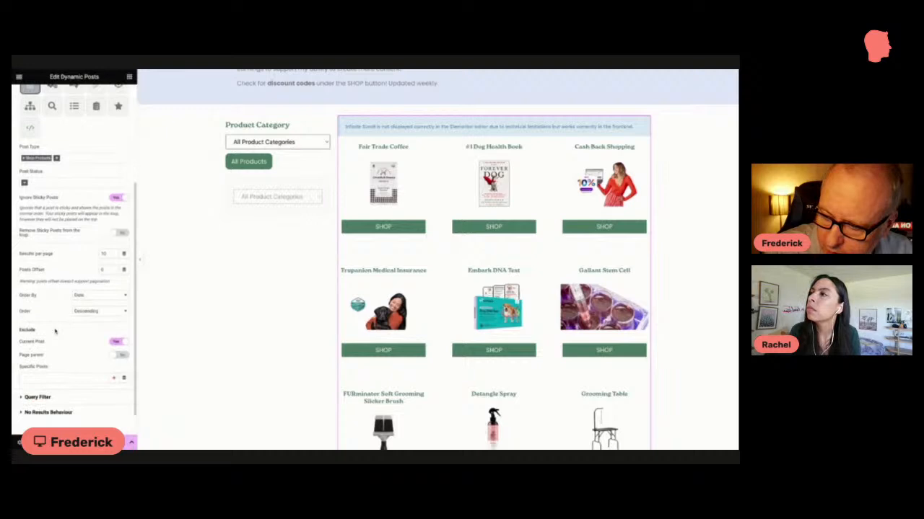
scroll(55, 331, down, 1)
scroll(55, 331, down, 1)
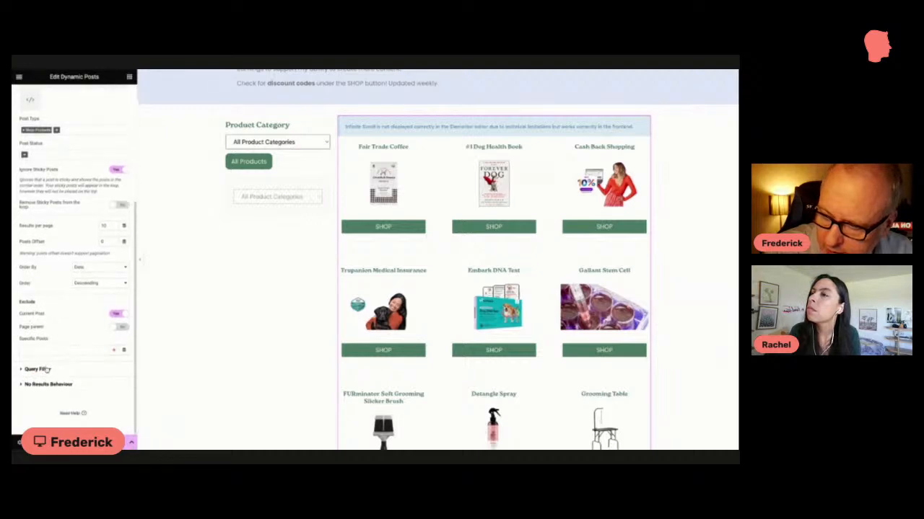
Step: Filter the upper product grid's query by Terms & Taxonomies using the Product Categories (product_category) taxonomy
click(39, 370)
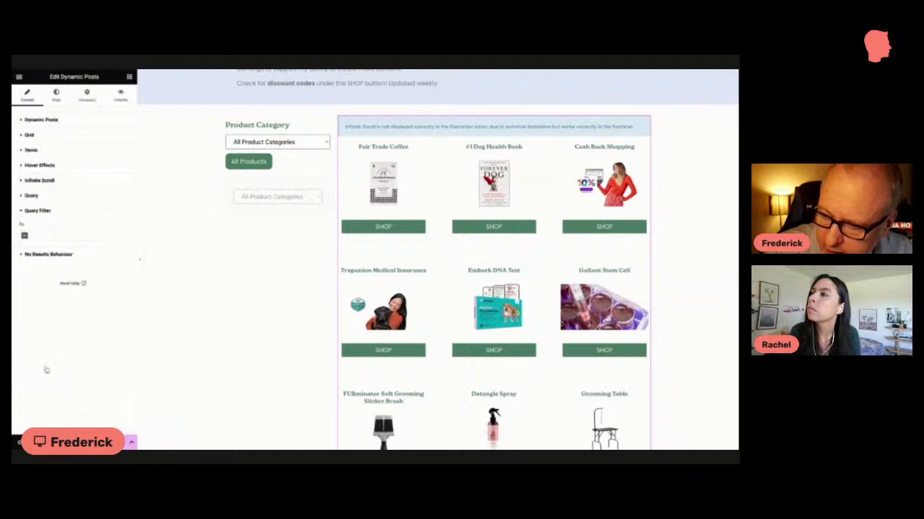
click(24, 237)
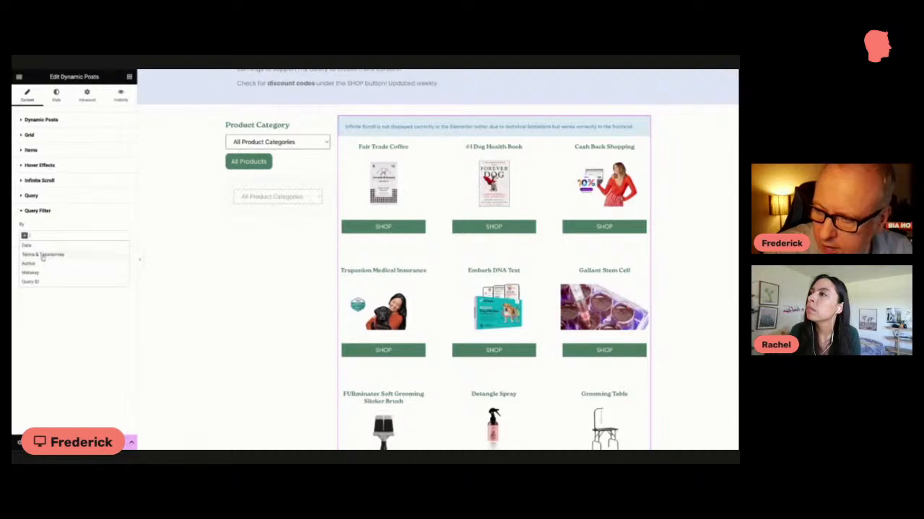
click(42, 256)
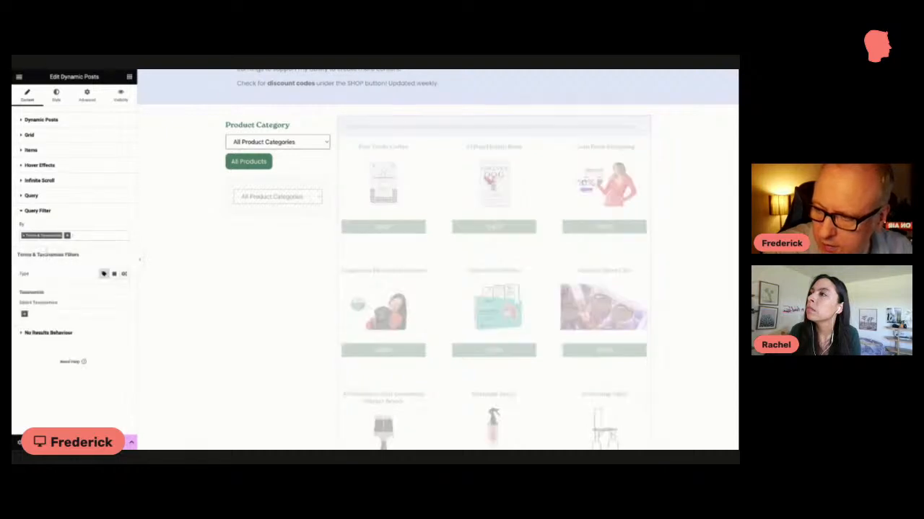
click(25, 315)
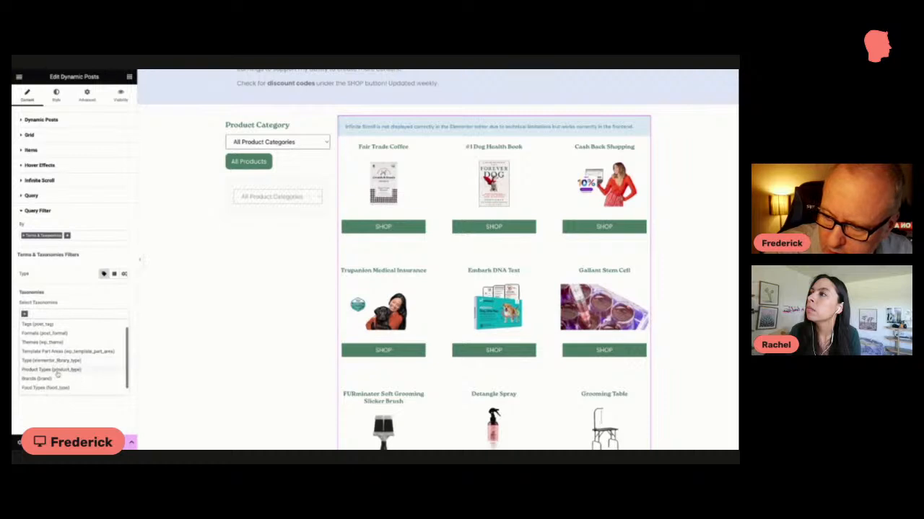
scroll(58, 374, down, 2)
click(58, 388)
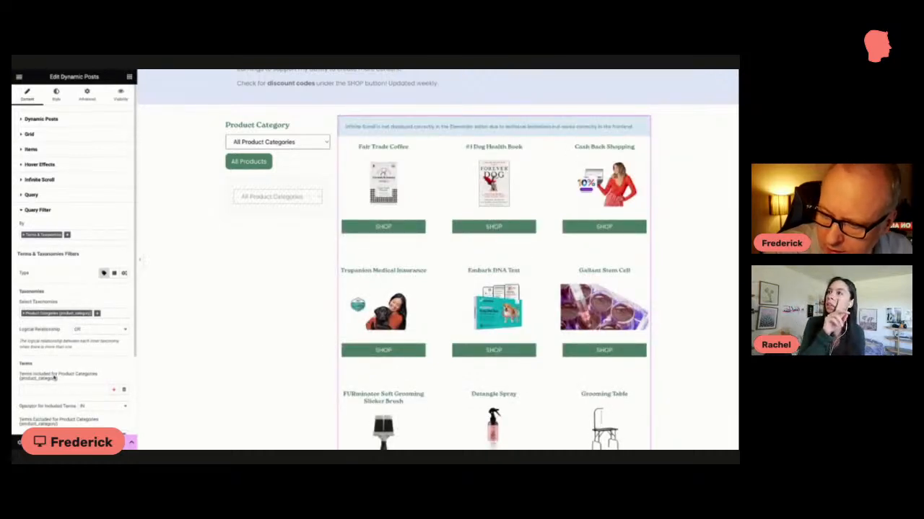
Step: Include the Bath & Grooming term for Product Categories in the upper grid's query filter
scroll(48, 345, down, 3)
click(47, 307)
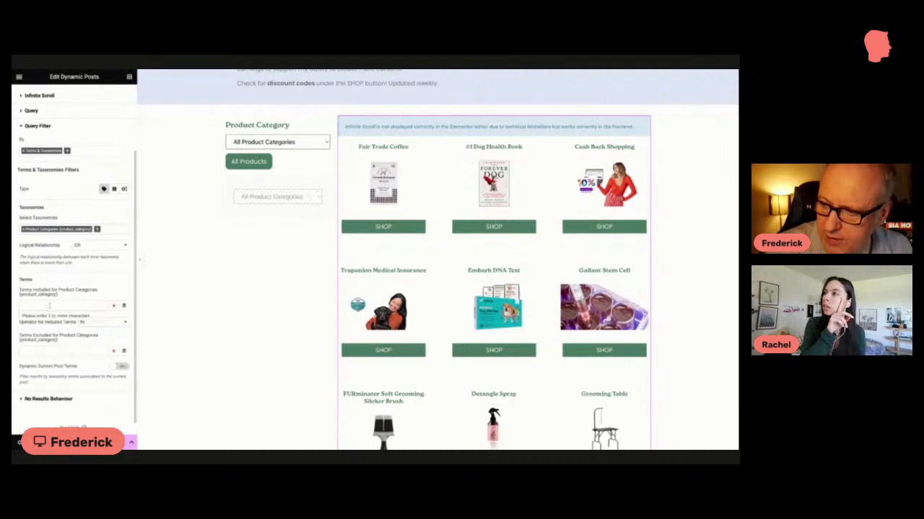
text(bath)
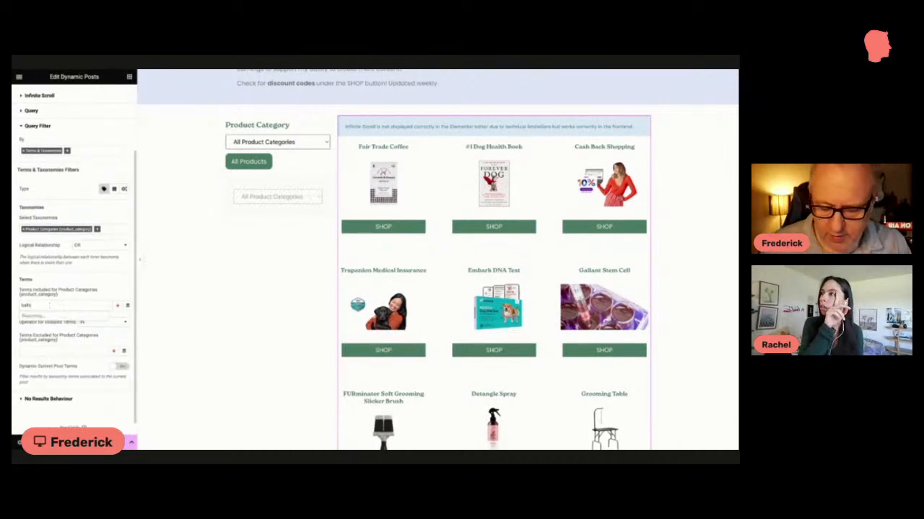
click(46, 318)
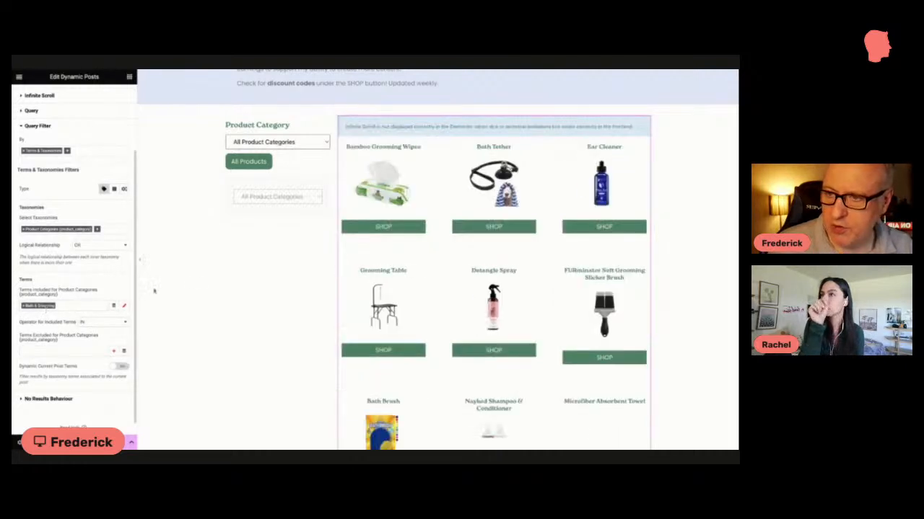
Step: Limit the upper product grid's query to 3 results per page and recheck its taxonomy filter settings
scroll(53, 263, up, 3)
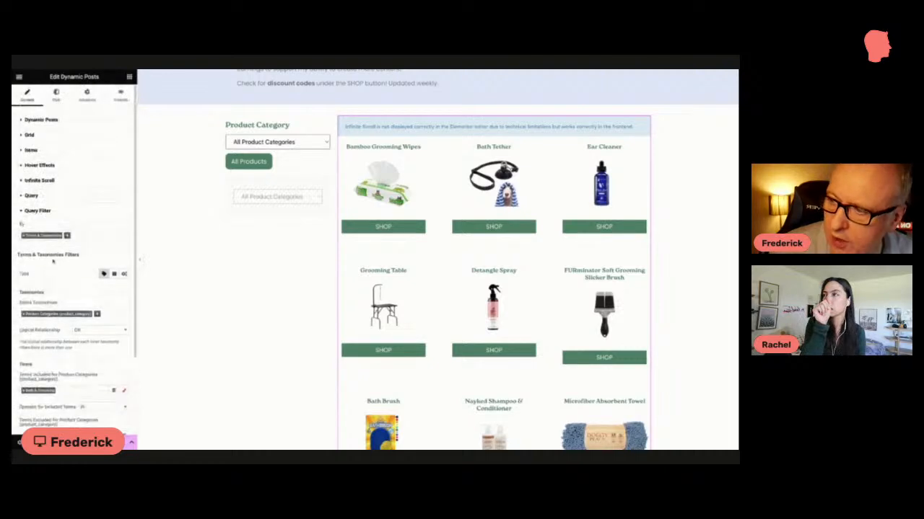
click(41, 136)
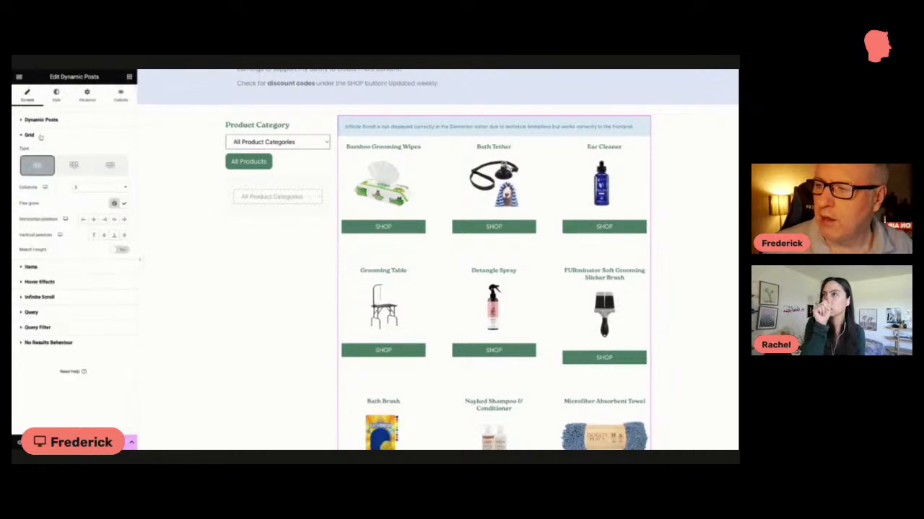
click(49, 312)
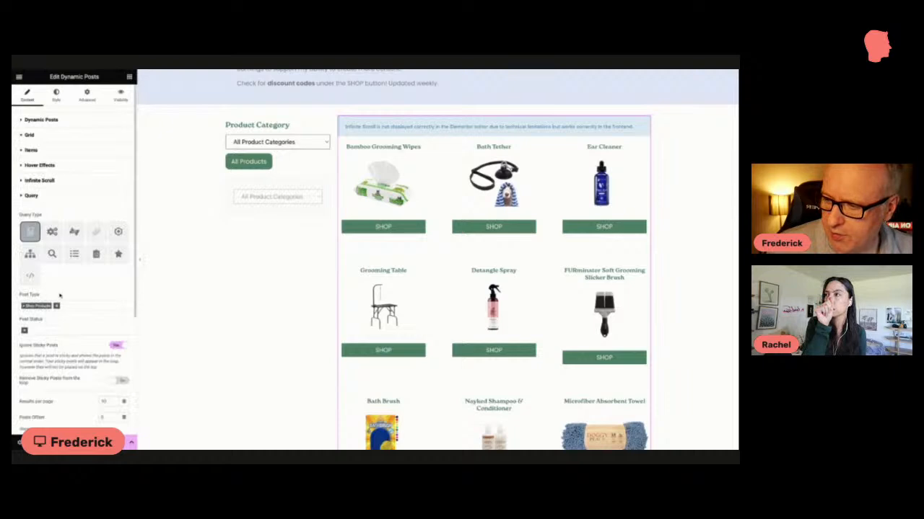
scroll(61, 290, down, 3)
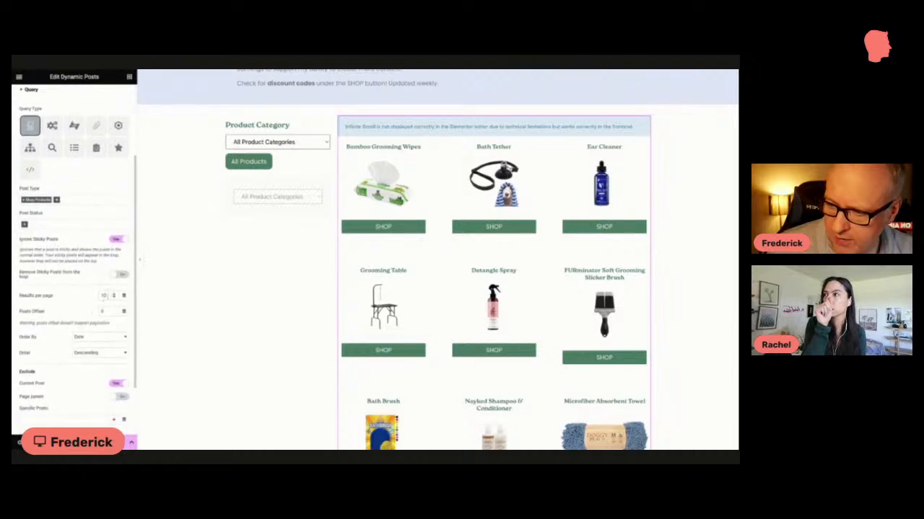
drag(108, 297, 91, 296)
text(3)
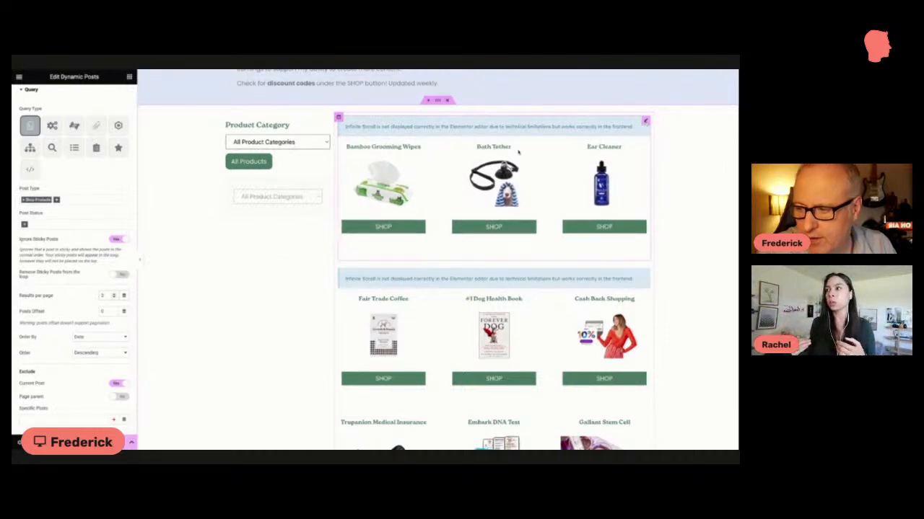
click(645, 122)
scroll(79, 209, down, 2)
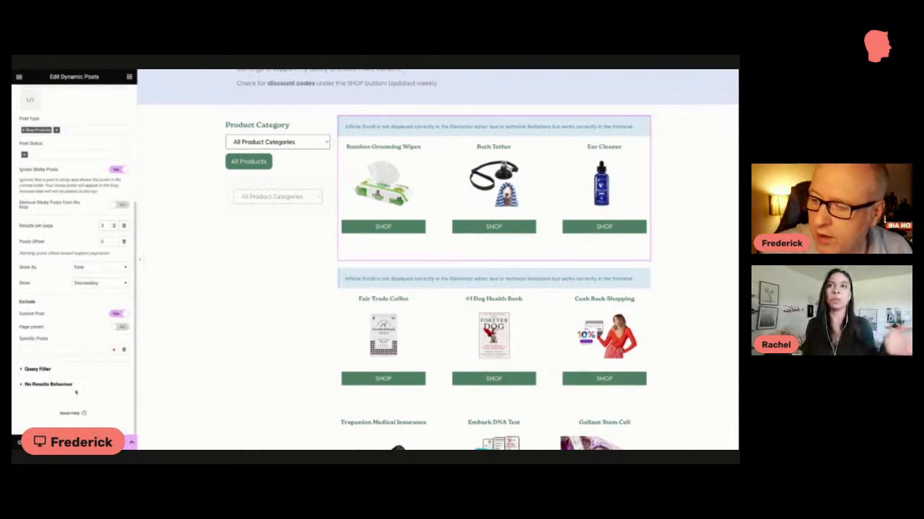
click(45, 369)
scroll(44, 363, down, 2)
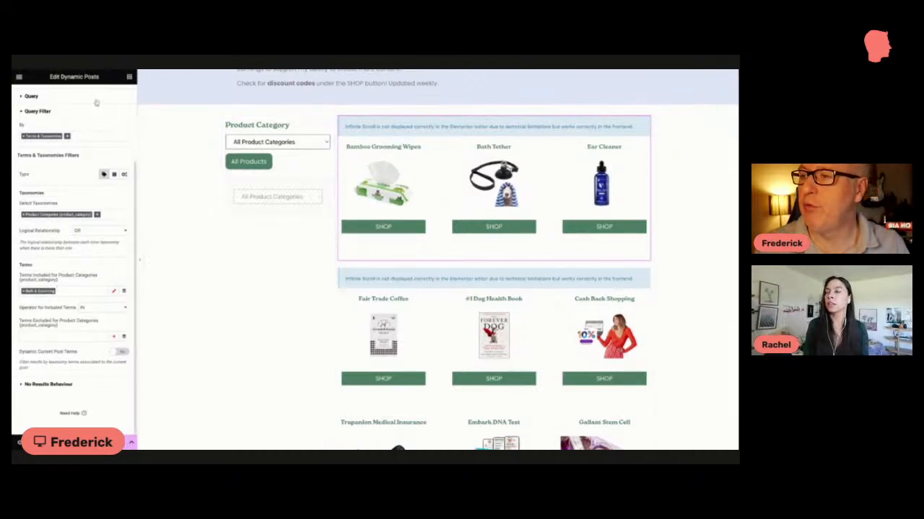
scroll(92, 101, up, 2)
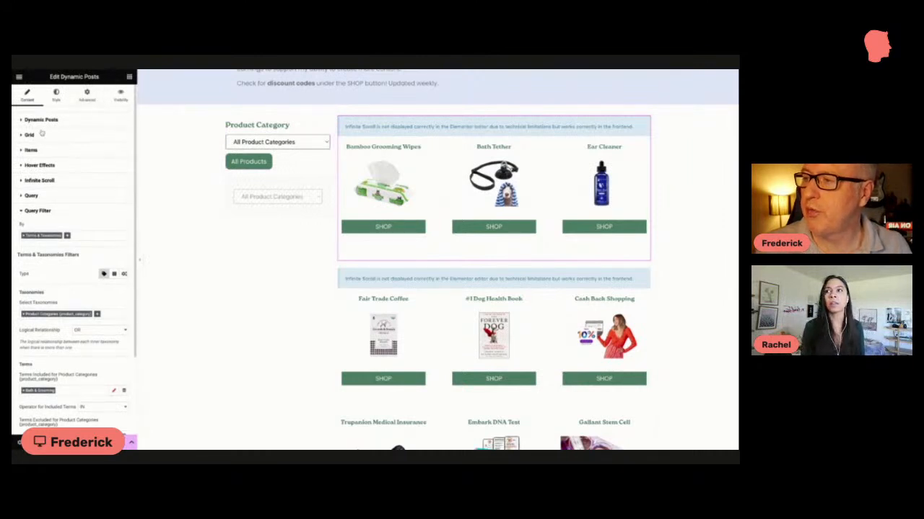
Step: Add a heading above the upper product grid with the title "Bath & Grooming"
click(129, 77)
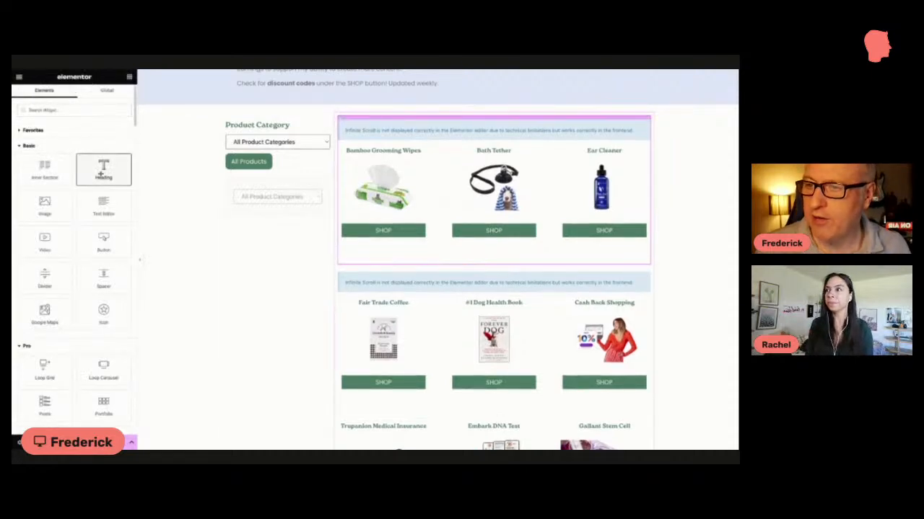
click(102, 172)
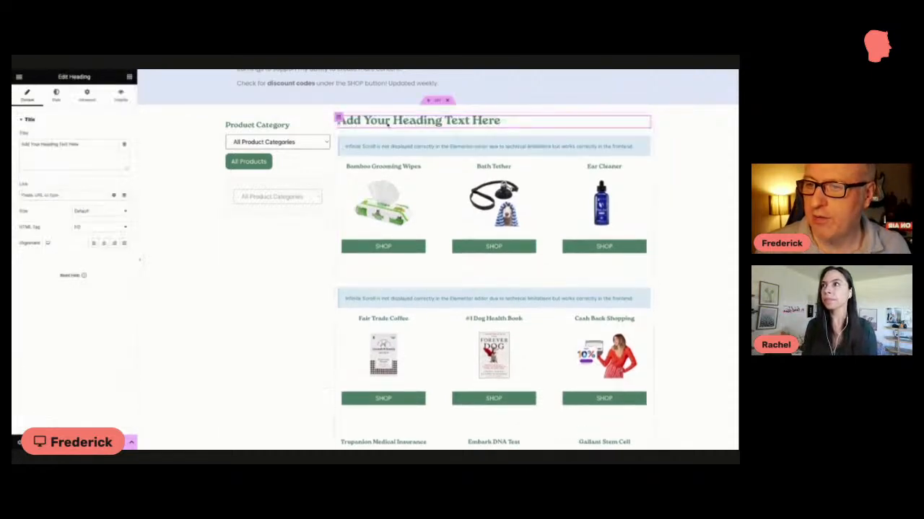
triple_click(76, 153)
text(BAth &)
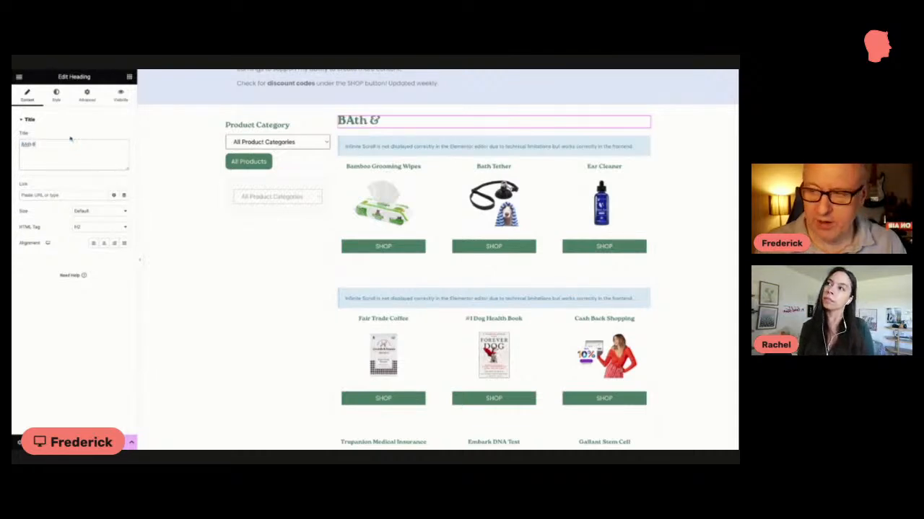
key(BackSpace)
key(BackSpace)
key(BackSpace)
key(BackSpace)
key(BackSpace)
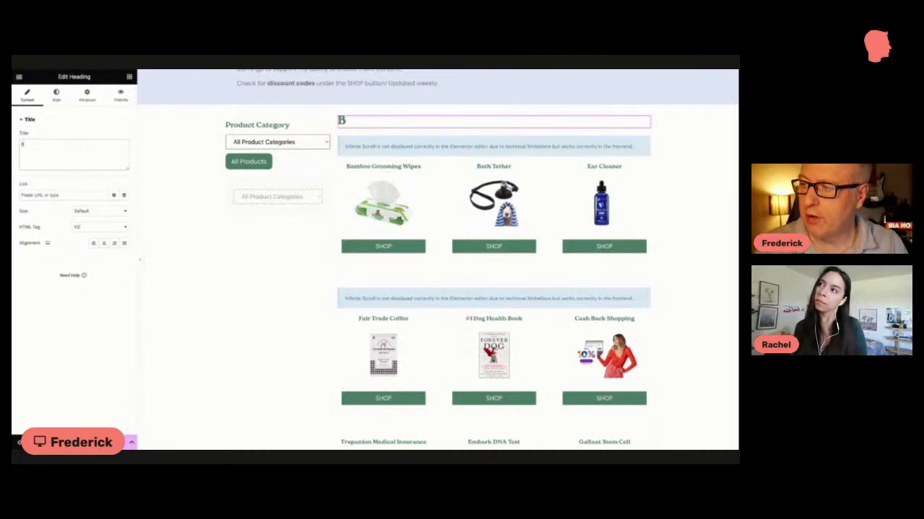
text(ath &)
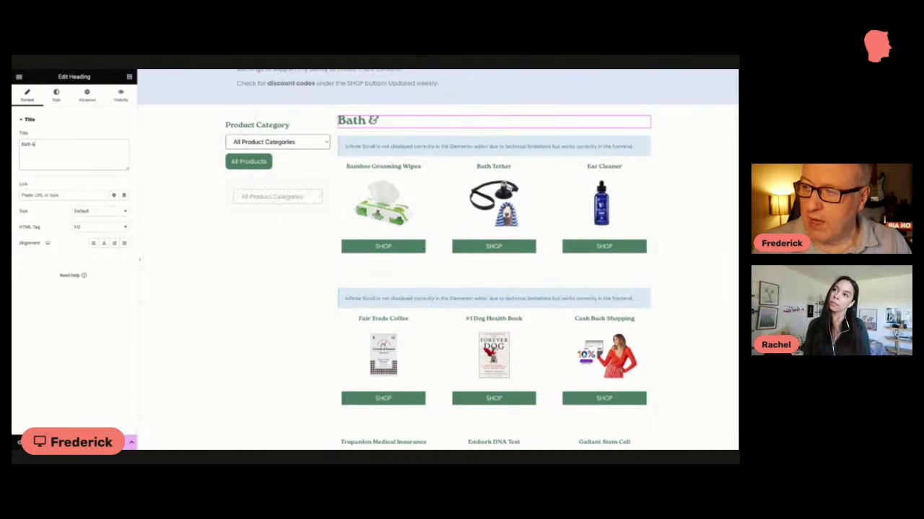
text( Grooming)
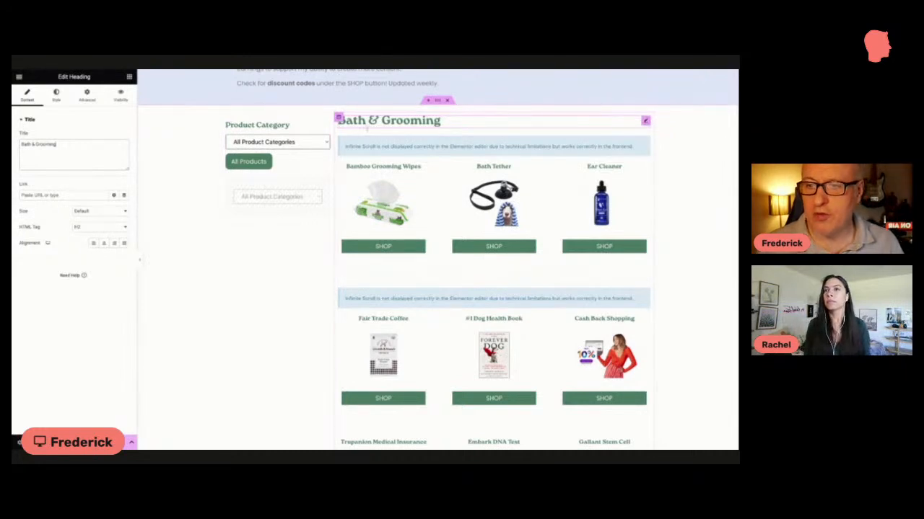
Step: Duplicate the Bath & Grooming heading and place the copy between the two product grids
right_click(647, 124)
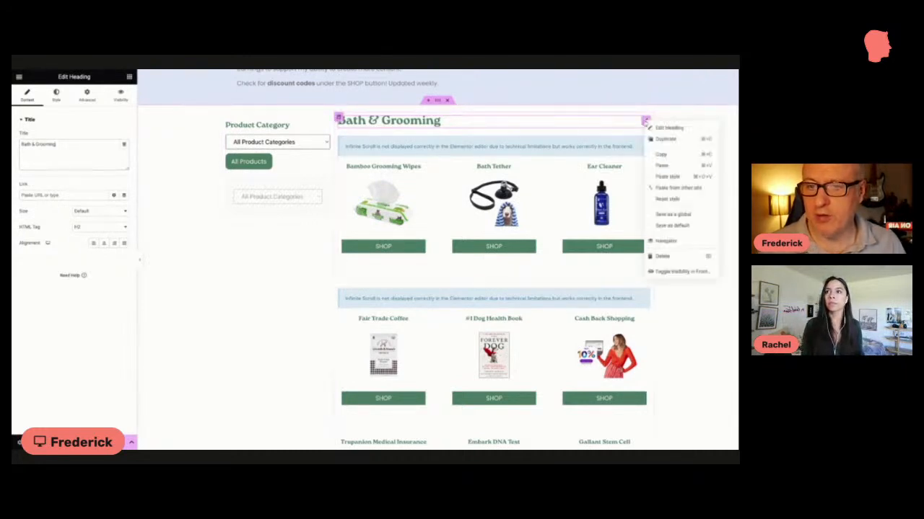
click(652, 138)
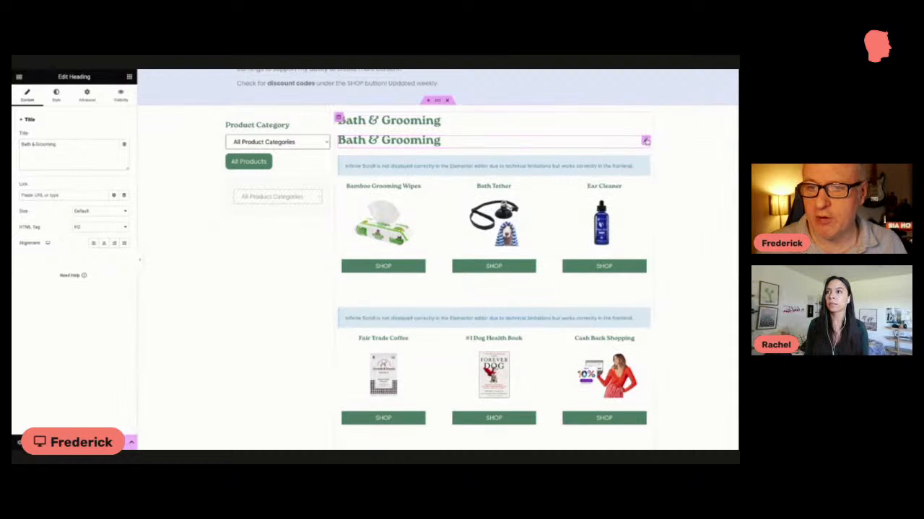
drag(647, 141, 634, 262)
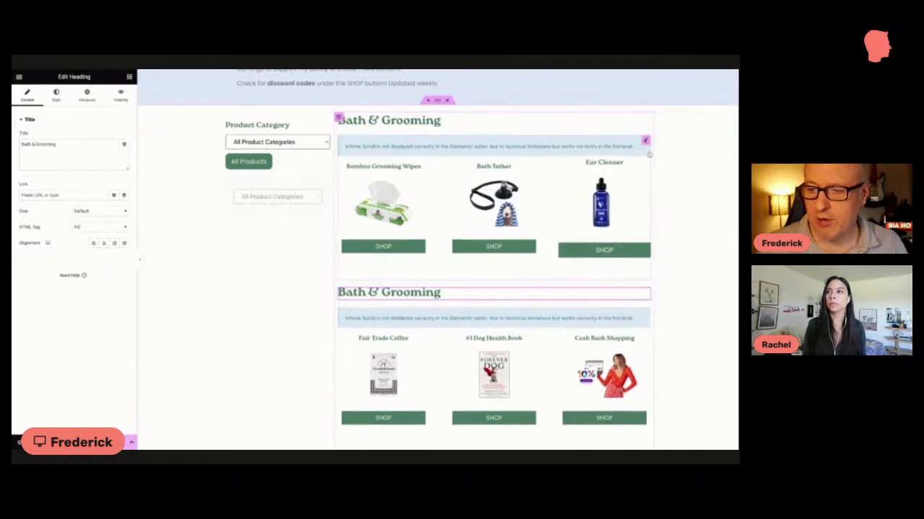
Step: Duplicate the three-product Bath & Grooming grid and move the second heading directly above the copy
right_click(646, 141)
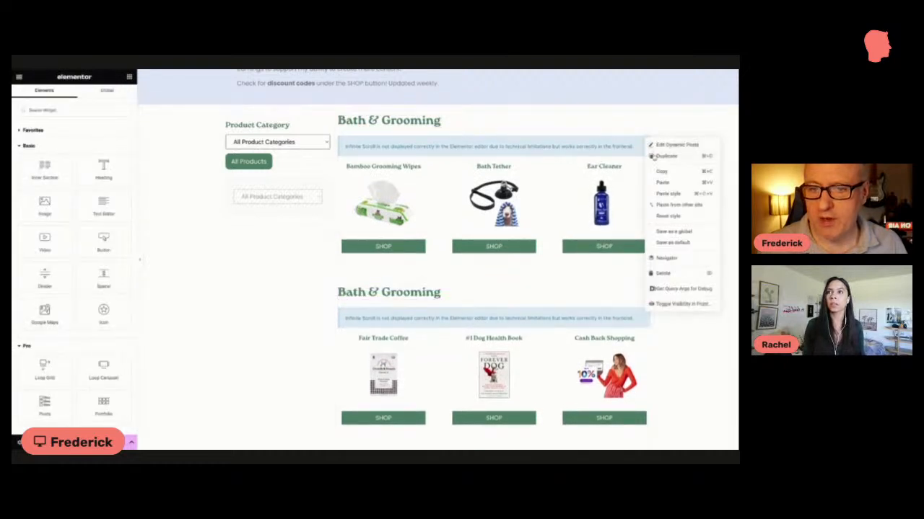
click(653, 156)
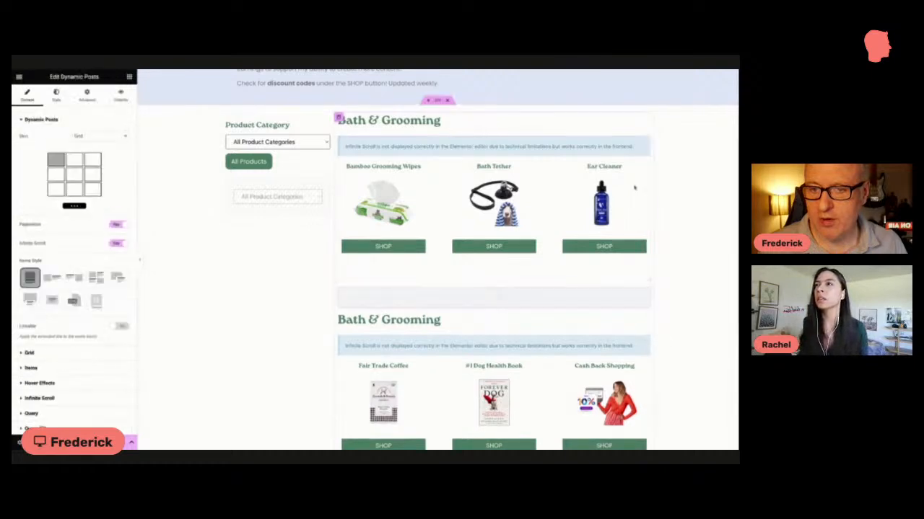
scroll(438, 260, down, 1)
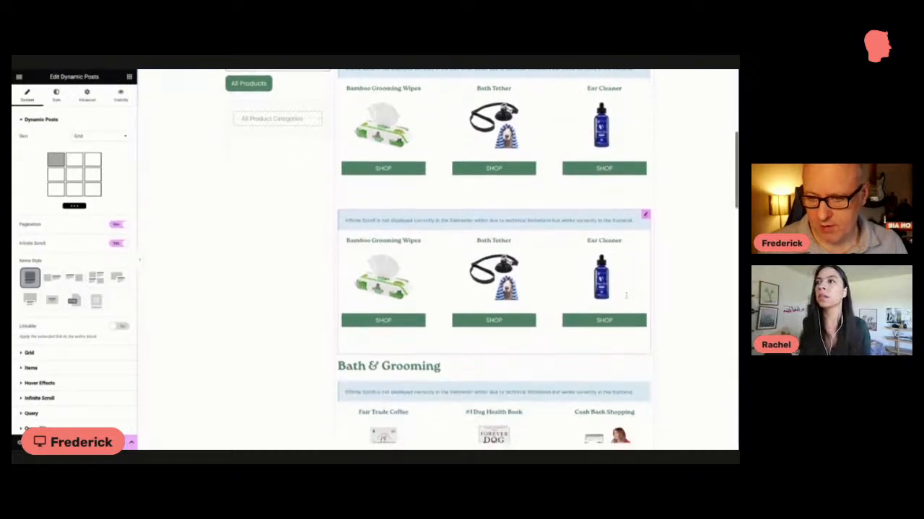
scroll(438, 260, down, 2)
drag(437, 286, 422, 217)
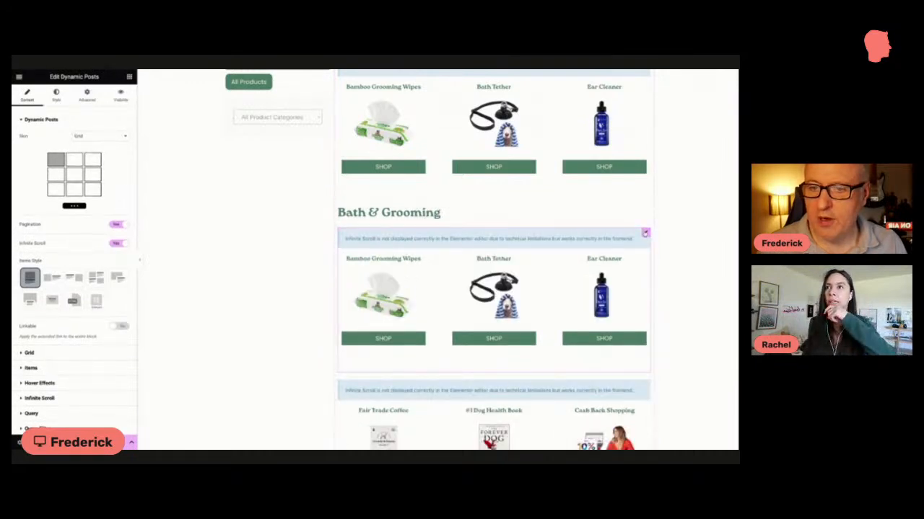
scroll(278, 119, up, 1)
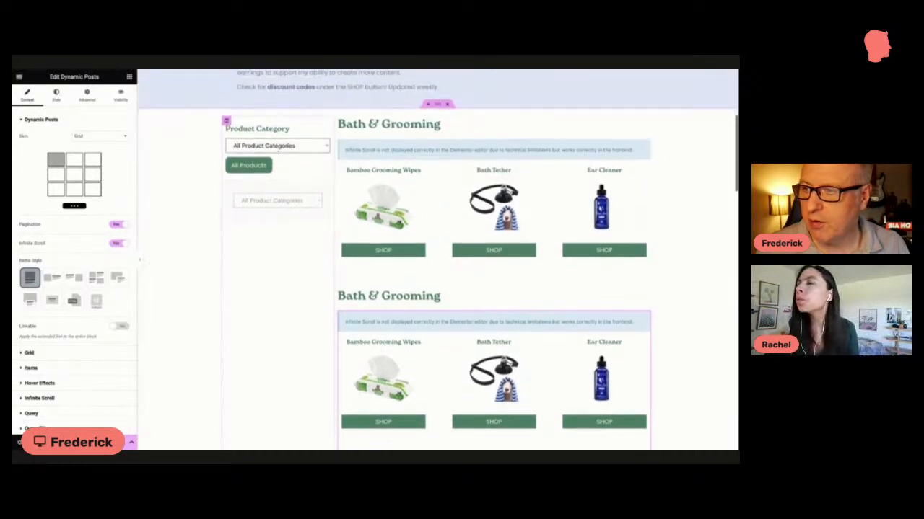
Step: Change the second heading's text to "Chew & Bones"
click(278, 150)
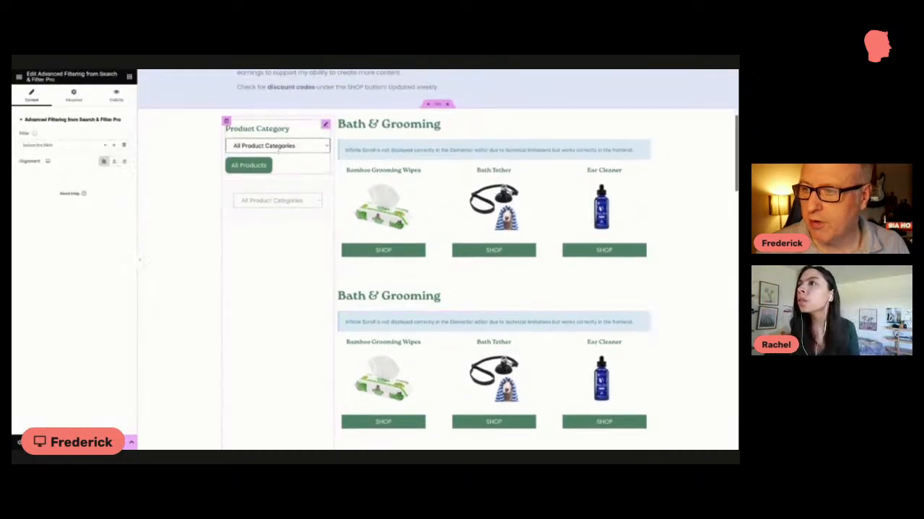
click(469, 292)
drag(441, 296, 336, 296)
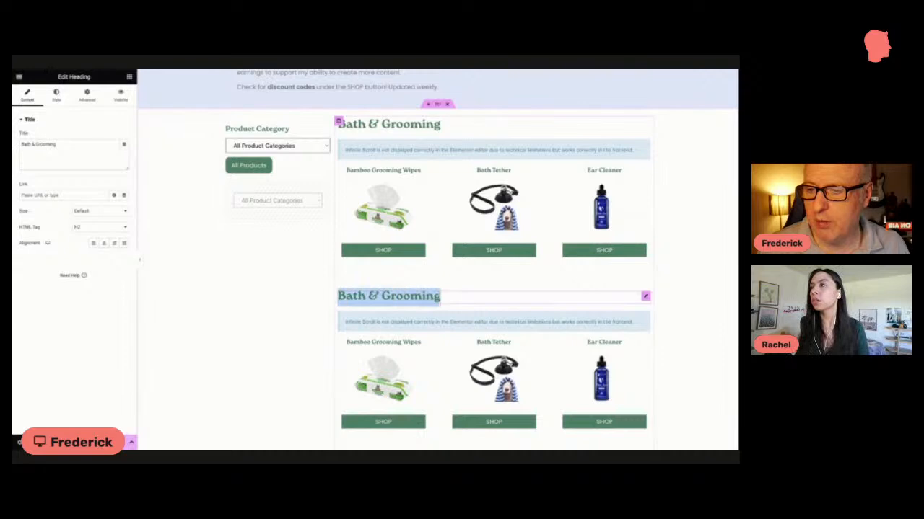
text(Chew)
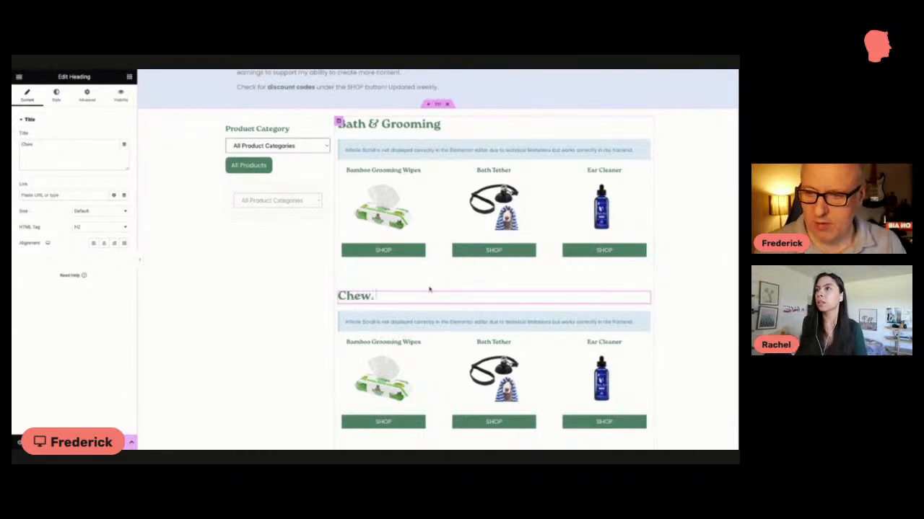
text( & Bones)
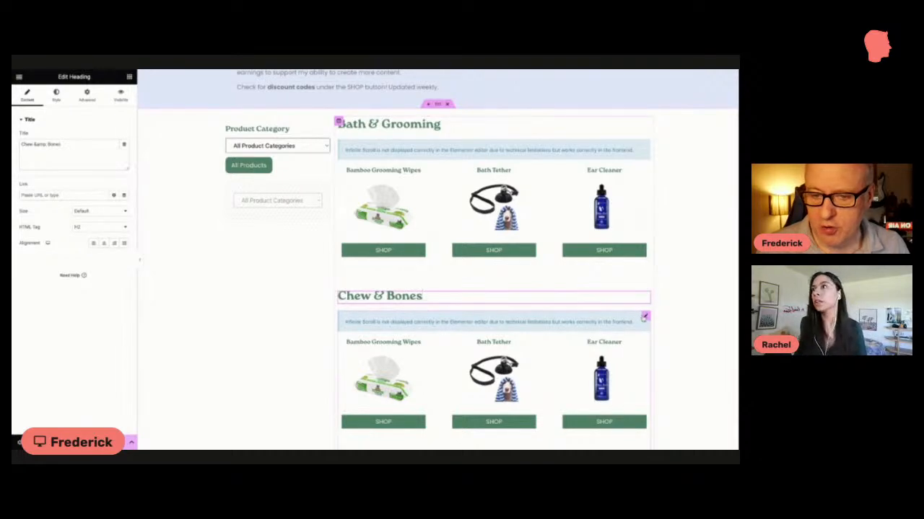
Step: Remove the Bath & Grooming term from the included product categories in the query filter of the grid under Chew & Bones
click(645, 316)
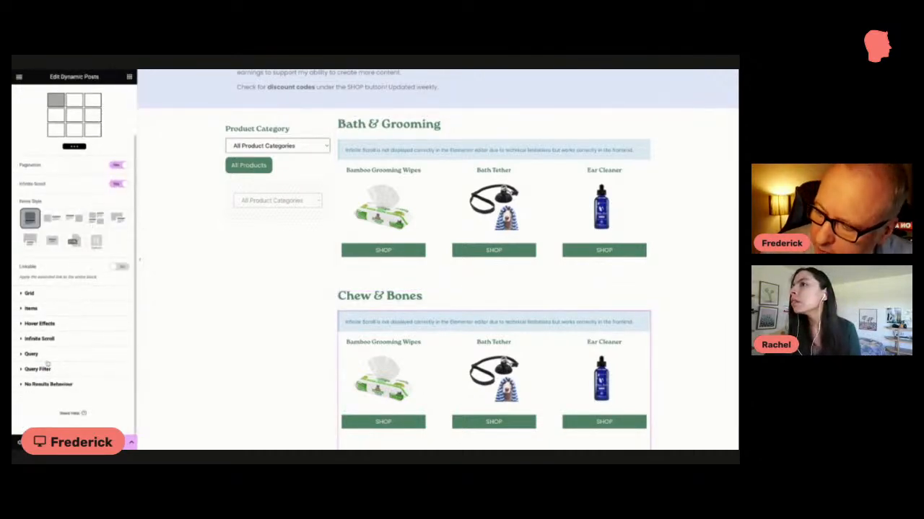
click(39, 369)
scroll(37, 366, down, 3)
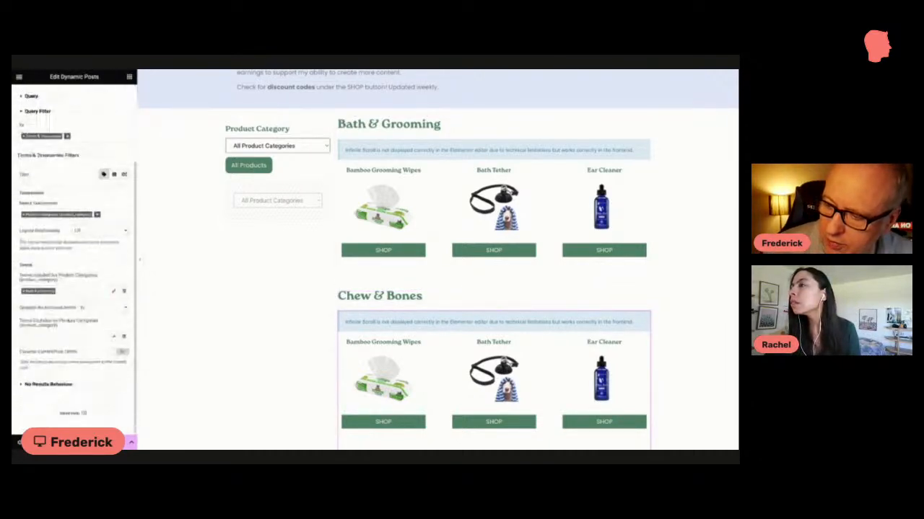
click(24, 291)
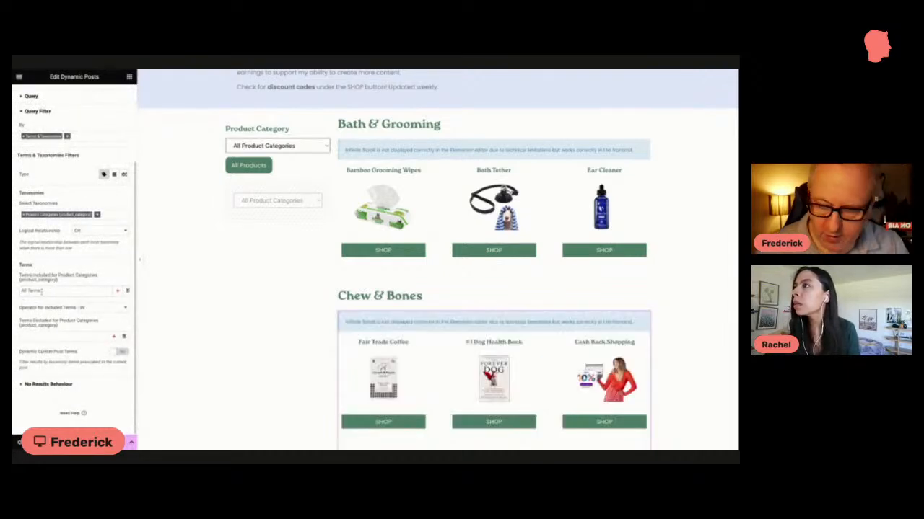
scroll(46, 337, up, 1)
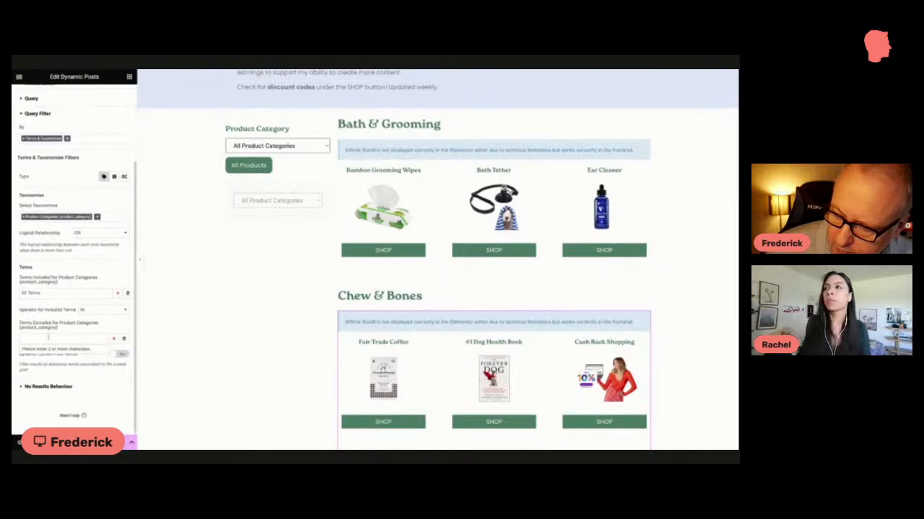
Step: Add "Chews & Bones" to the excluded product category terms of the Chew & Bones grid and check the products it displays
click(46, 339)
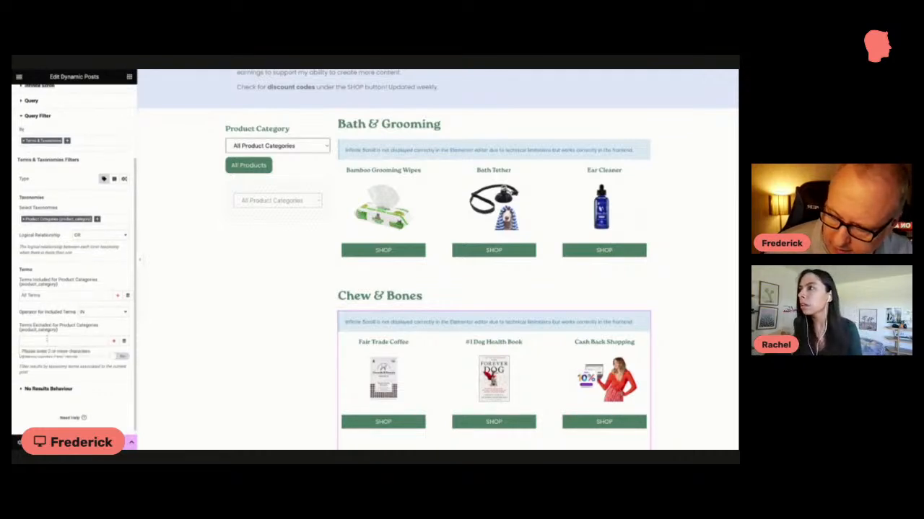
text(Chew)
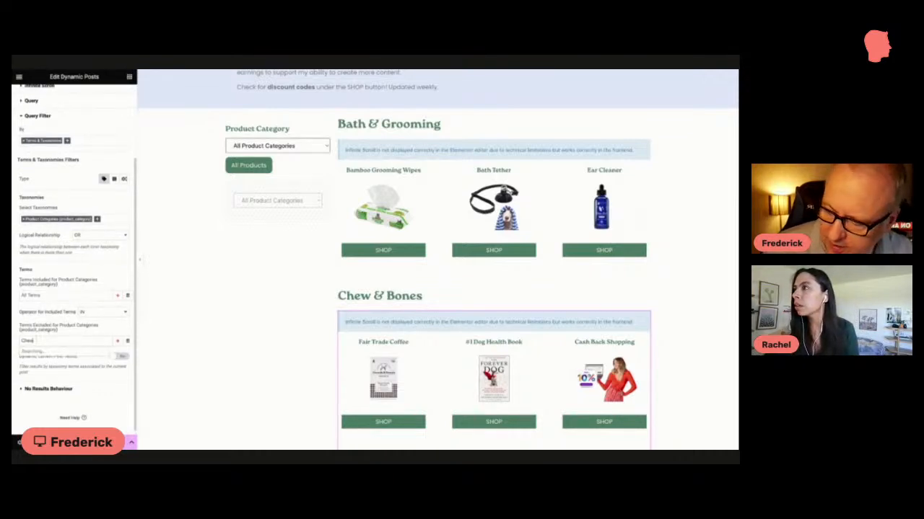
click(37, 352)
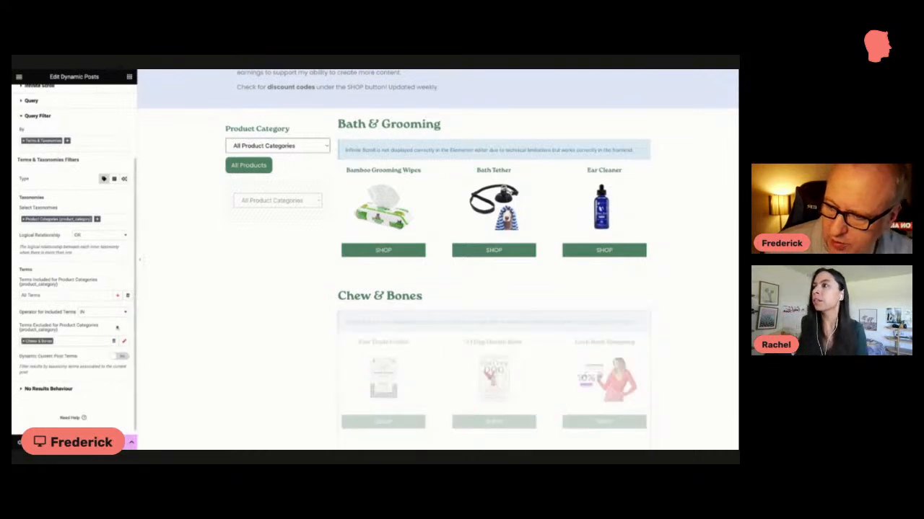
scroll(310, 308, down, 3)
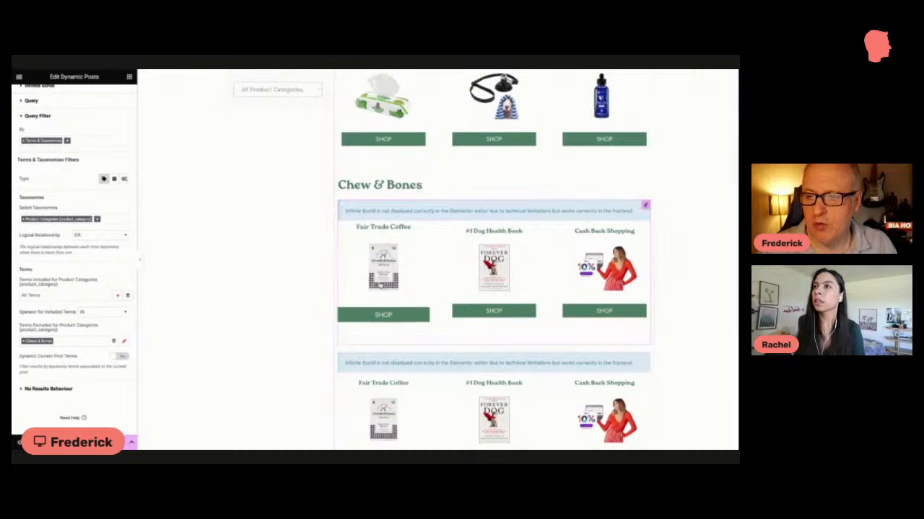
scroll(360, 309, up, 1)
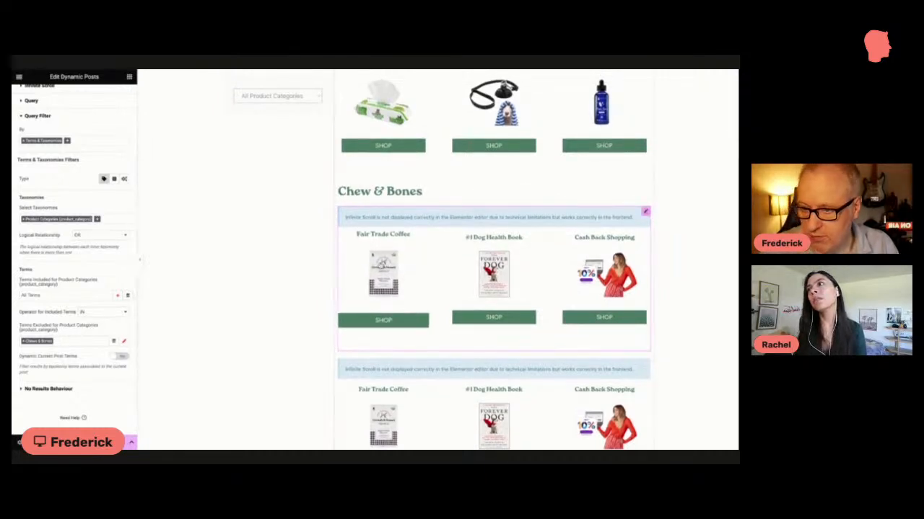
scroll(375, 288, up, 1)
scroll(372, 265, up, 1)
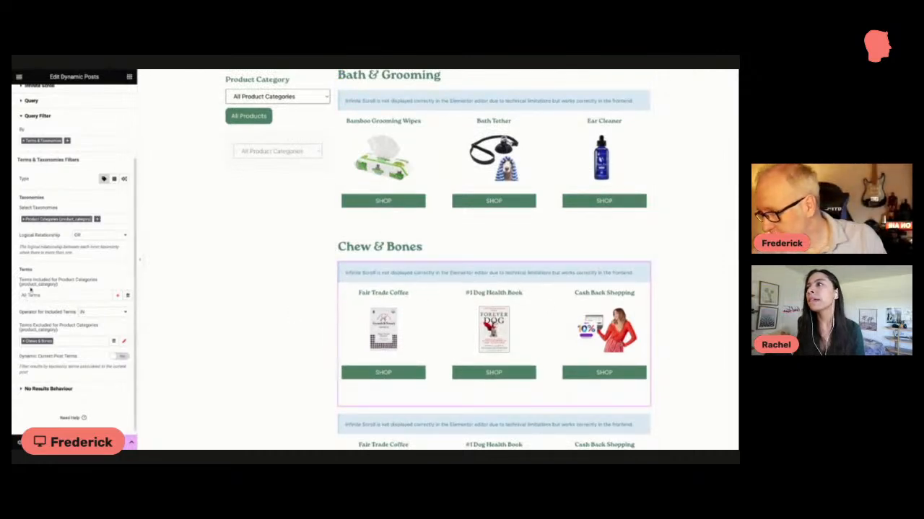
scroll(38, 293, up, 2)
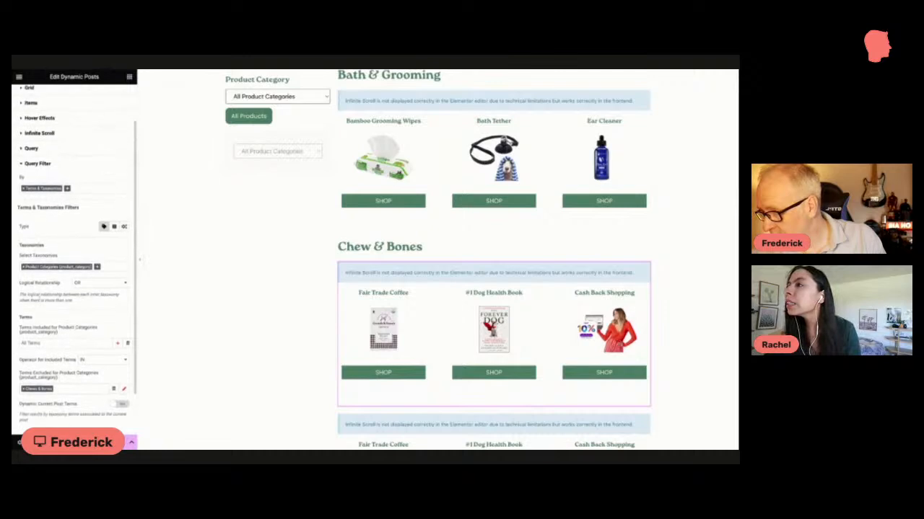
scroll(38, 385, down, 2)
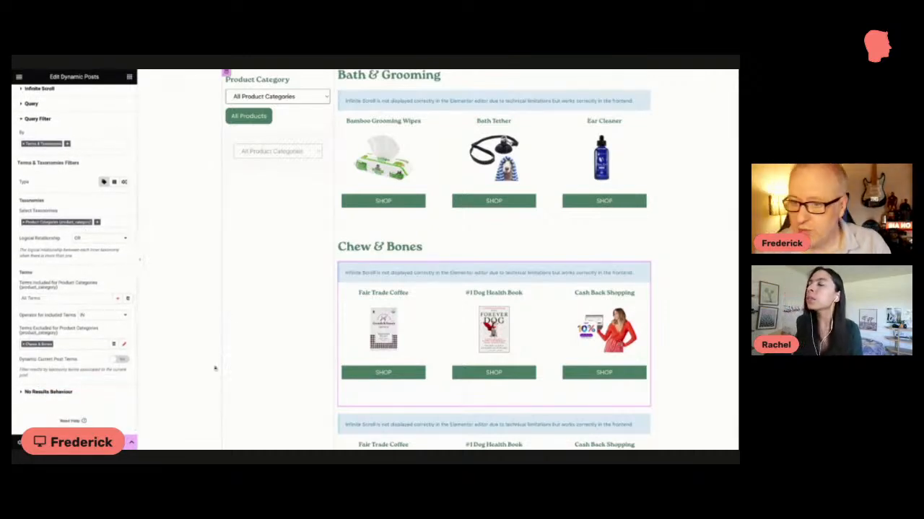
Step: Delete the two leftover product grids below the Chew & Bones section
scroll(383, 372, down, 1)
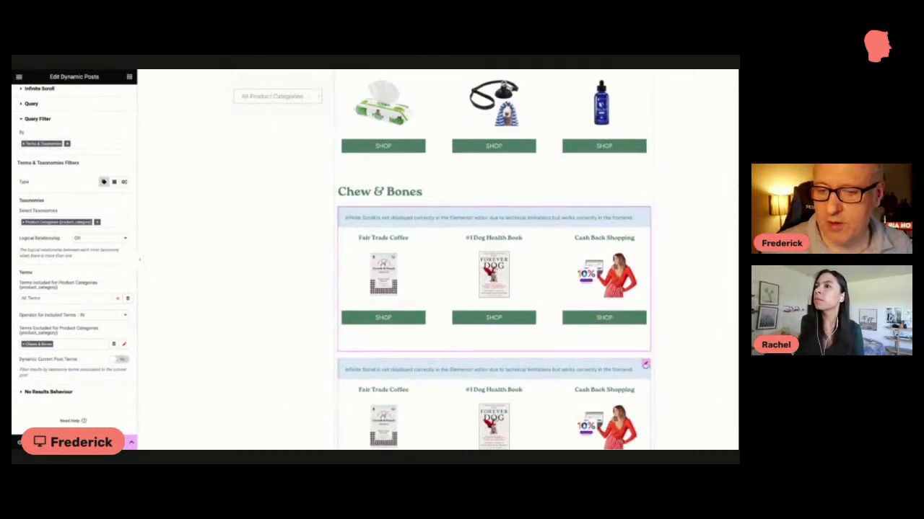
scroll(494, 289, up, 1)
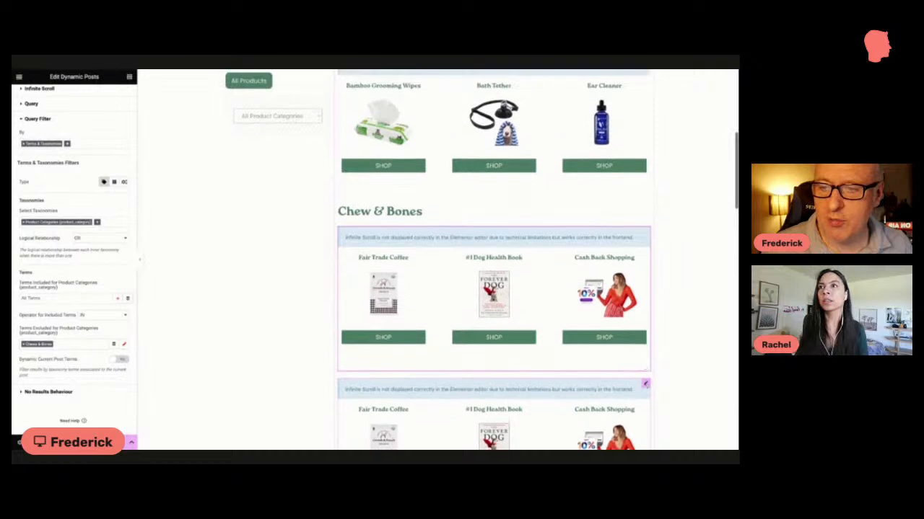
right_click(647, 280)
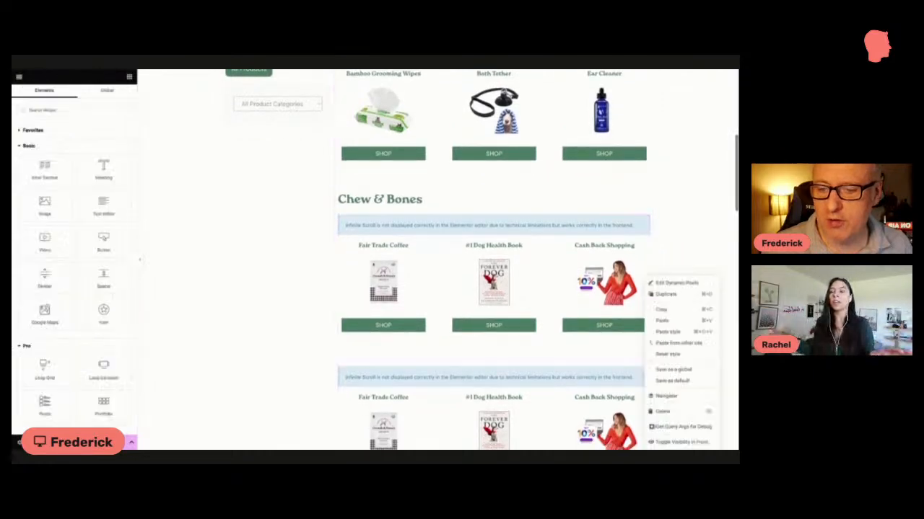
click(658, 414)
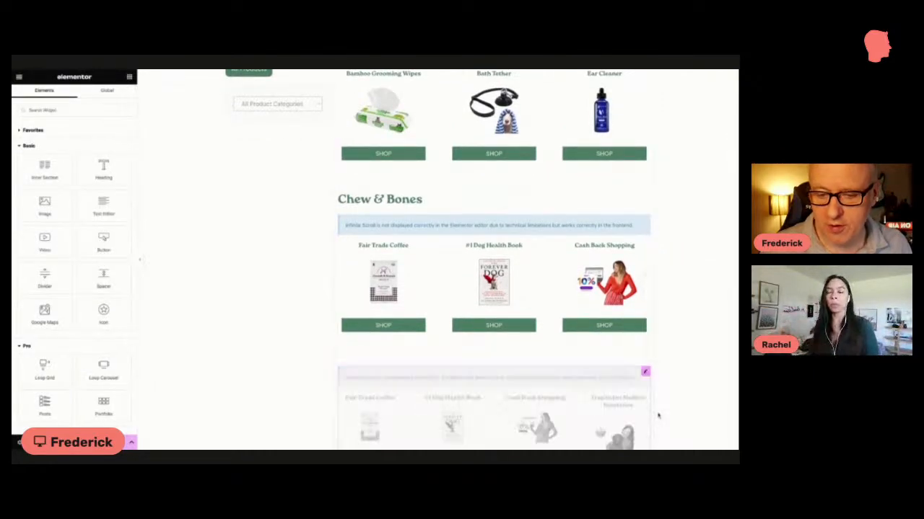
scroll(655, 414, down, 3)
right_click(647, 249)
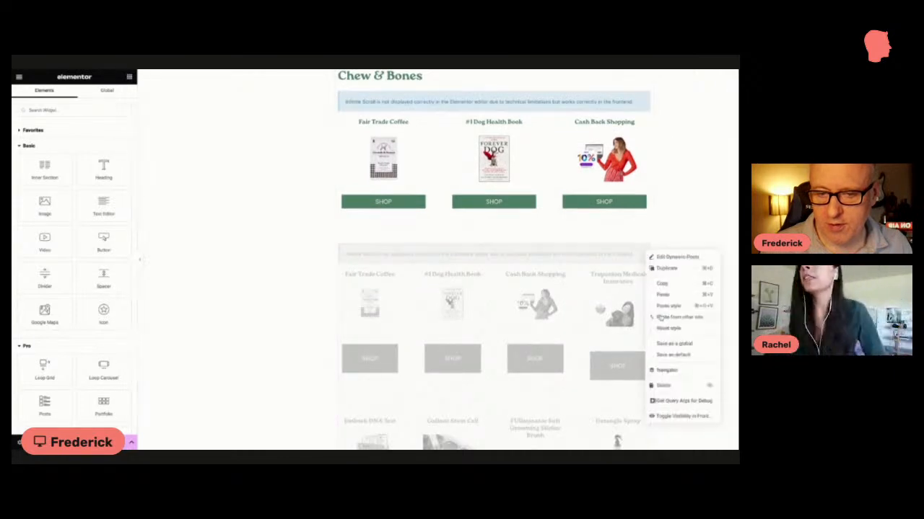
click(664, 386)
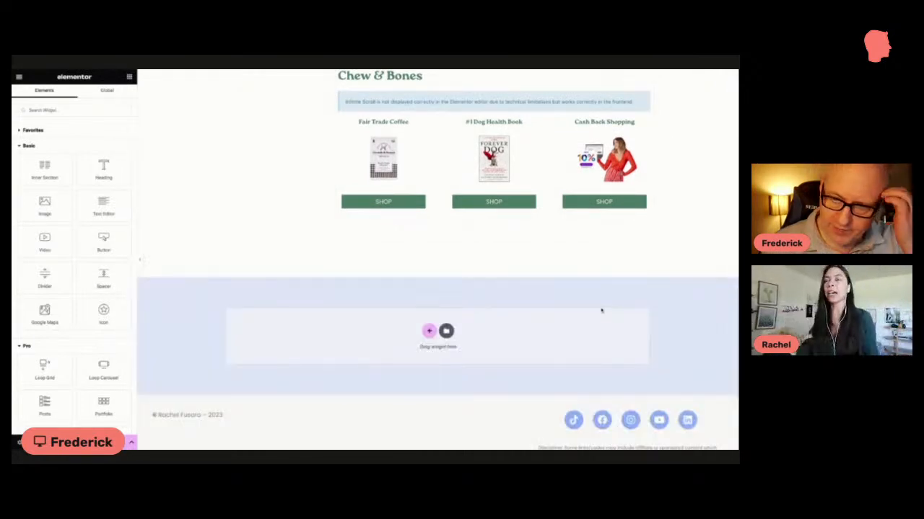
Step: Delete the Product Category filter and the hidden category dropdown beside the product grids
scroll(601, 310, up, 3)
scroll(382, 203, up, 1)
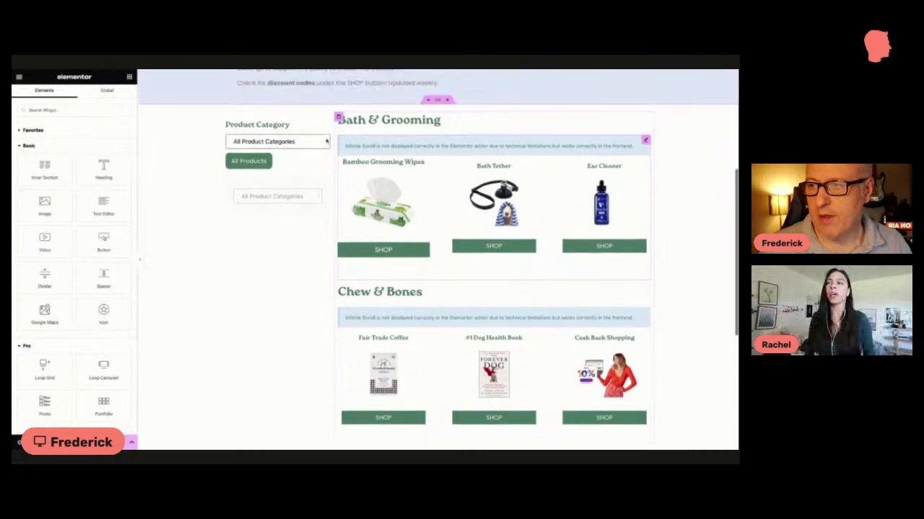
right_click(325, 123)
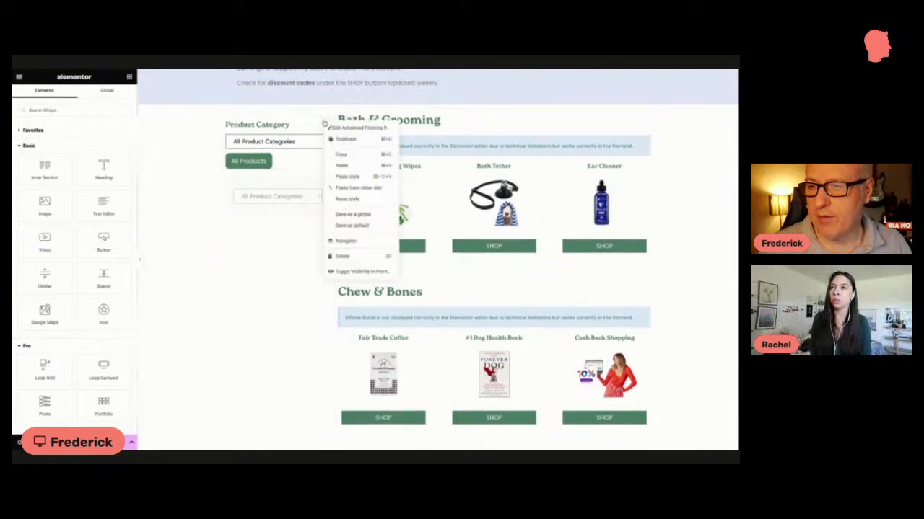
click(343, 258)
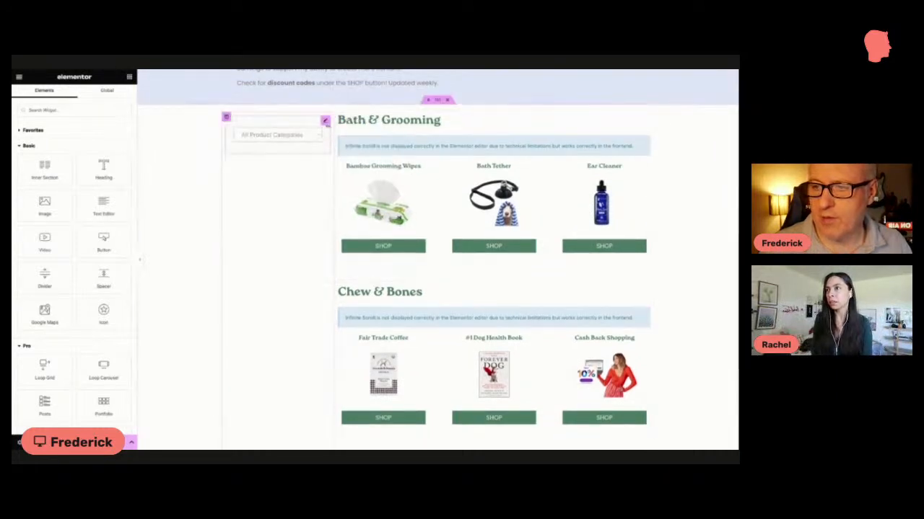
right_click(325, 143)
click(344, 259)
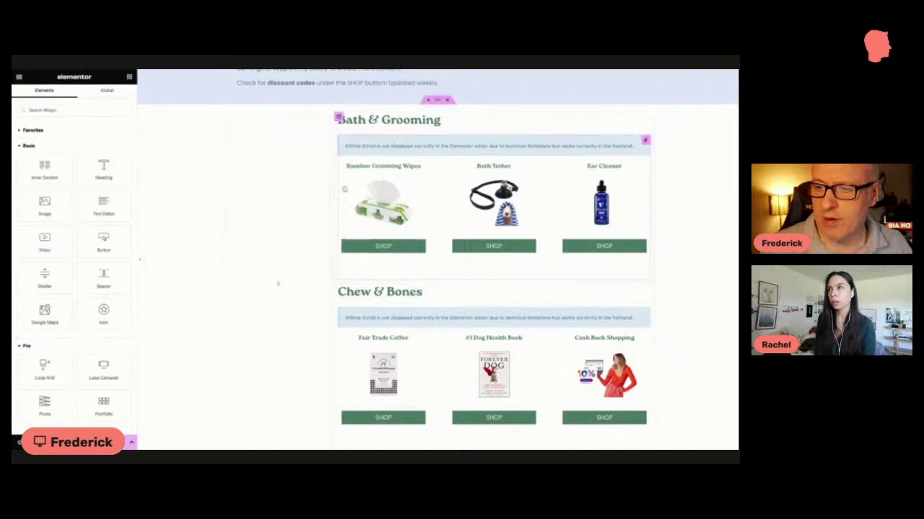
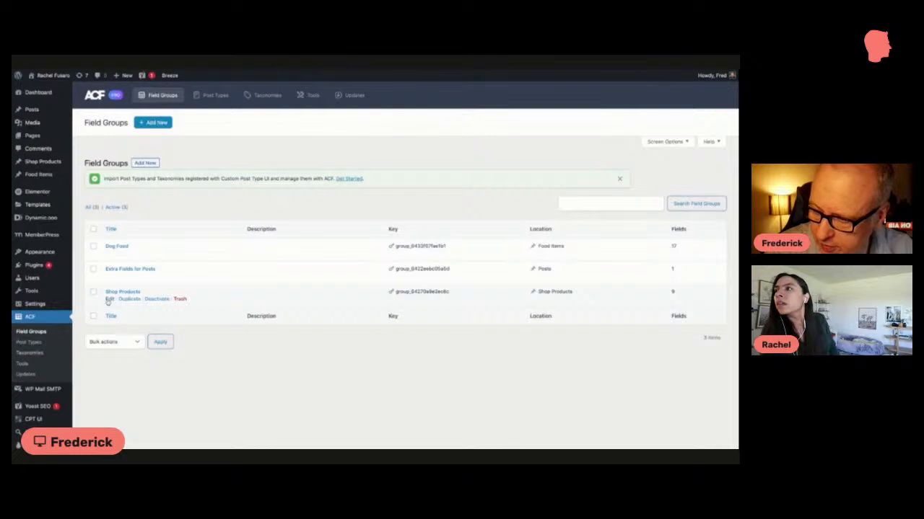
Step: Open the Shop Products field group in ACF for editing and add a new field of type Checkbox
click(109, 300)
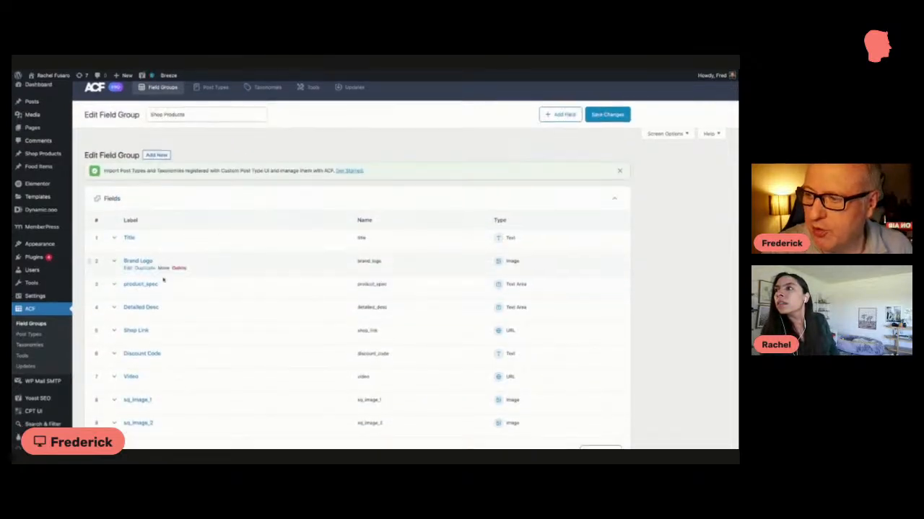
scroll(163, 280, down, 3)
scroll(163, 280, up, 2)
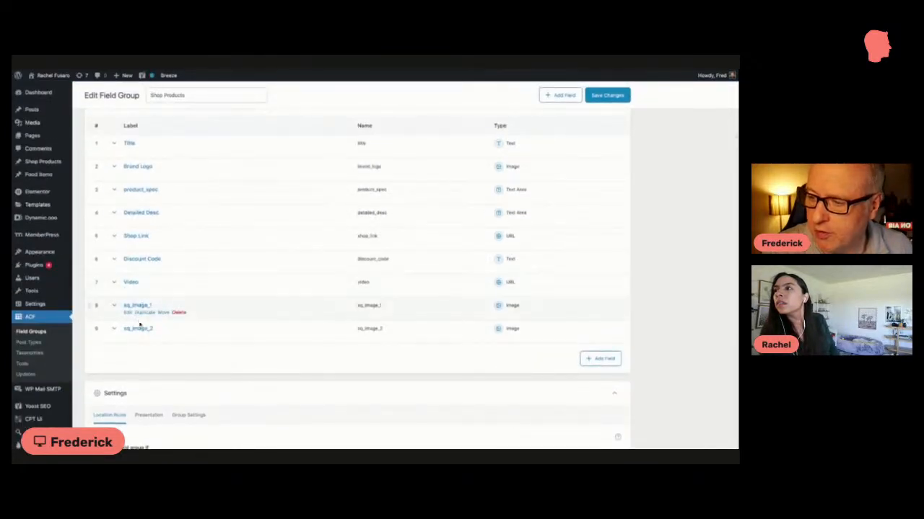
scroll(564, 97, up, 1)
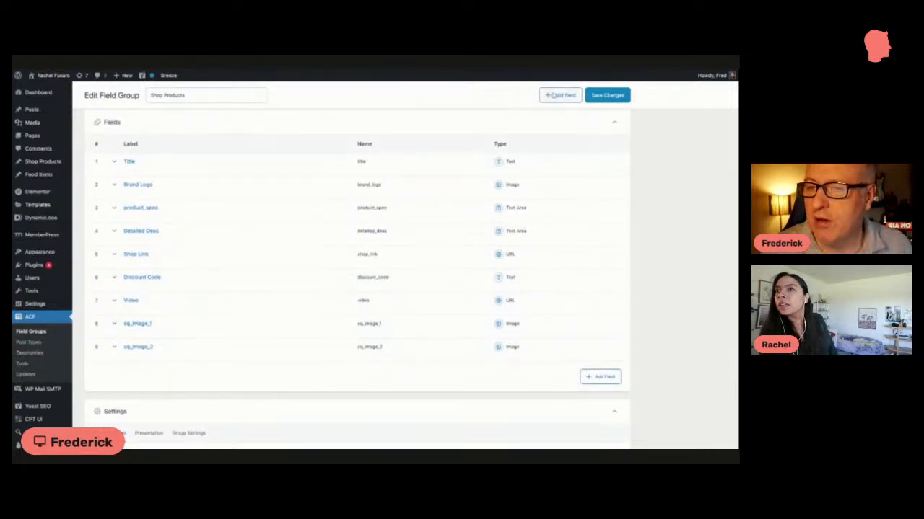
click(599, 377)
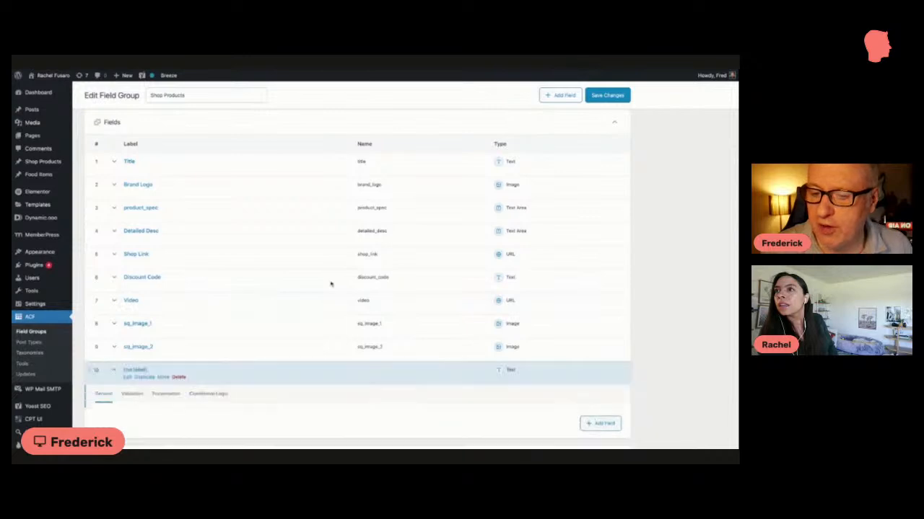
scroll(305, 256, down, 3)
click(202, 320)
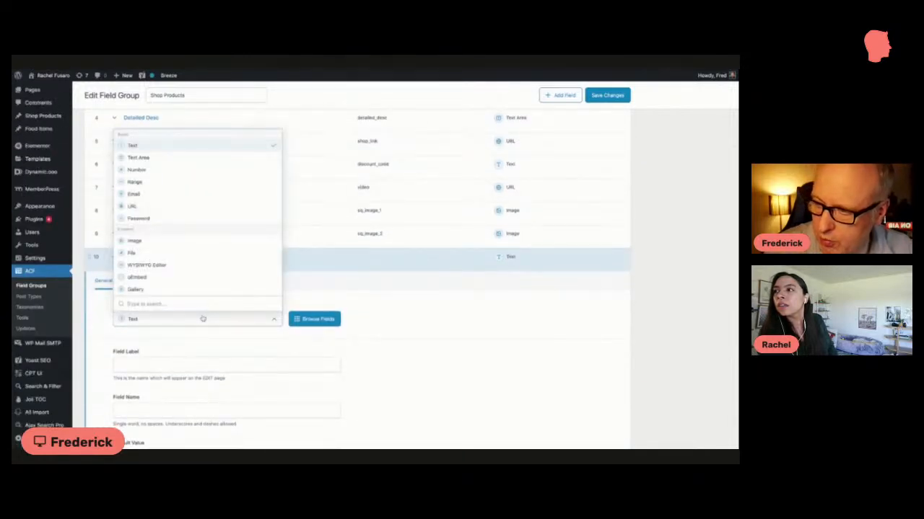
scroll(181, 242, down, 3)
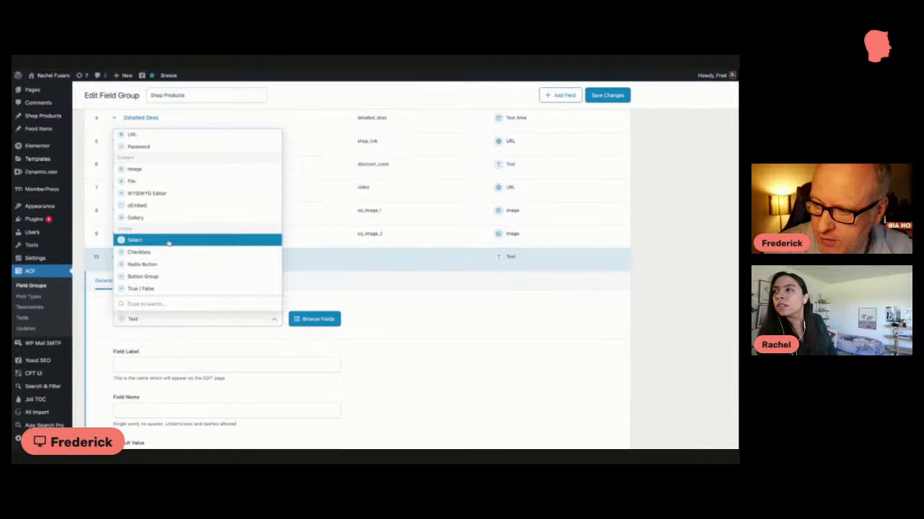
click(163, 252)
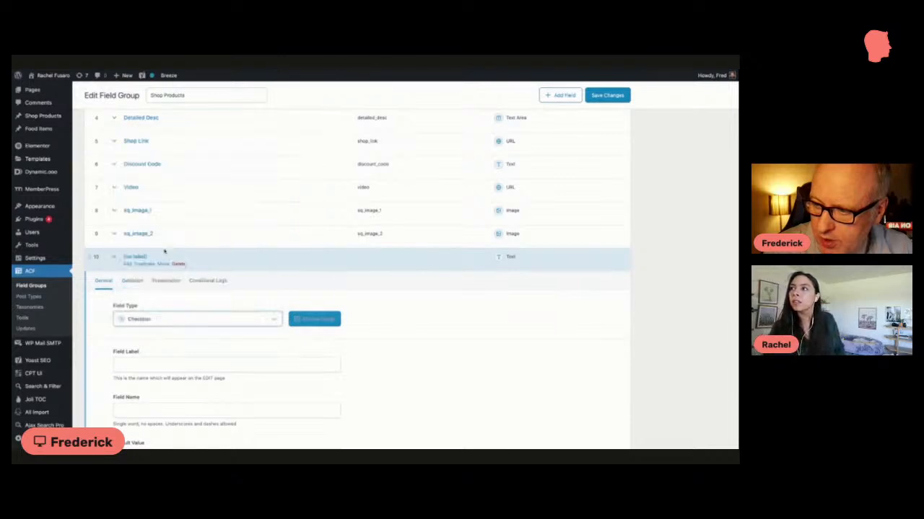
Step: Label the new checkbox field "Featured" and save the Shop Products field group
scroll(165, 282, down, 2)
click(164, 300)
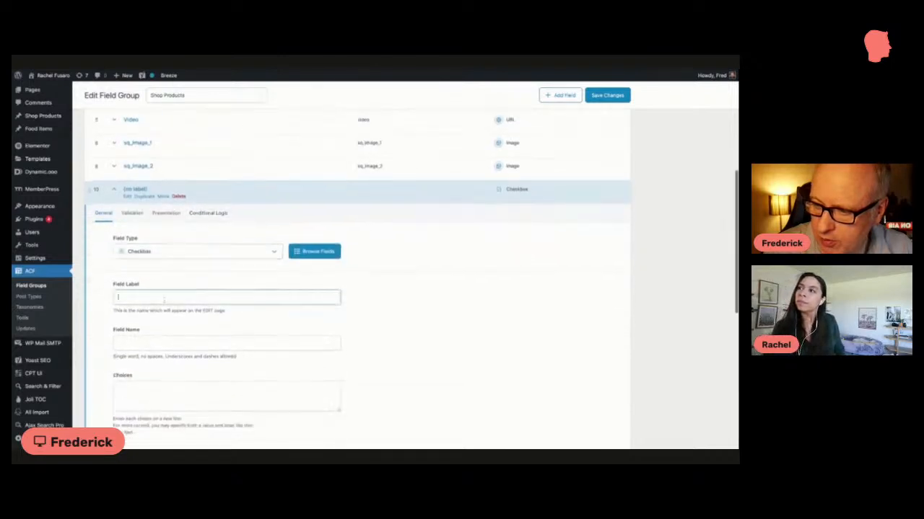
text(featured)
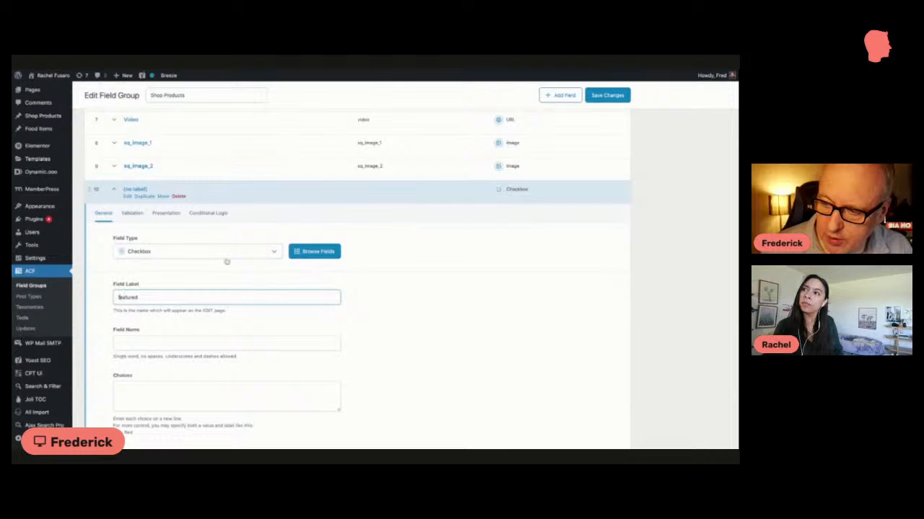
click(607, 95)
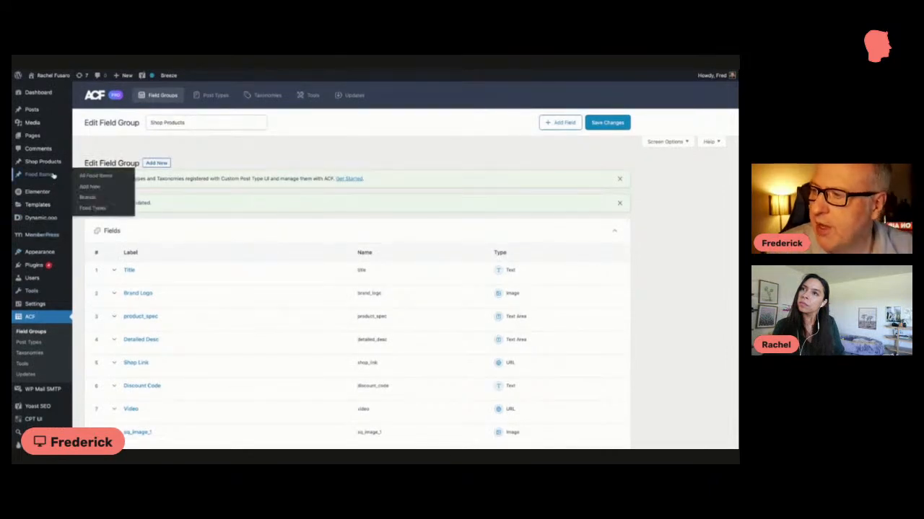
Step: Find the Bath Brush product by searching the shop products for "bath brush" and check its Featured field
mouse_move(52, 166)
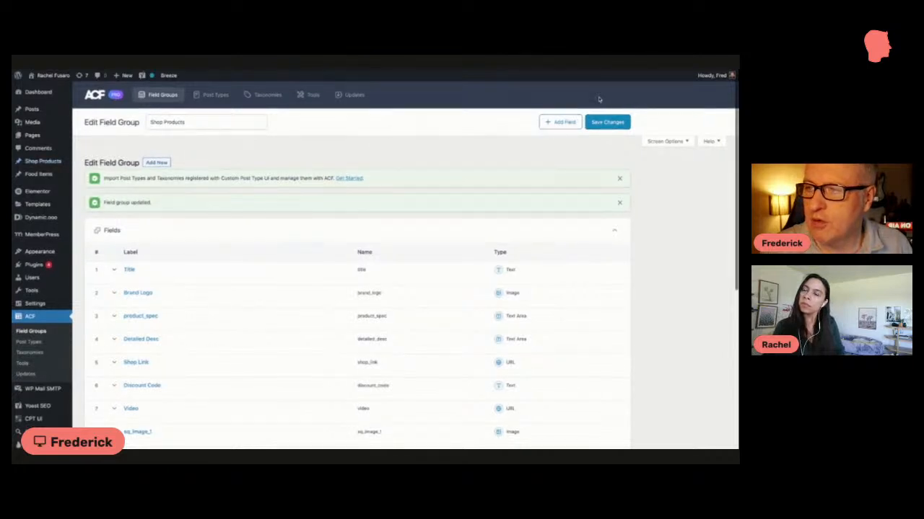
click(627, 106)
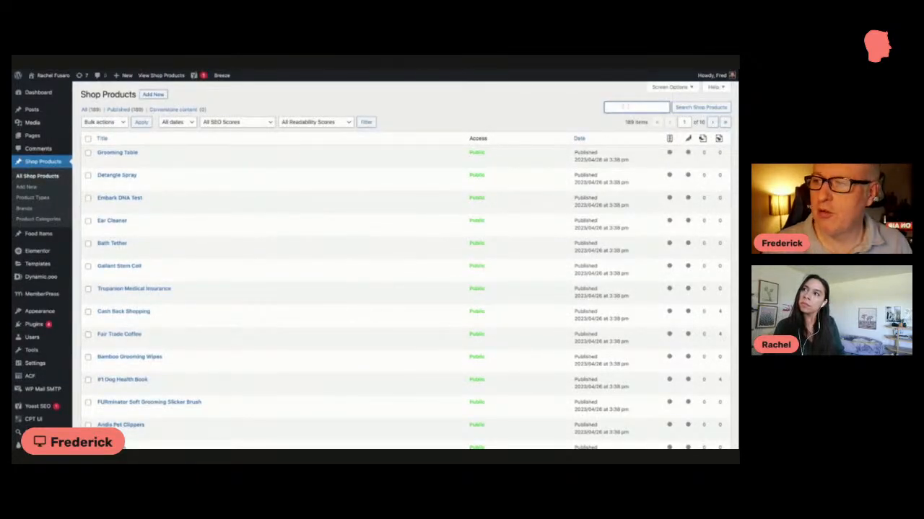
click(330, 72)
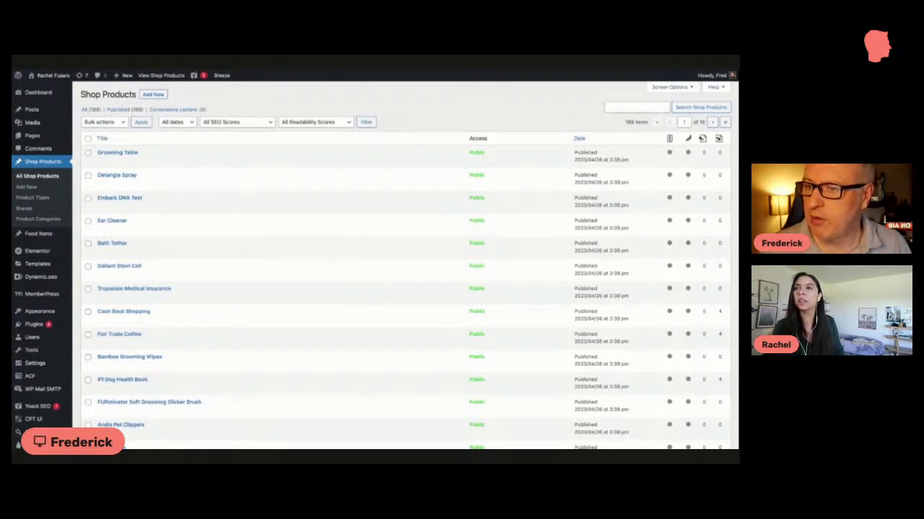
click(636, 107)
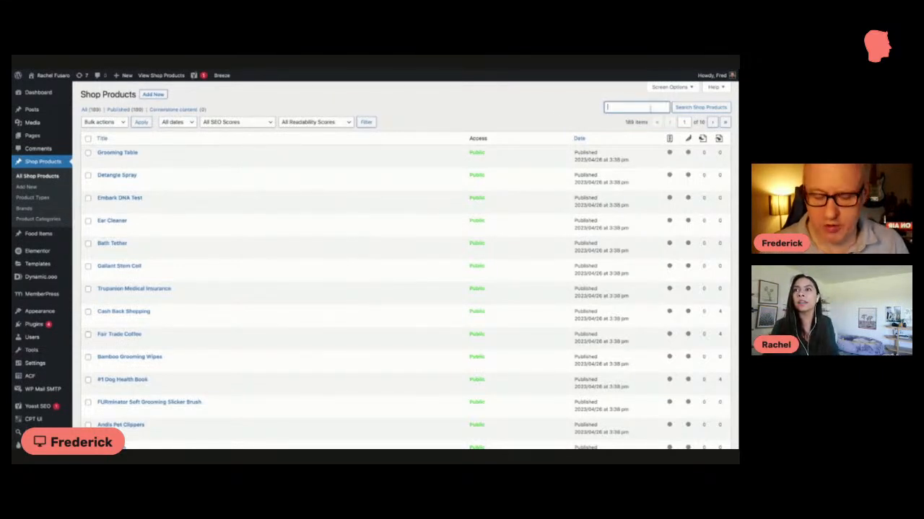
text(bath brush)
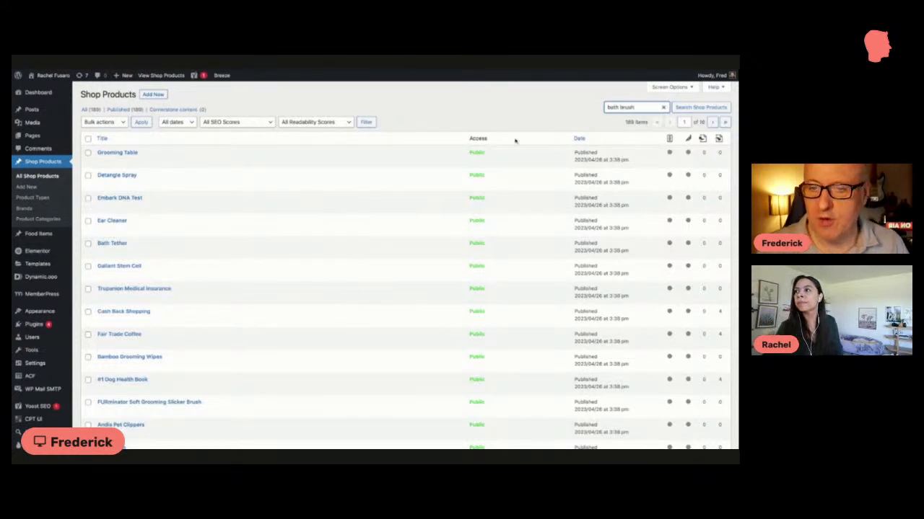
key(Return)
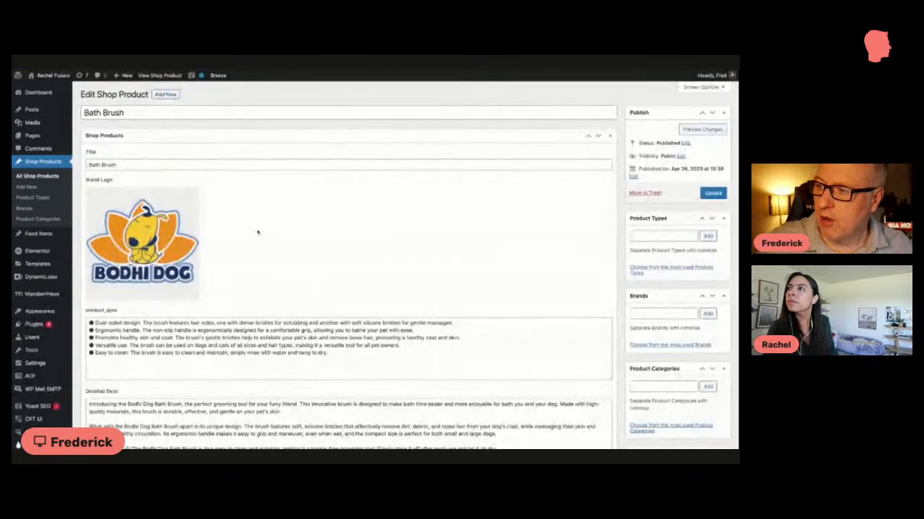
scroll(258, 231, down, 3)
scroll(258, 231, down, 10)
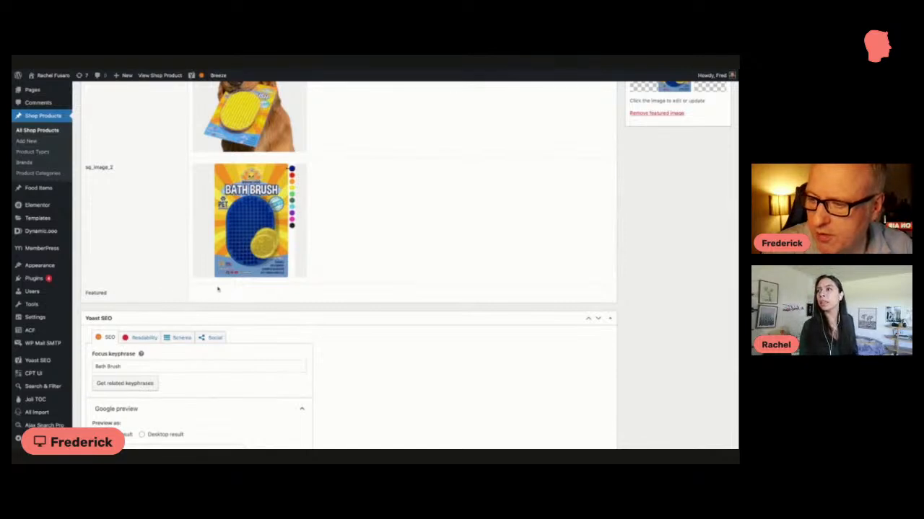
scroll(213, 317, up, 1)
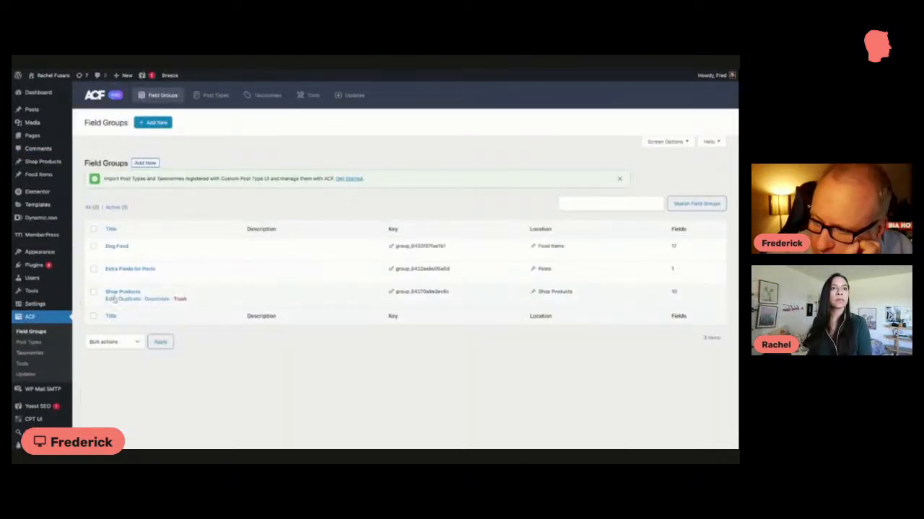
Step: Change the Featured field of the Shop Products field group to the True / False type and save the group
click(110, 299)
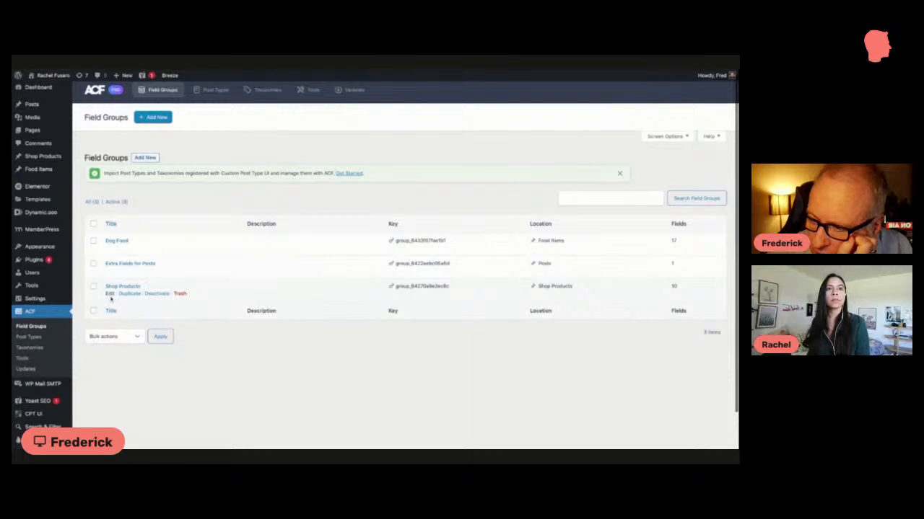
scroll(209, 274, down, 10)
scroll(151, 288, up, 5)
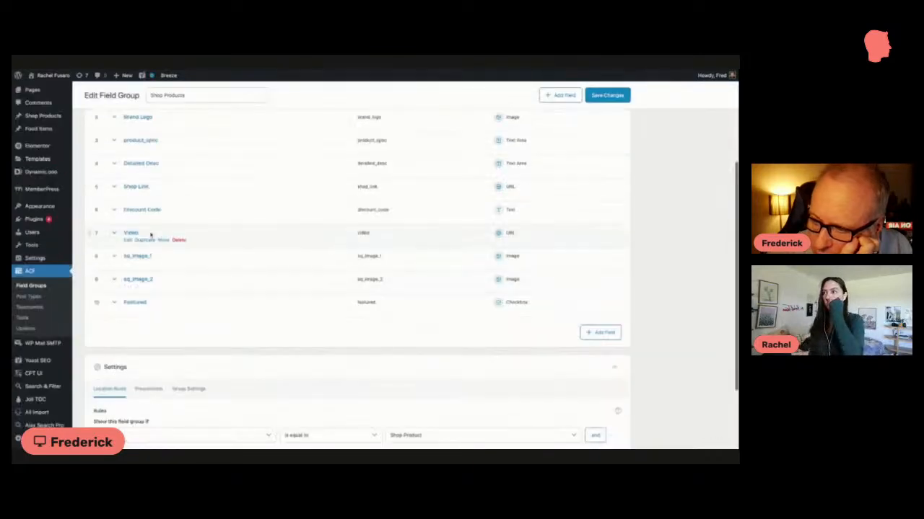
click(146, 303)
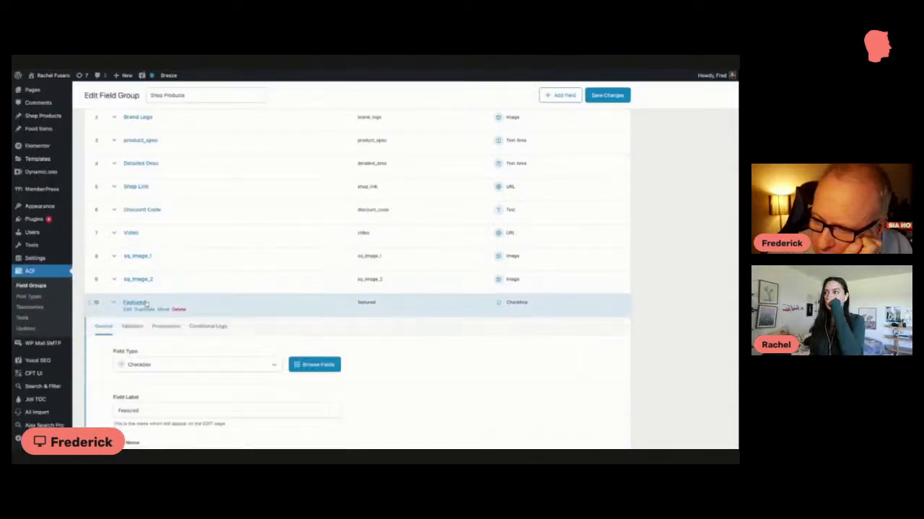
scroll(210, 318, down, 2)
click(195, 275)
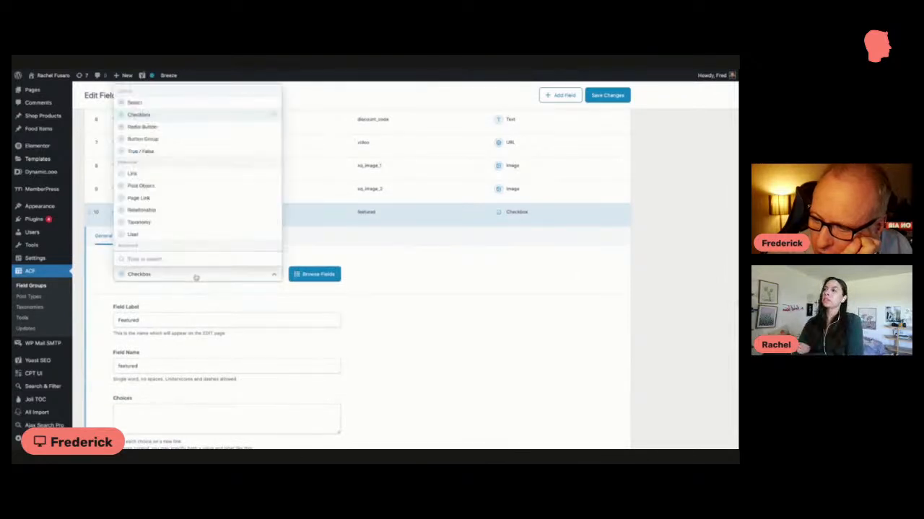
scroll(186, 251, down, 5)
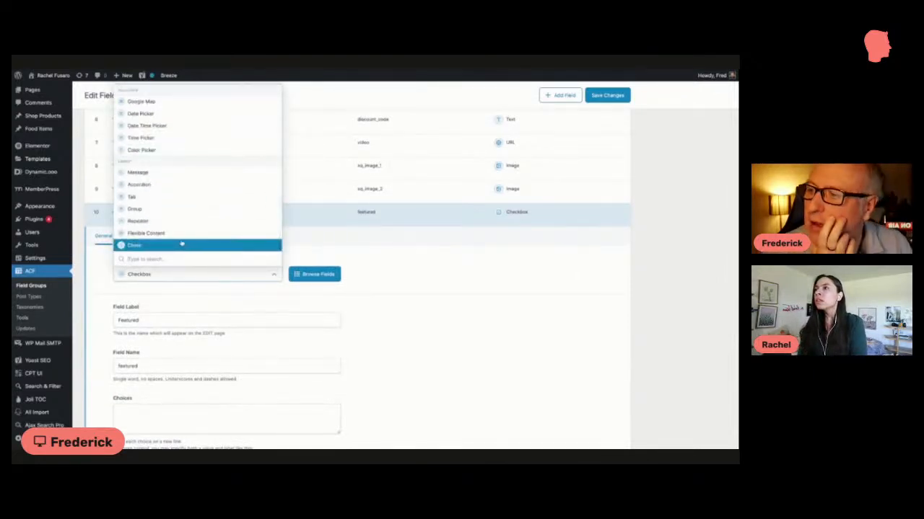
scroll(182, 246, up, 5)
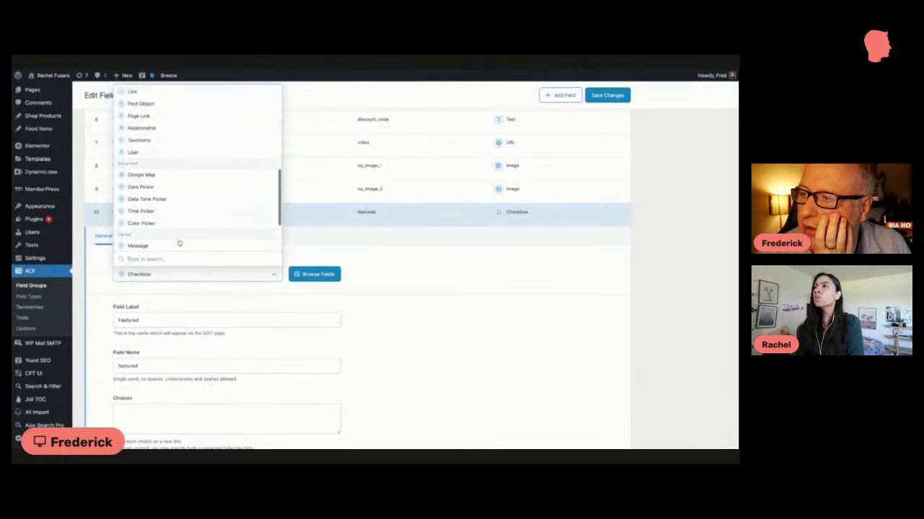
scroll(179, 243, up, 3)
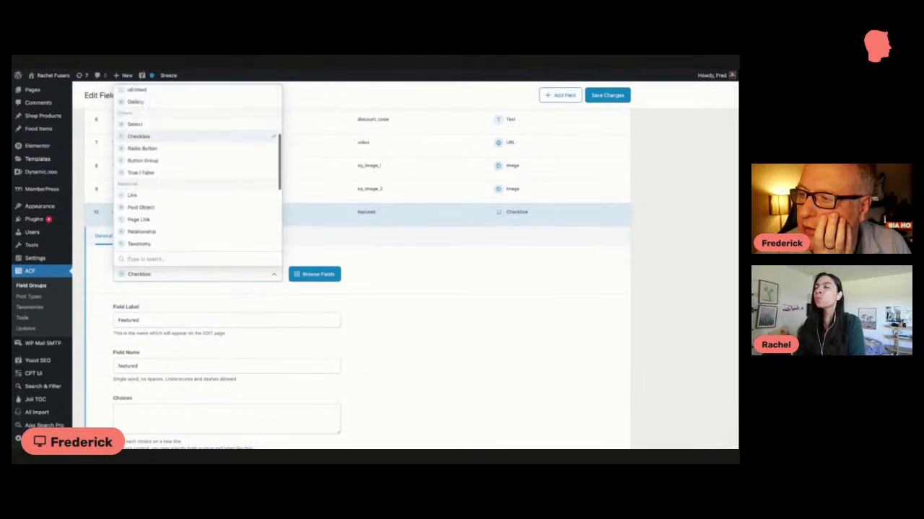
click(155, 179)
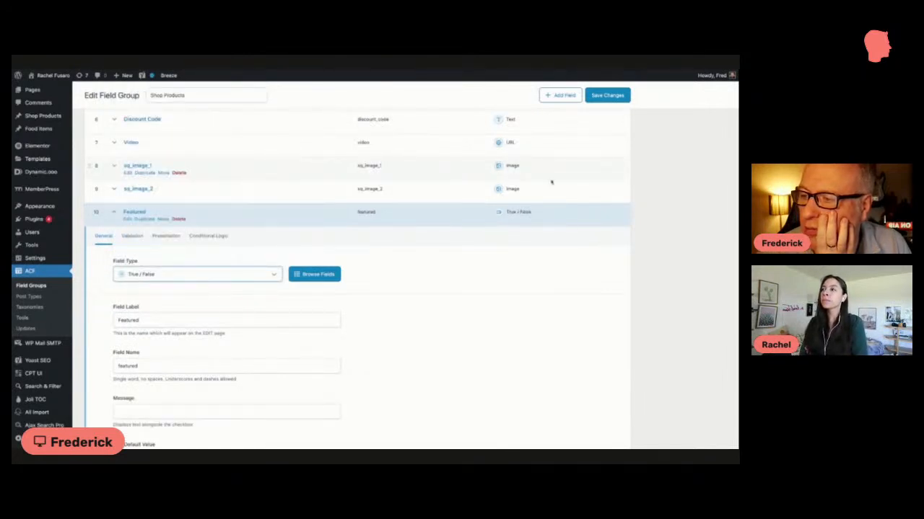
click(607, 95)
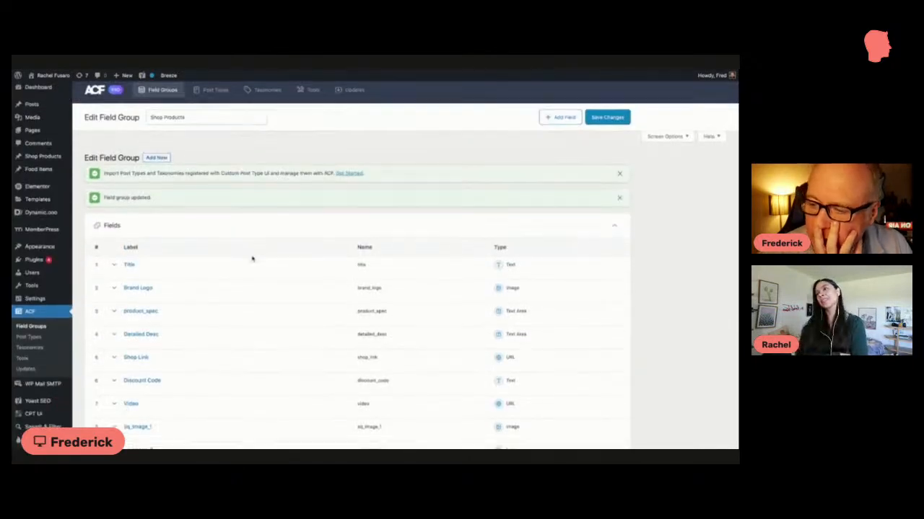
Step: Review the Featured field's general settings, including its type, message and default value, and save the field group again
scroll(252, 258, down, 3)
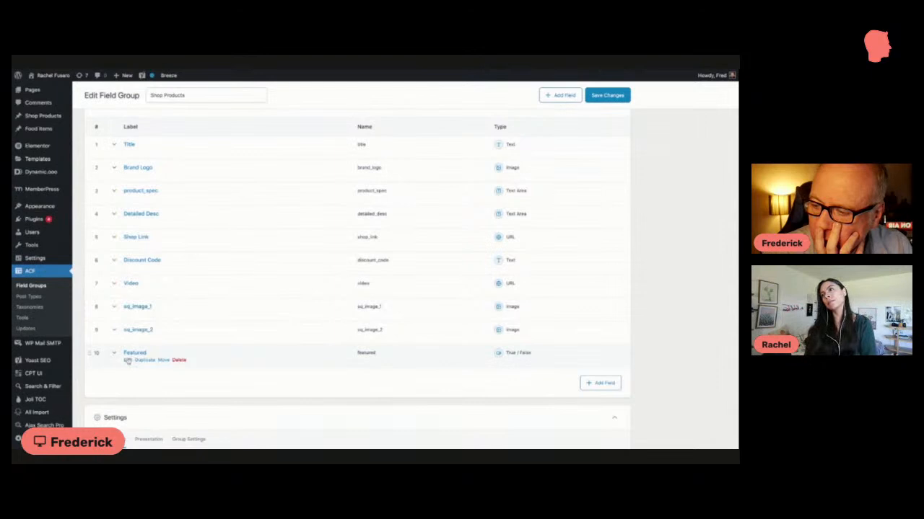
click(135, 353)
scroll(136, 354, down, 5)
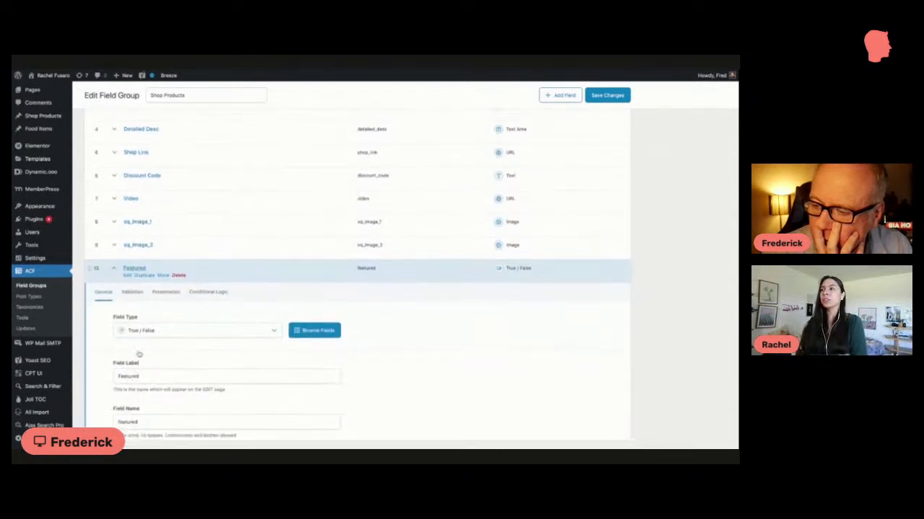
scroll(139, 353, down, 2)
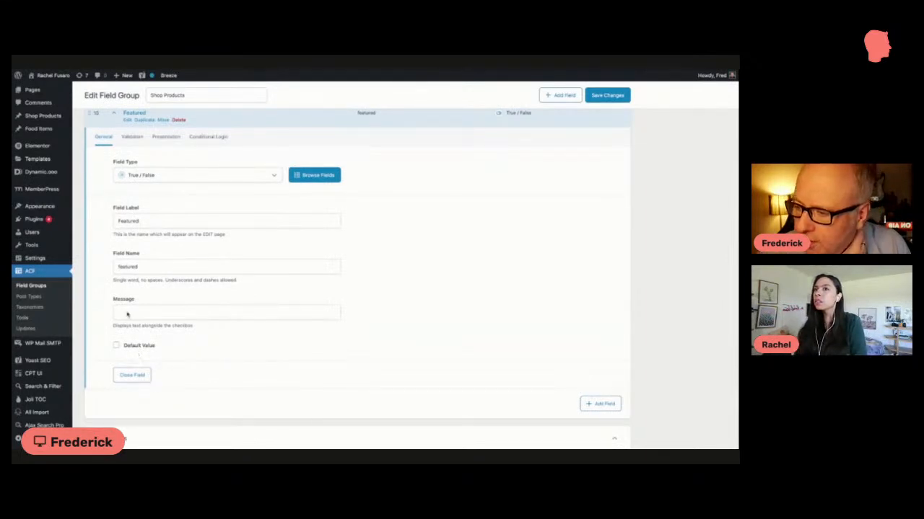
scroll(125, 288, down, 1)
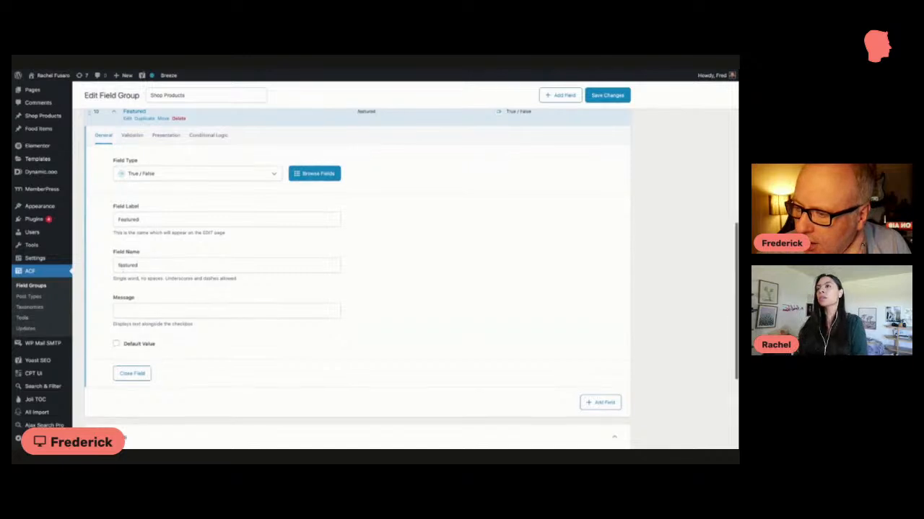
click(142, 174)
click(142, 174)
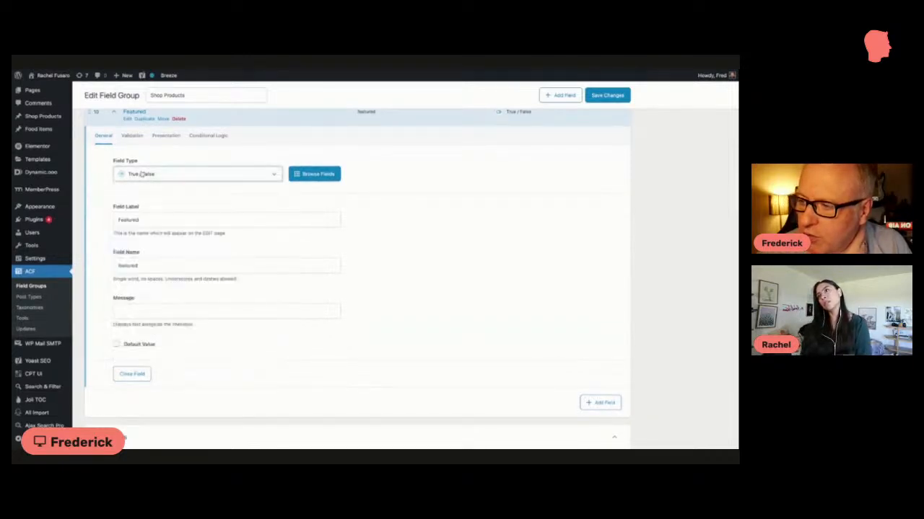
click(607, 94)
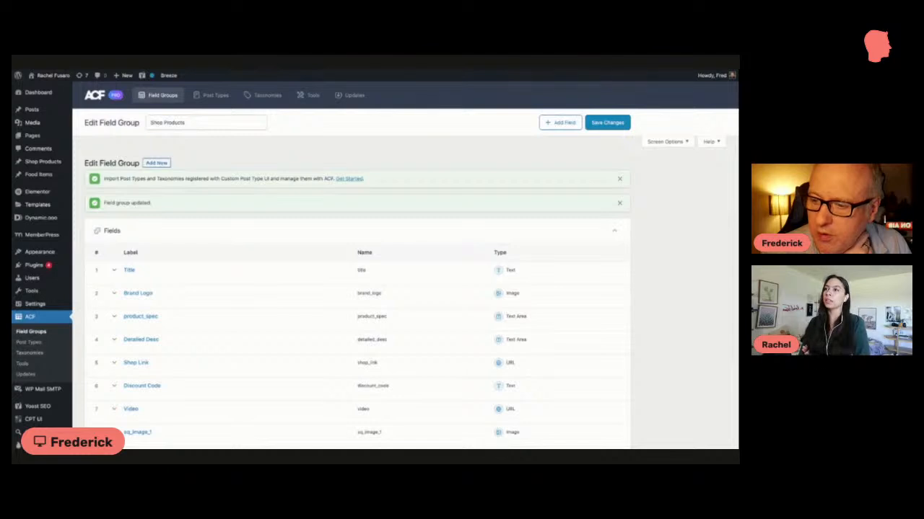
Step: Mark the Bath Brush shop product as Featured and update the product
key(ctrl+Tab)
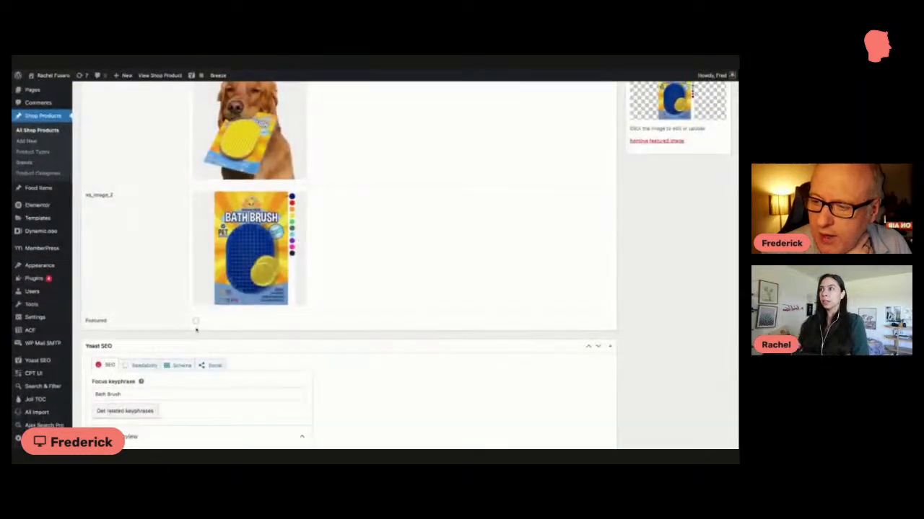
click(194, 321)
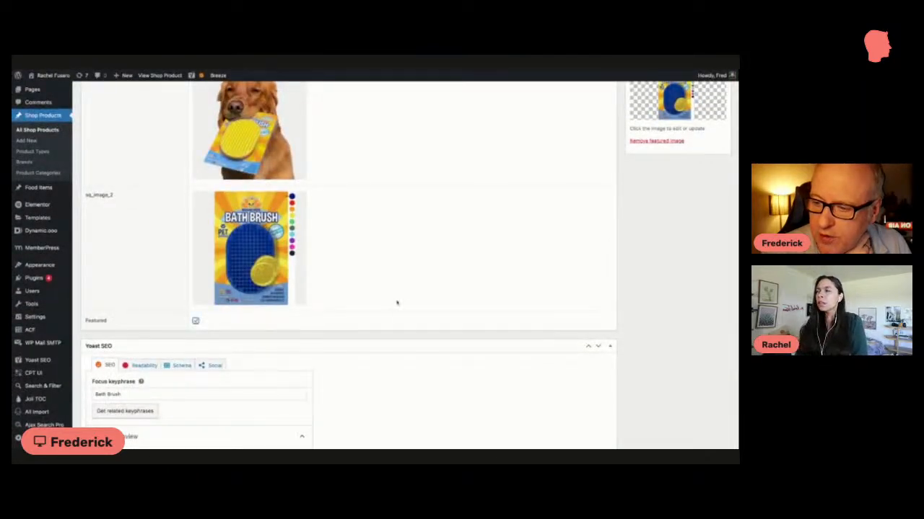
scroll(494, 253, up, 15)
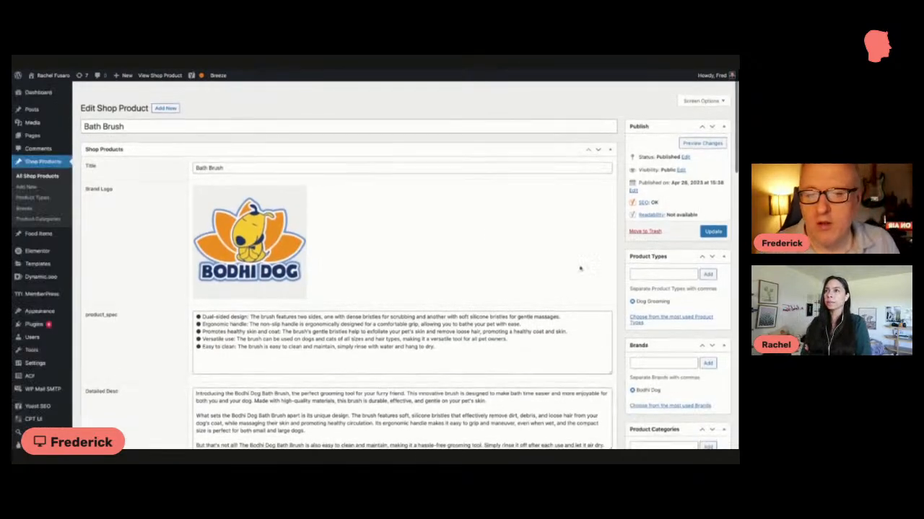
click(712, 218)
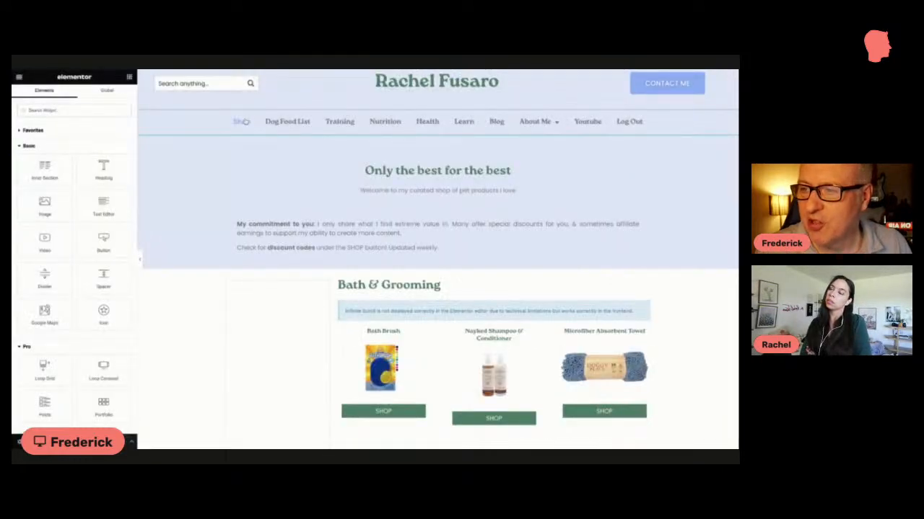
Step: Set the meta field that orders the Bath & Grooming product grid's query to Featured (true_false)
scroll(330, 212, down, 2)
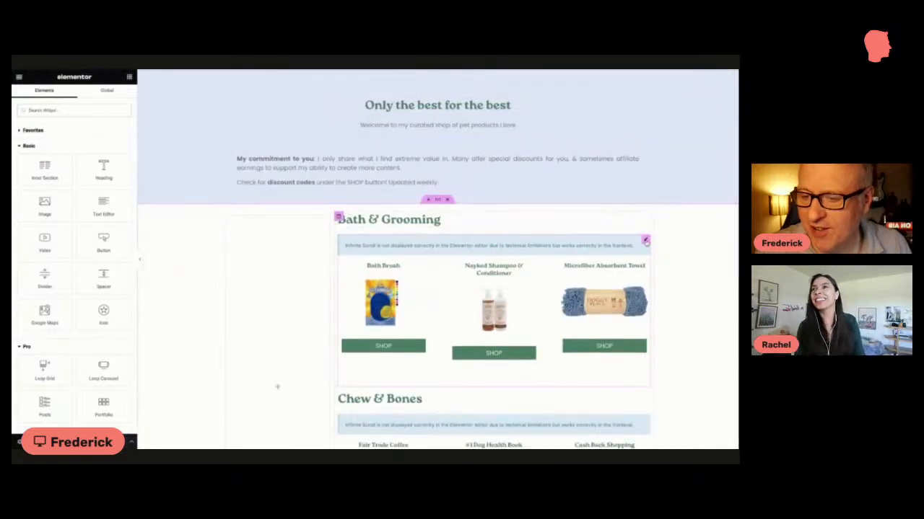
click(646, 241)
scroll(202, 291, down, 1)
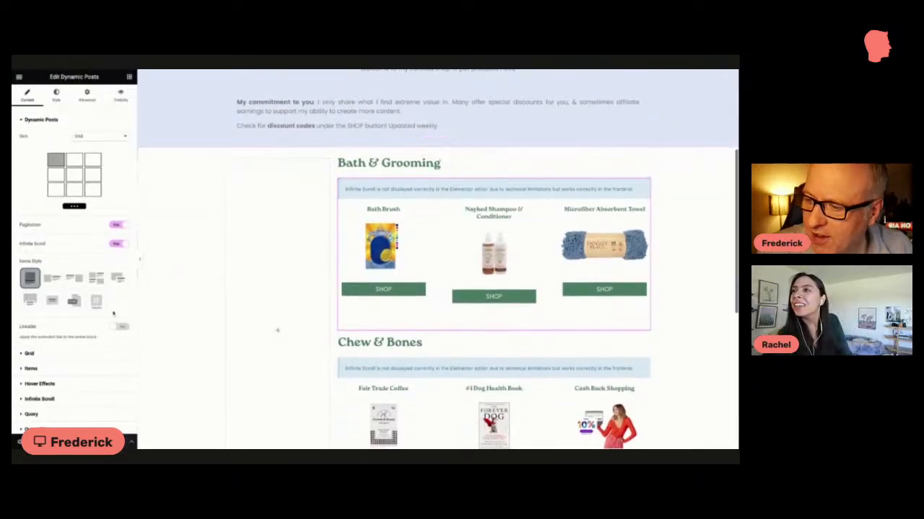
scroll(113, 313, down, 1)
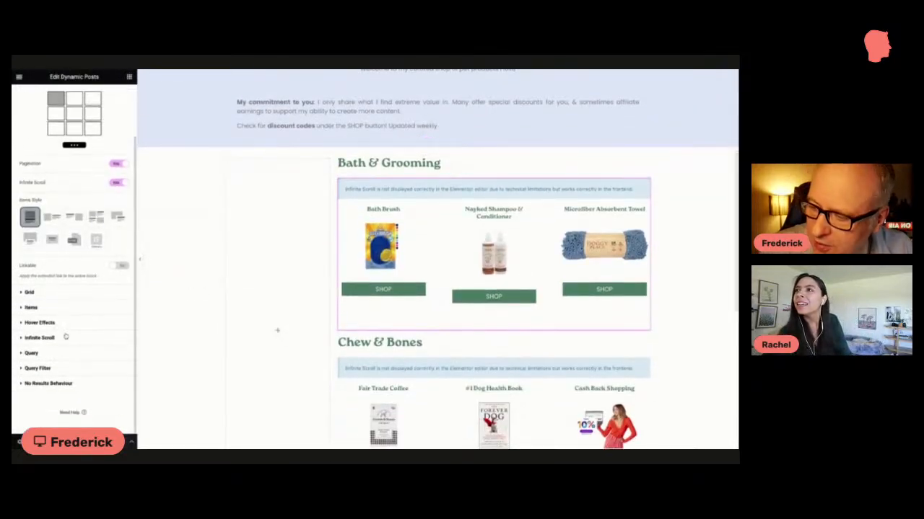
click(38, 368)
scroll(57, 356, down, 2)
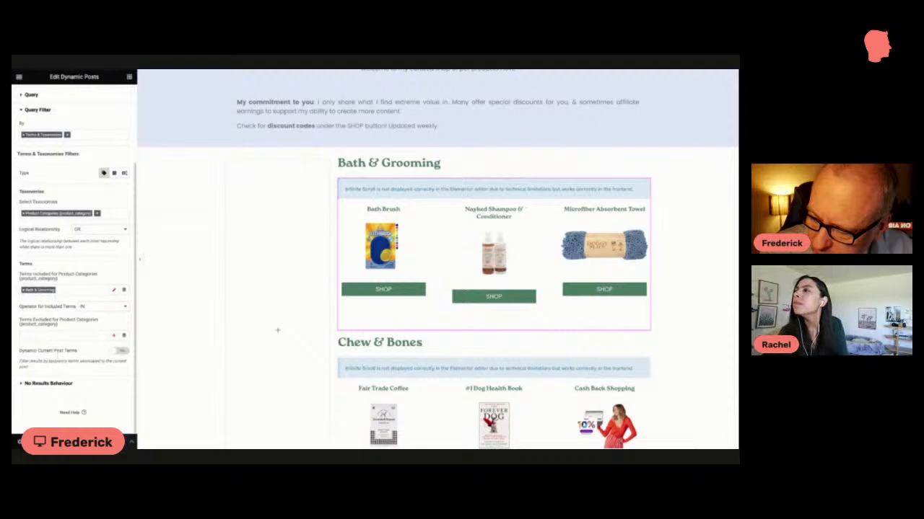
scroll(54, 216, up, 5)
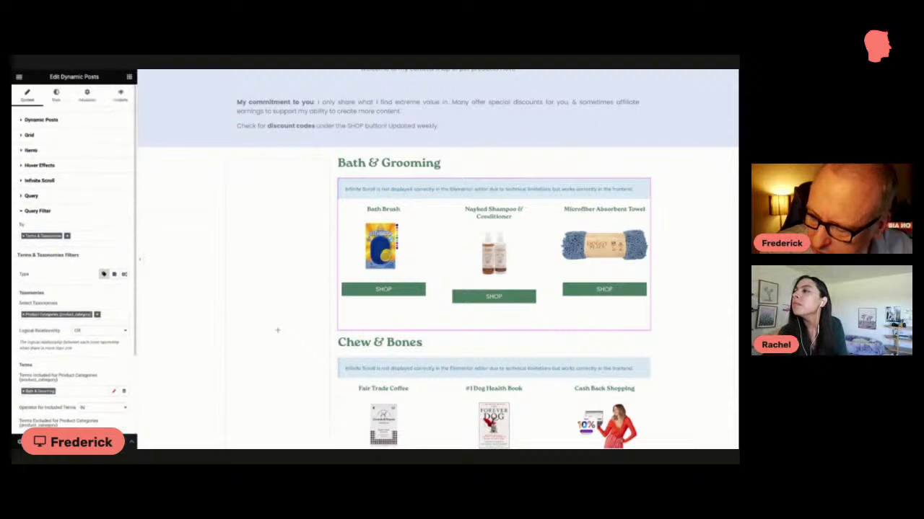
click(58, 203)
scroll(58, 210, down, 4)
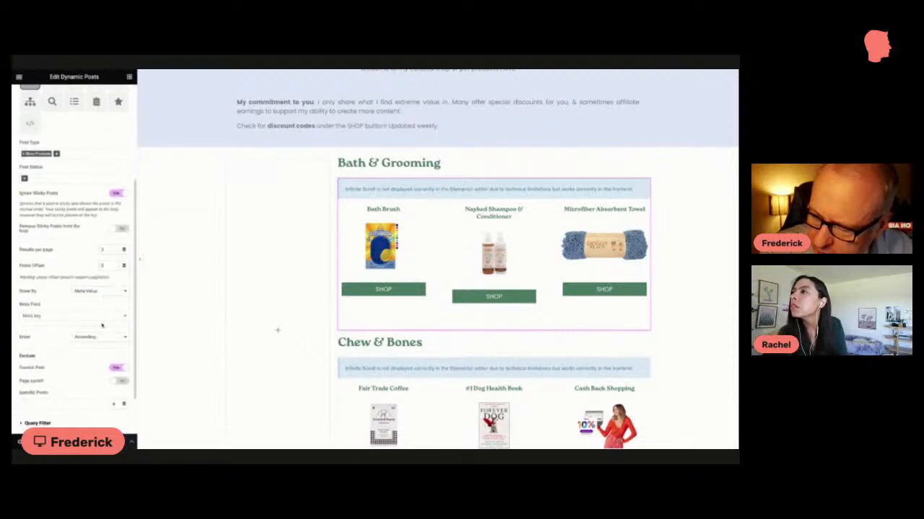
click(62, 316)
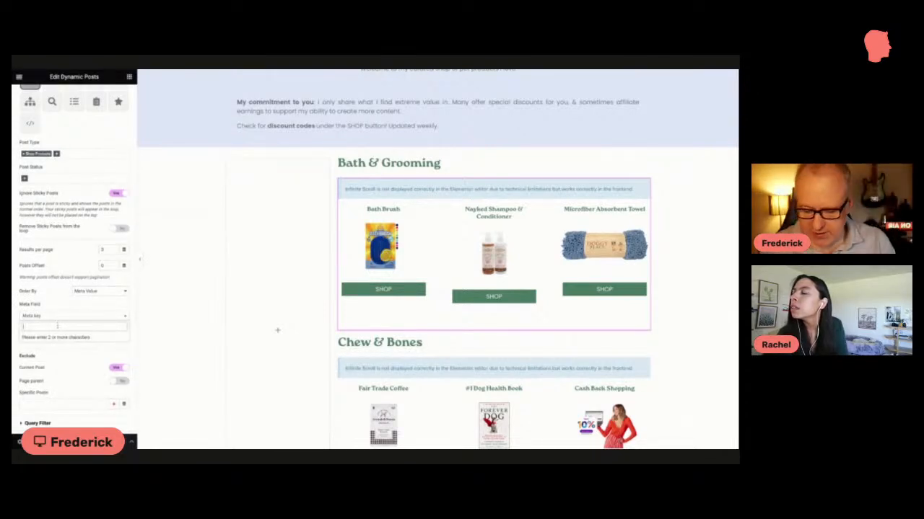
text(feat)
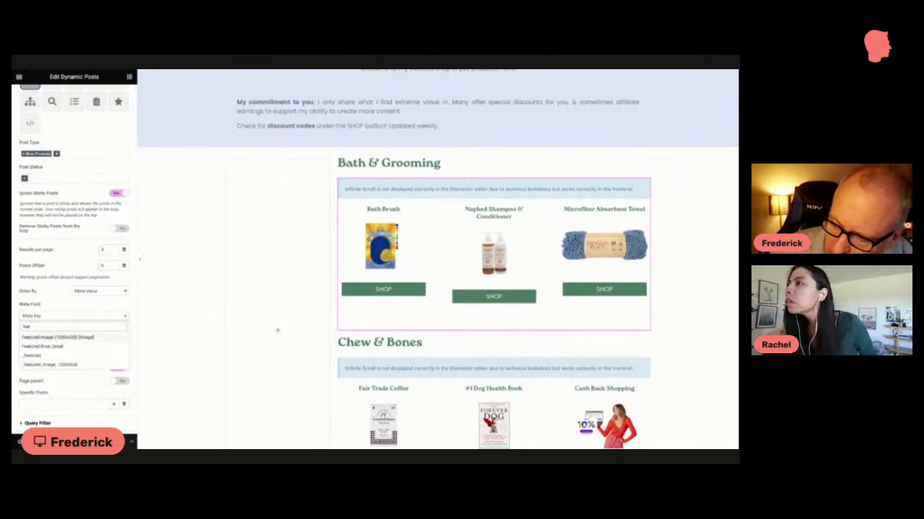
click(54, 347)
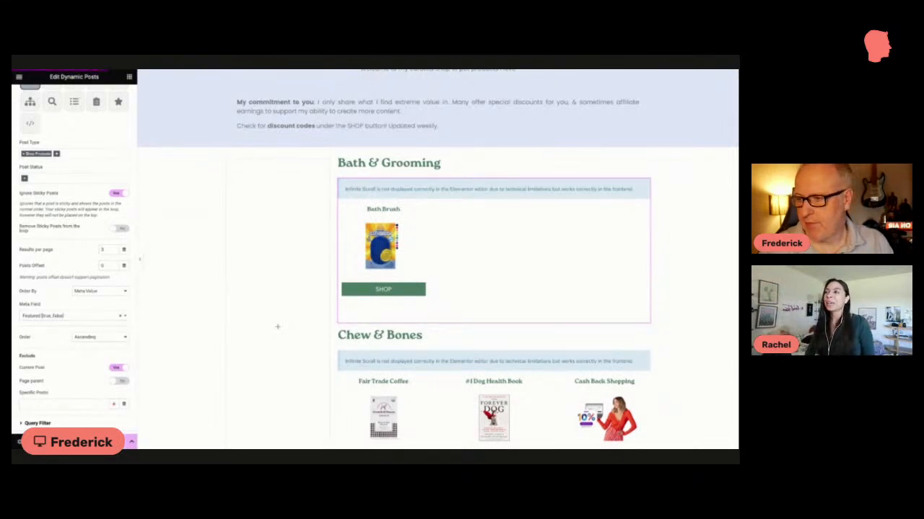
Step: Open the website's Shop page and look through its Bath & Grooming and Chew & Bones product listings
scroll(283, 379, down, 1)
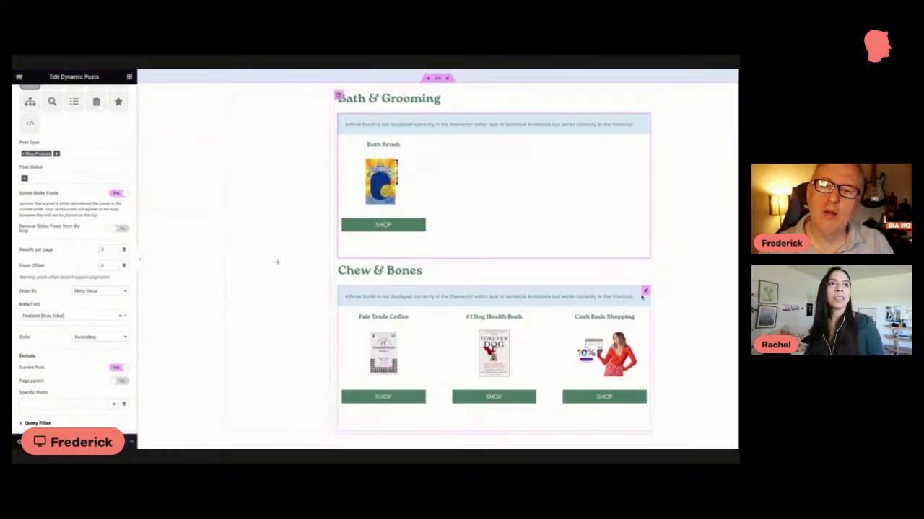
scroll(414, 303, down, 1)
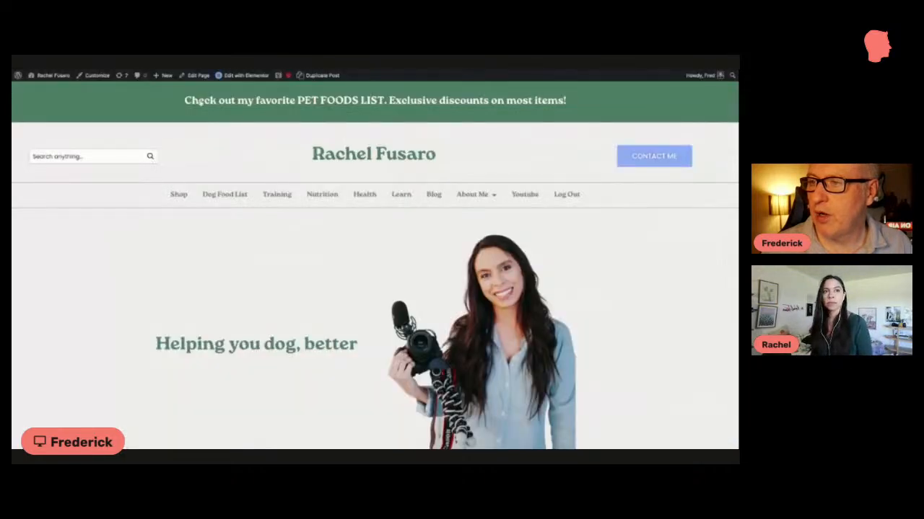
scroll(195, 132, down, 1)
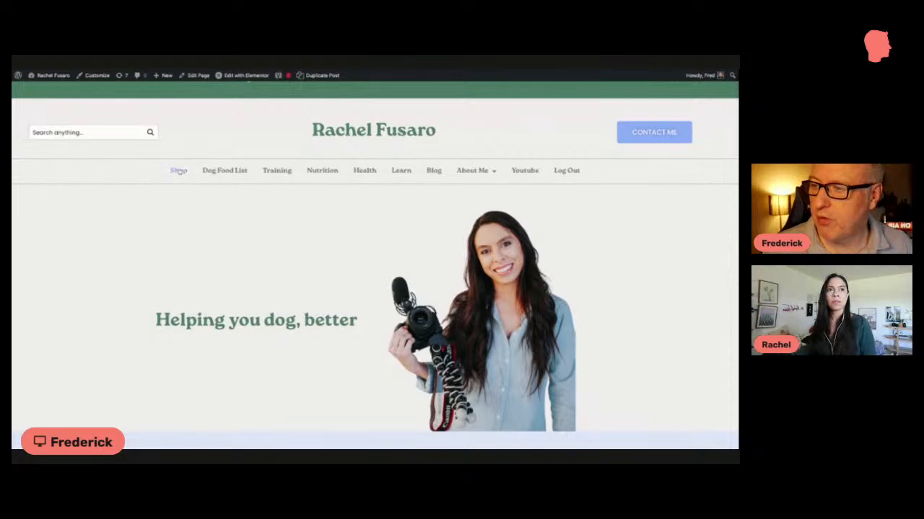
click(178, 171)
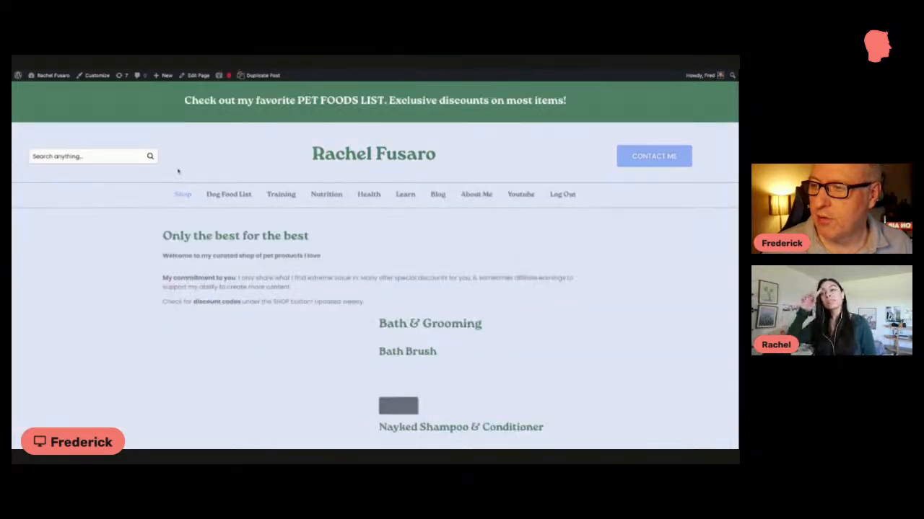
scroll(173, 171, down, 4)
scroll(173, 171, down, 7)
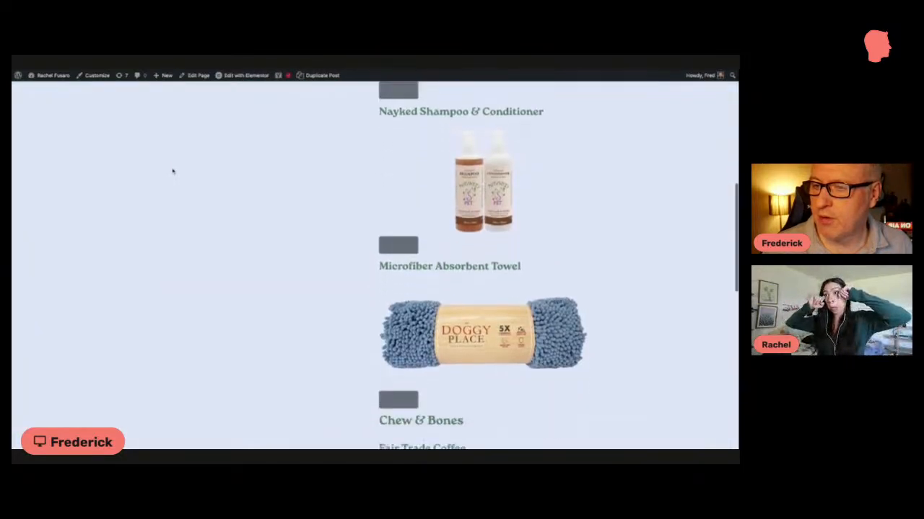
scroll(174, 171, down, 1)
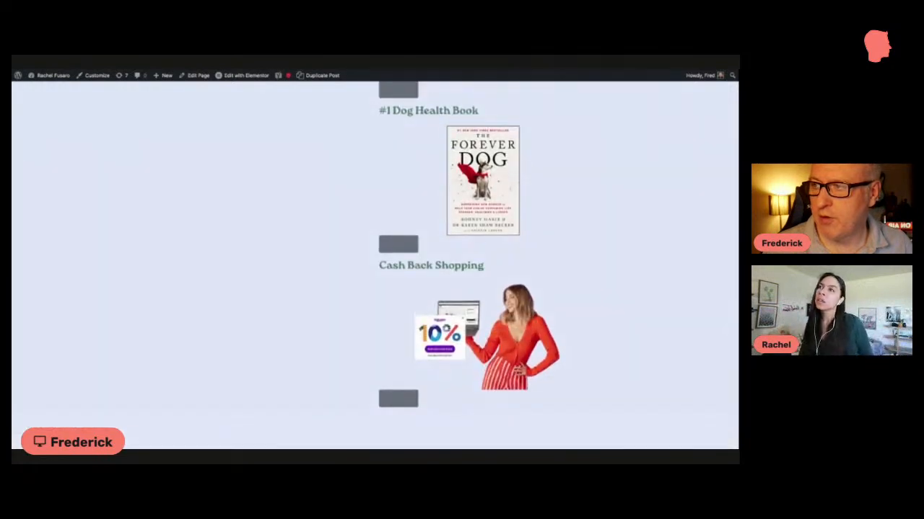
key(ctrl+Tab)
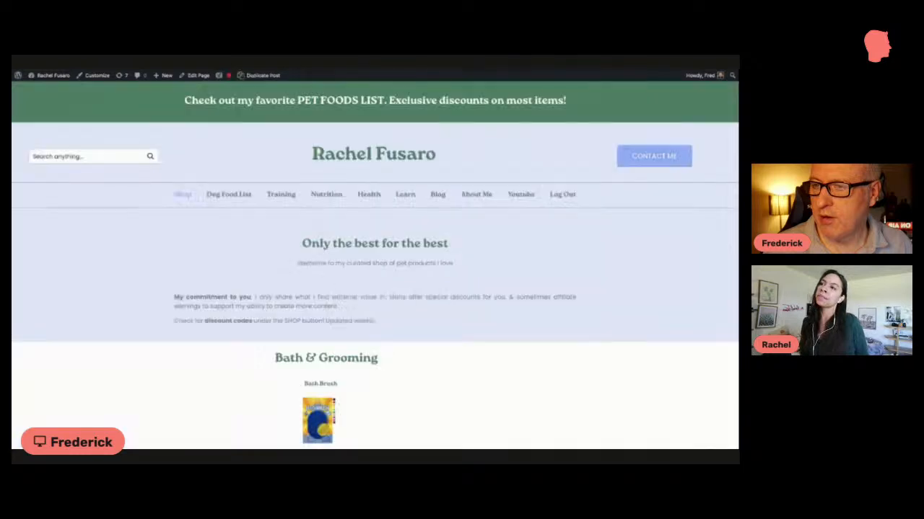
Step: Examine the styled live shop page to see which products load in the Bath & Grooming and Chew & Bones sections
scroll(217, 169, down, 5)
scroll(216, 171, up, 1)
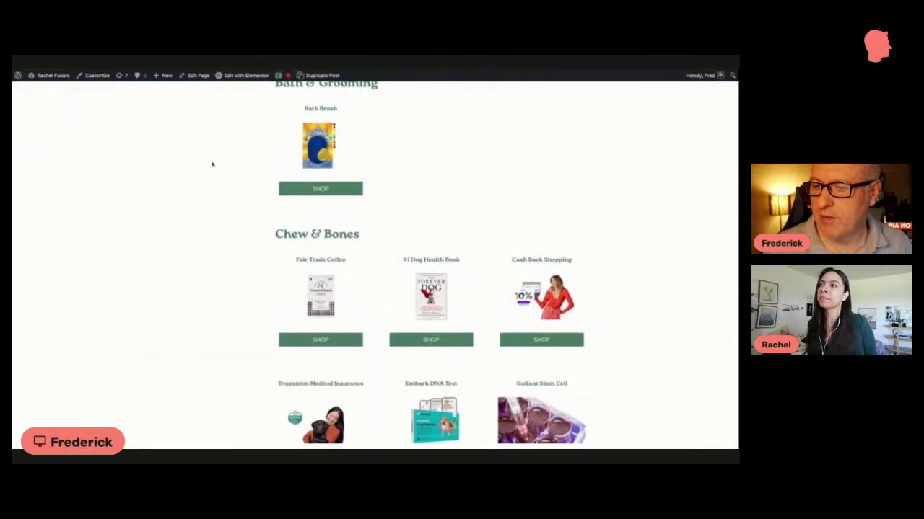
scroll(211, 164, up, 1)
scroll(212, 165, down, 4)
scroll(212, 165, down, 3)
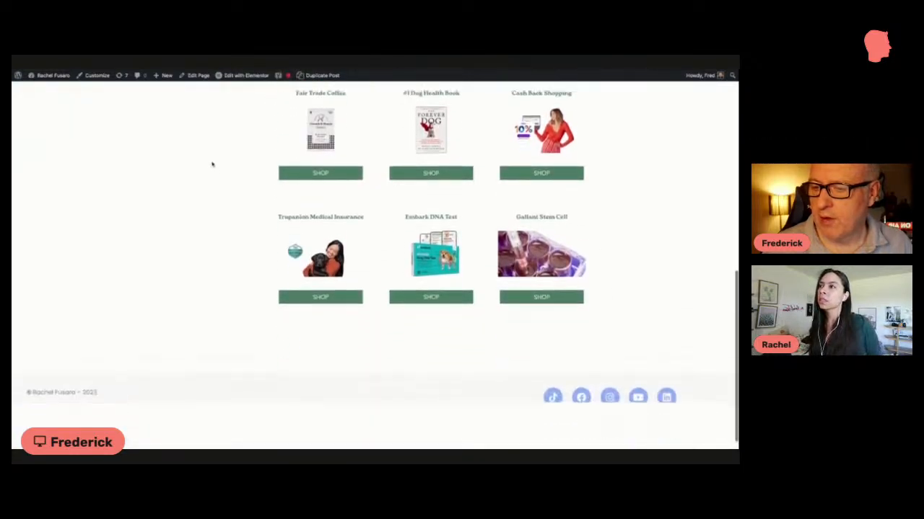
scroll(212, 165, up, 2)
scroll(301, 189, down, 2)
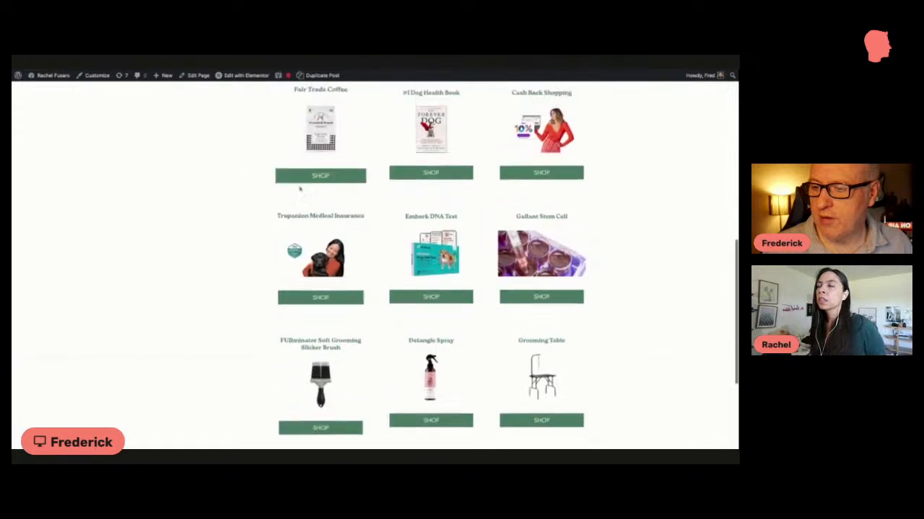
scroll(303, 186, up, 2)
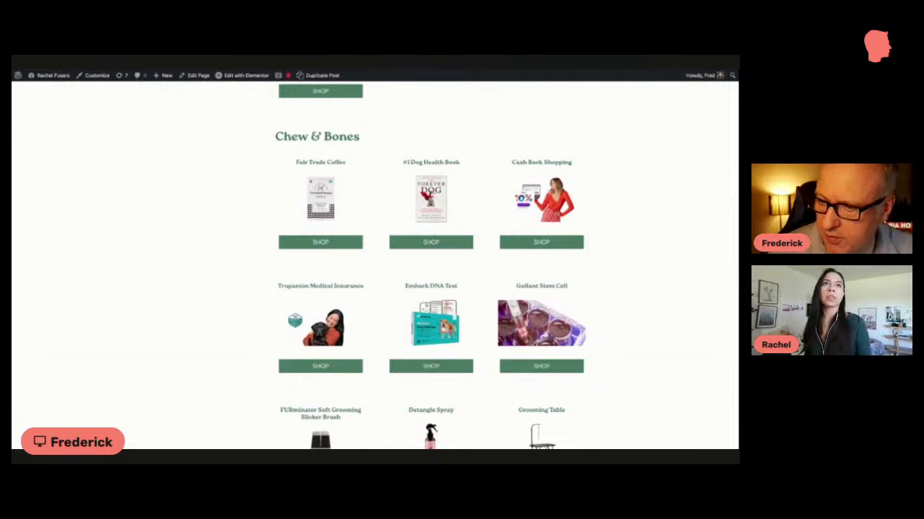
Step: Compare the Chew & Bones grid in the page editor with the same section on the live shop page
key(ctrl+Tab)
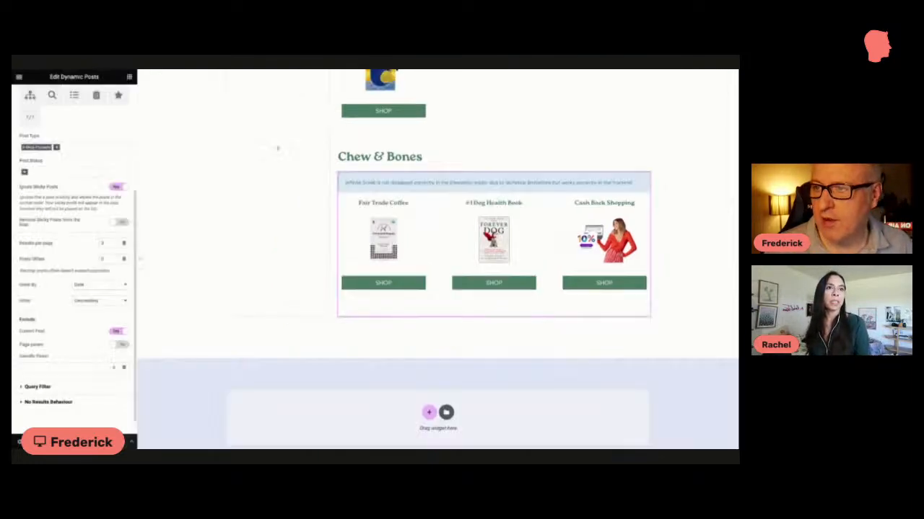
scroll(404, 200, up, 1)
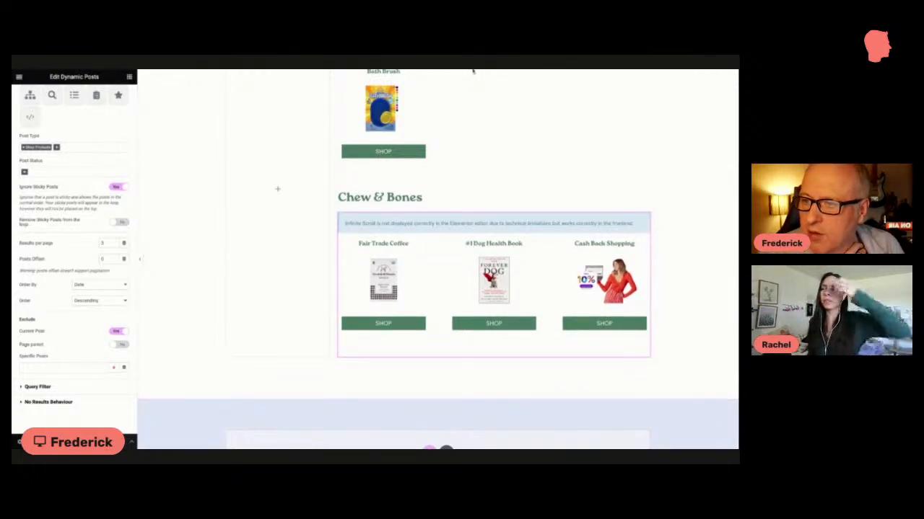
click(326, 62)
scroll(312, 122, down, 1)
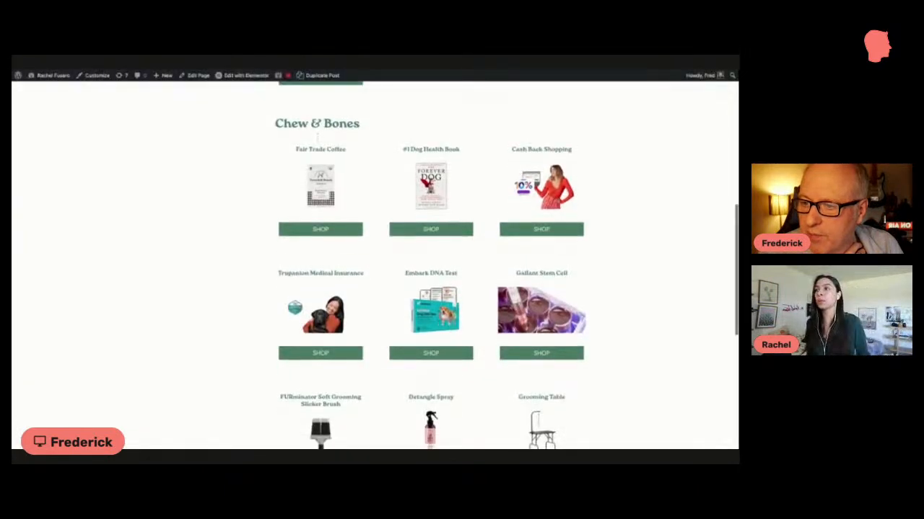
scroll(316, 133, up, 2)
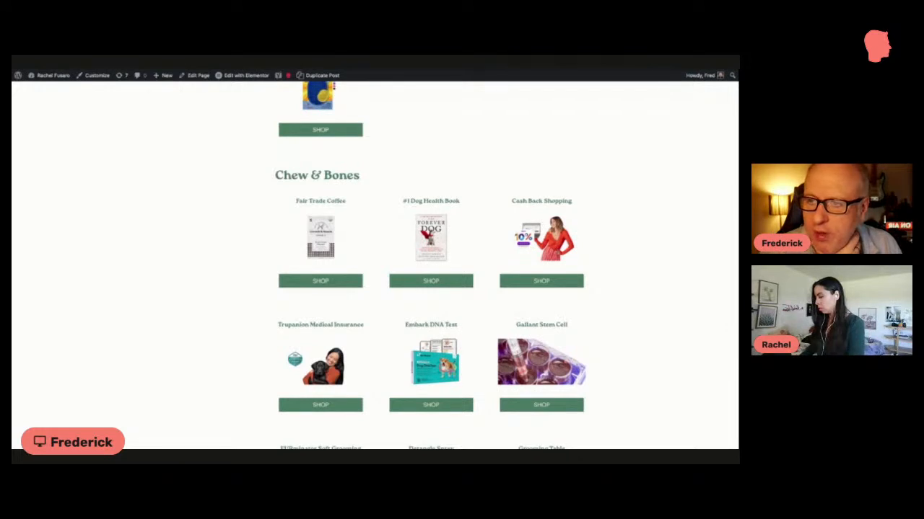
Step: Return to the page editor and review the query and query filter settings of the Chew & Bones product grid
key(ctrl+Tab)
scroll(50, 355, down, 3)
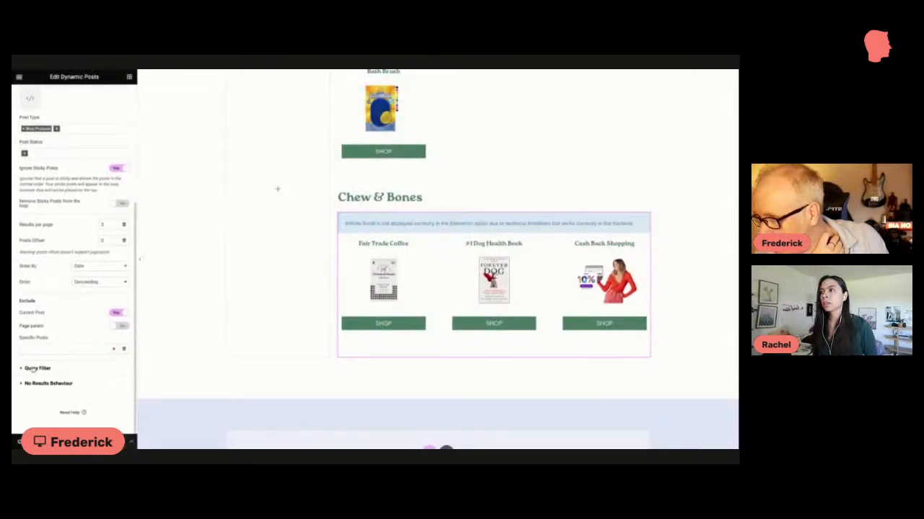
scroll(26, 203, up, 2)
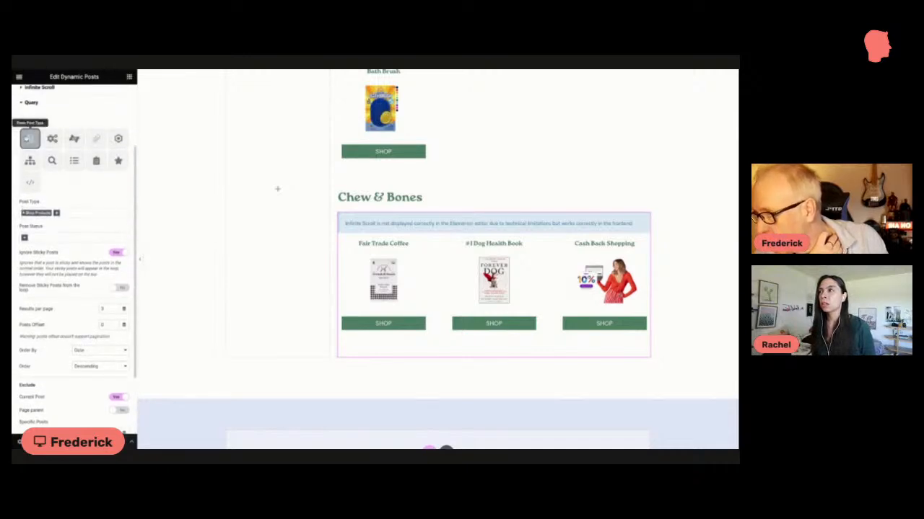
scroll(90, 310, down, 2)
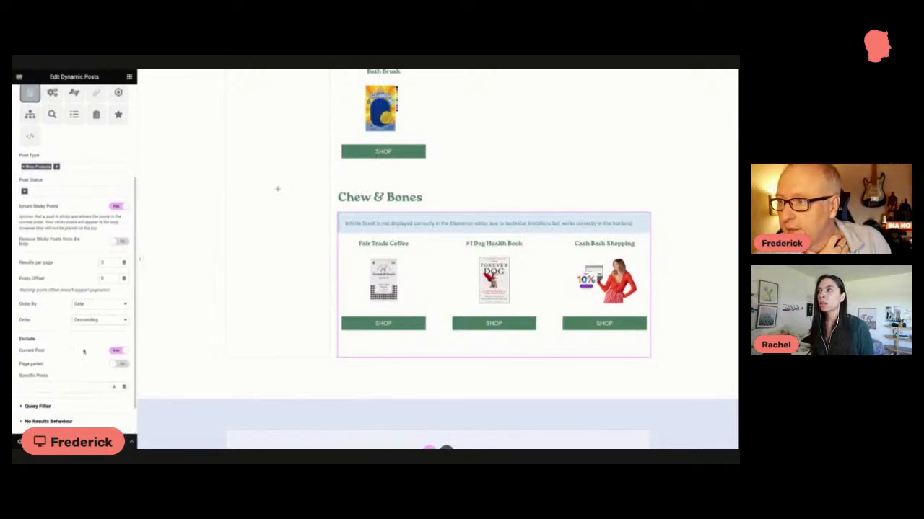
click(43, 405)
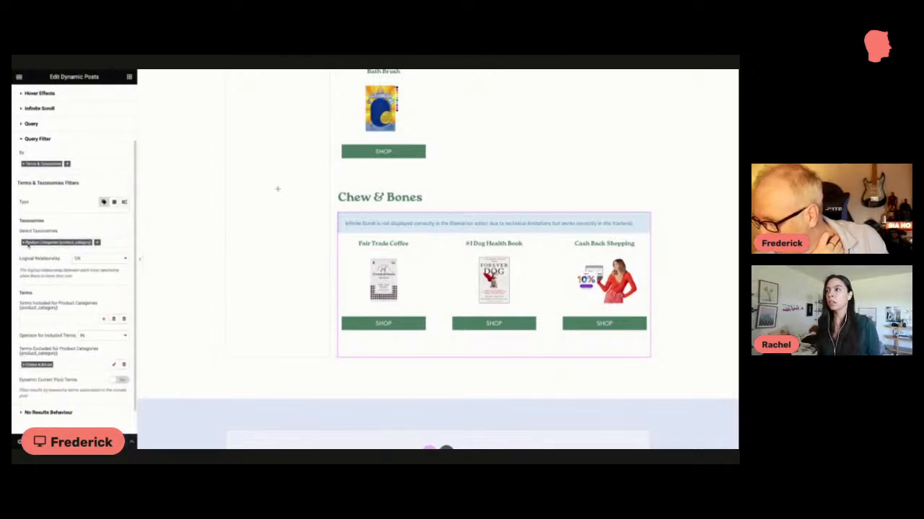
scroll(25, 244, down, 1)
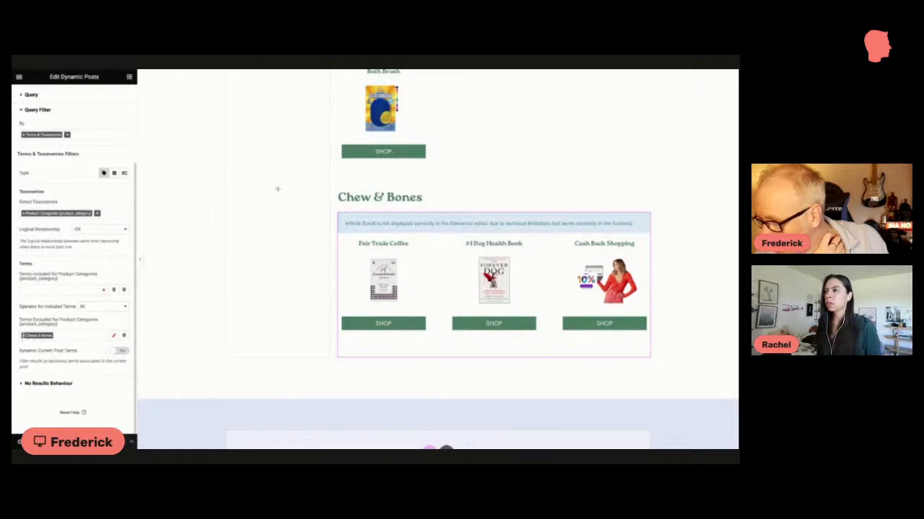
Step: Remove the excluded product category term from the Chew & Bones grid's query filter and re-add Chews & Bones as the excluded term
click(24, 337)
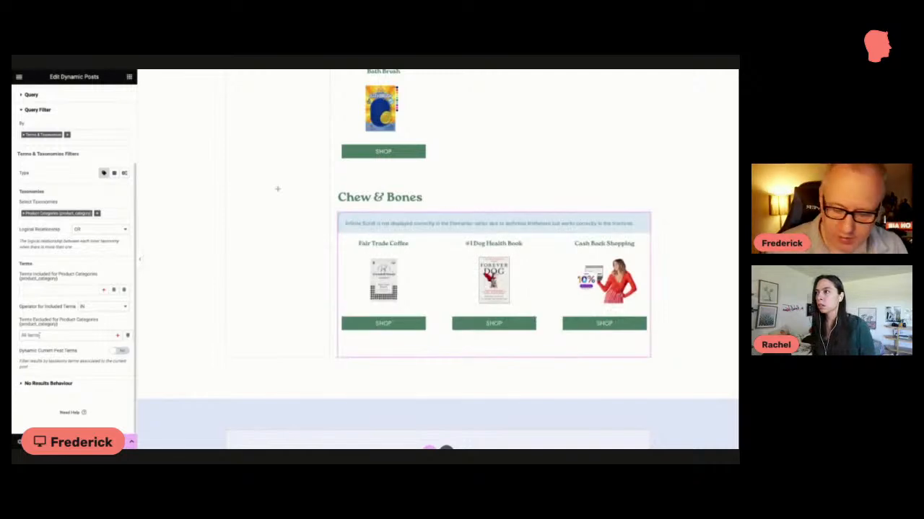
click(49, 336)
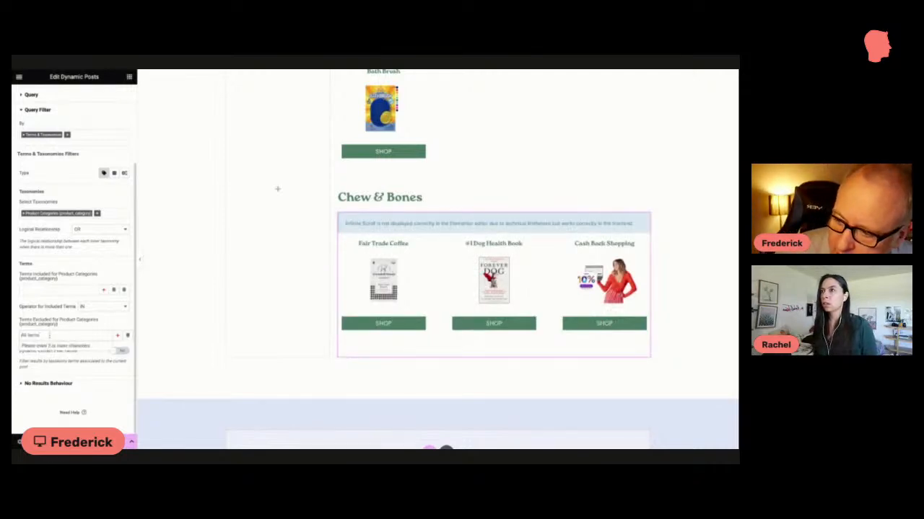
text(chew)
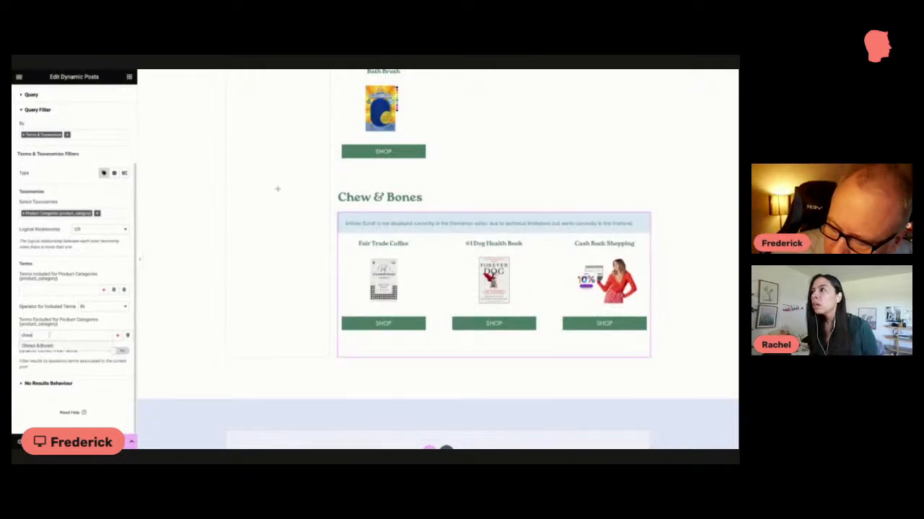
click(51, 345)
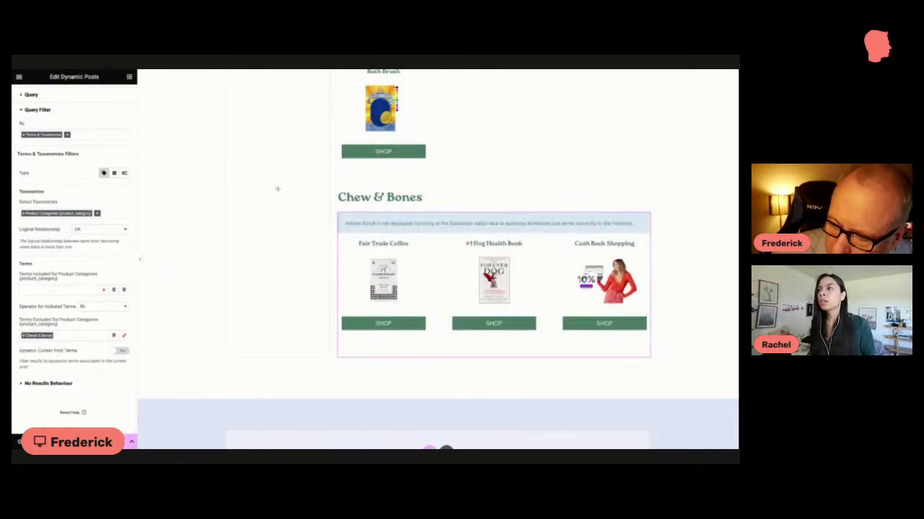
Step: Replace the Chew & Bones grid's excluded product category term with Popular Toys, and clear that term again
click(23, 336)
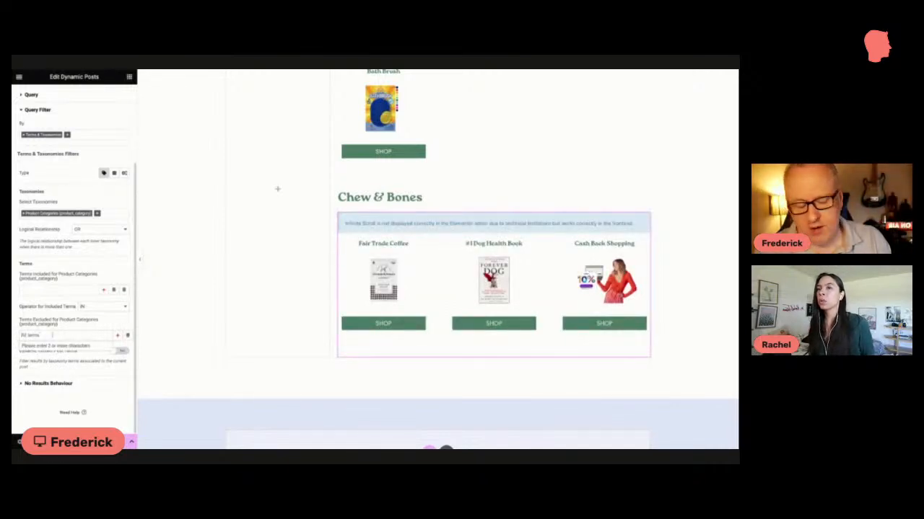
text(bo)
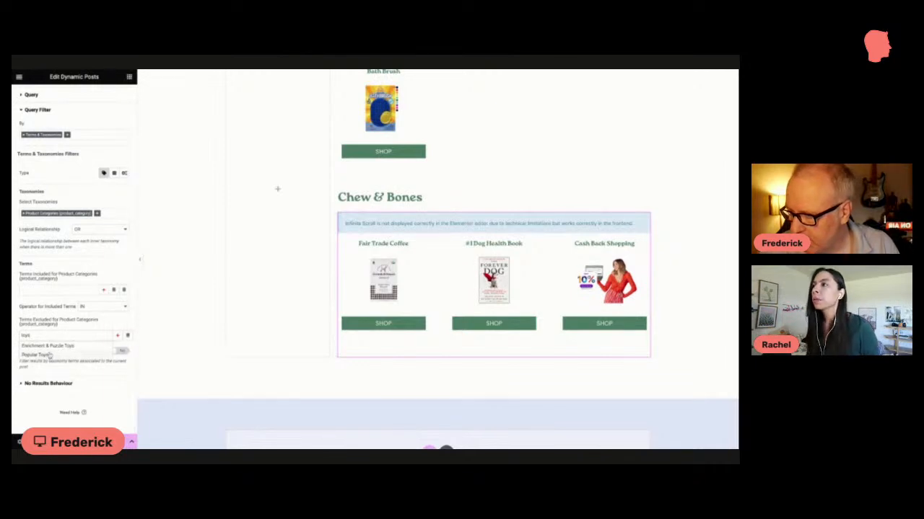
click(48, 356)
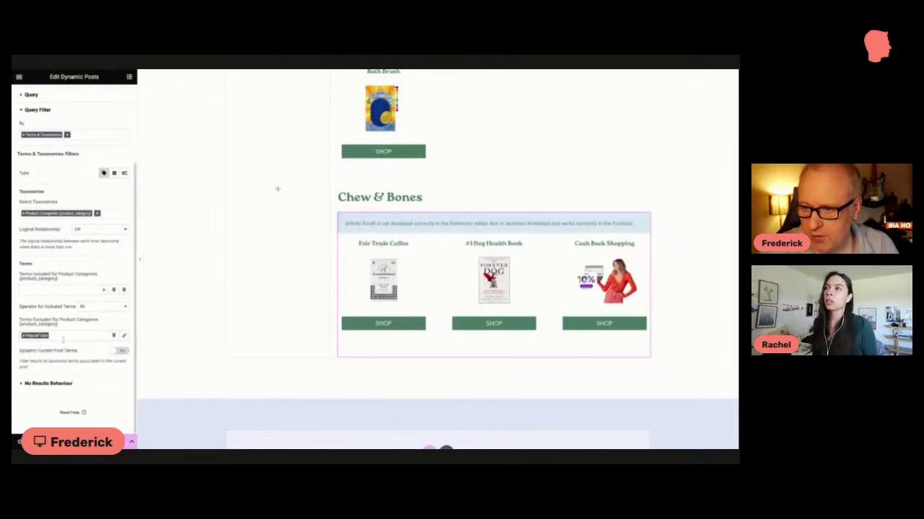
click(61, 336)
click(24, 337)
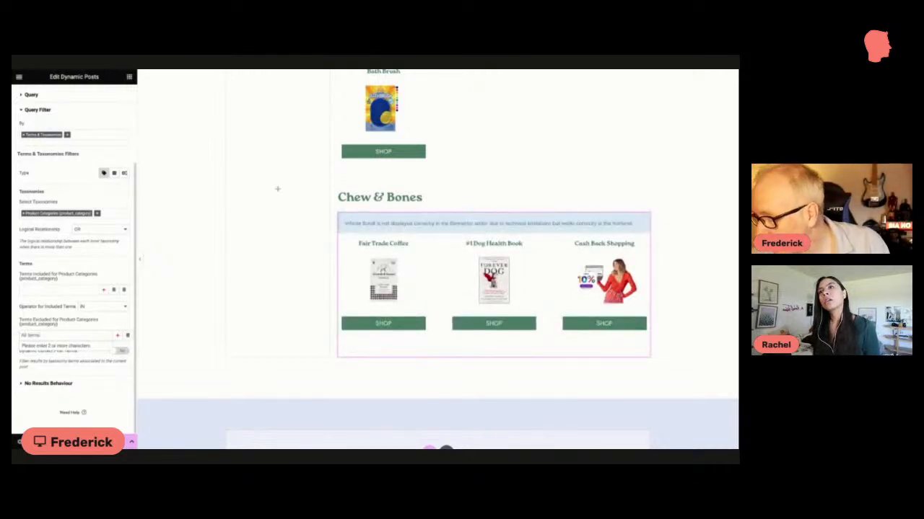
click(79, 232)
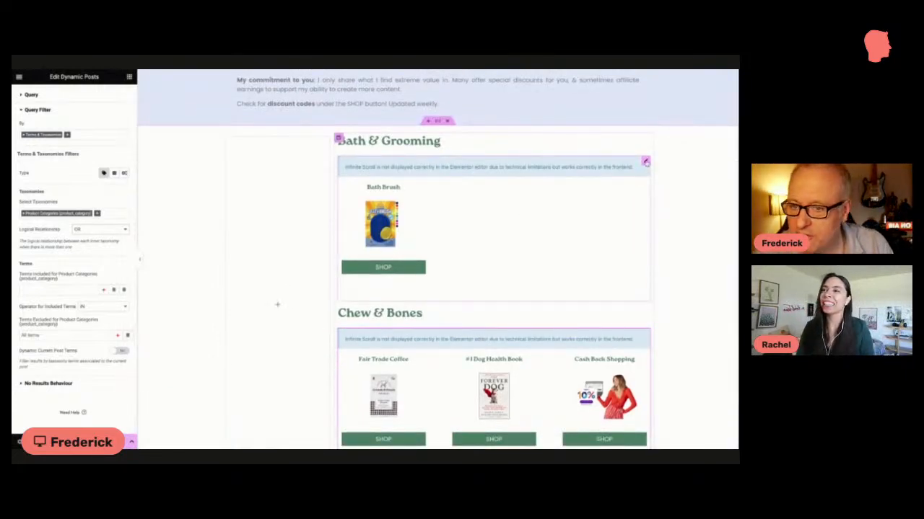
Step: Open the Bath & Grooming product grid and examine its query ordering and its included and excluded category terms
click(645, 161)
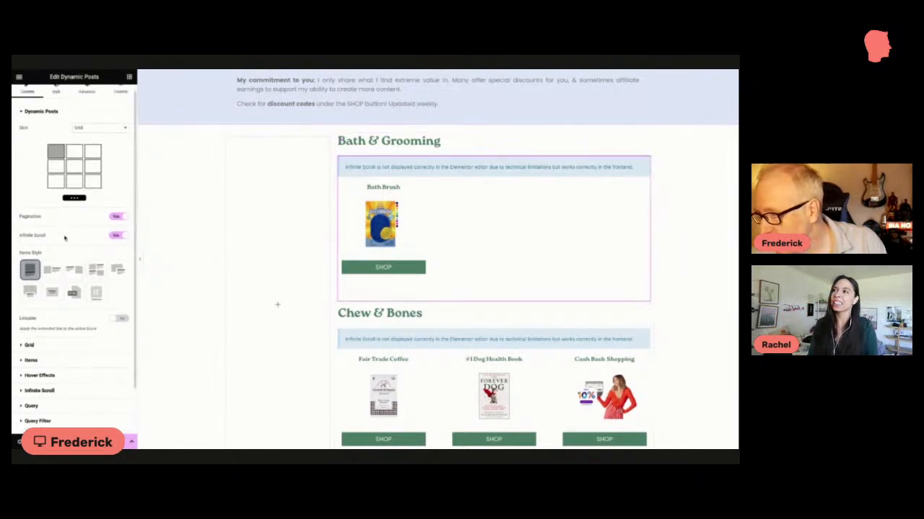
scroll(64, 238, down, 2)
click(44, 351)
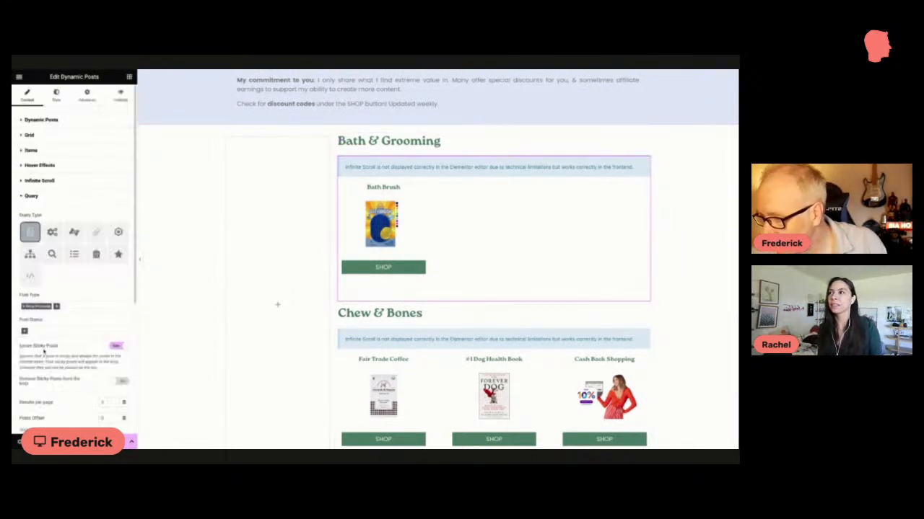
scroll(48, 330, down, 4)
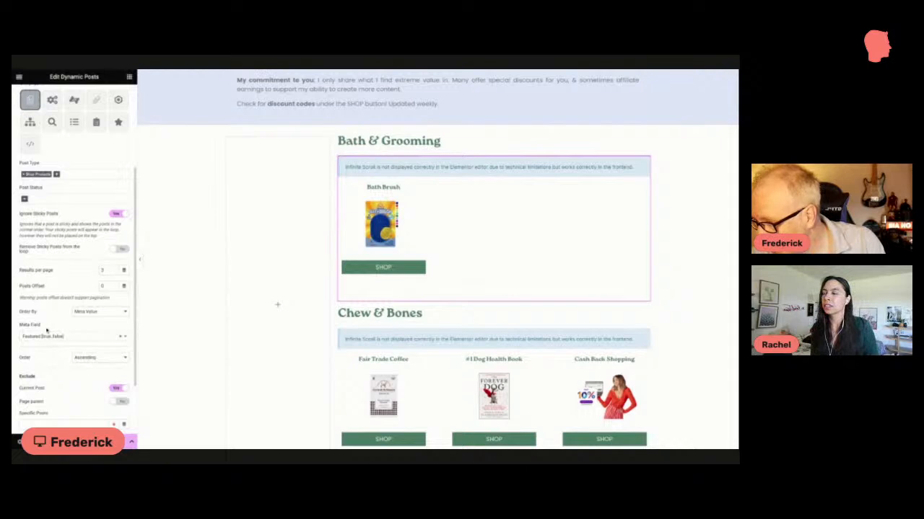
scroll(46, 330, down, 2)
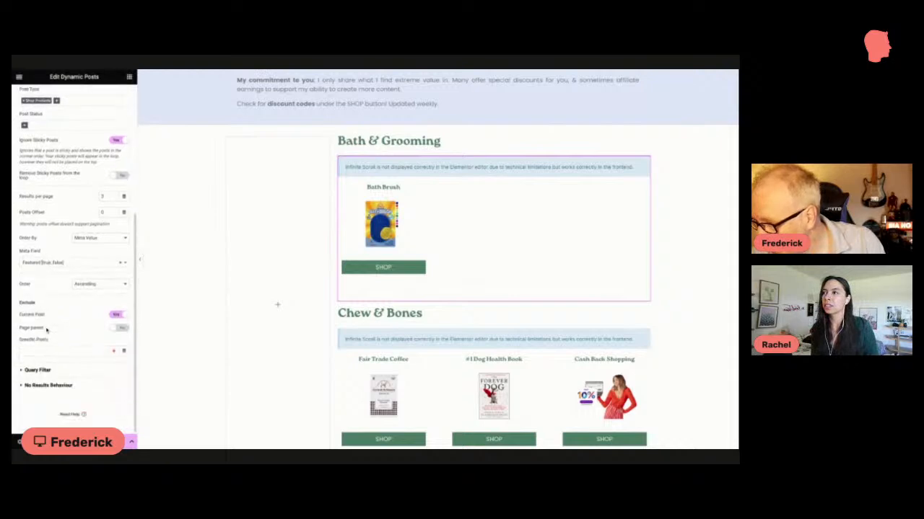
click(61, 369)
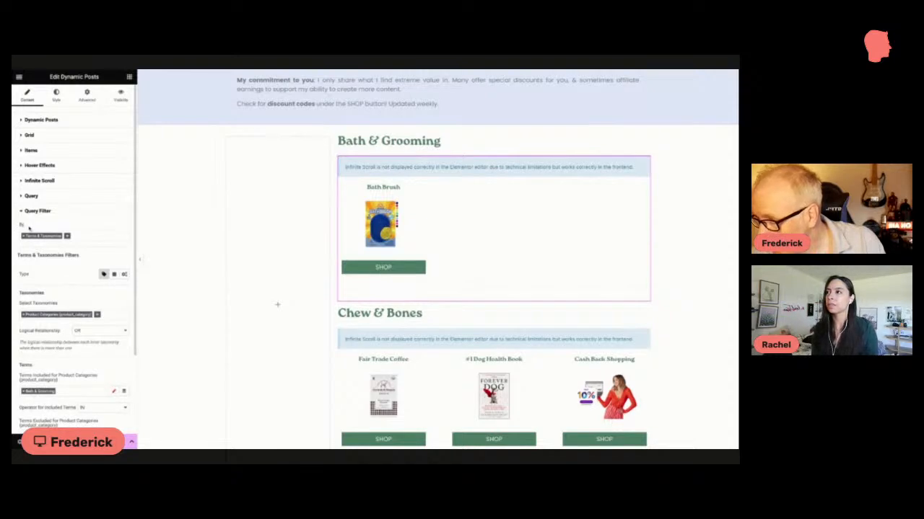
scroll(31, 251, down, 1)
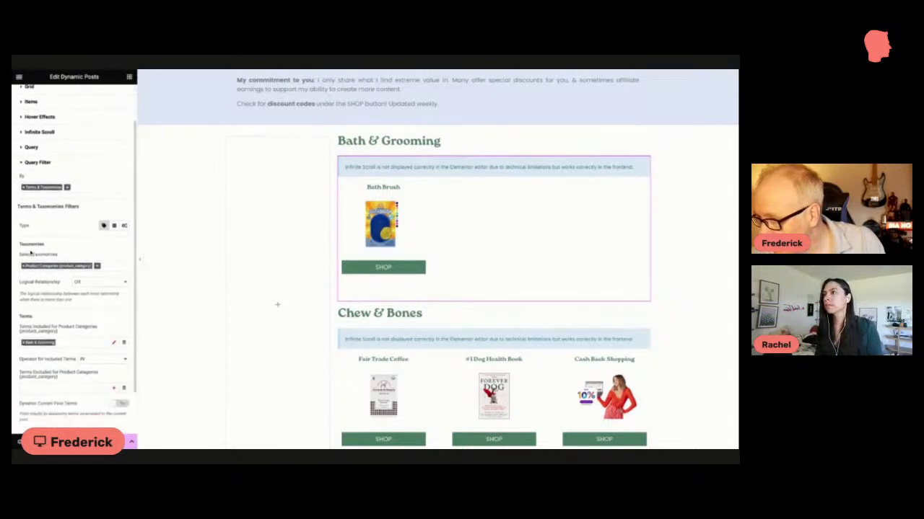
scroll(31, 254, down, 1)
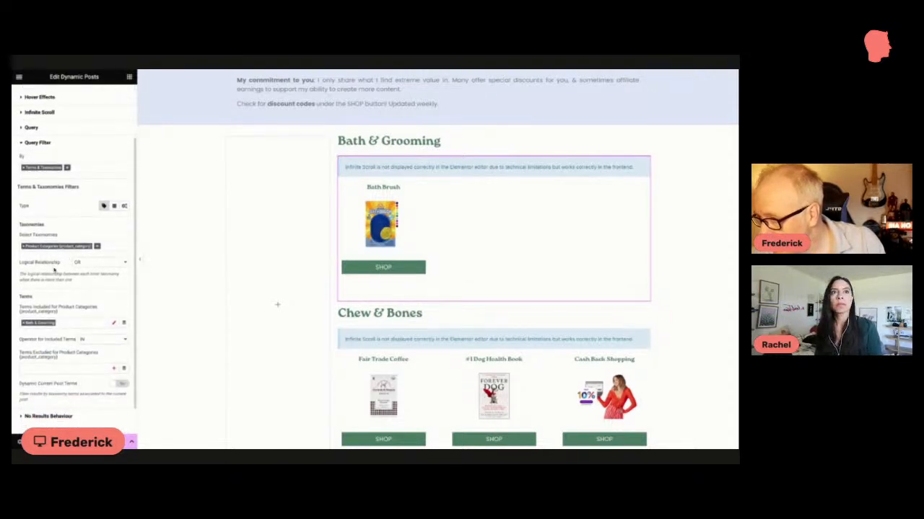
scroll(54, 270, down, 1)
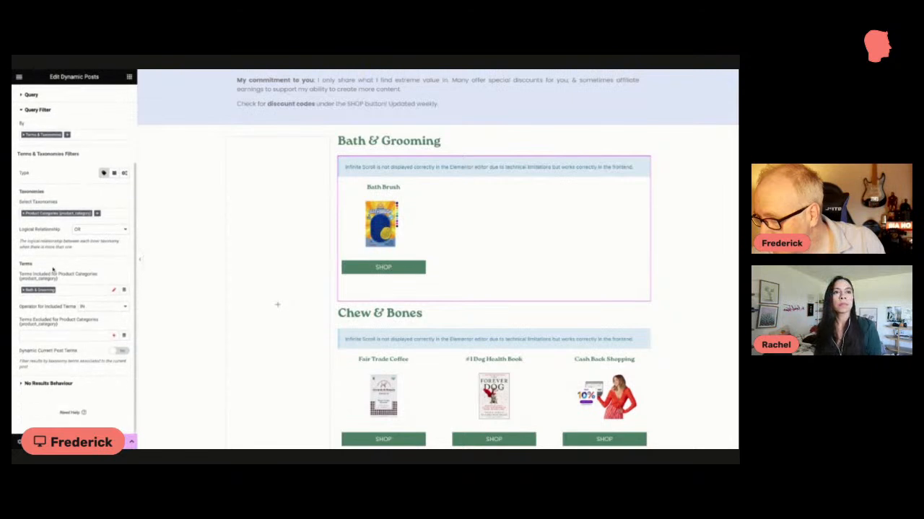
click(41, 334)
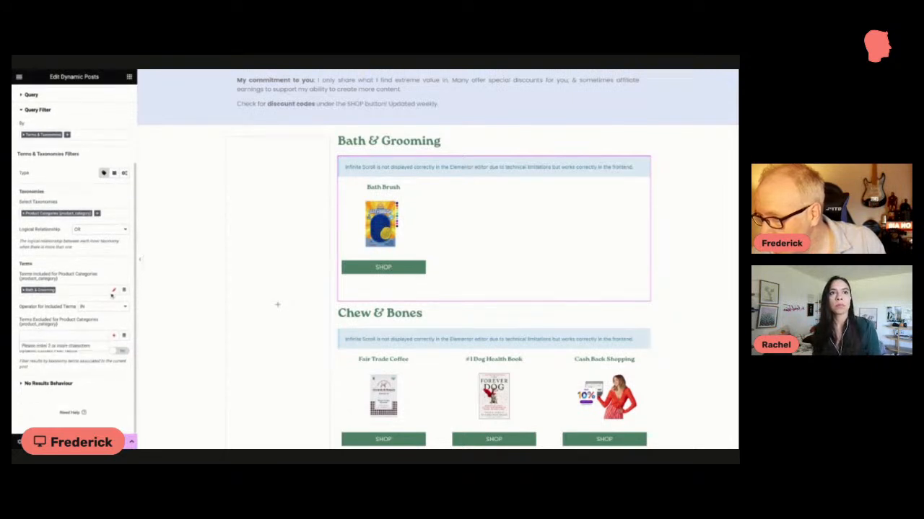
Step: Add Chews & Bones as an excluded product category term in the Chew & Bones grid's query filter
scroll(515, 279, down, 2)
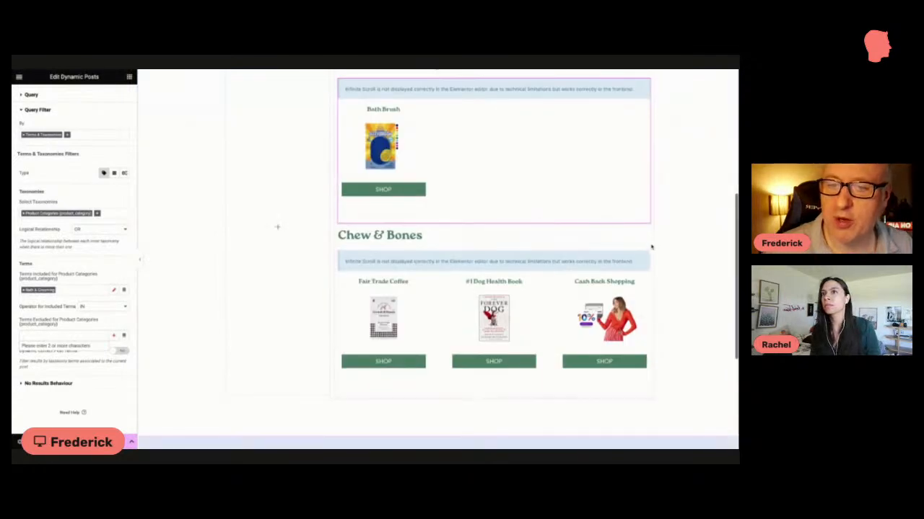
click(645, 256)
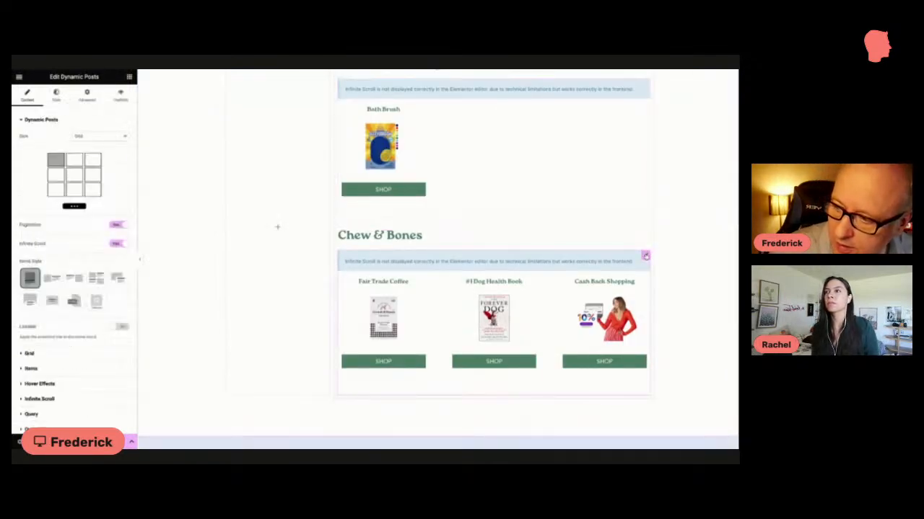
scroll(76, 301, down, 2)
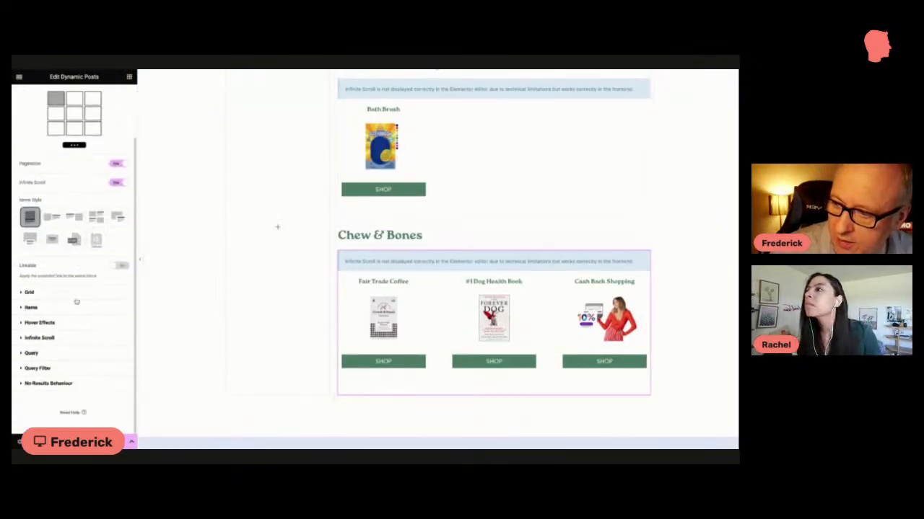
click(58, 367)
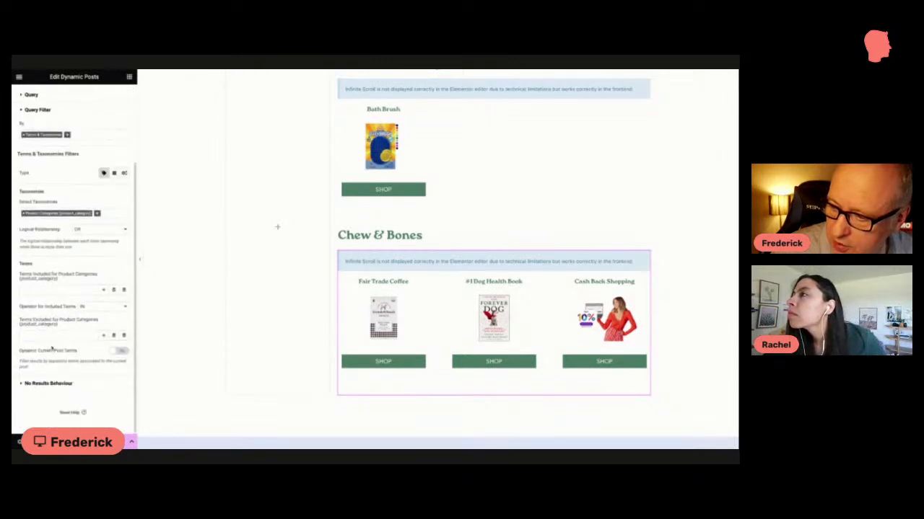
click(41, 332)
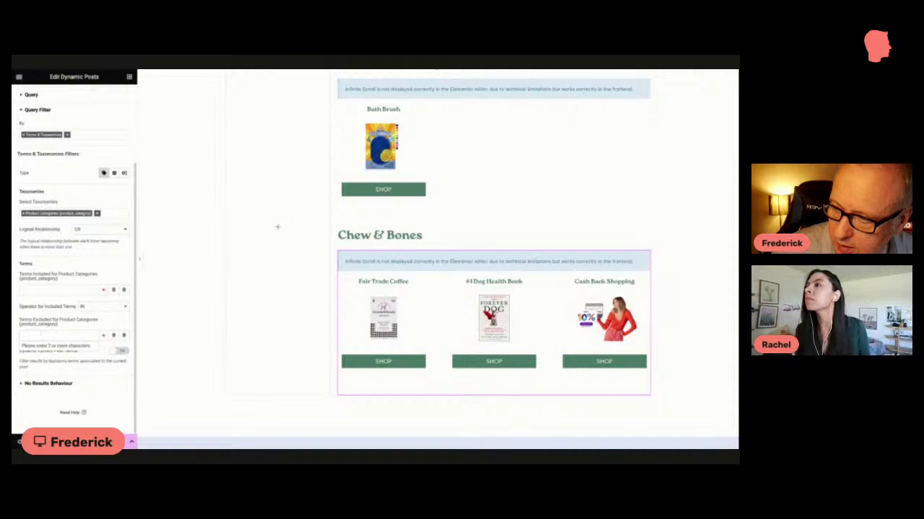
text(chew)
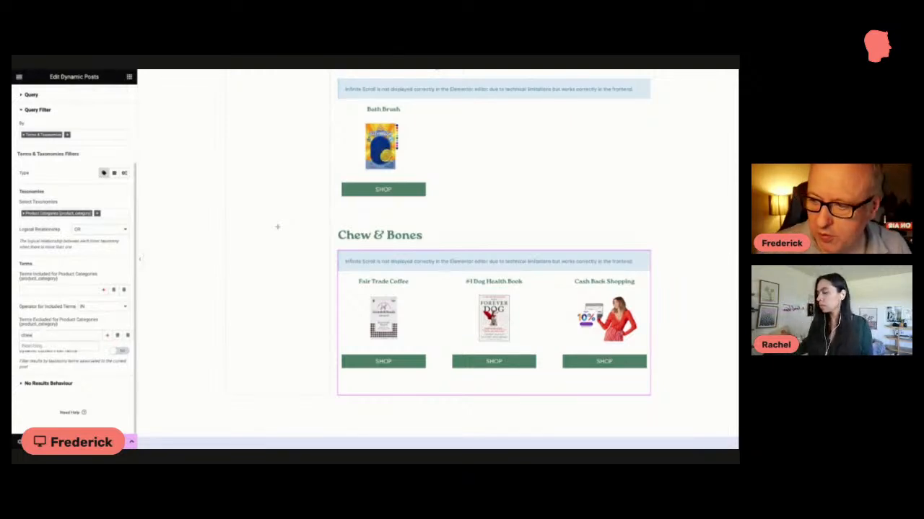
key(Return)
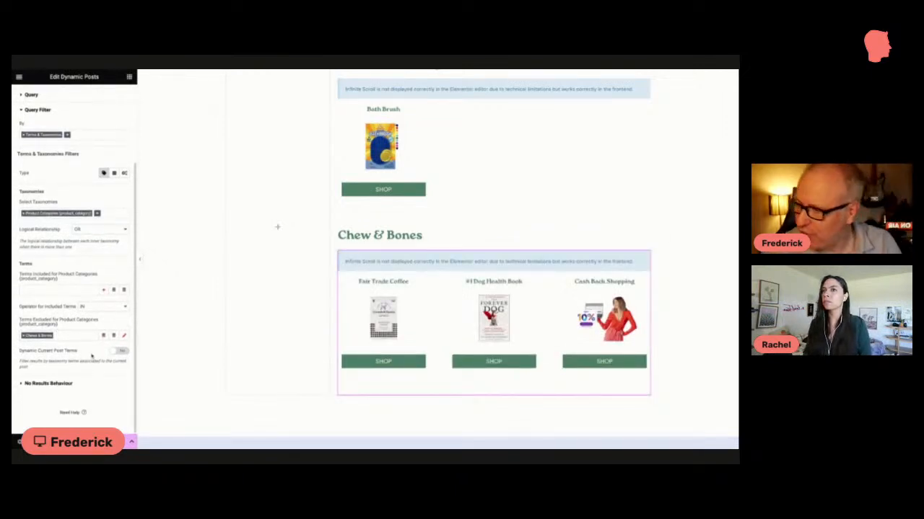
Step: Check the Chew & Bones grid's query settings and look over both product grids on the page
scroll(104, 316, up, 3)
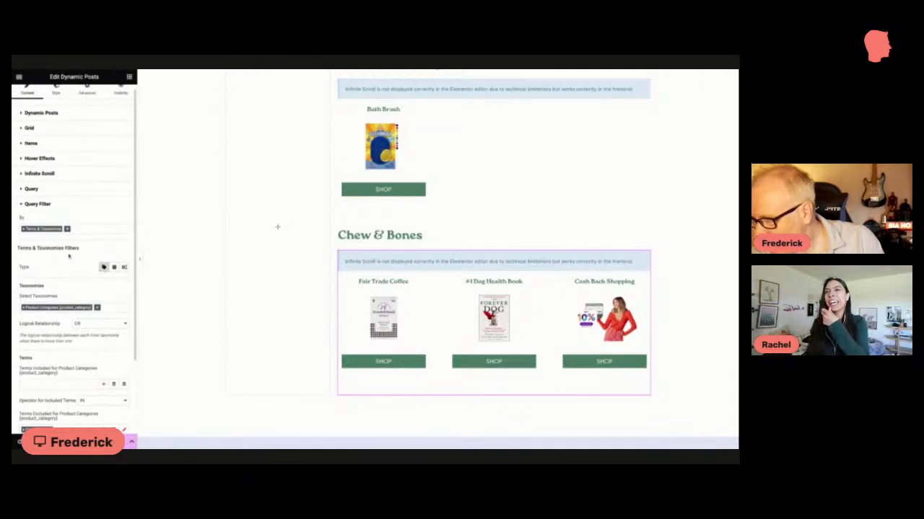
click(31, 191)
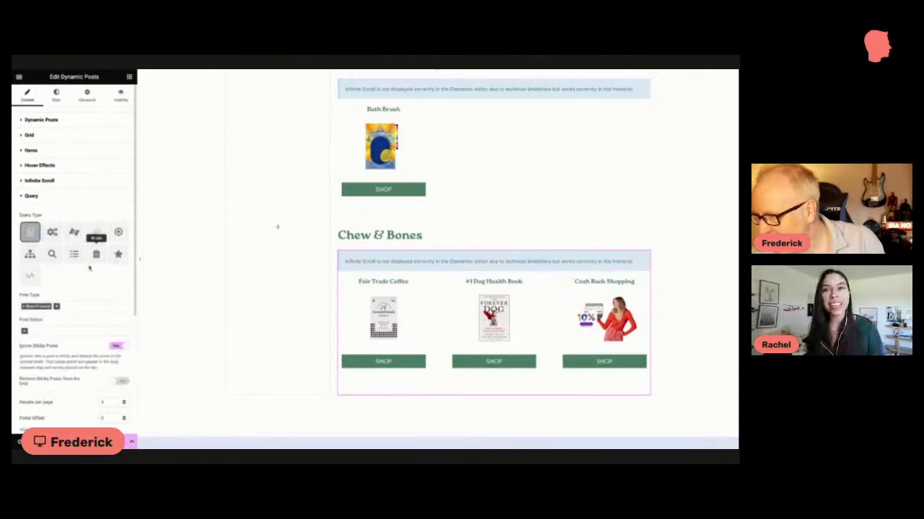
scroll(96, 256, down, 2)
scroll(107, 268, down, 3)
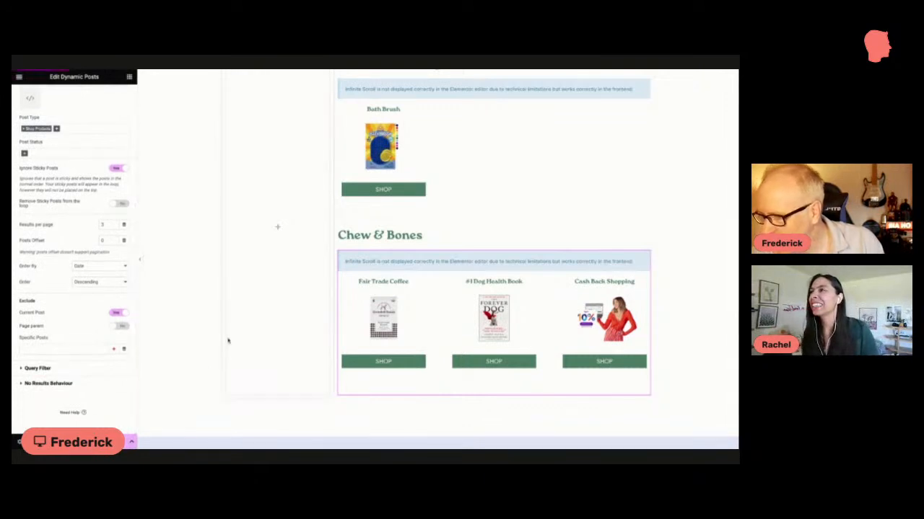
scroll(342, 322, down, 1)
scroll(342, 322, up, 2)
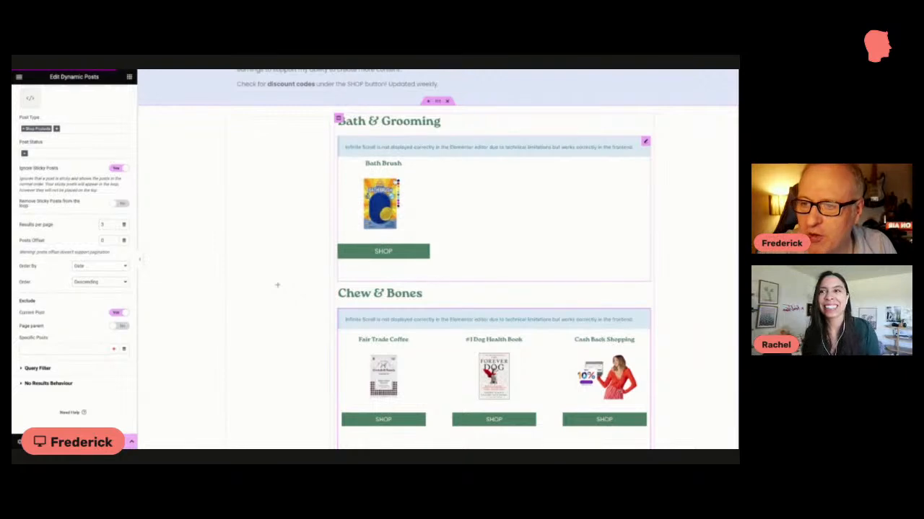
scroll(443, 247, down, 2)
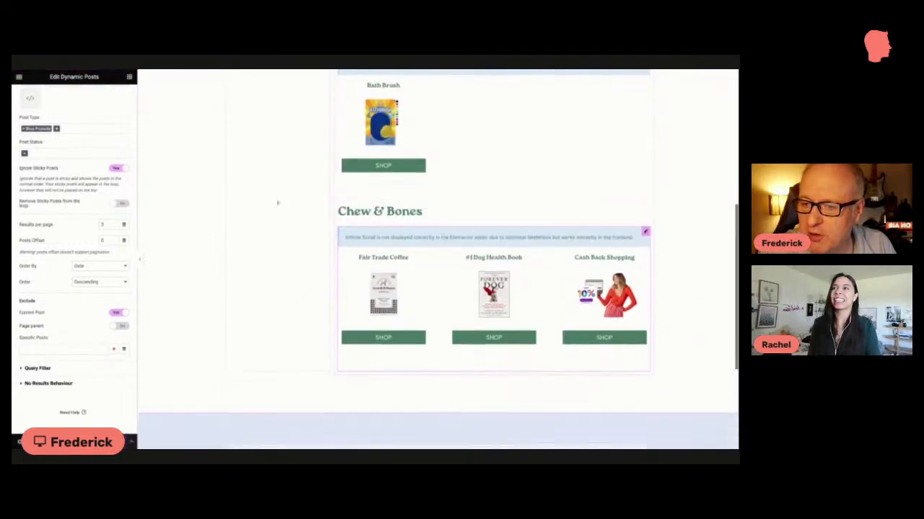
Step: Review the shop page layout from the header and intro section through the Bath & Grooming and Chew & Bones product grids
scroll(443, 249, down, 2)
scroll(443, 249, up, 1)
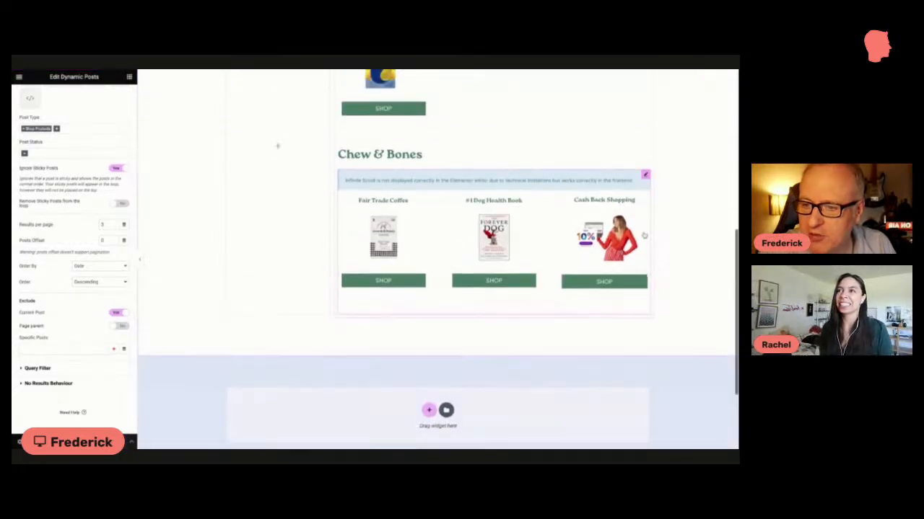
scroll(548, 238, up, 2)
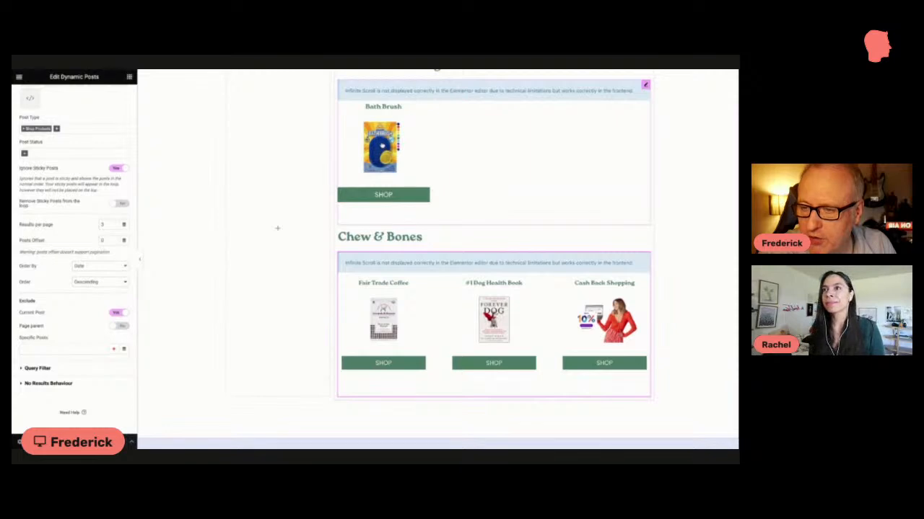
scroll(301, 147, up, 2)
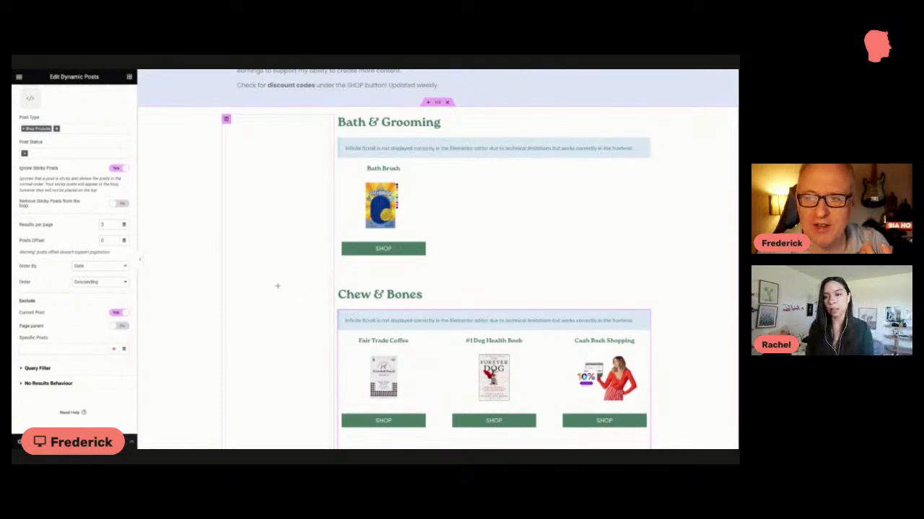
scroll(274, 141, down, 3)
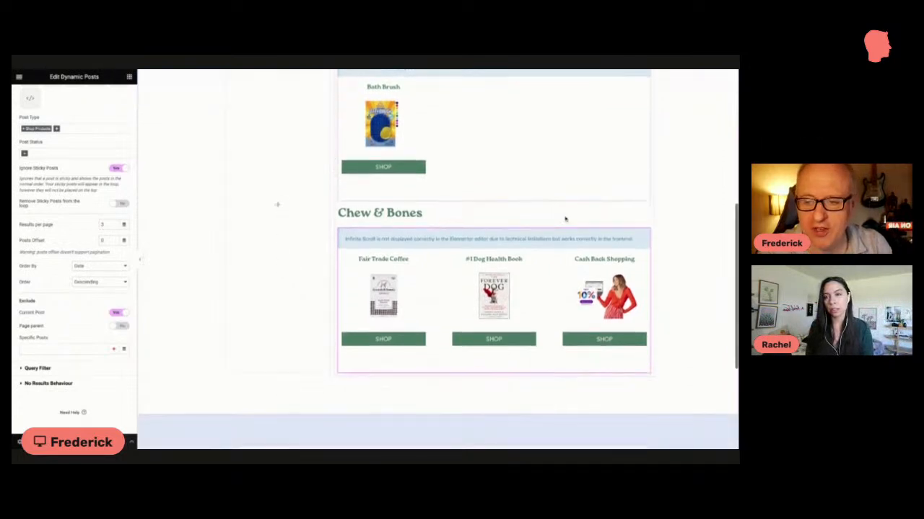
scroll(438, 260, up, 3)
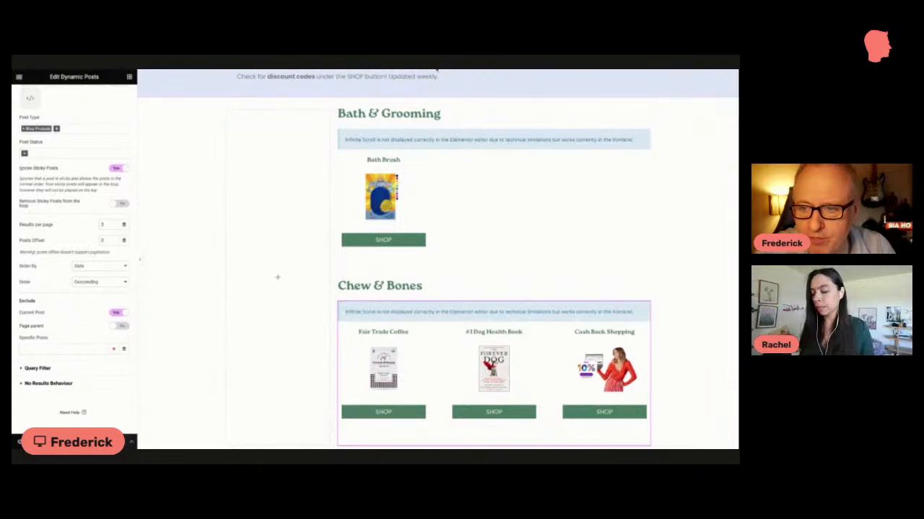
scroll(325, 112, up, 1)
scroll(326, 112, up, 1)
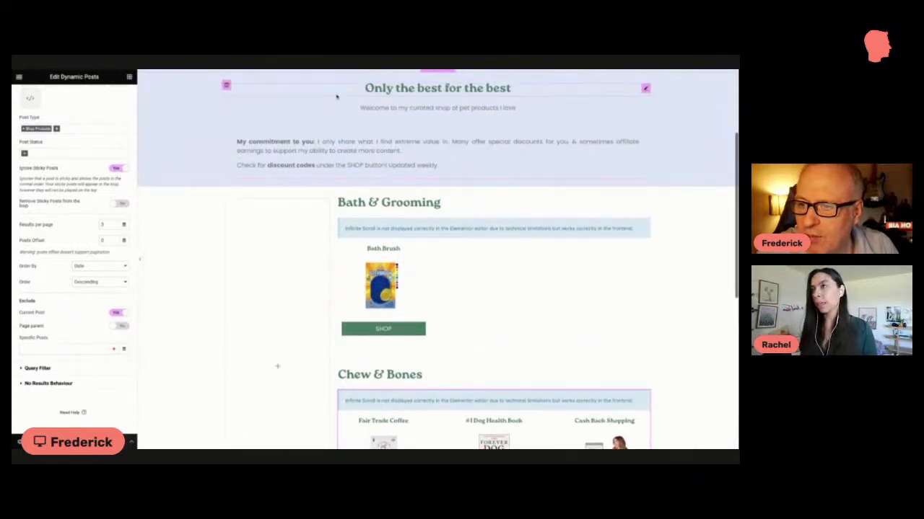
scroll(336, 96, up, 1)
scroll(336, 96, up, 2)
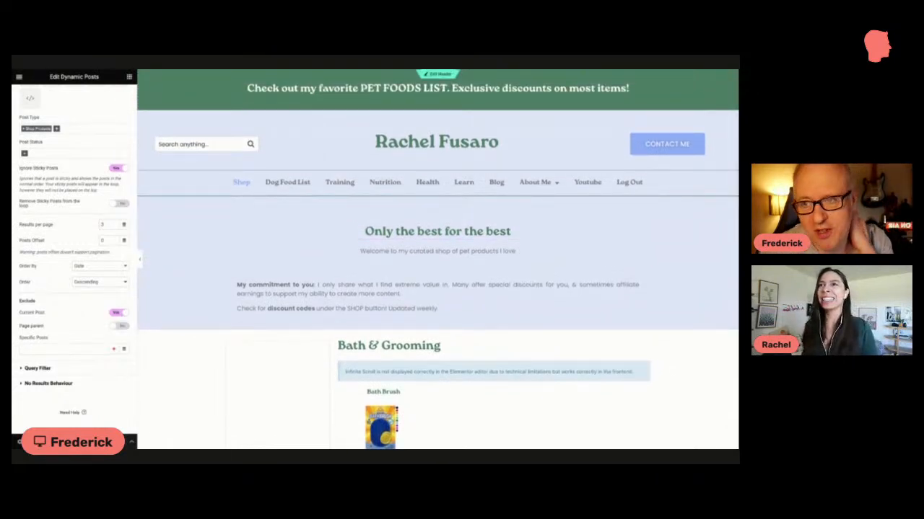
scroll(337, 112, down, 3)
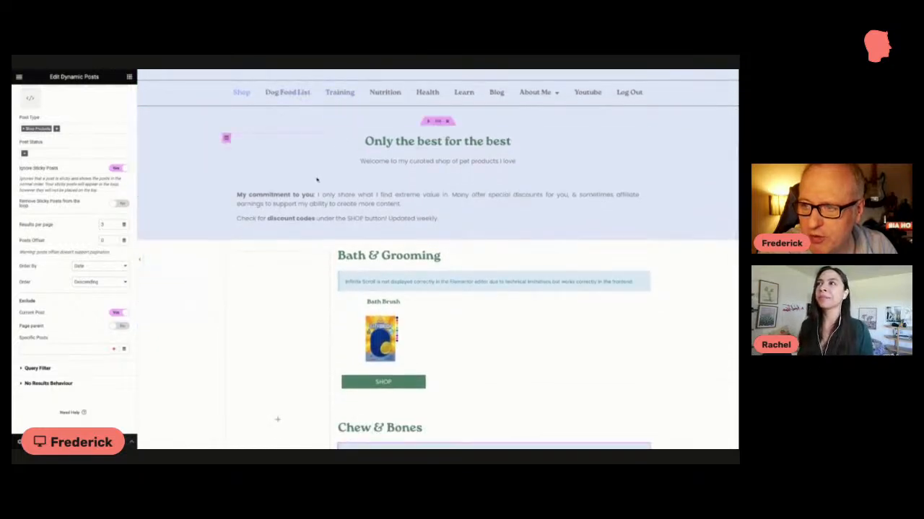
scroll(316, 180, down, 2)
scroll(316, 180, down, 4)
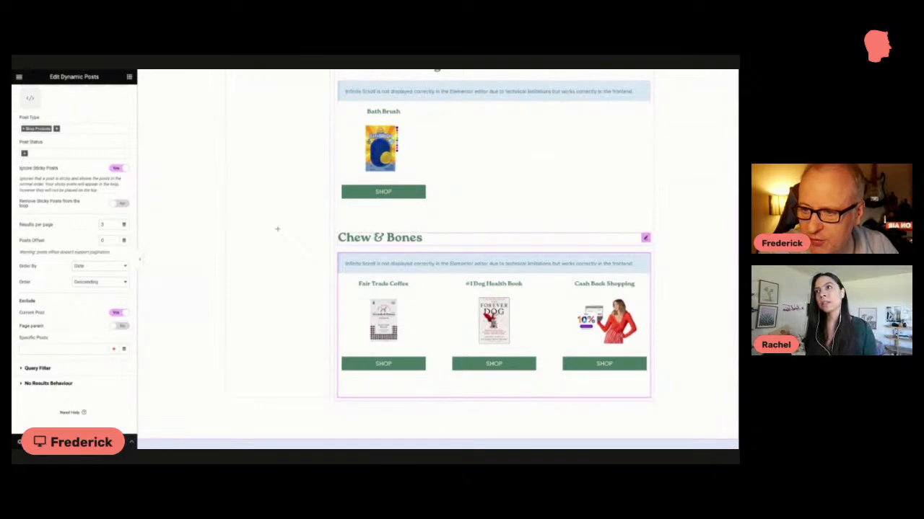
scroll(375, 260, up, 2)
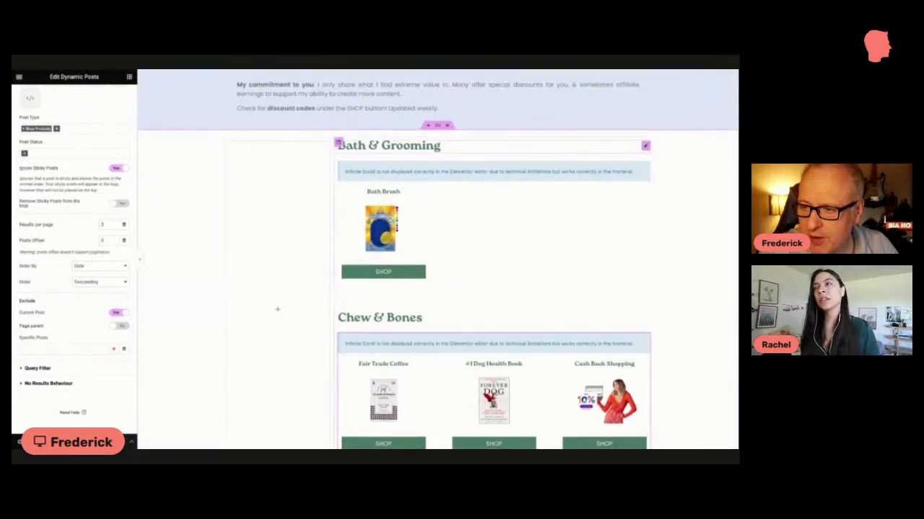
scroll(352, 187, down, 1)
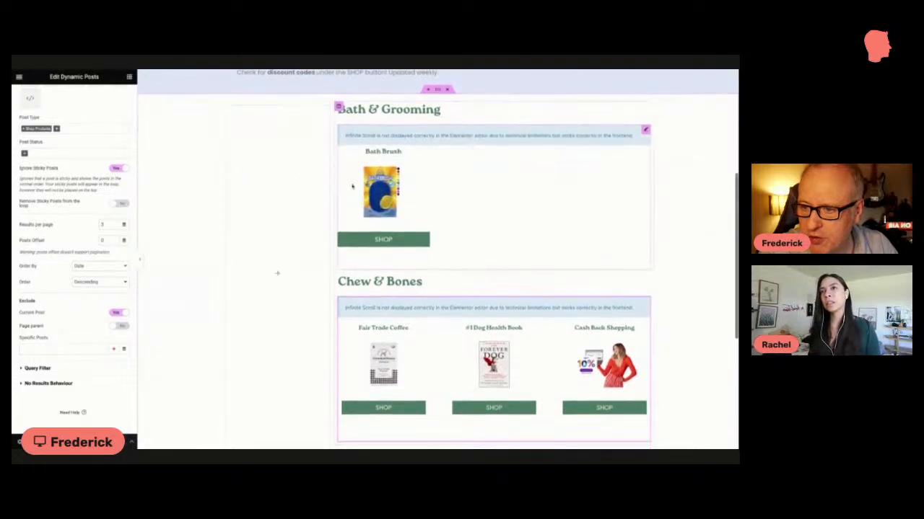
scroll(352, 187, down, 1)
scroll(351, 184, down, 1)
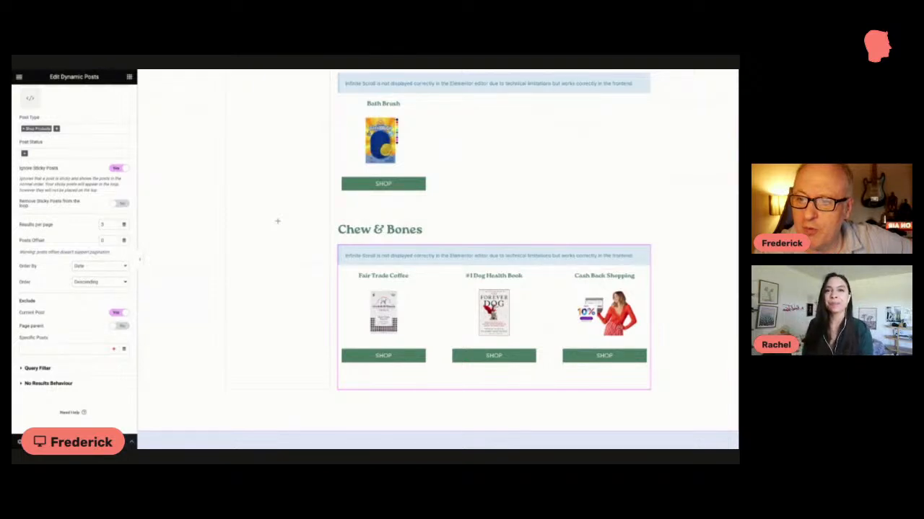
scroll(700, 118, up, 3)
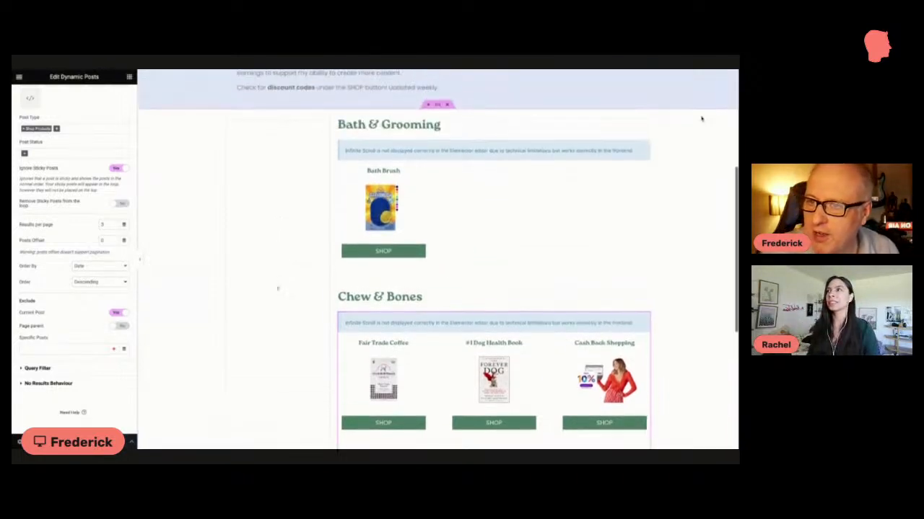
scroll(700, 119, up, 4)
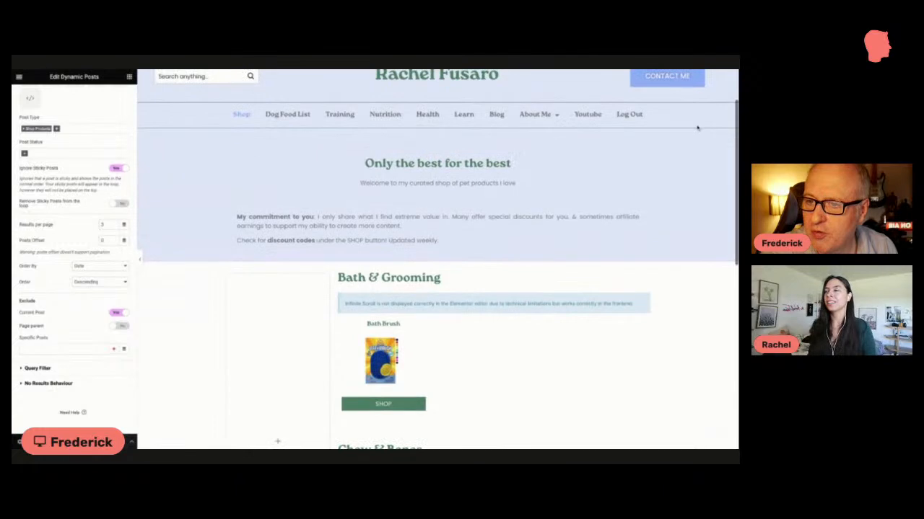
scroll(699, 127, up, 1)
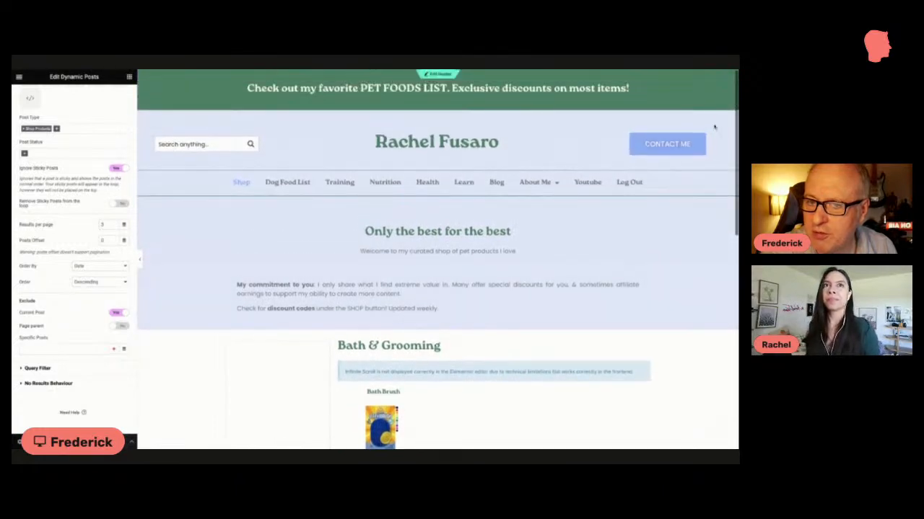
scroll(722, 124, down, 4)
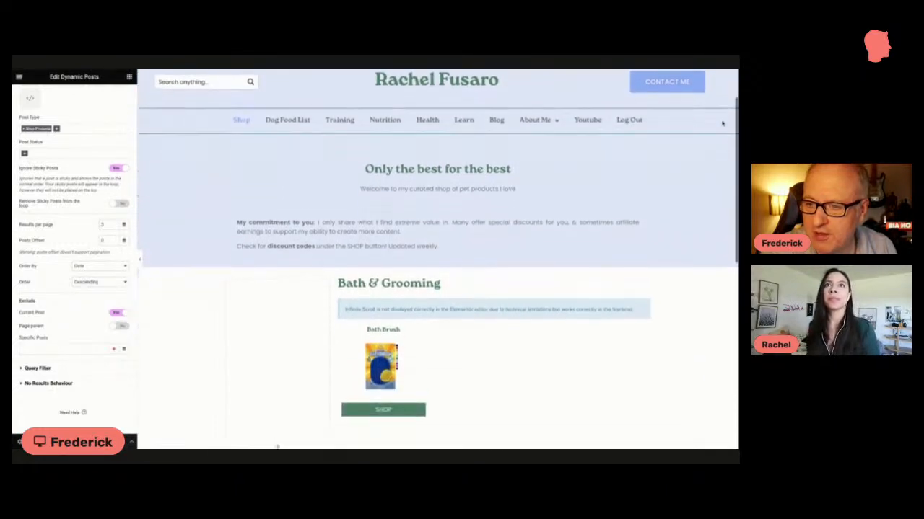
scroll(719, 133, down, 2)
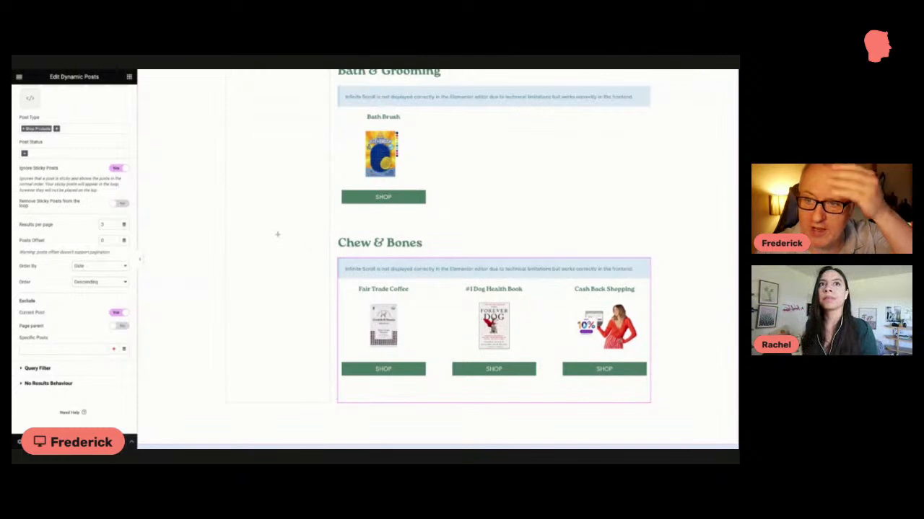
scroll(685, 137, down, 1)
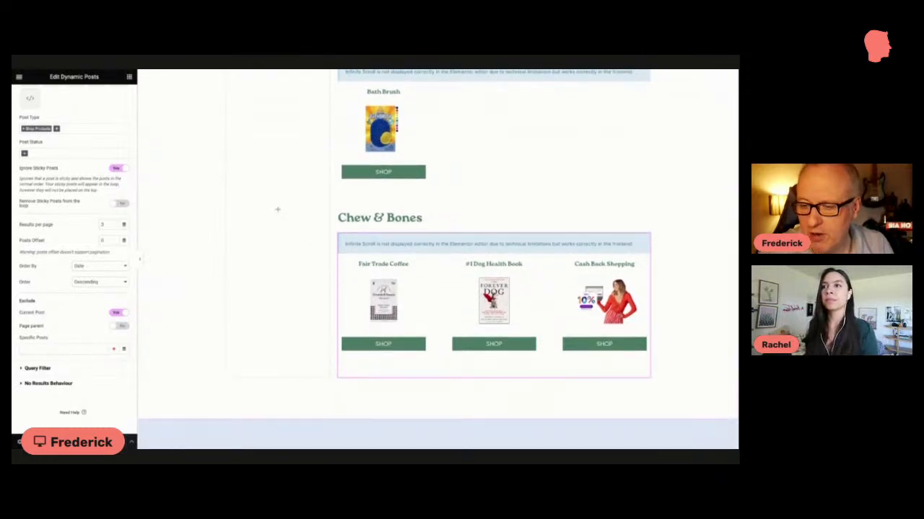
scroll(396, 179, up, 1)
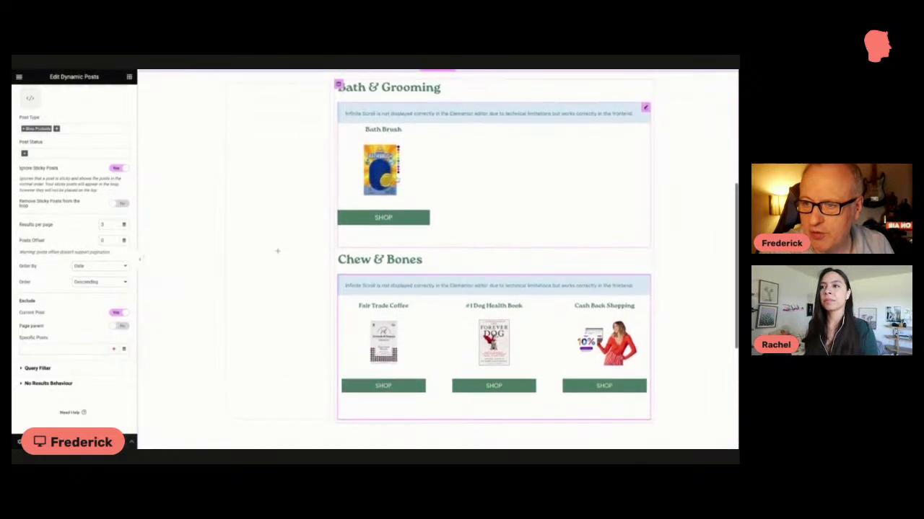
scroll(398, 178, down, 2)
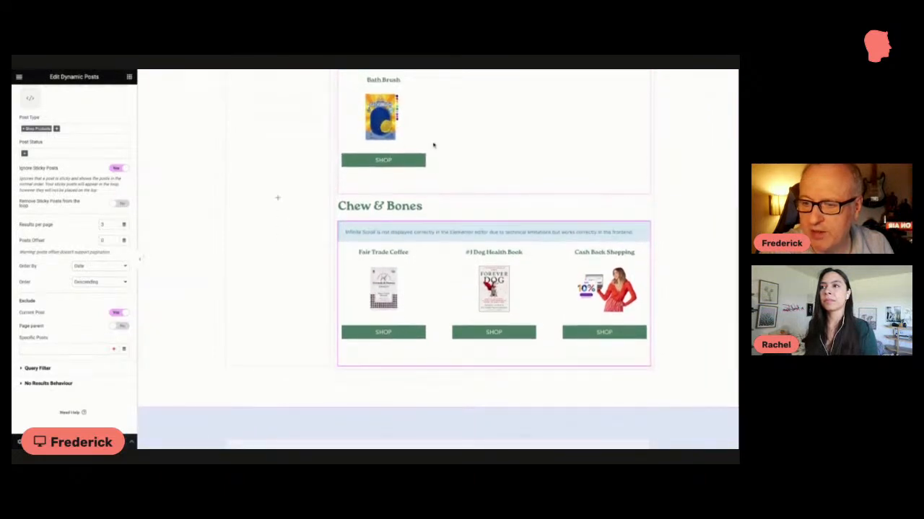
scroll(433, 145, up, 1)
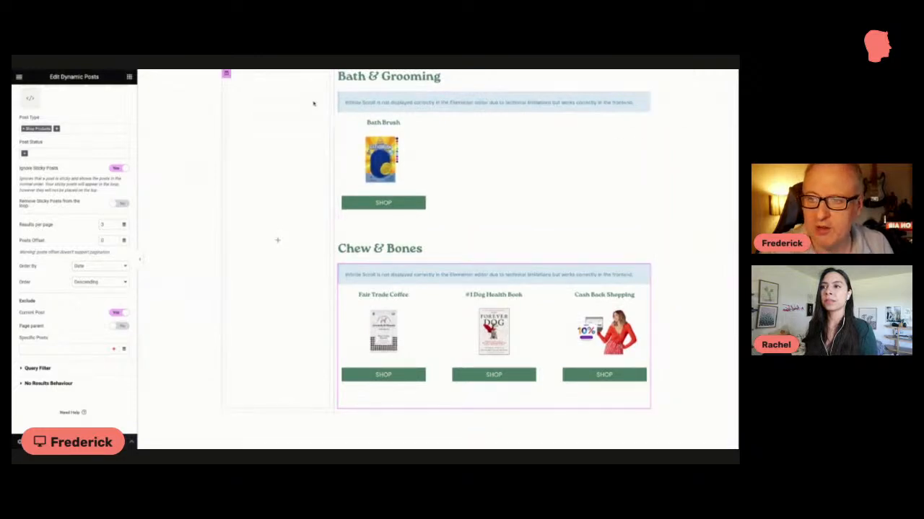
scroll(686, 151, down, 1)
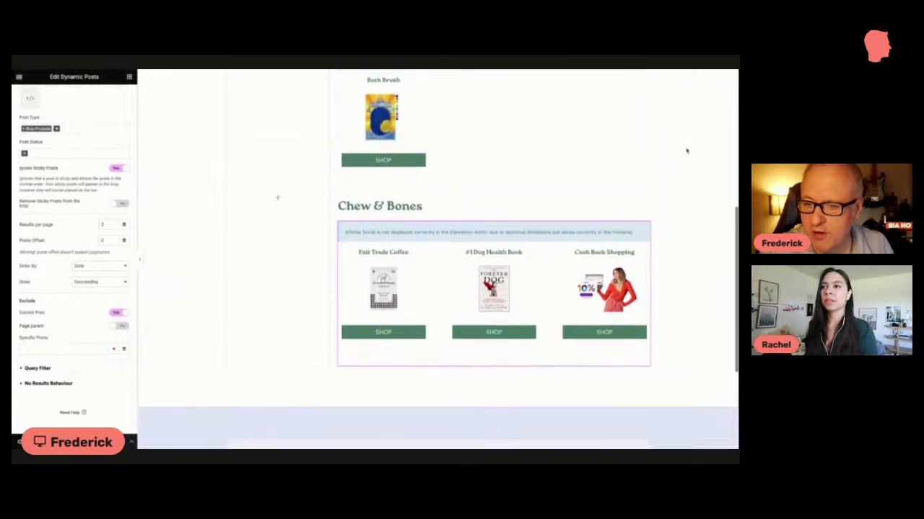